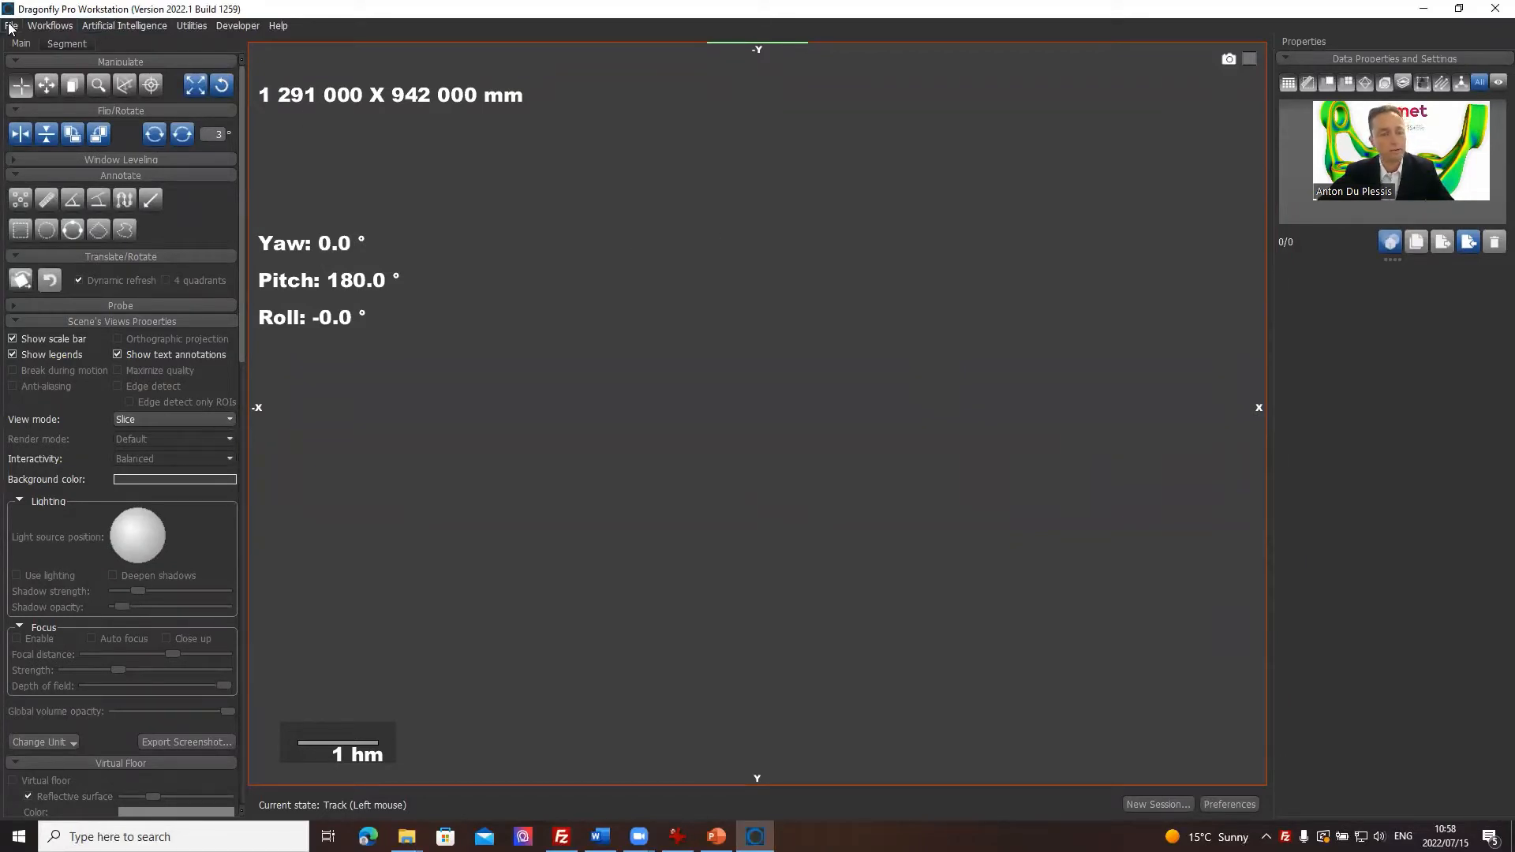
Load the session file small cube.ORSSession from the Downloads folder and rotate the 3D cube to check it.
{"action": "left_click", "coordinate": [10, 26]}
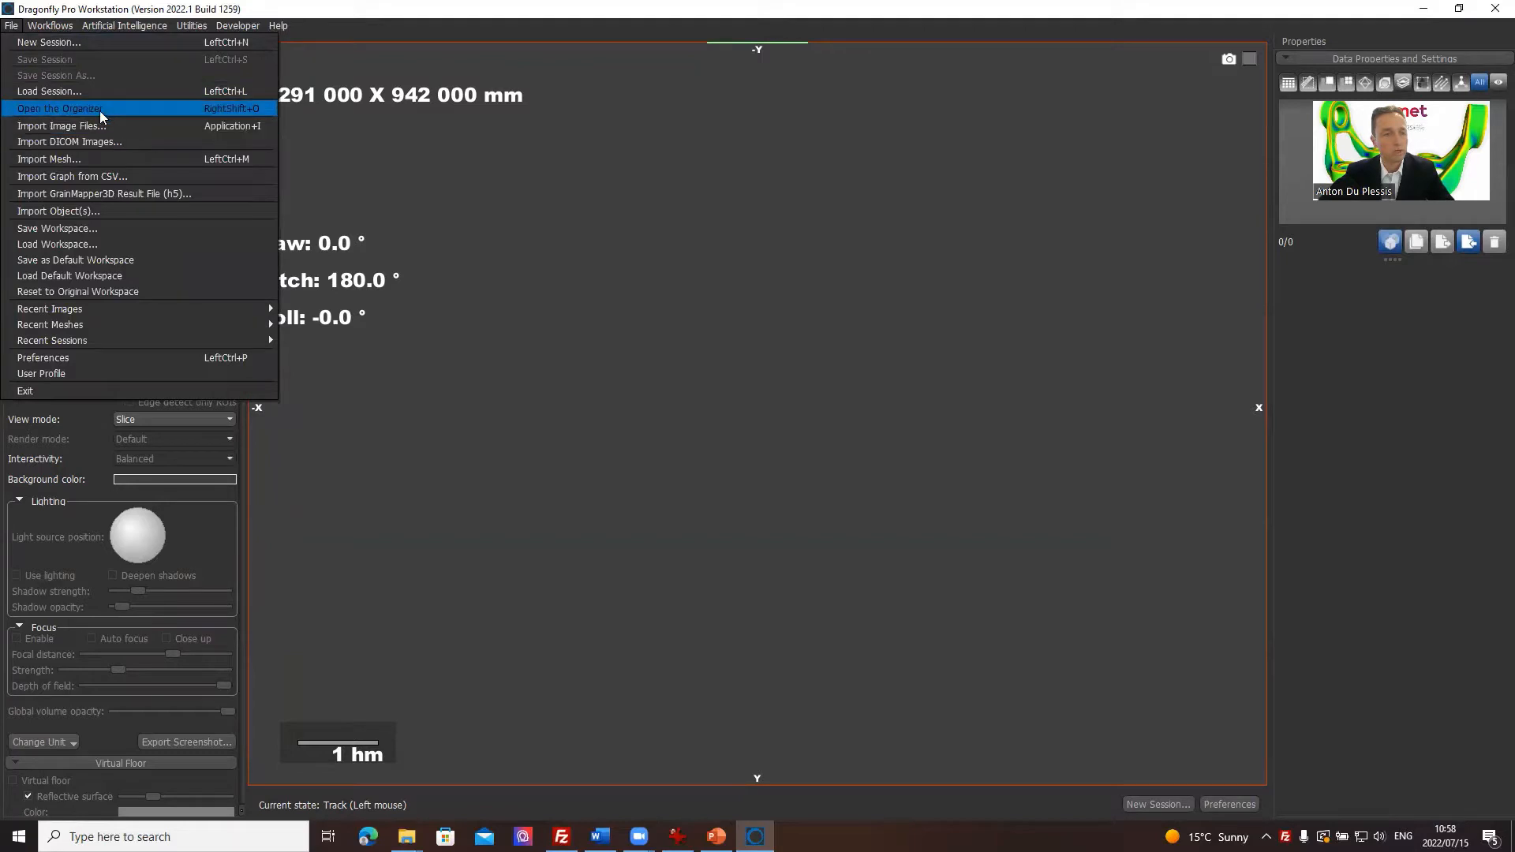
{"action": "left_click", "coordinate": [139, 91]}
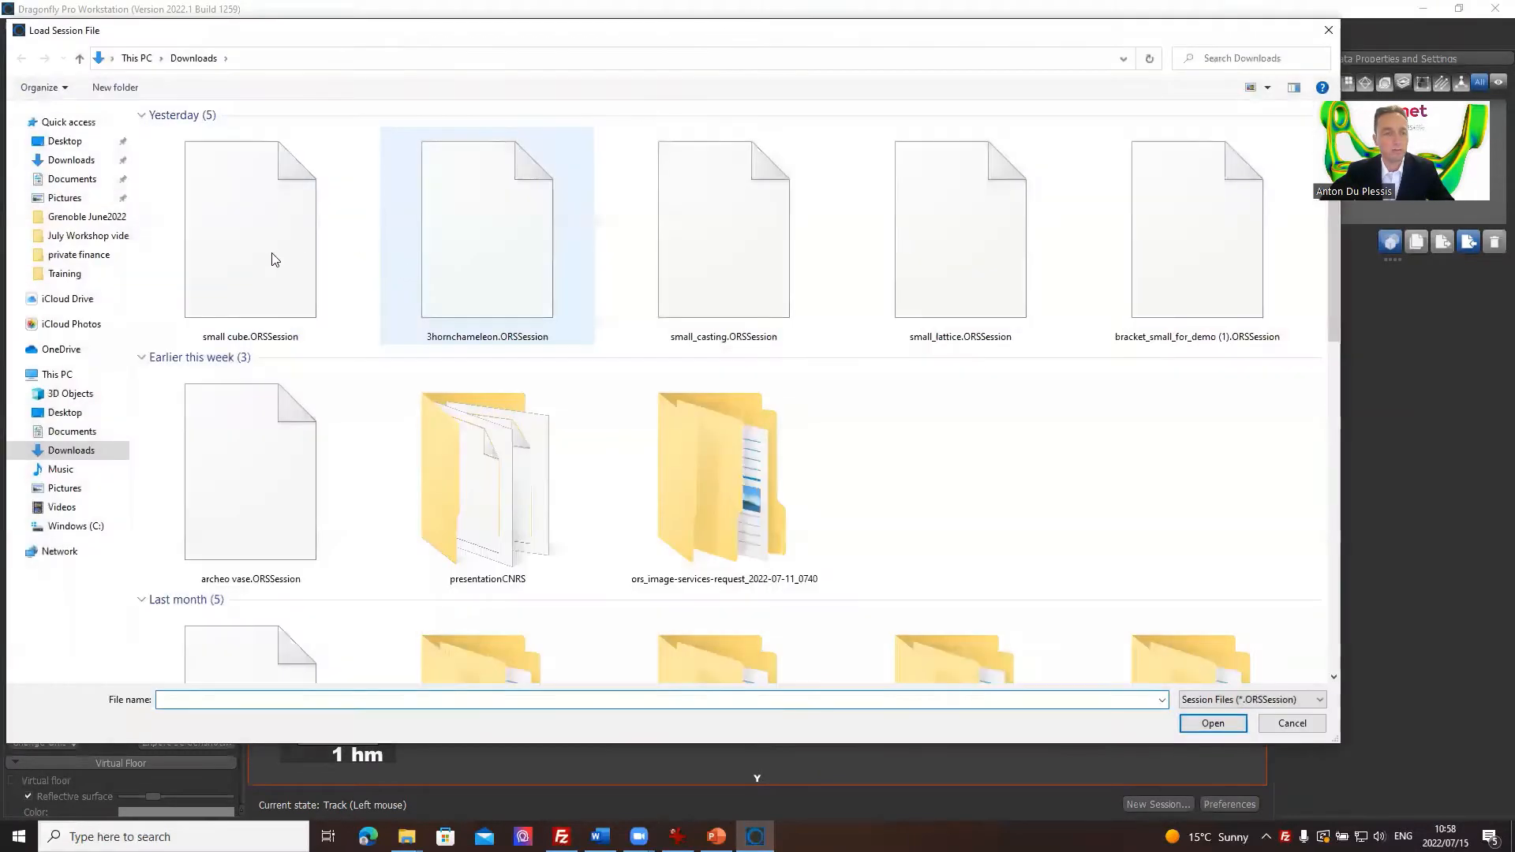
{"action": "left_click", "coordinate": [273, 259]}
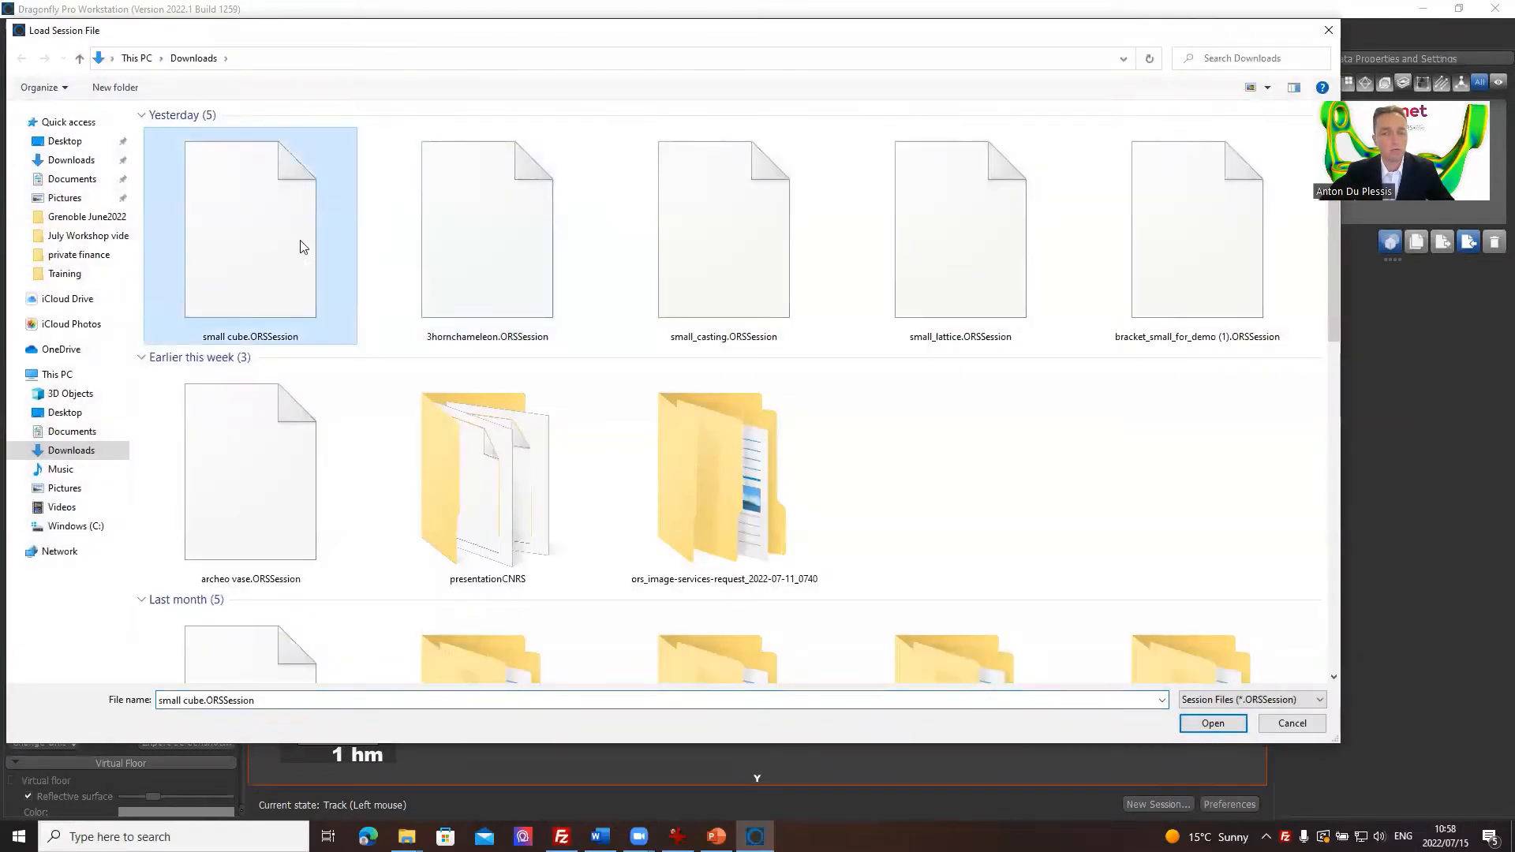
{"action": "left_click", "coordinate": [1213, 724]}
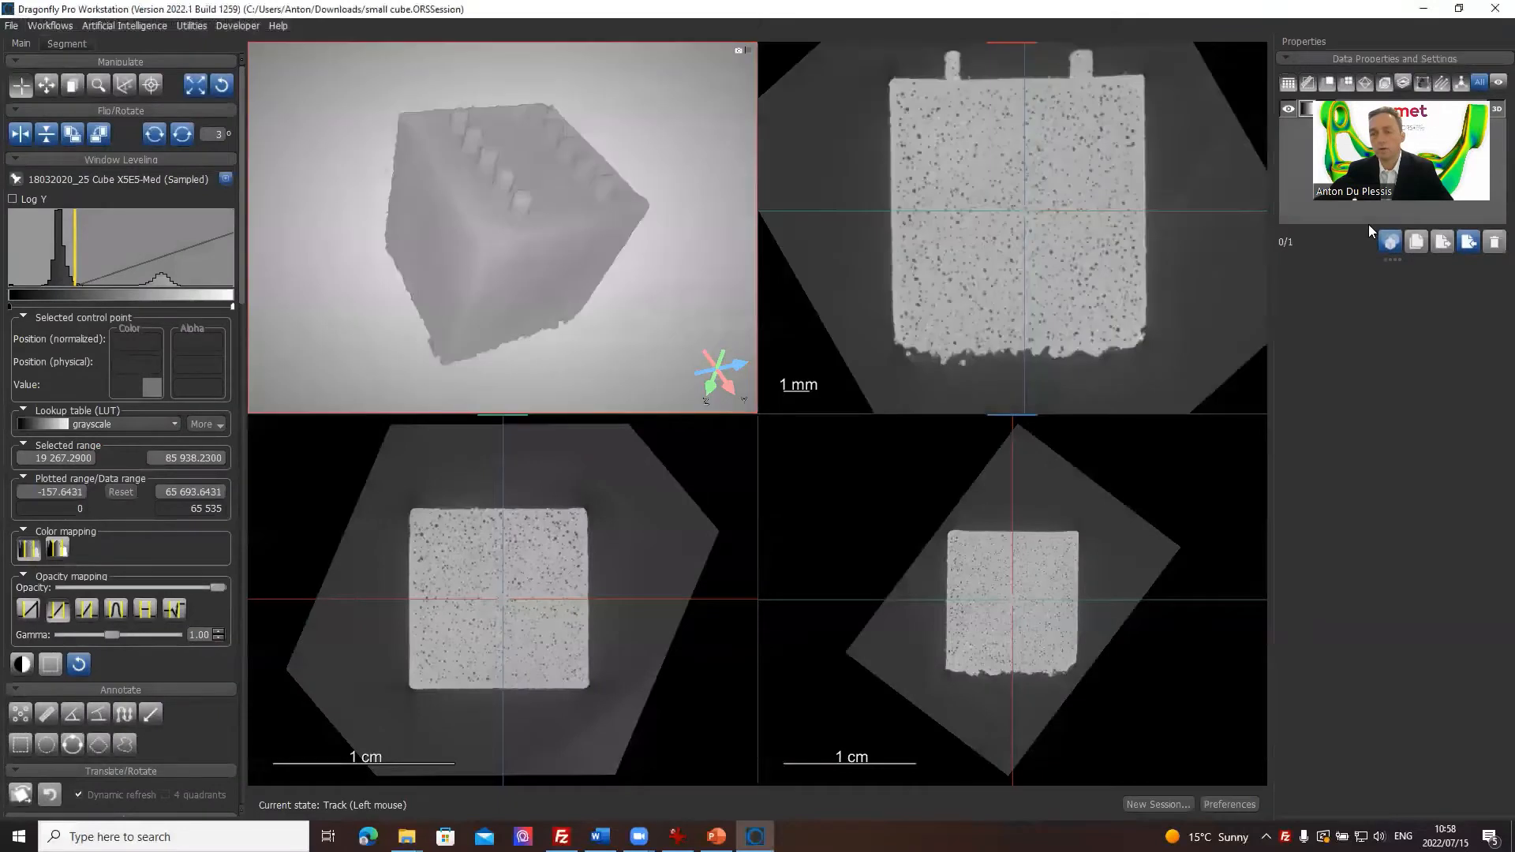
{"action": "left_click_drag", "start_coordinate": [1377, 130], "coordinate": [1389, 383]}
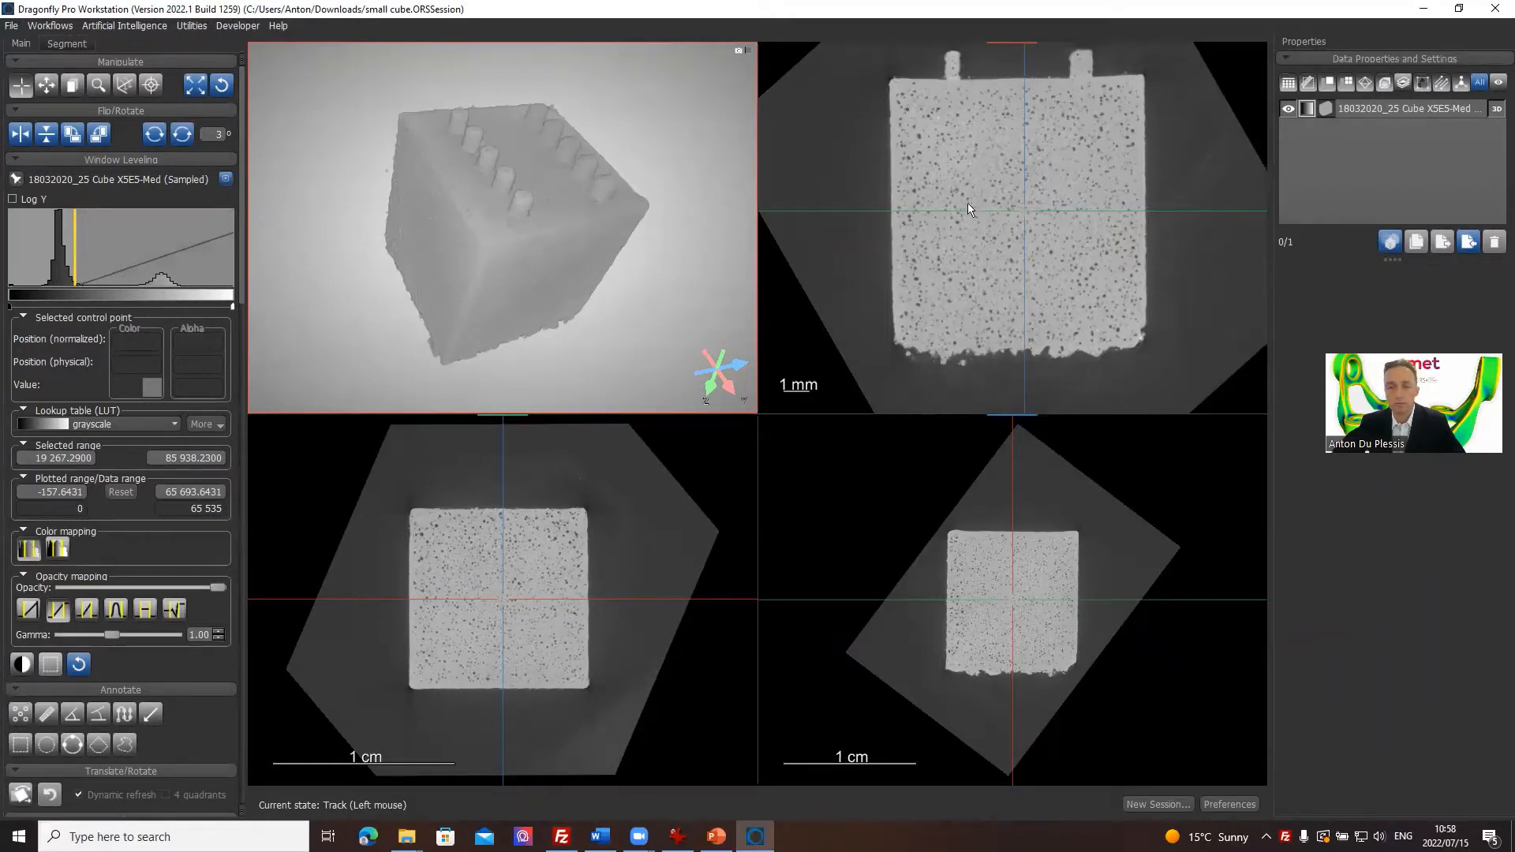
{"action": "left_click_drag", "start_coordinate": [524, 233], "coordinate": [624, 261]}
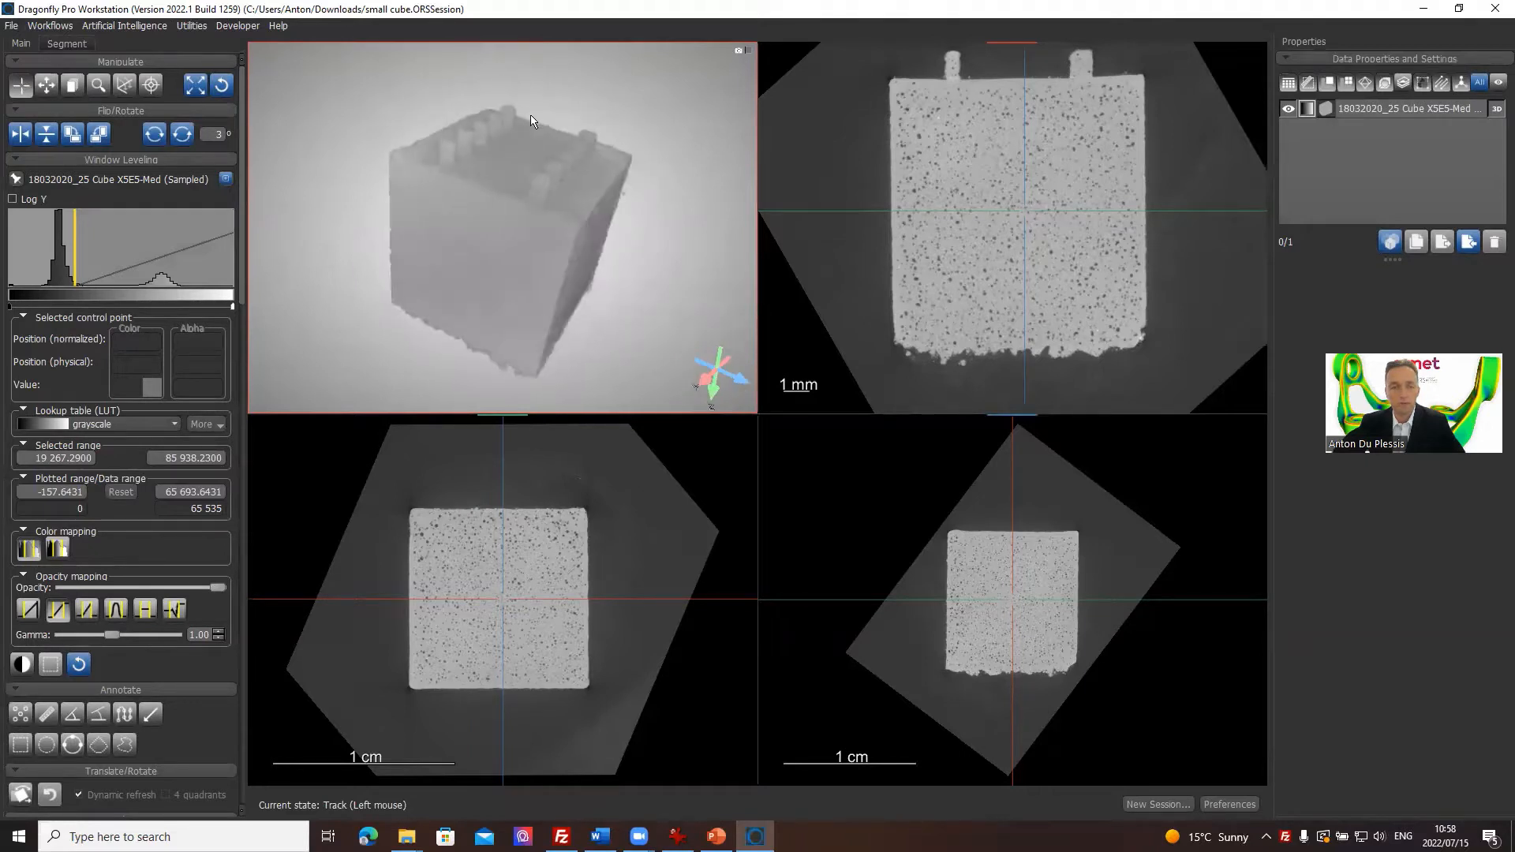
Apply the Cast aluminium 2 3D preset to the cube dataset.
{"action": "left_click", "coordinate": [1403, 108]}
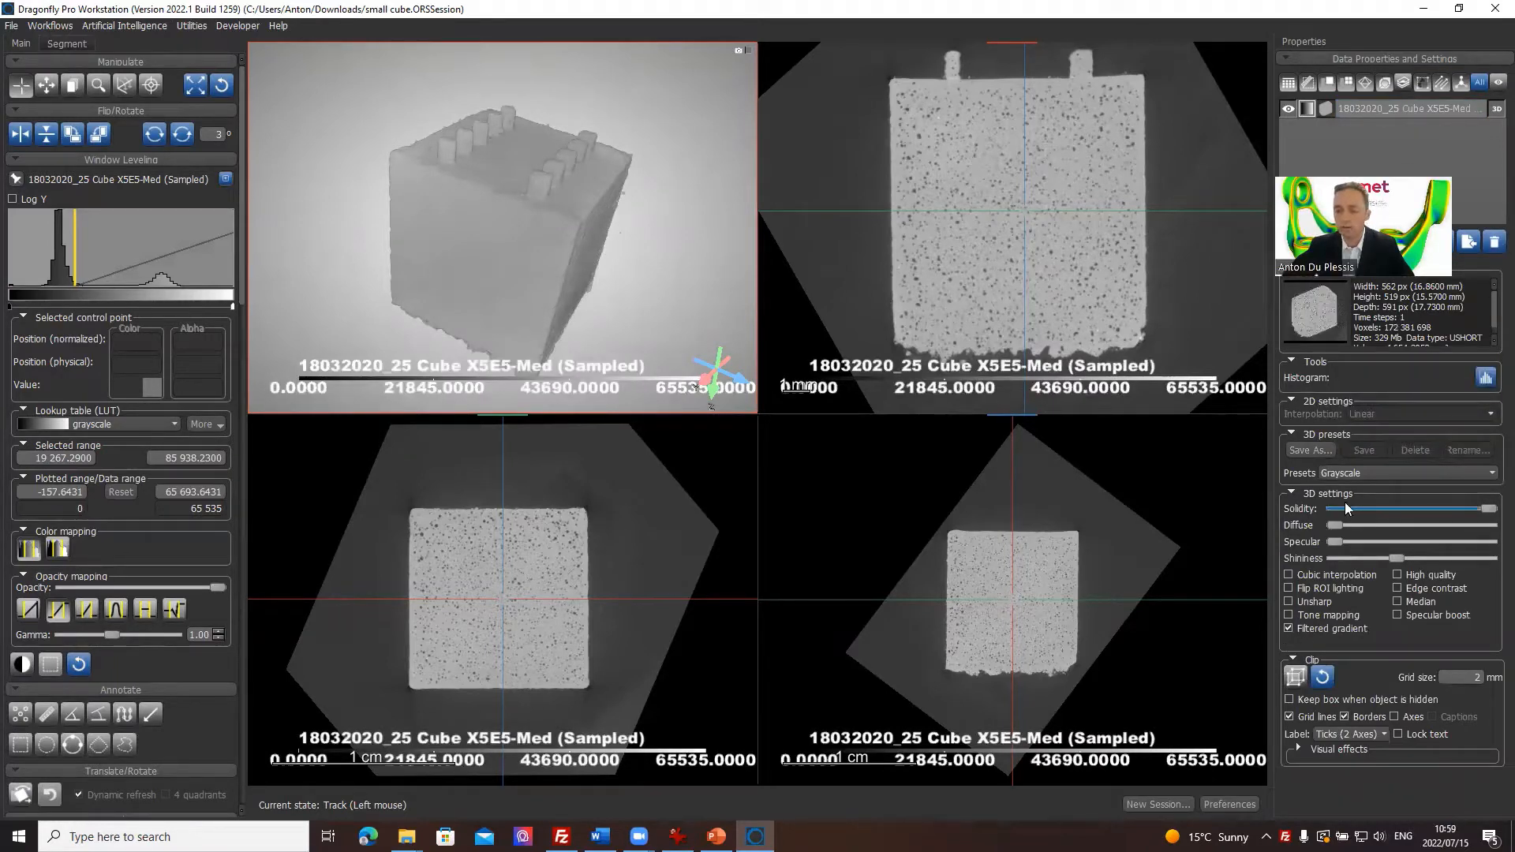
{"action": "left_click", "coordinate": [1378, 477]}
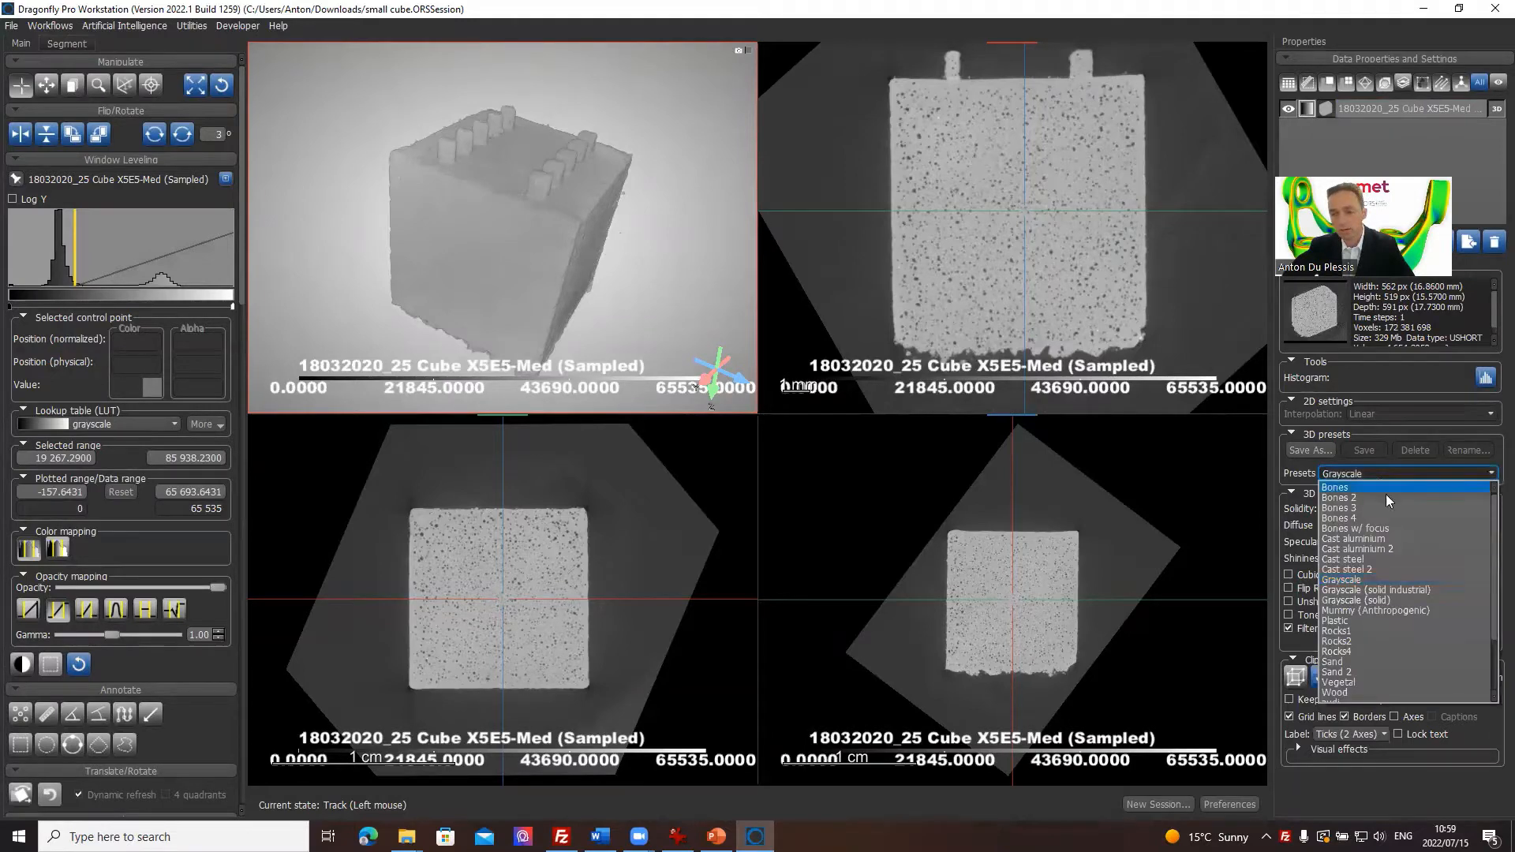
{"action": "left_click", "coordinate": [1374, 548]}
{"action": "left_click_drag", "start_coordinate": [586, 221], "coordinate": [525, 229]}
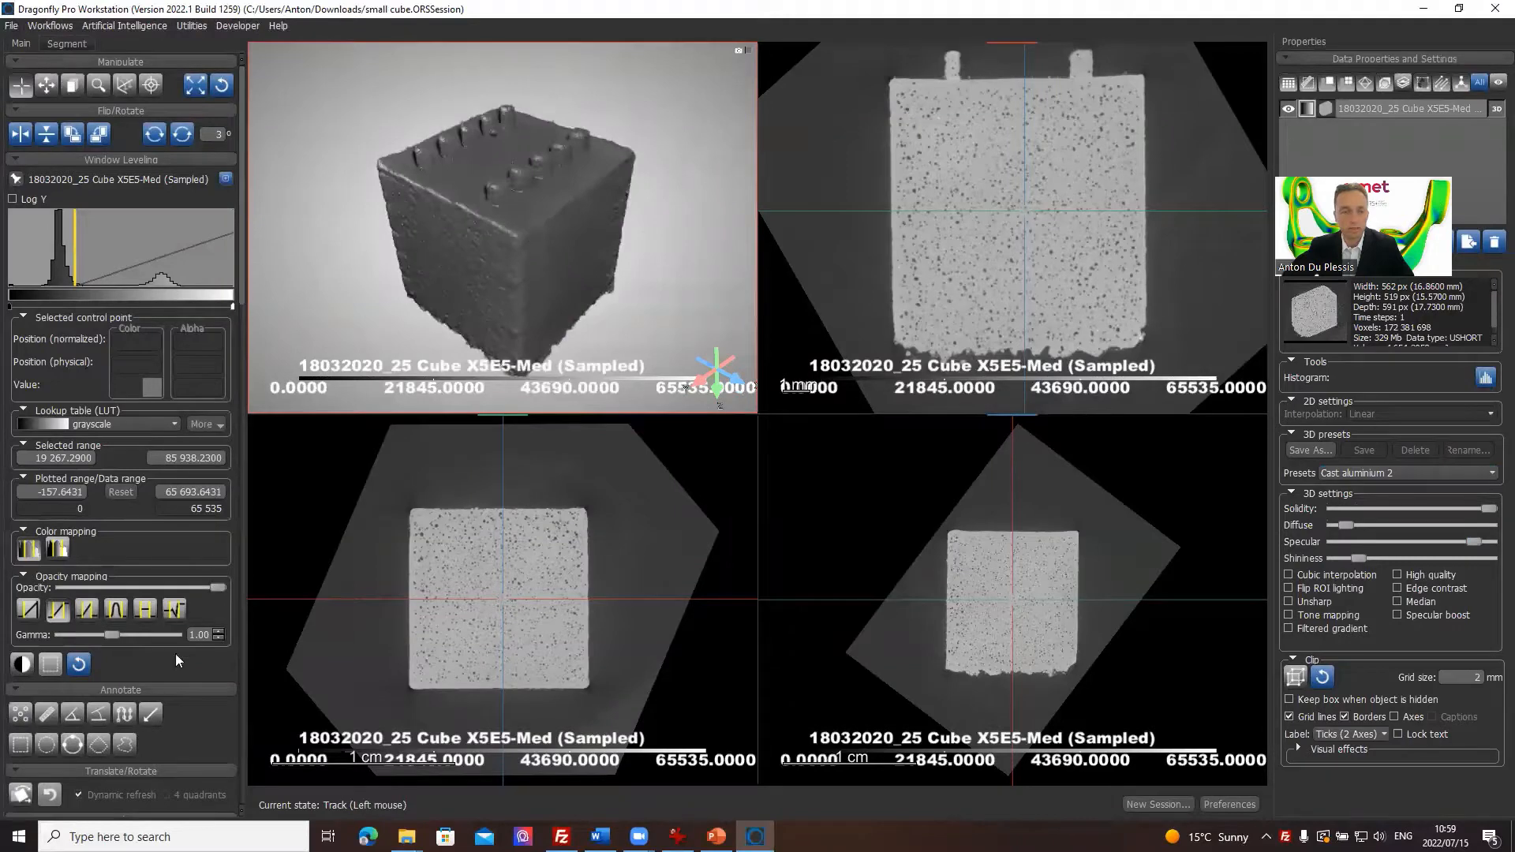
Adjust the 3D view's lighting by repositioning the light source, reducing the shadow strength and disabling Deepen shadows.
{"action": "left_click_drag", "start_coordinate": [241, 225], "coordinate": [246, 375]}
{"action": "left_click_drag", "start_coordinate": [146, 584], "coordinate": [161, 577]}
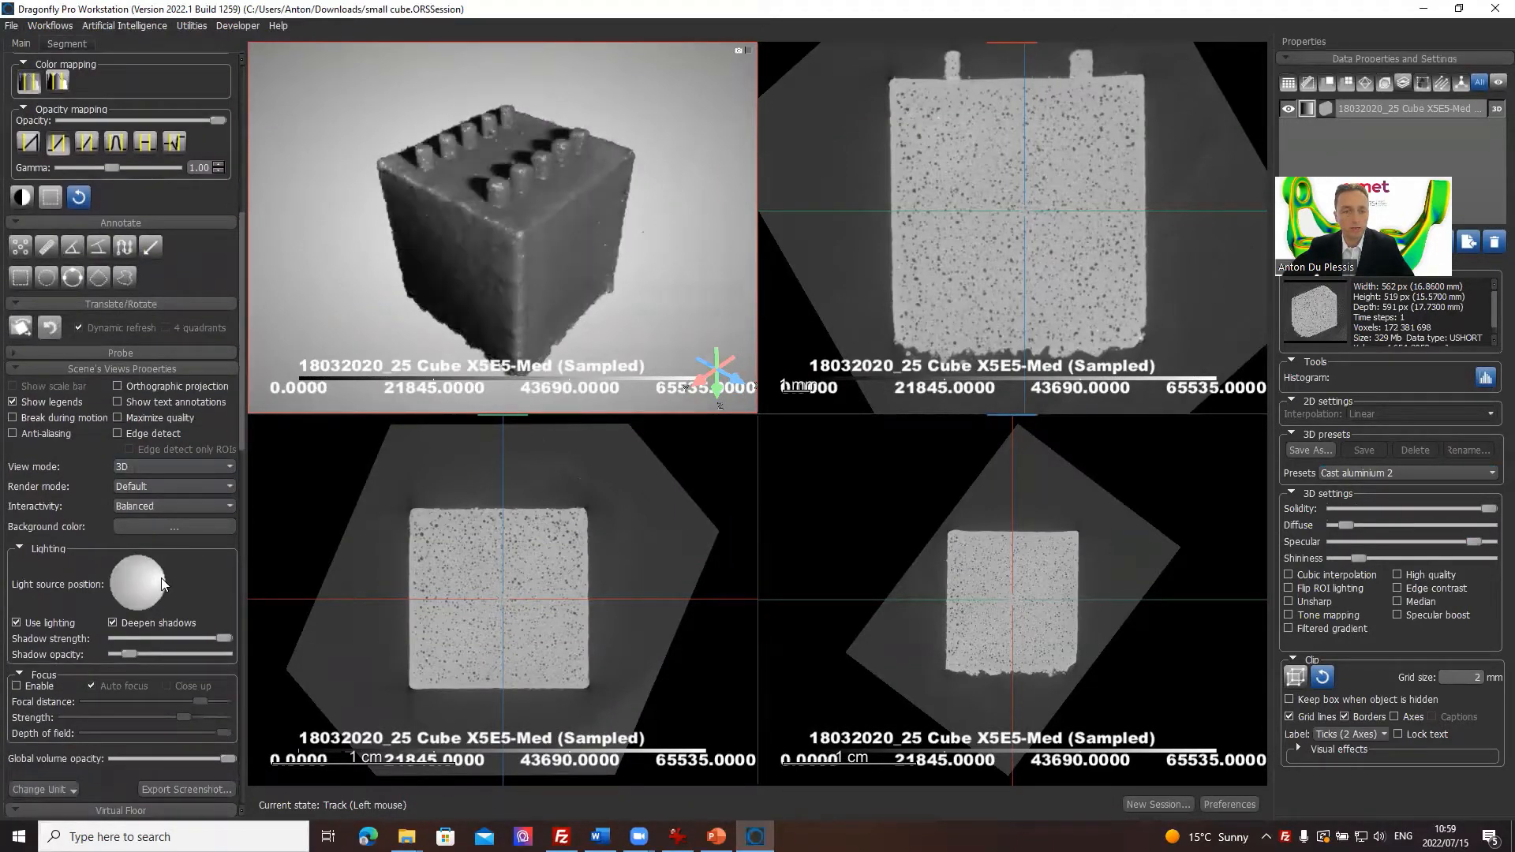
{"action": "left_click_drag", "start_coordinate": [220, 640], "coordinate": [142, 645]}
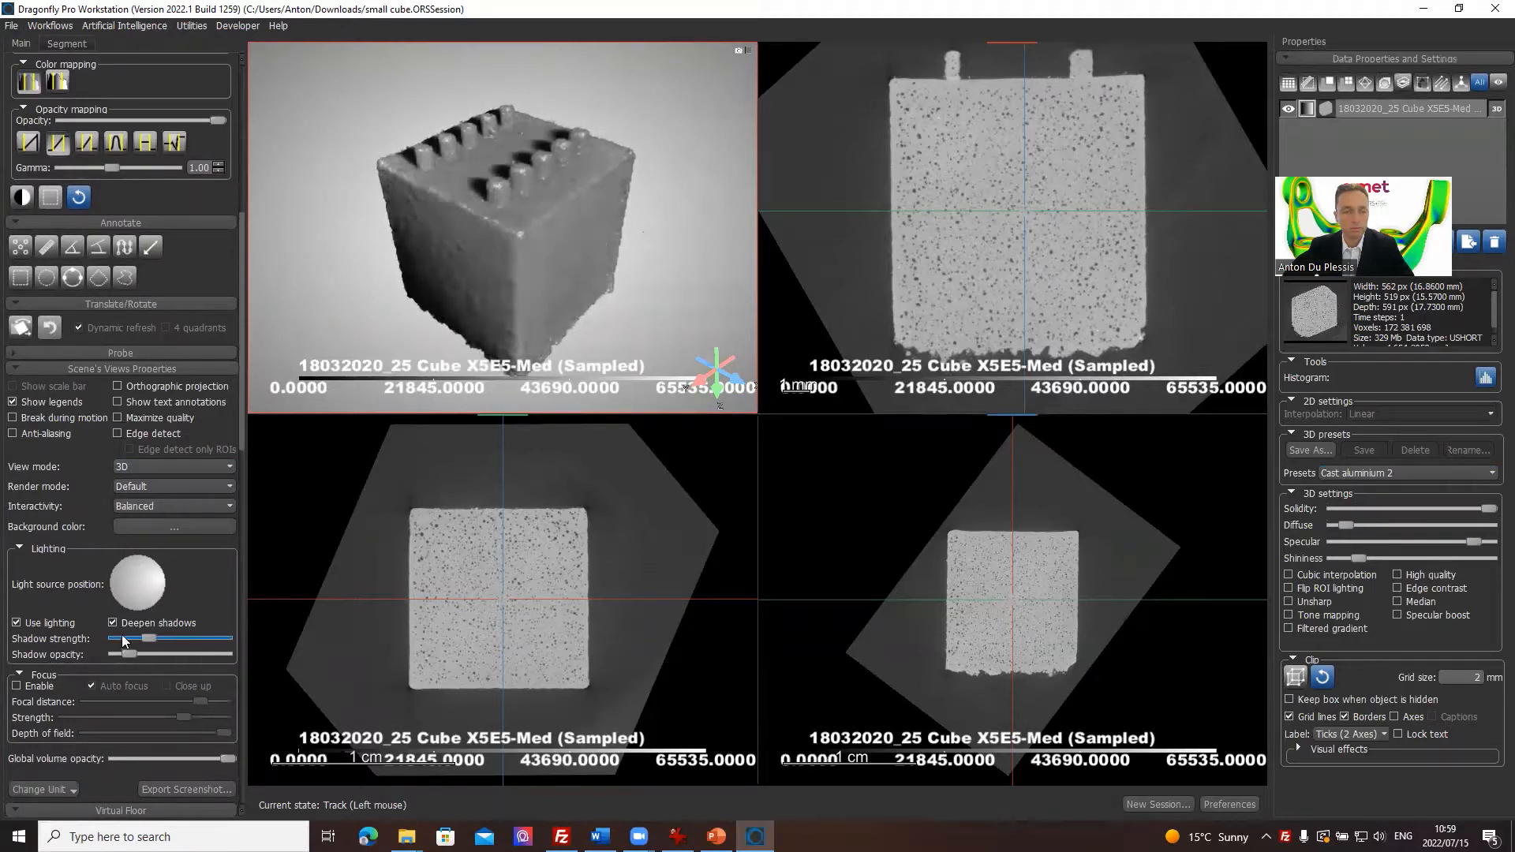
{"action": "left_click", "coordinate": [113, 623]}
{"action": "left_click_drag", "start_coordinate": [454, 197], "coordinate": [530, 205]}
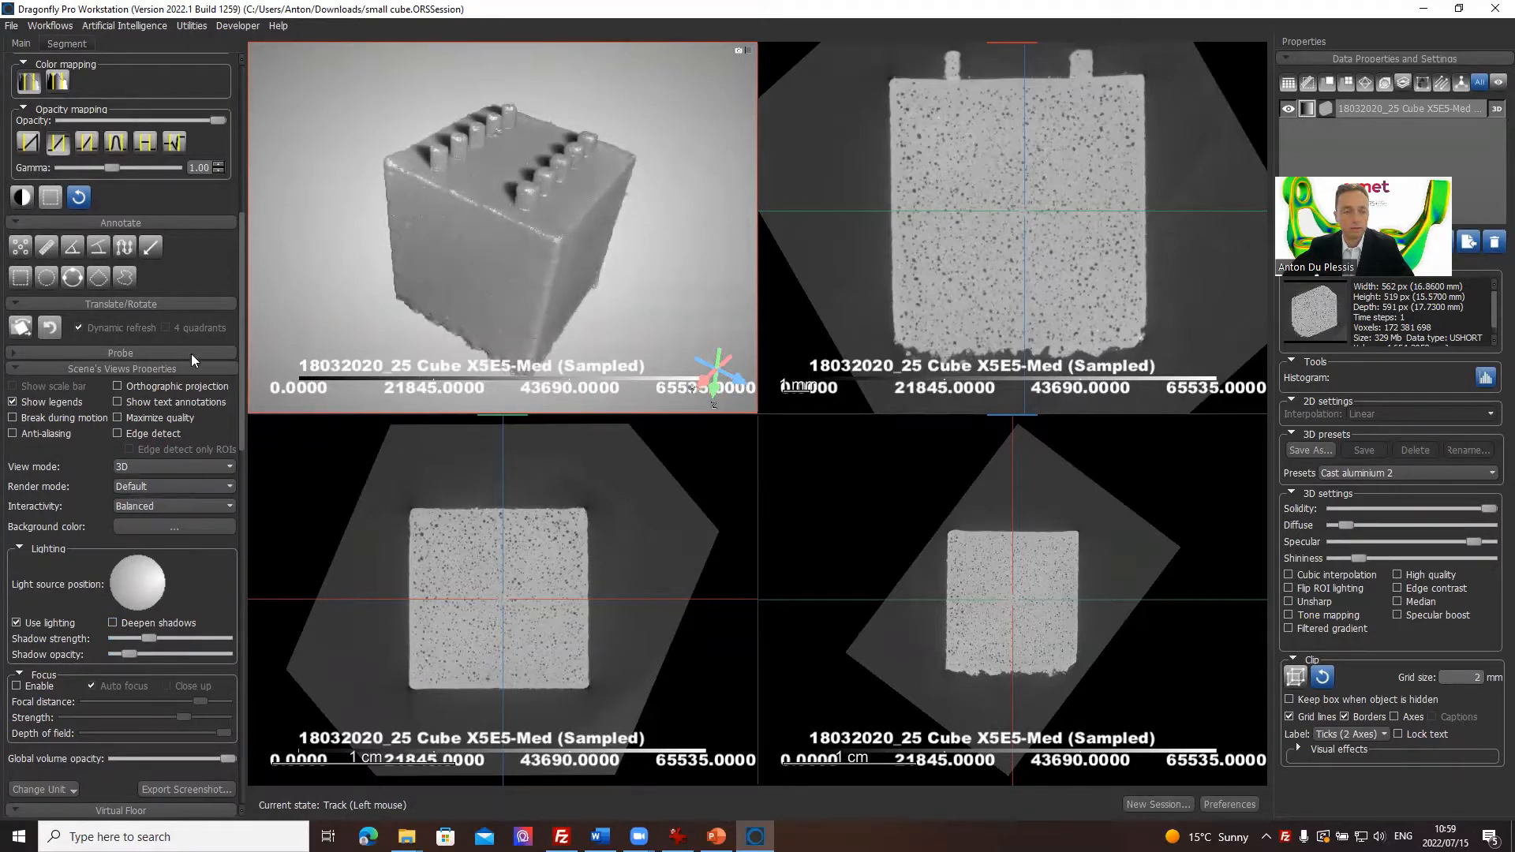
{"action": "left_click", "coordinate": [199, 527]}
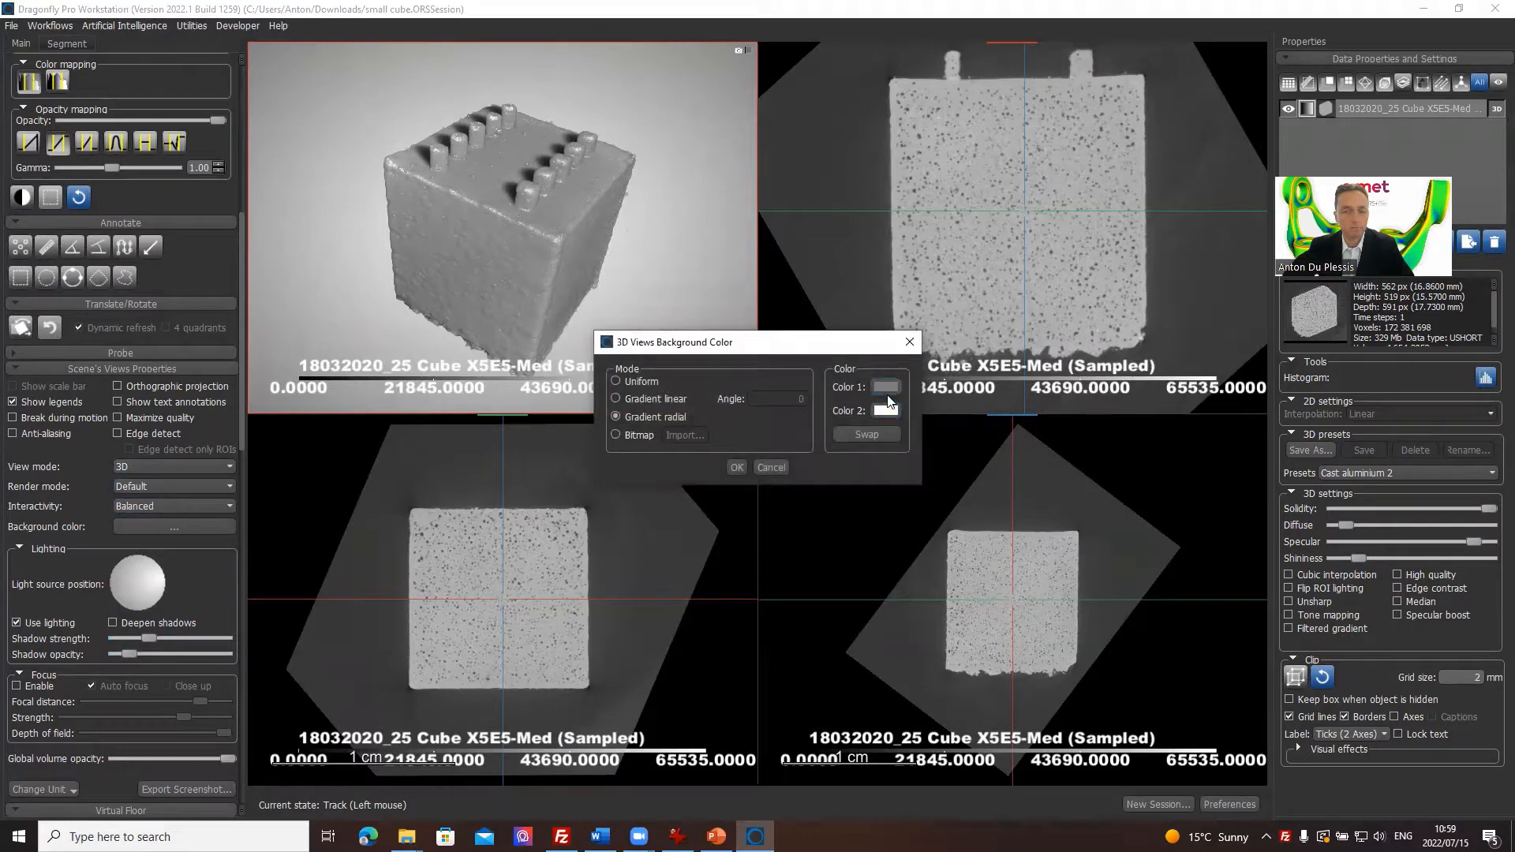
{"action": "left_click", "coordinate": [772, 464]}
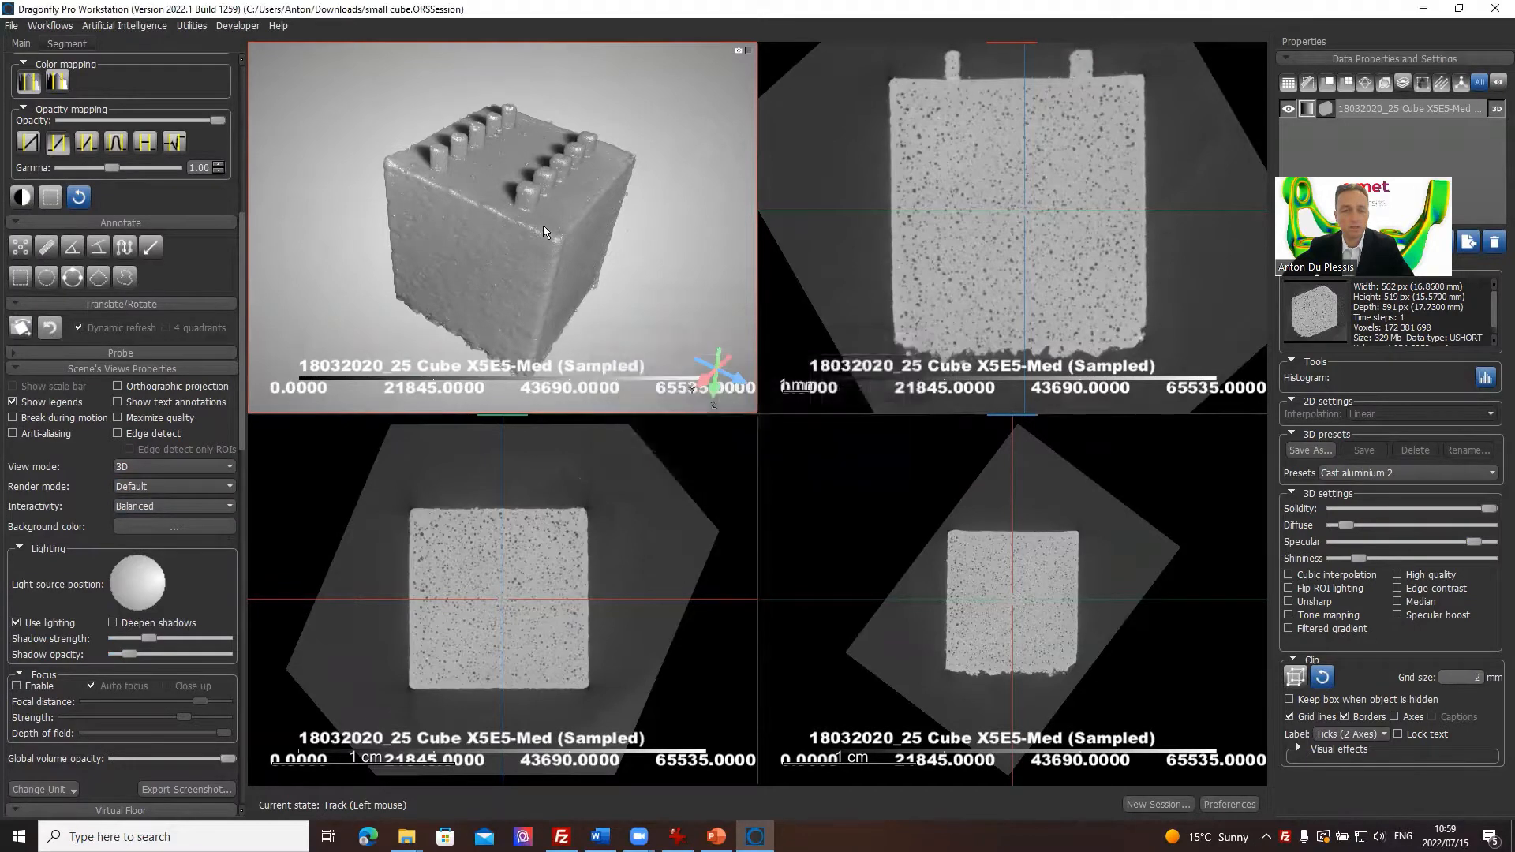
{"action": "left_click_drag", "start_coordinate": [543, 225], "coordinate": [529, 210]}
Maximize the slice view showing the cube's two pins and bring up the segmentation tools.
{"action": "double_click", "coordinate": [1053, 187]}
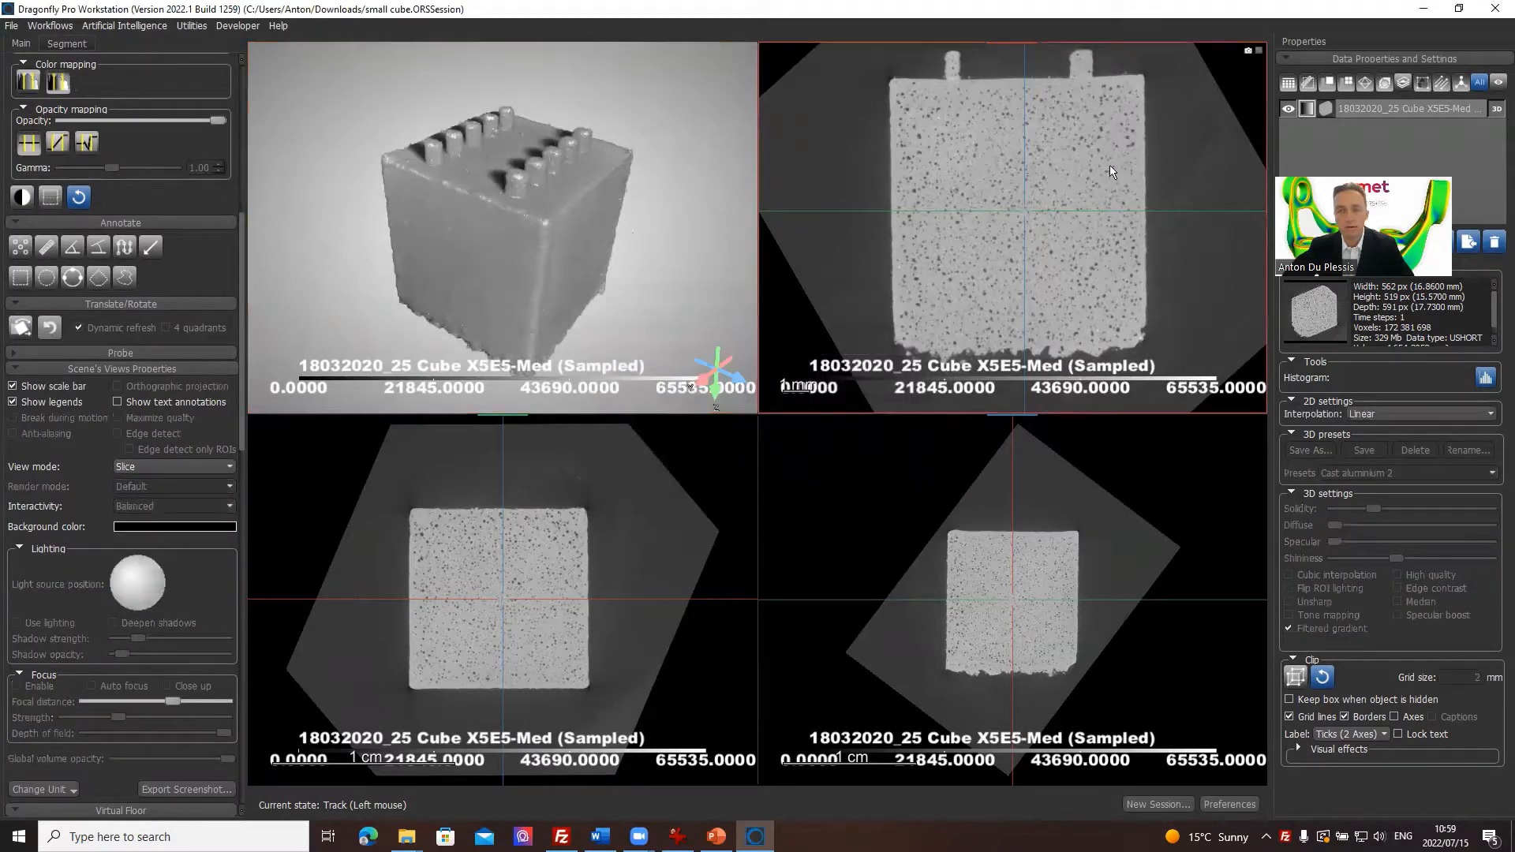
{"action": "scroll", "coordinate": [1053, 186], "scroll_direction": "up", "scroll_amount": 4}
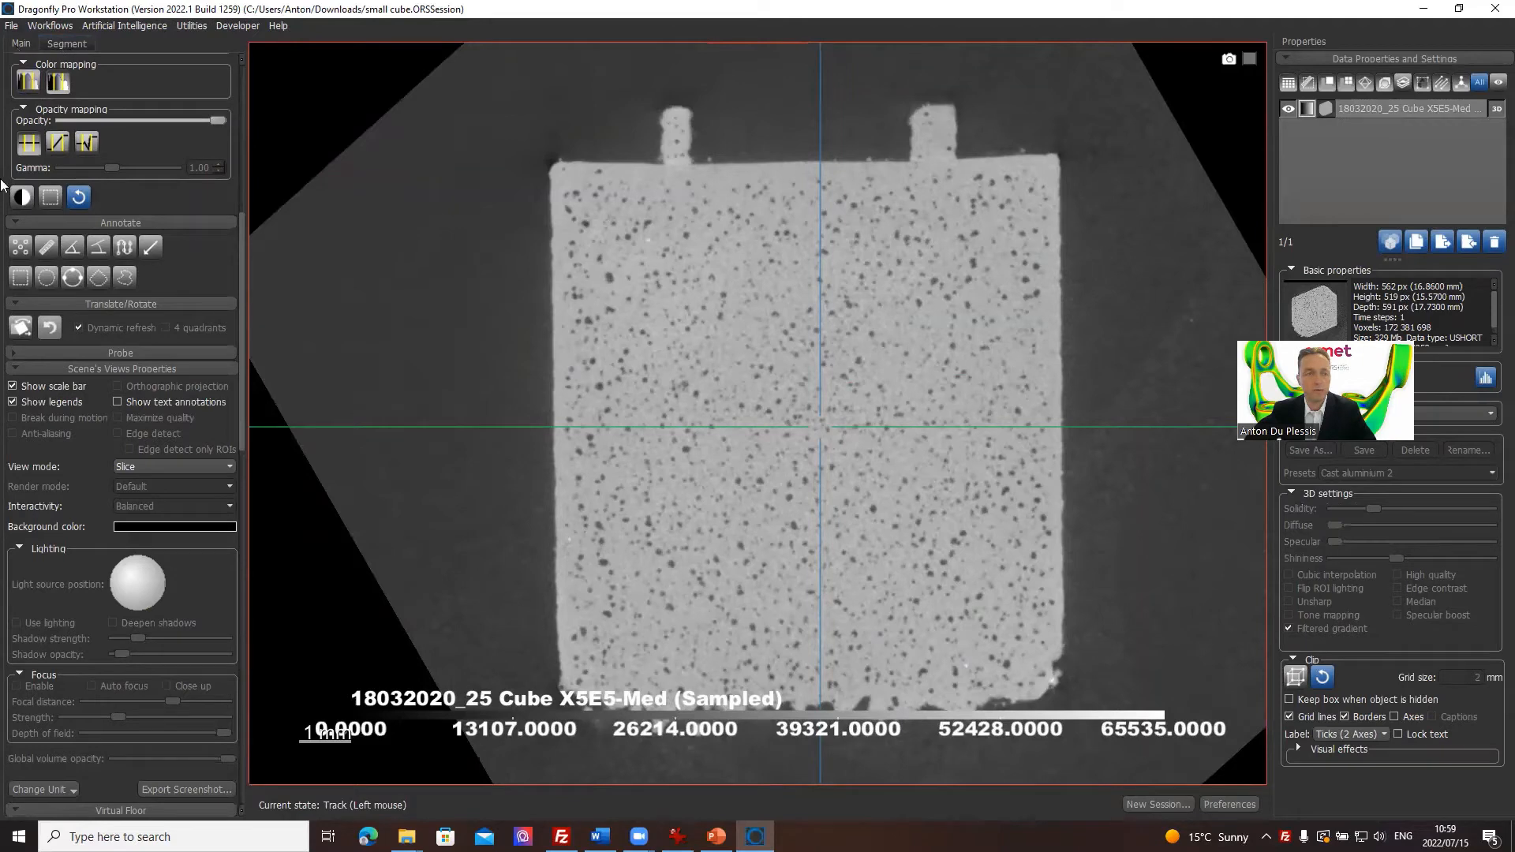
{"action": "left_click", "coordinate": [60, 41]}
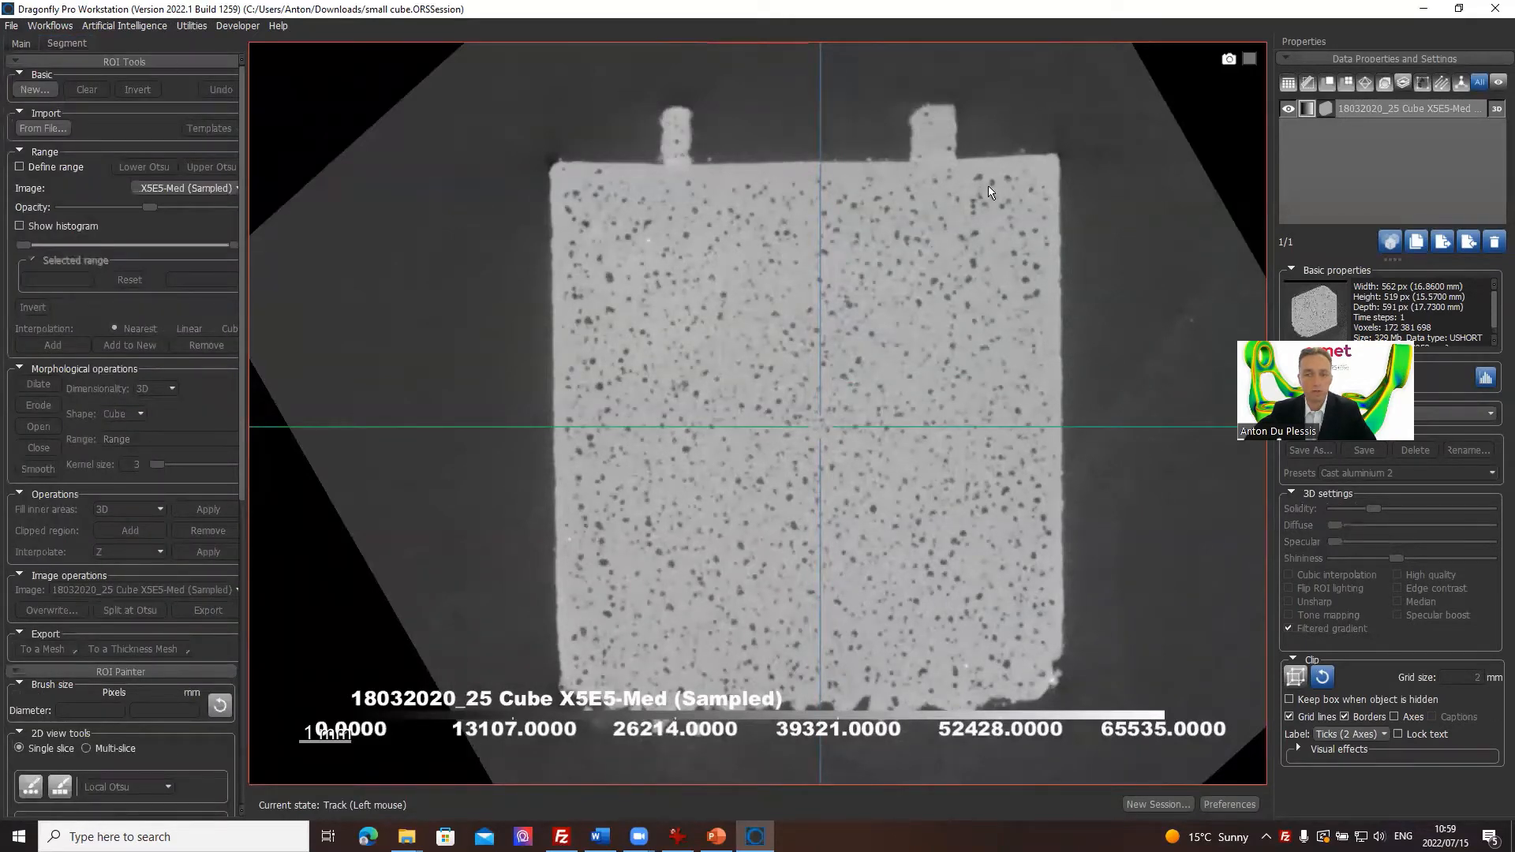
{"action": "middle_click_drag", "start_coordinate": [1020, 209], "coordinate": [960, 269]}
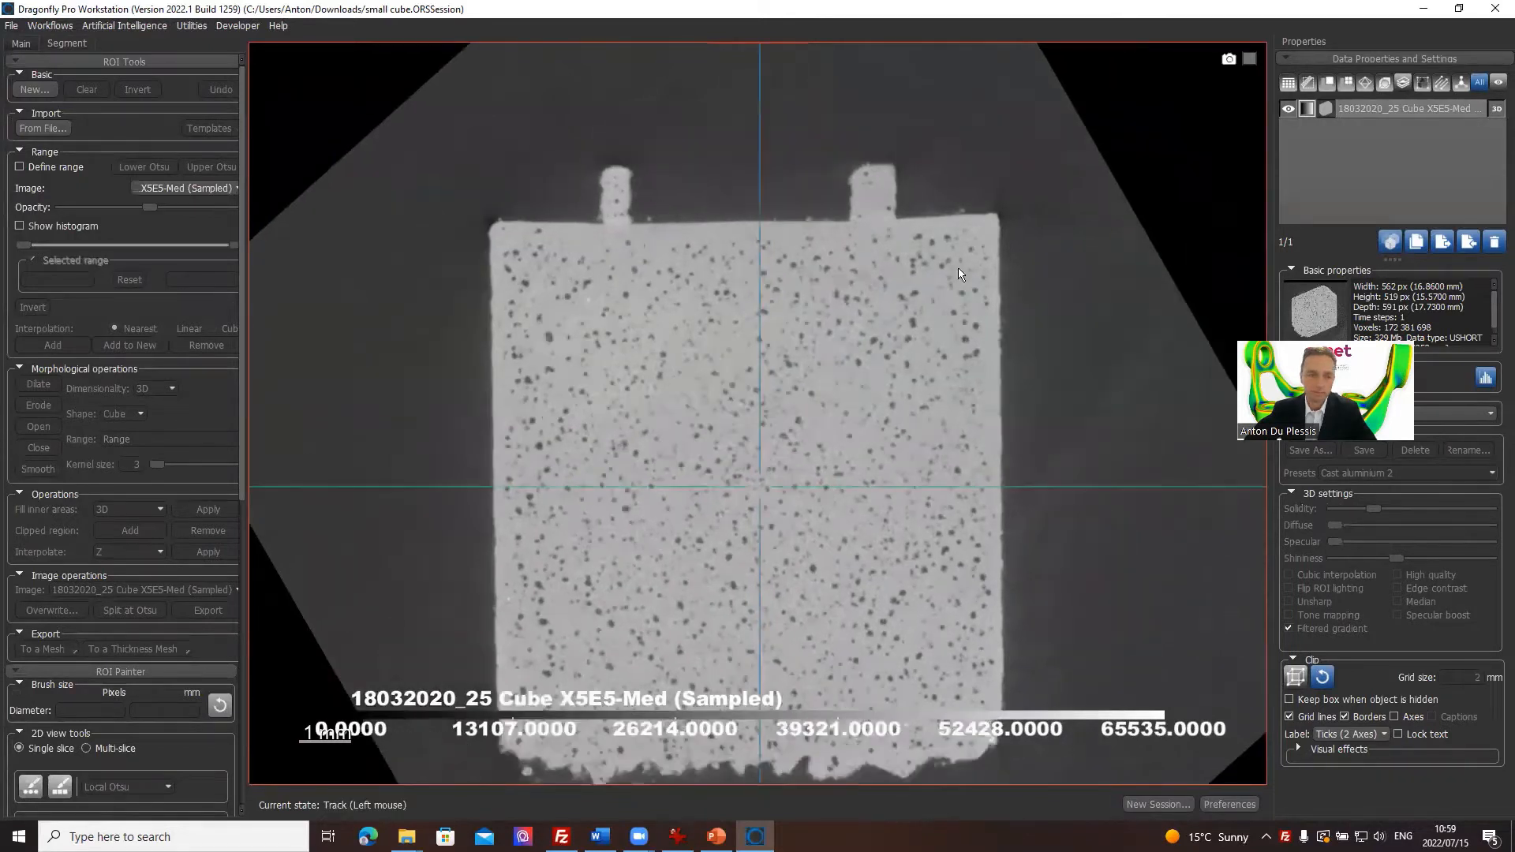
Define a segmentation range on the cube dataset with the Upper Otsu threshold and show its histogram.
{"action": "left_click", "coordinate": [42, 169]}
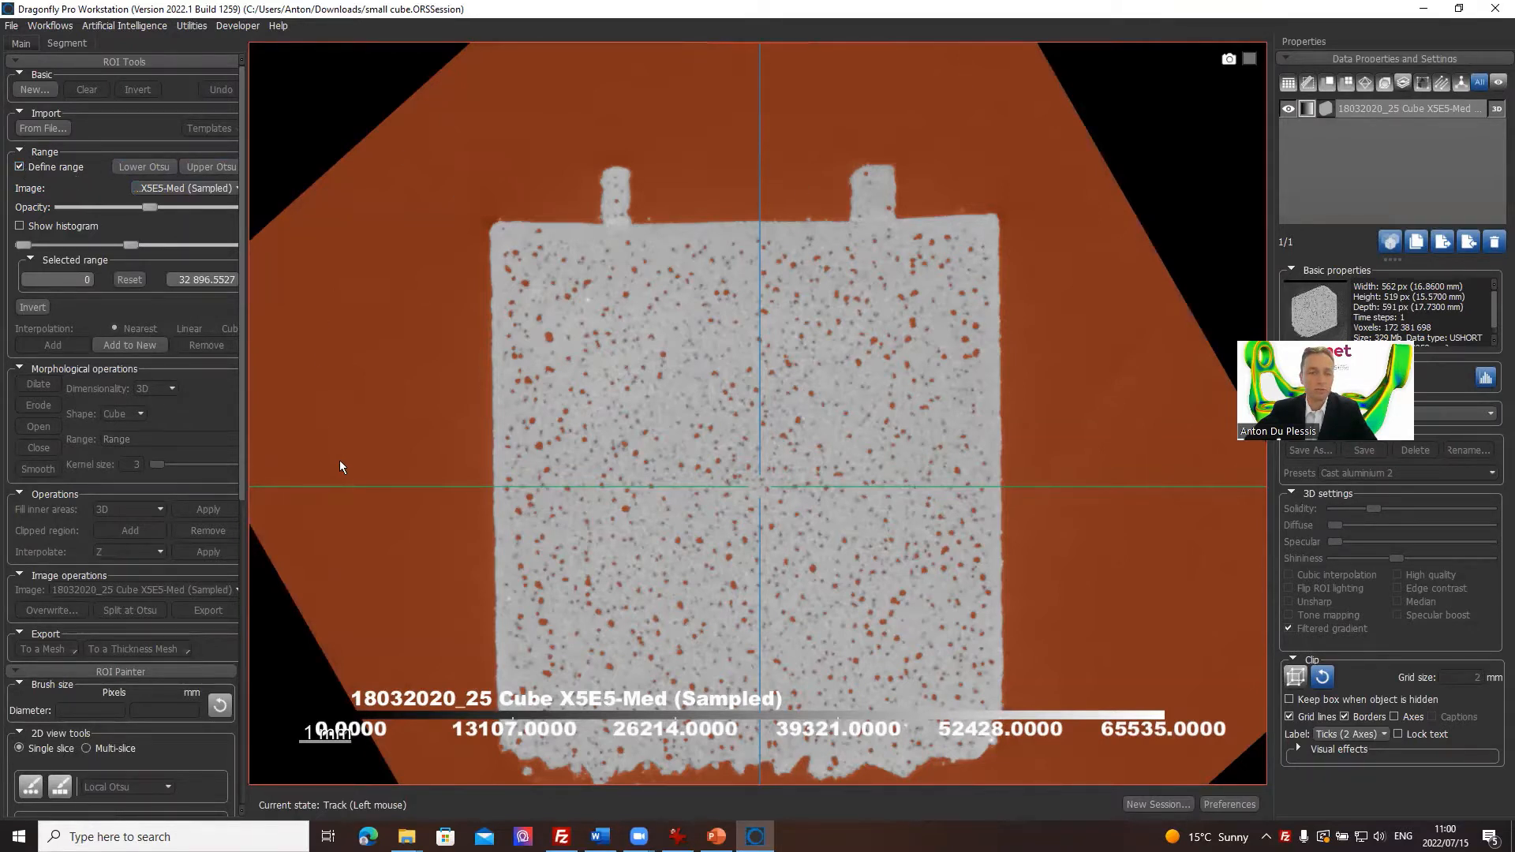
{"action": "left_click", "coordinate": [221, 169]}
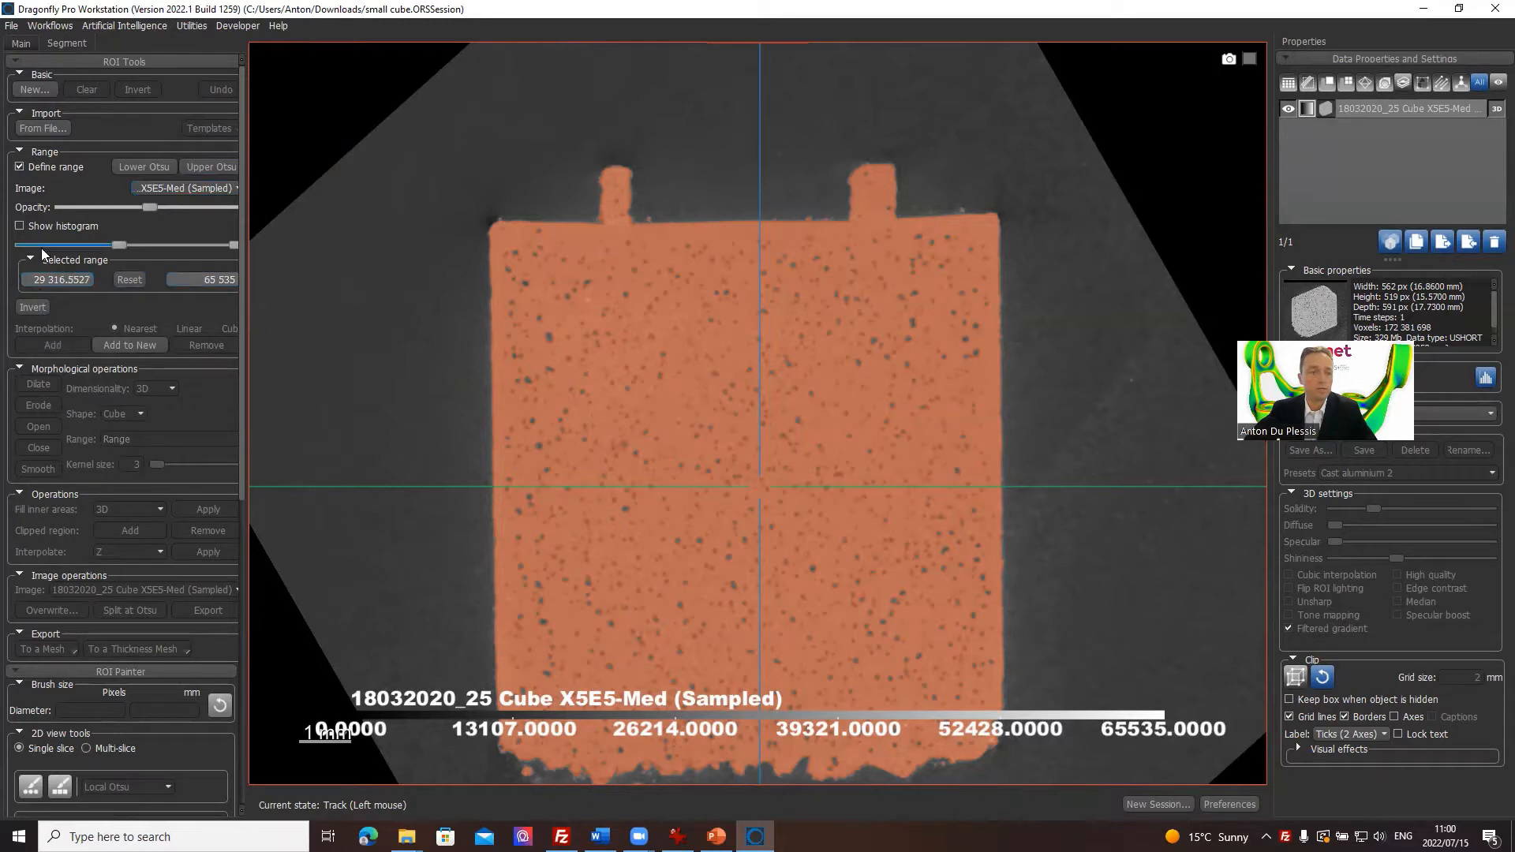
{"action": "left_click", "coordinate": [29, 228]}
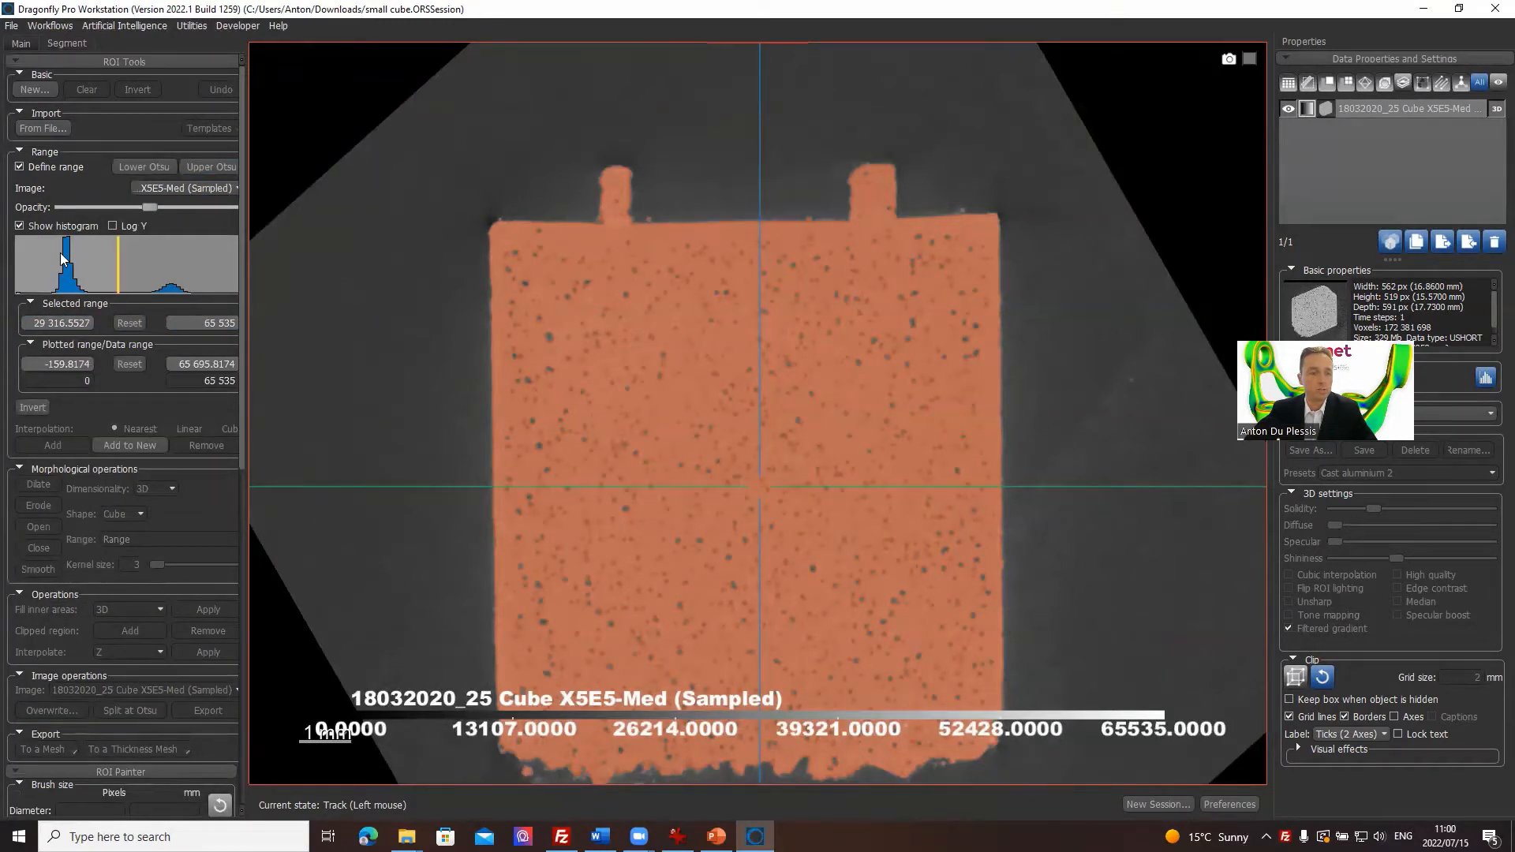
{"action": "scroll", "coordinate": [71, 249], "scroll_direction": "up", "scroll_amount": 1}
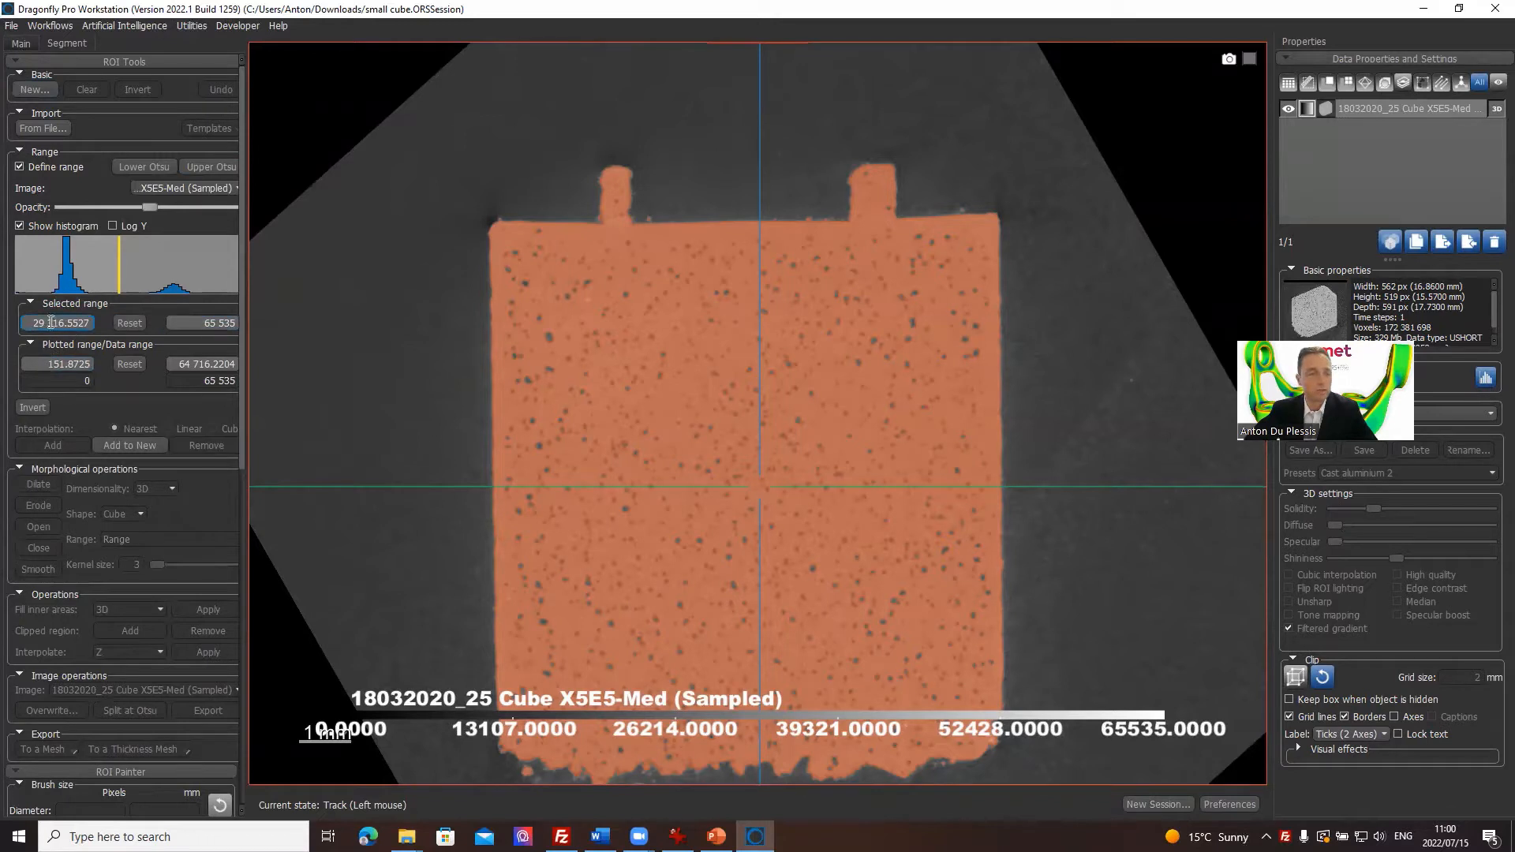
Try lower limits of 35000 and about 15853 for the selected range.
{"action": "left_click_drag", "start_coordinate": [30, 323], "coordinate": [110, 329]}
{"action": "type", "text": "35000"}
{"action": "key", "text": "Return"}
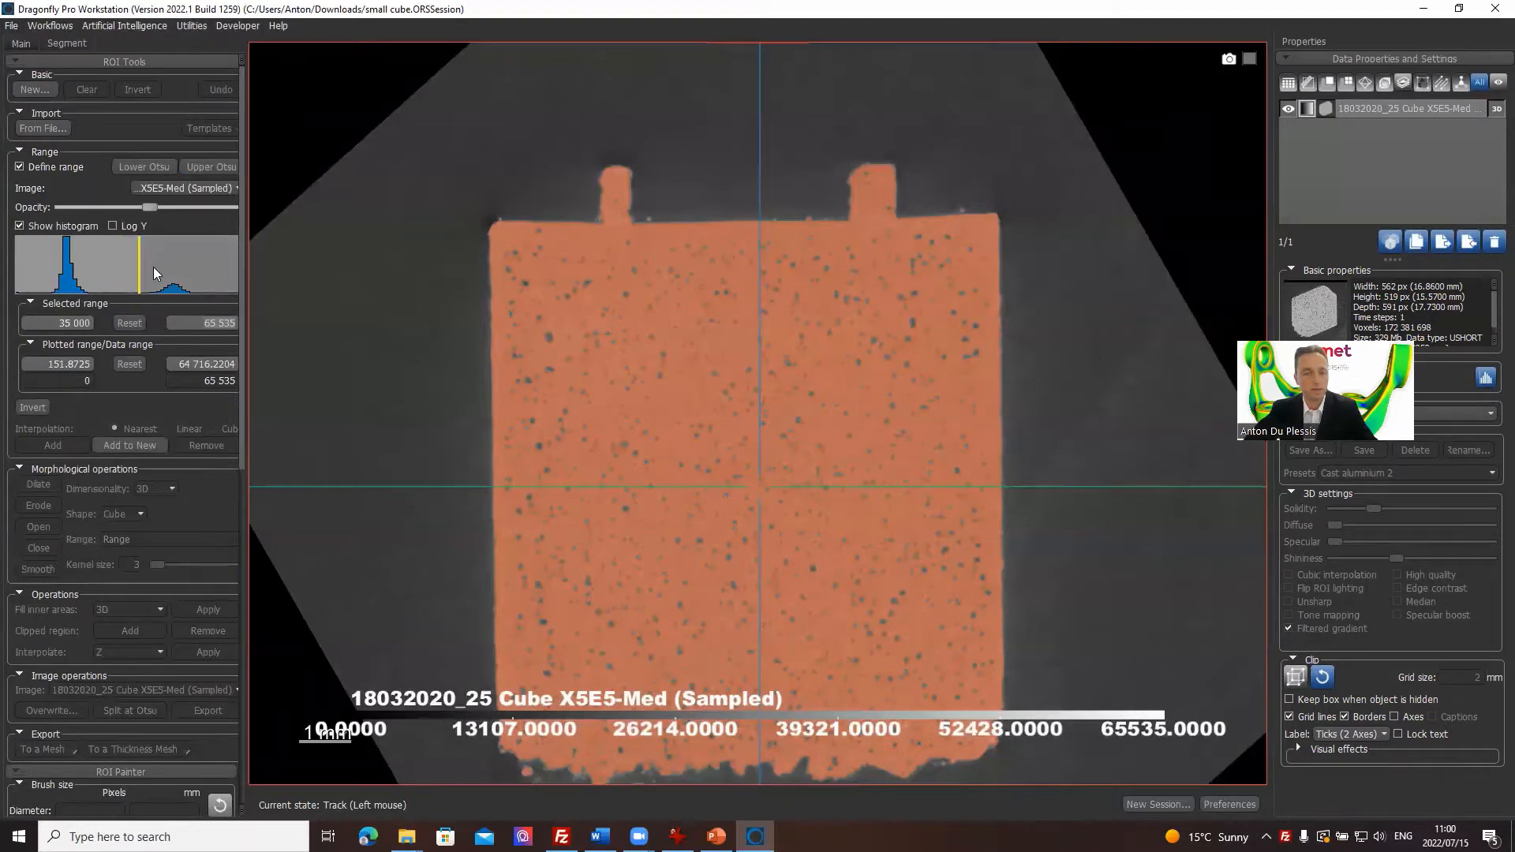
{"action": "left_click_drag", "start_coordinate": [153, 267], "coordinate": [17, 249]}
{"action": "left_click", "coordinate": [72, 238]}
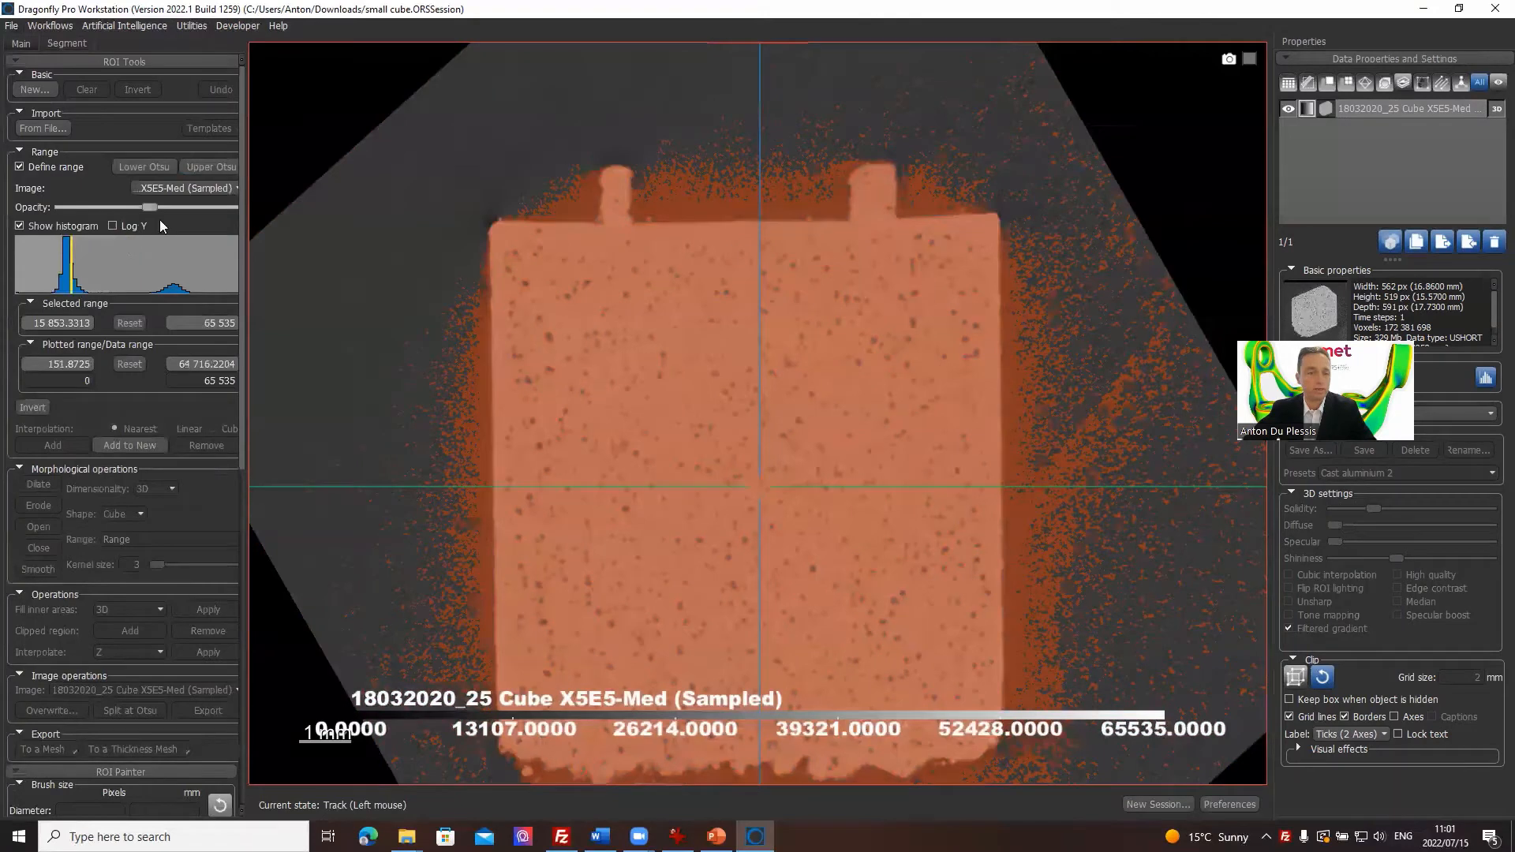
Reapply the Upper Otsu threshold and create a new ROI of the solid material from that range.
{"action": "left_click", "coordinate": [141, 166]}
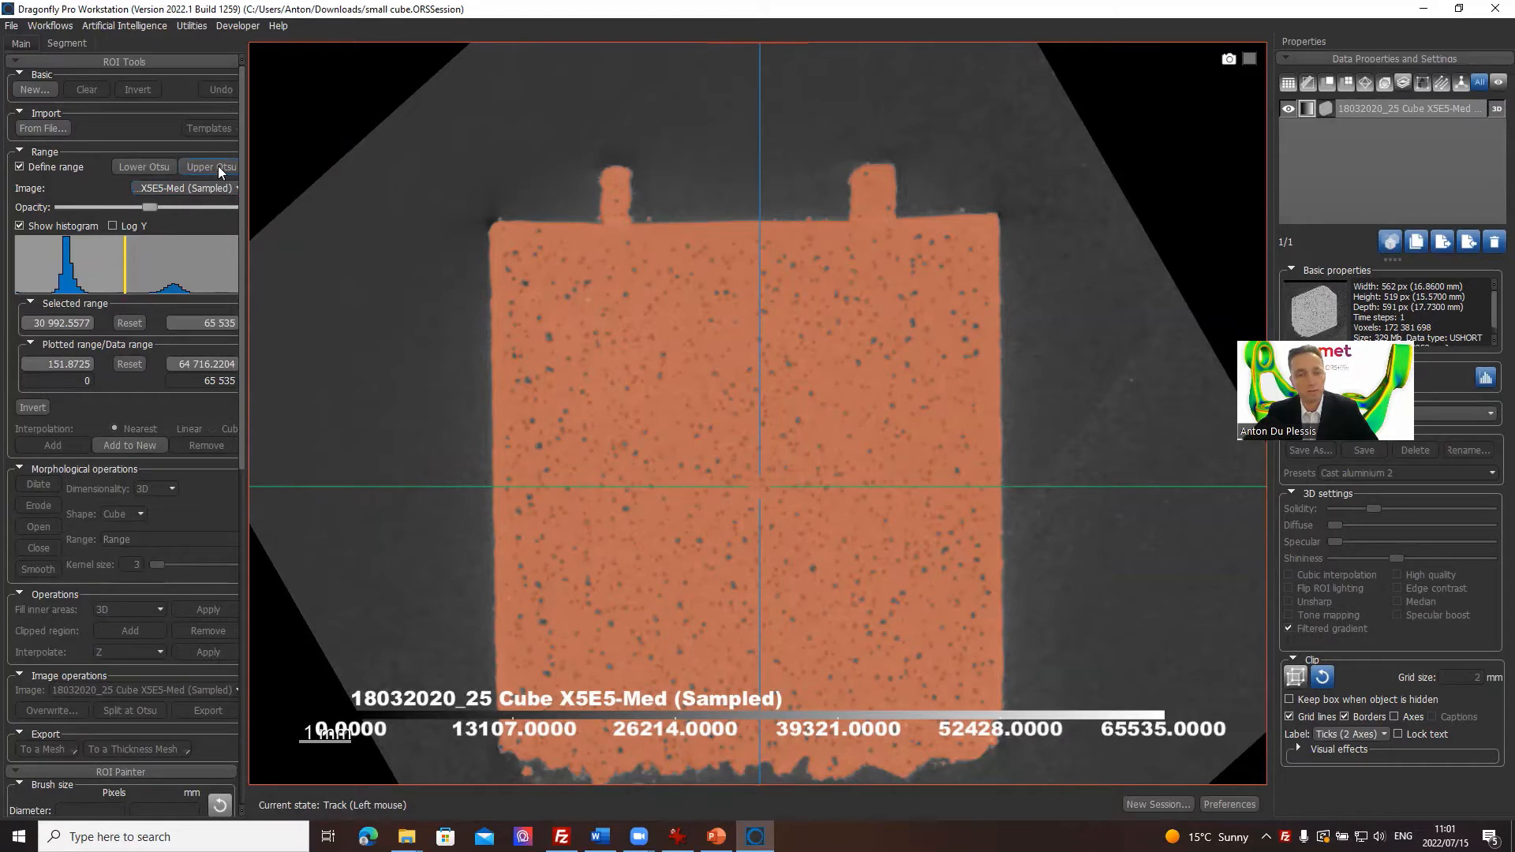
{"action": "left_click", "coordinate": [218, 165]}
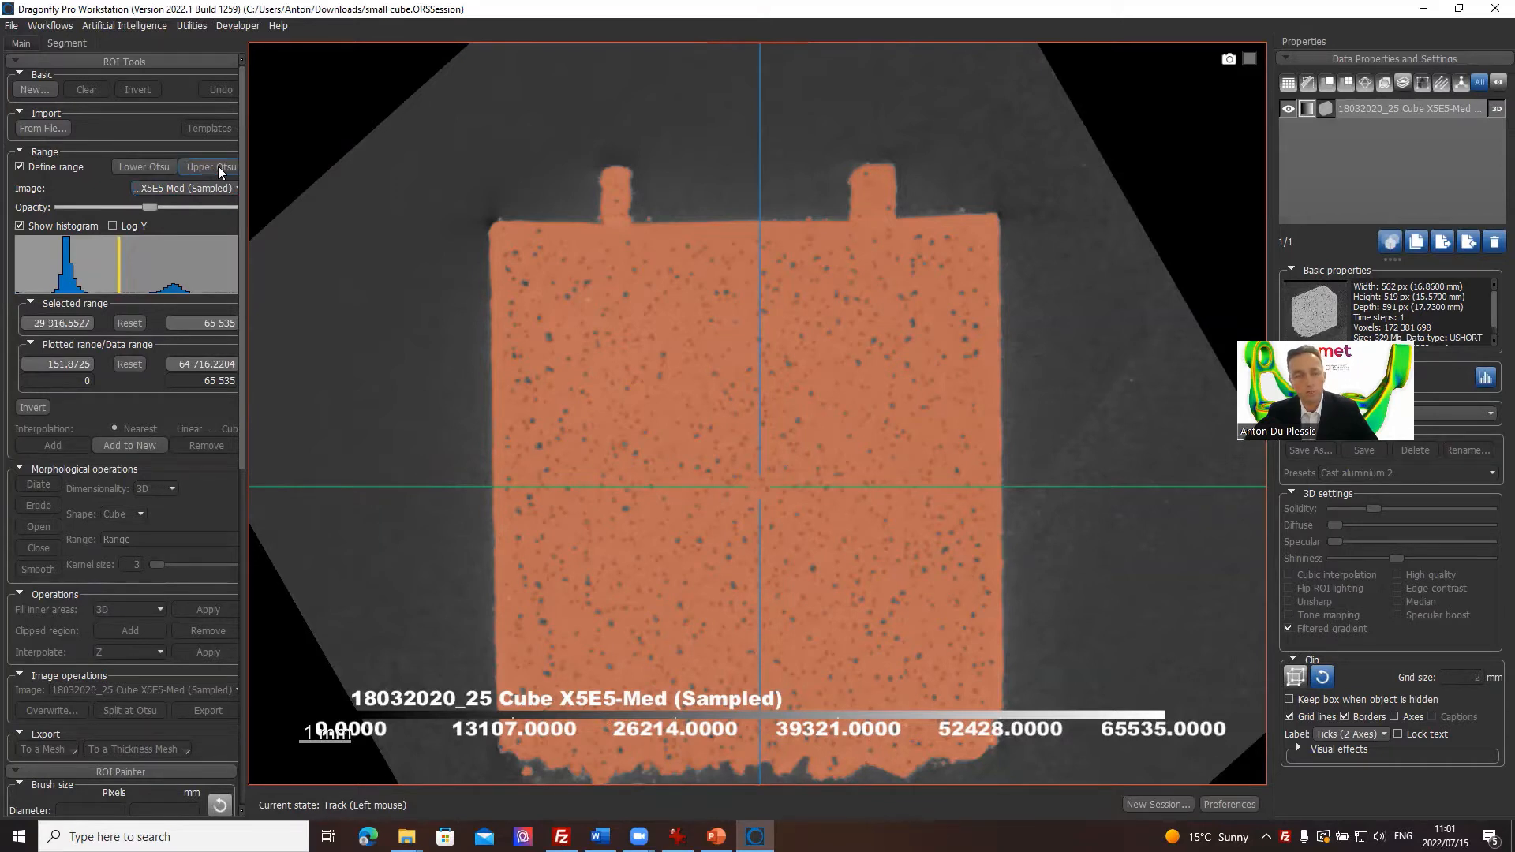
{"action": "middle_click_drag", "start_coordinate": [789, 448], "coordinate": [867, 333]}
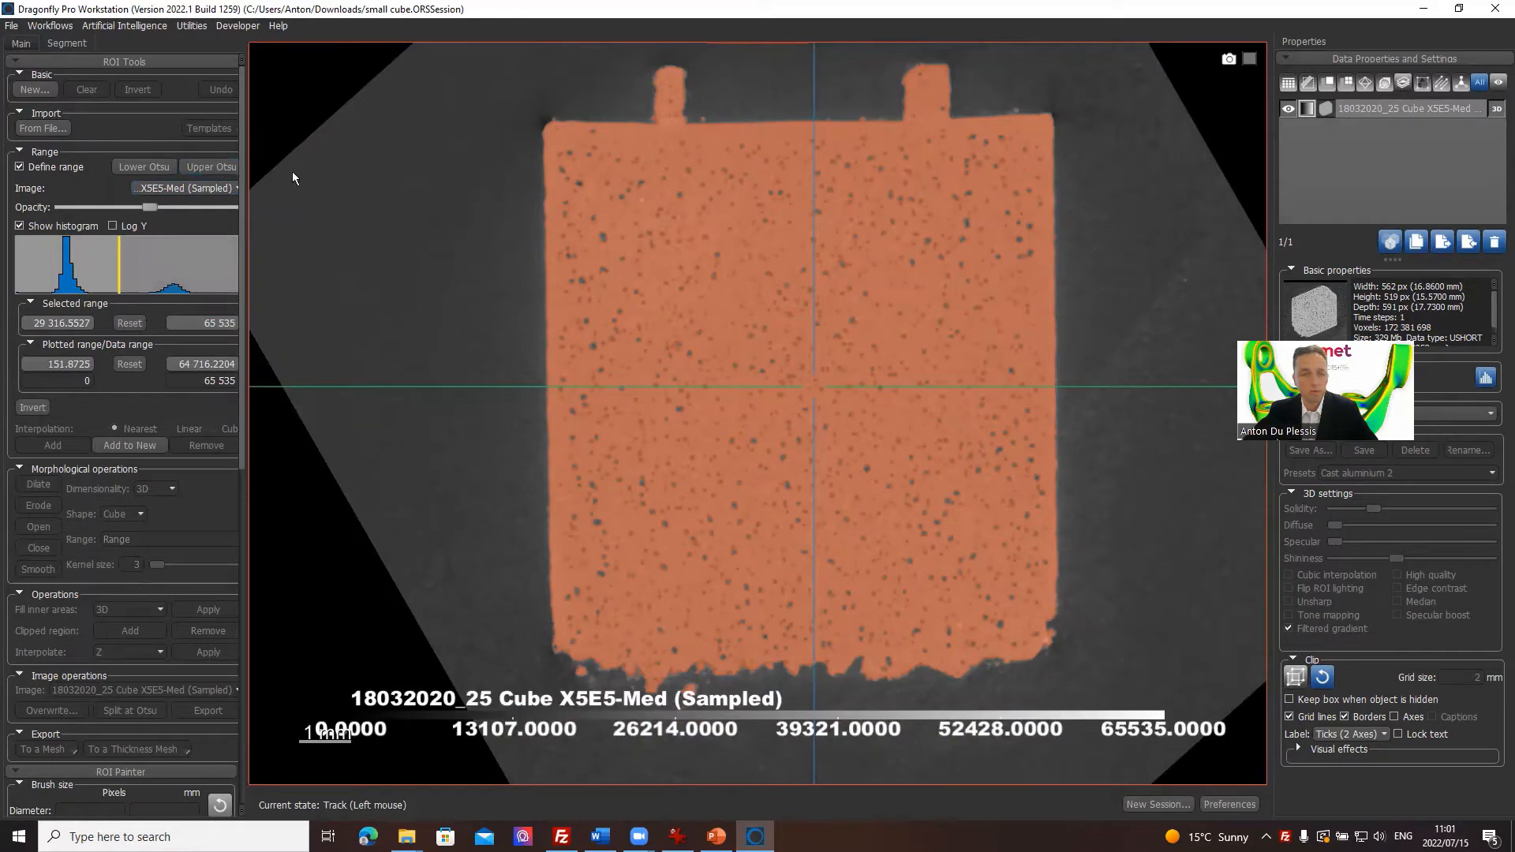
{"action": "left_click", "coordinate": [129, 445]}
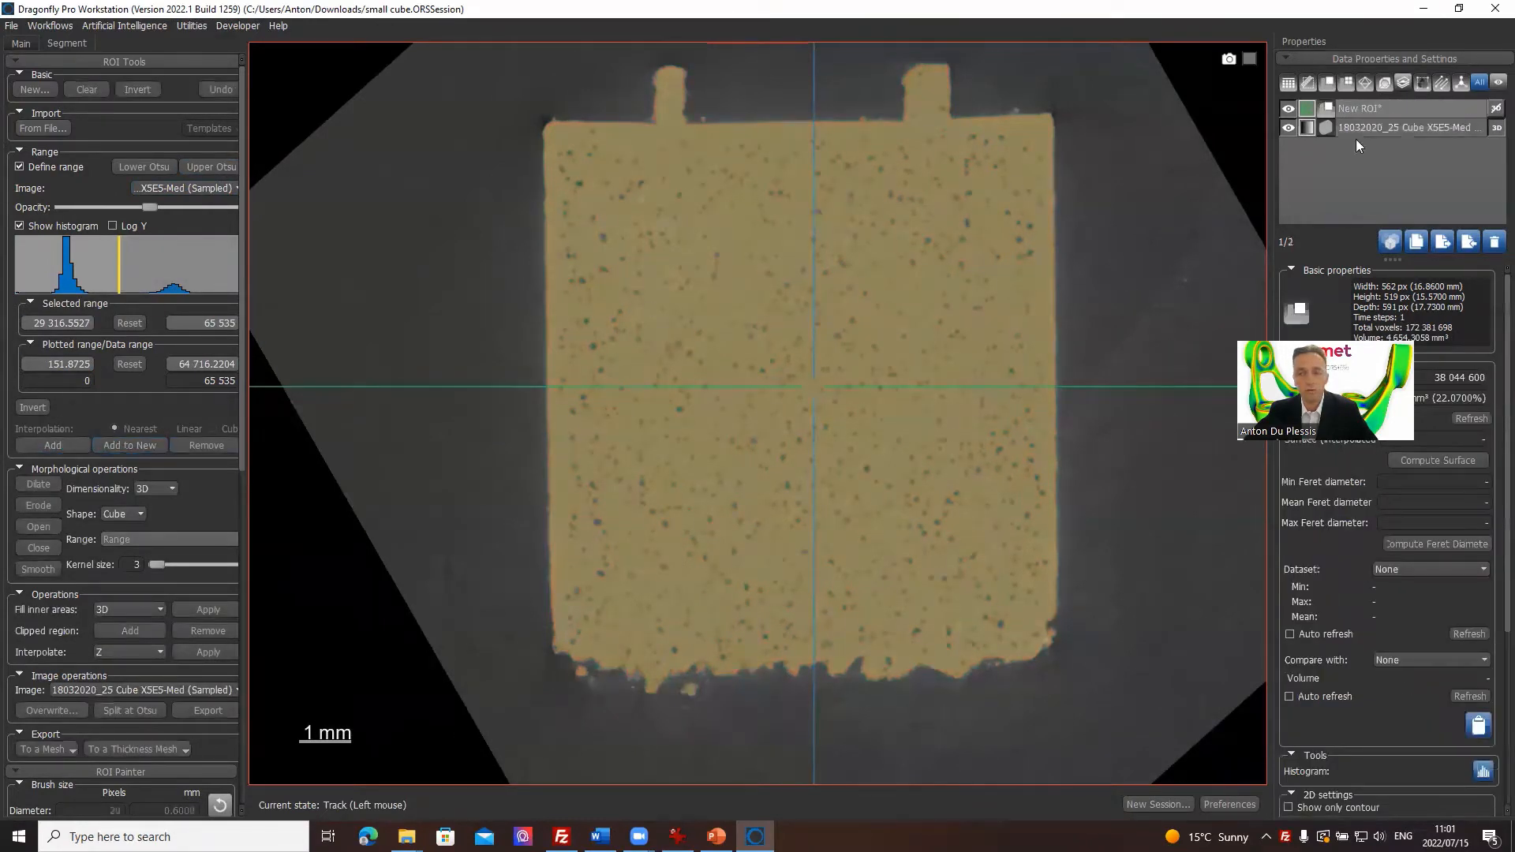
{"action": "left_click", "coordinate": [1385, 112]}
{"action": "left_click", "coordinate": [1374, 107]}
Turn off range definition and examine the unfilled pores inside the new ROI near the cube's pinned edge.
{"action": "left_click", "coordinate": [20, 168]}
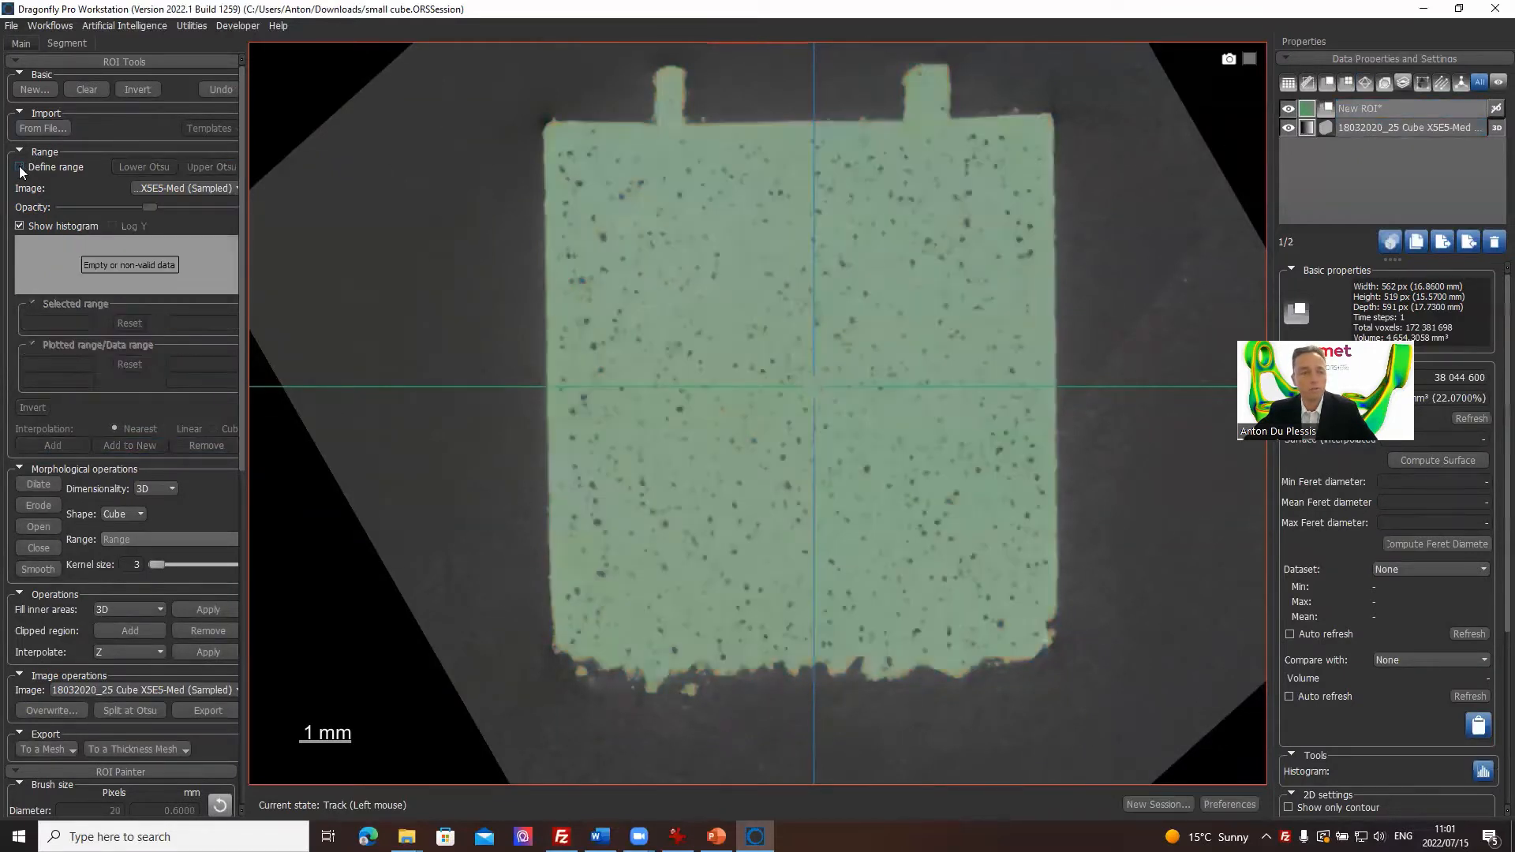
{"action": "middle_click_drag", "start_coordinate": [977, 191], "coordinate": [966, 219]}
{"action": "scroll", "coordinate": [990, 173], "scroll_direction": "up", "scroll_amount": 5}
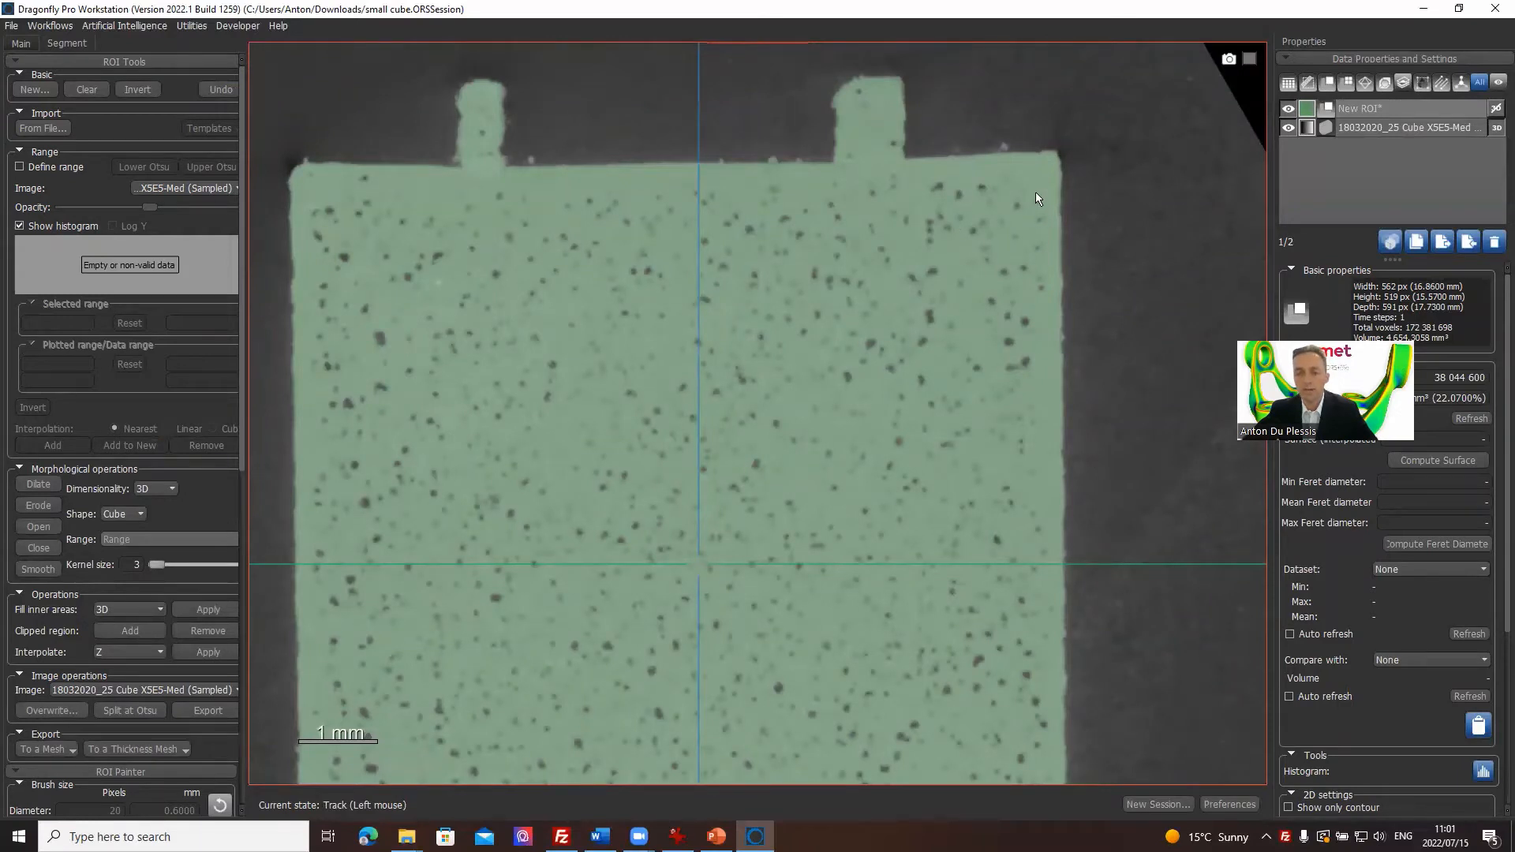
{"action": "middle_click_drag", "start_coordinate": [1035, 192], "coordinate": [1026, 159]}
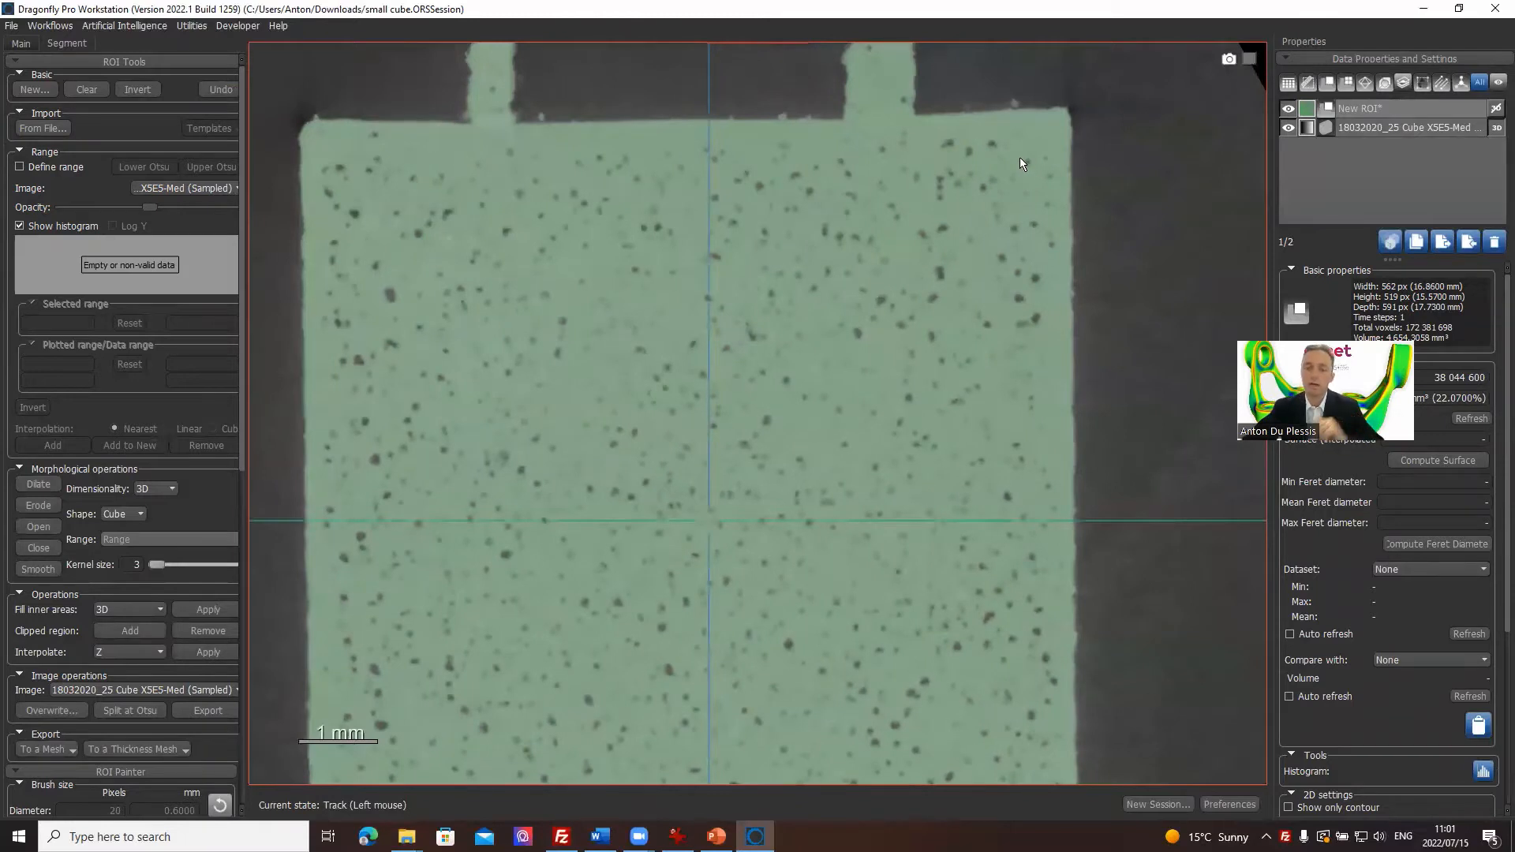
{"action": "left_click", "coordinate": [1410, 108]}
{"action": "middle_click_drag", "start_coordinate": [868, 190], "coordinate": [945, 174]}
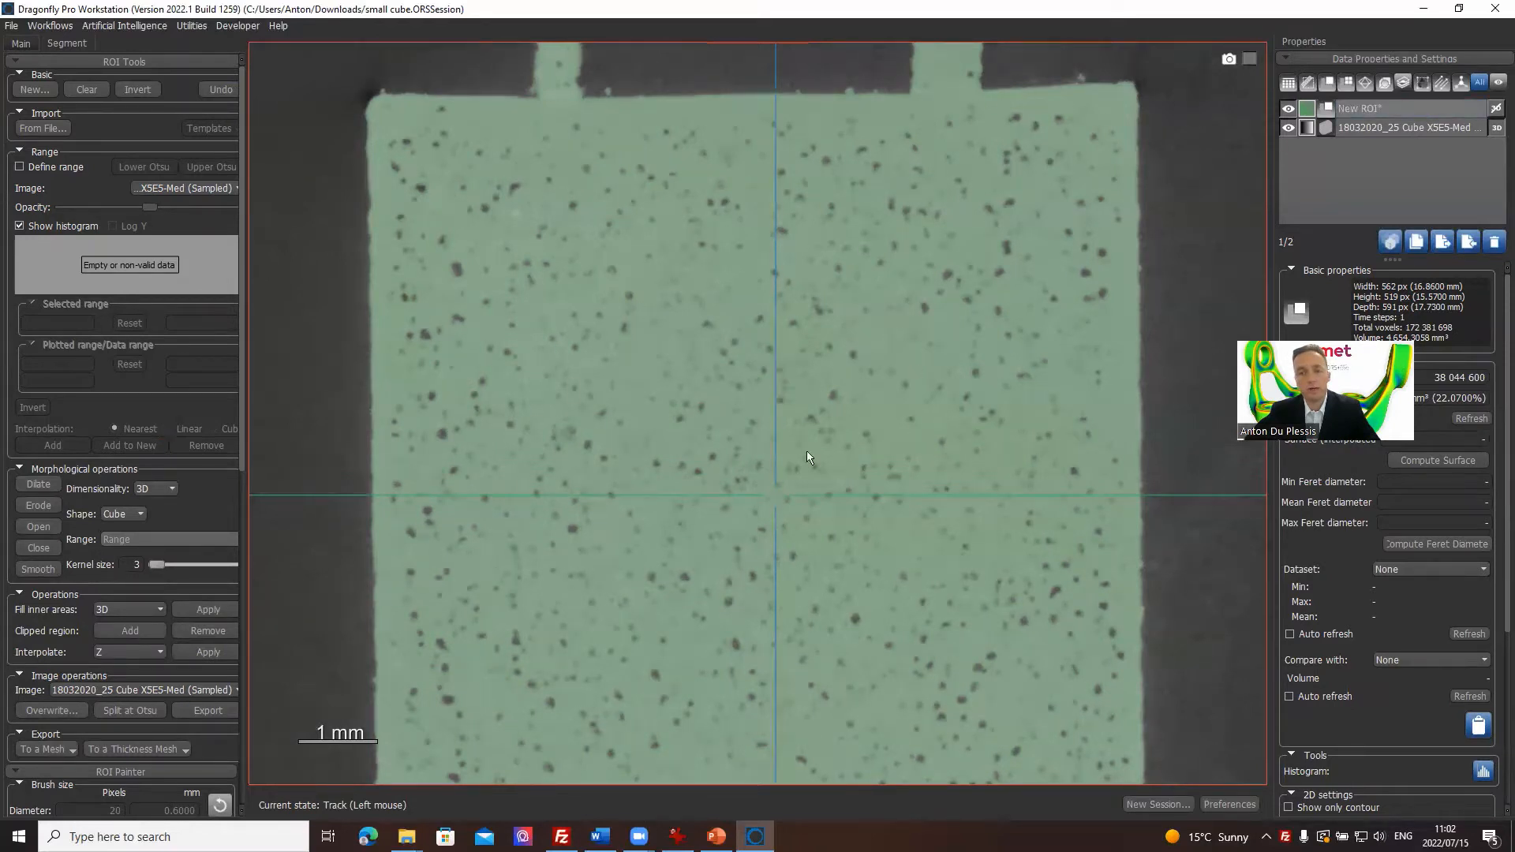
{"action": "left_click", "coordinate": [1392, 108]}
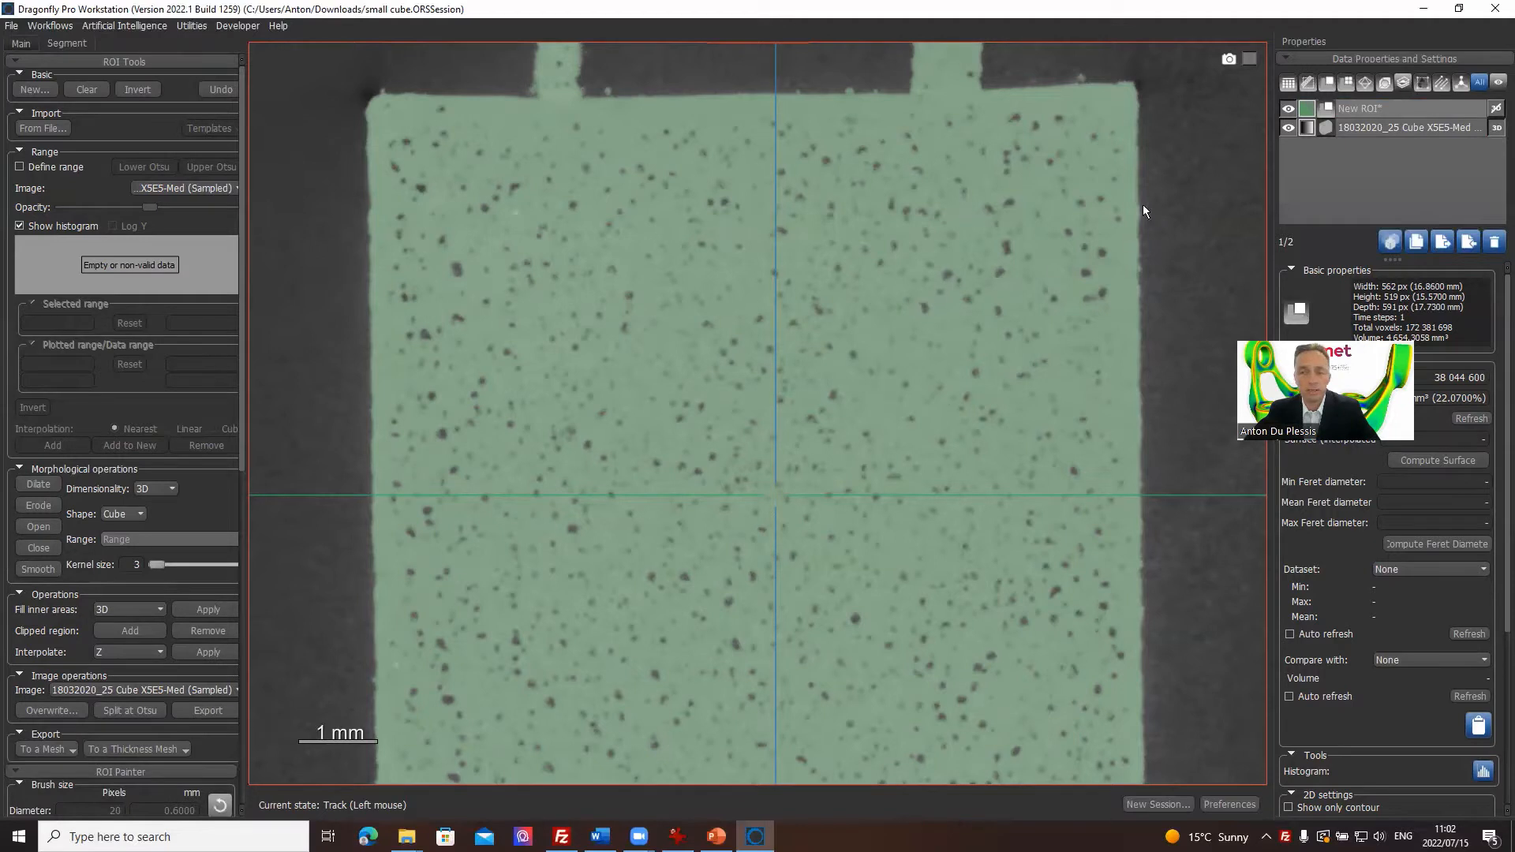
Fill the inner areas of the new ROI in 3D so it includes the enclosed pores.
{"action": "left_click", "coordinate": [1420, 111]}
{"action": "left_click", "coordinate": [140, 567]}
{"action": "left_click", "coordinate": [217, 613]}
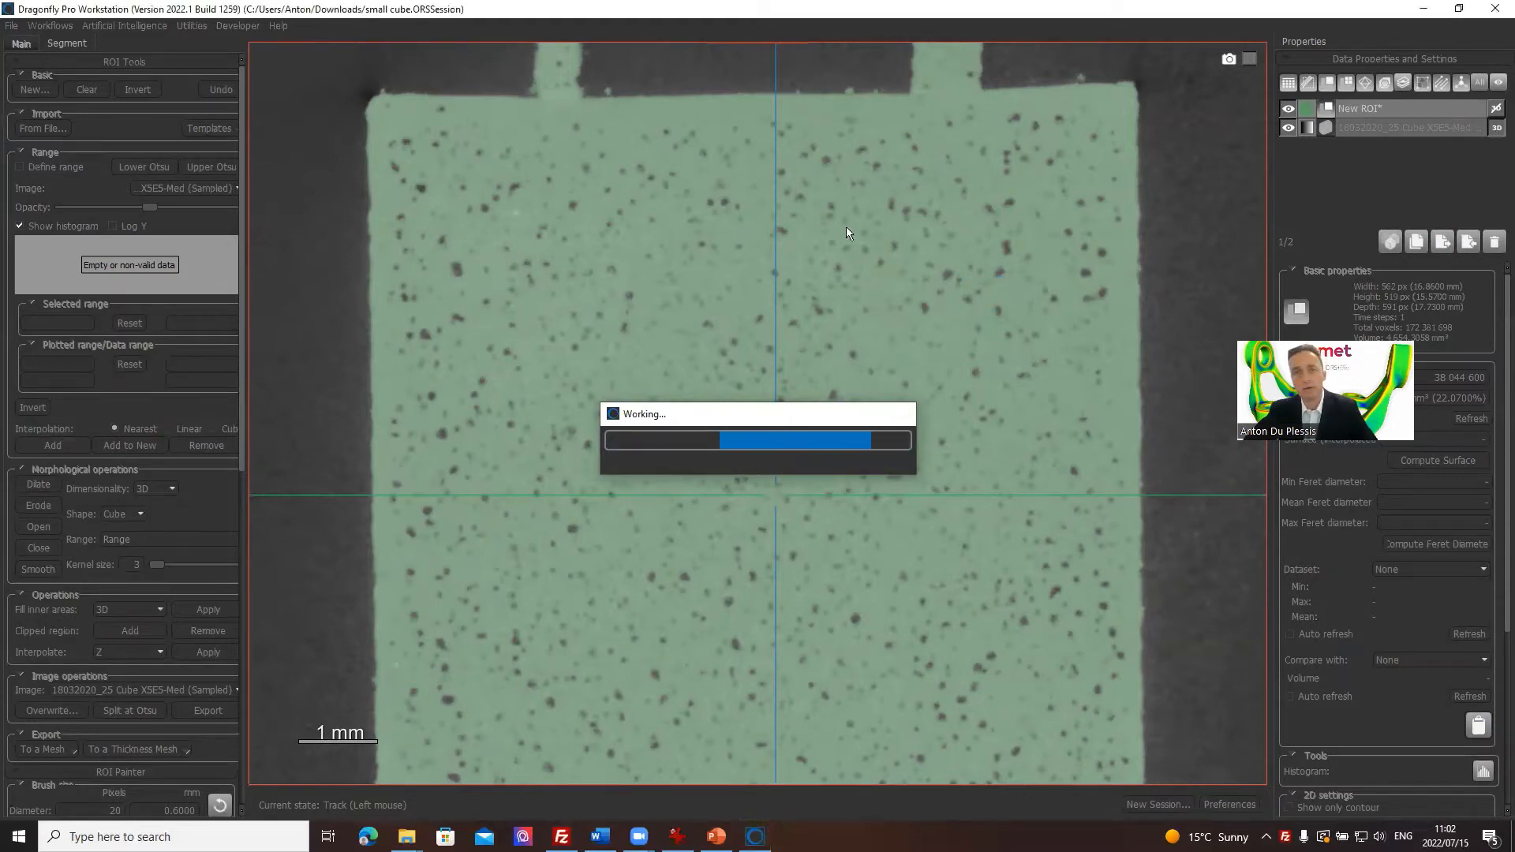
{"action": "left_click", "coordinate": [1374, 111]}
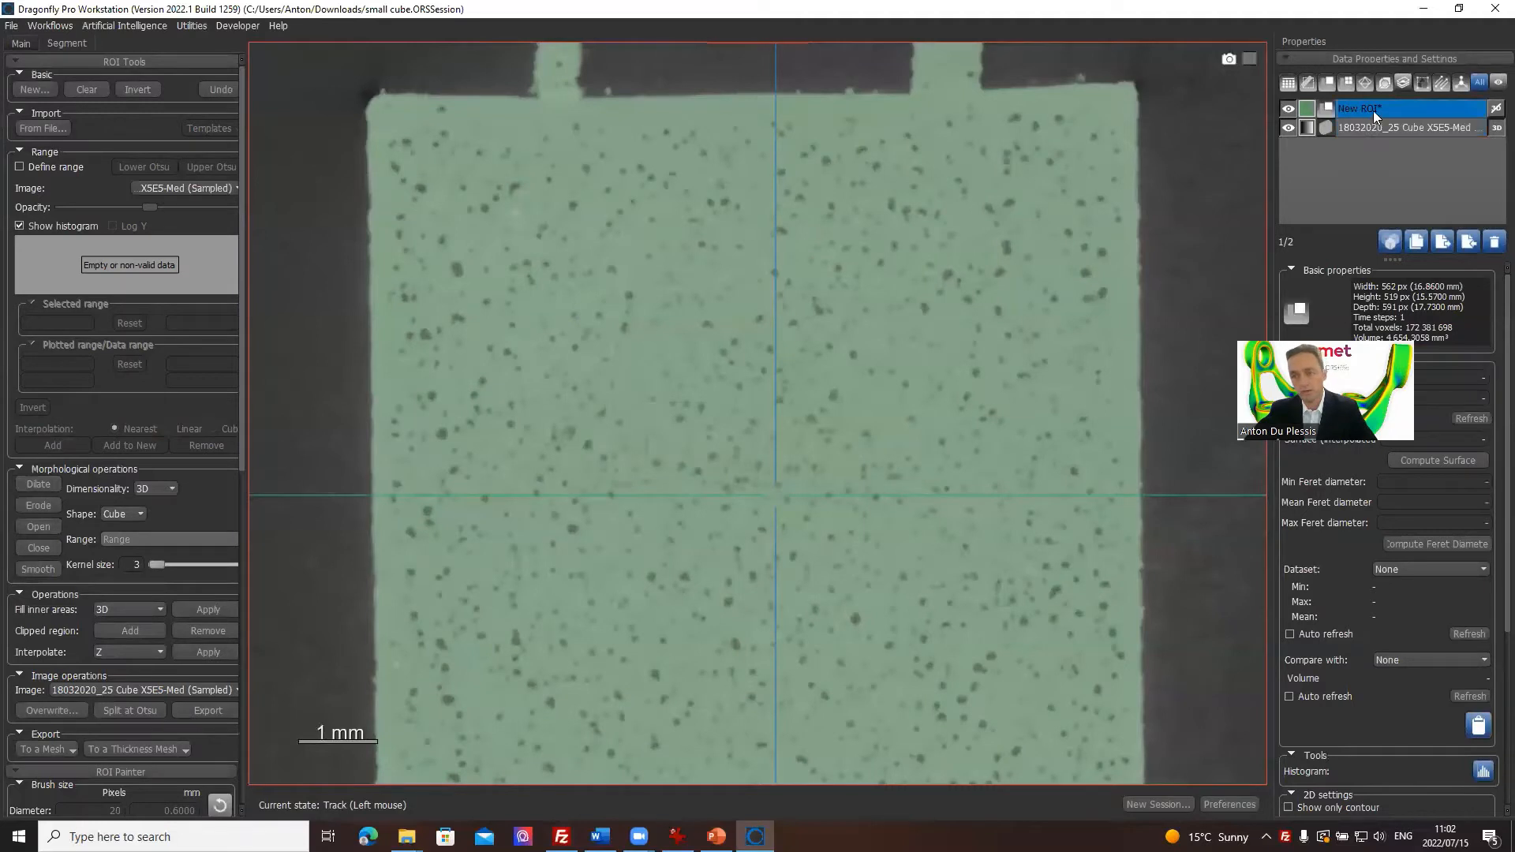
Rename the filled ROI as cube total.
{"action": "double_click", "coordinate": [1373, 111]}
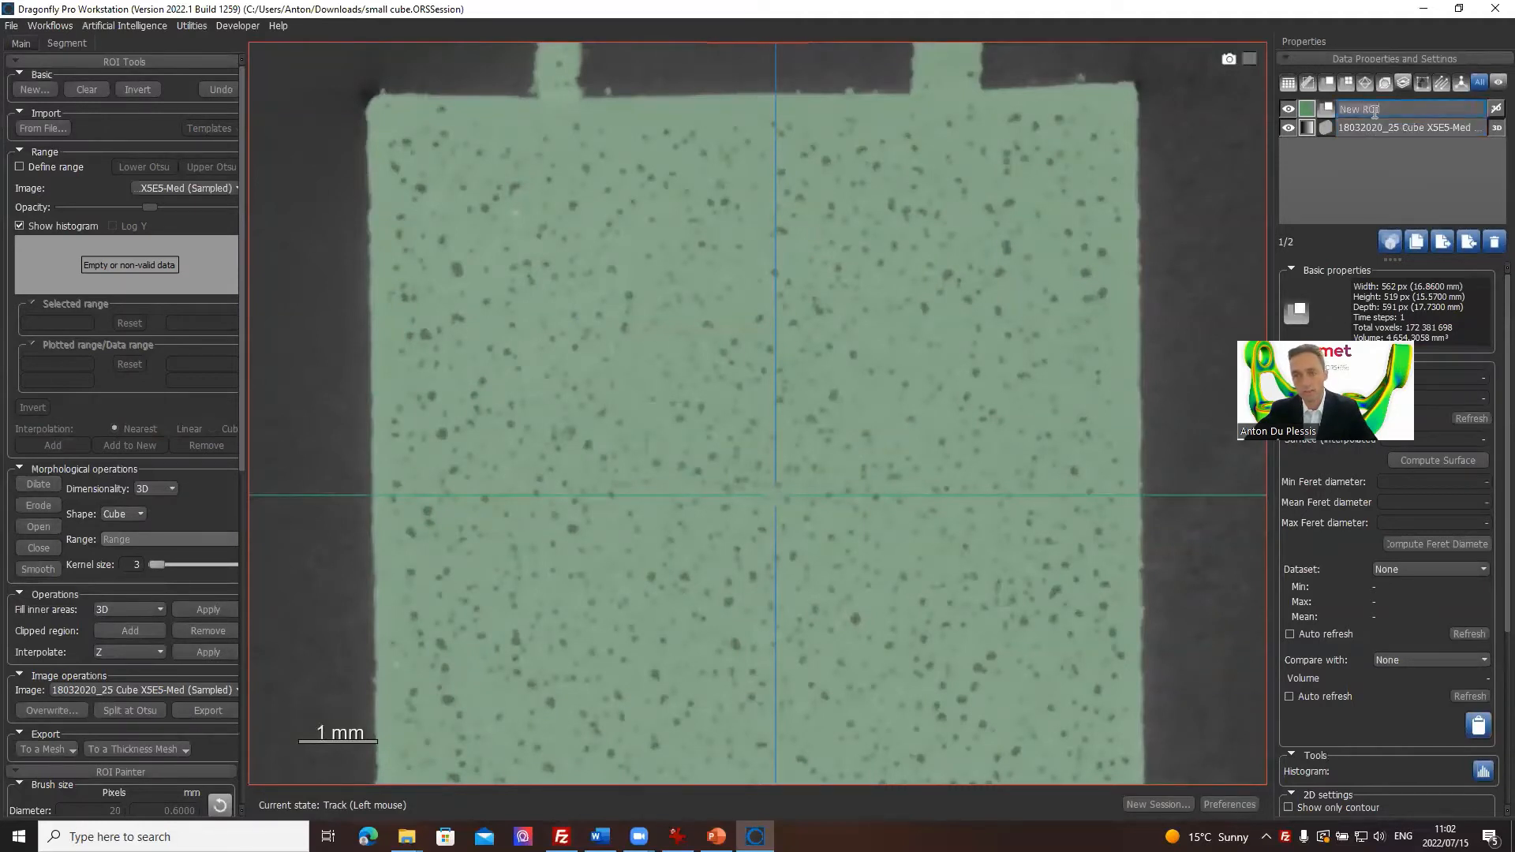
{"action": "type", "text": "c"}
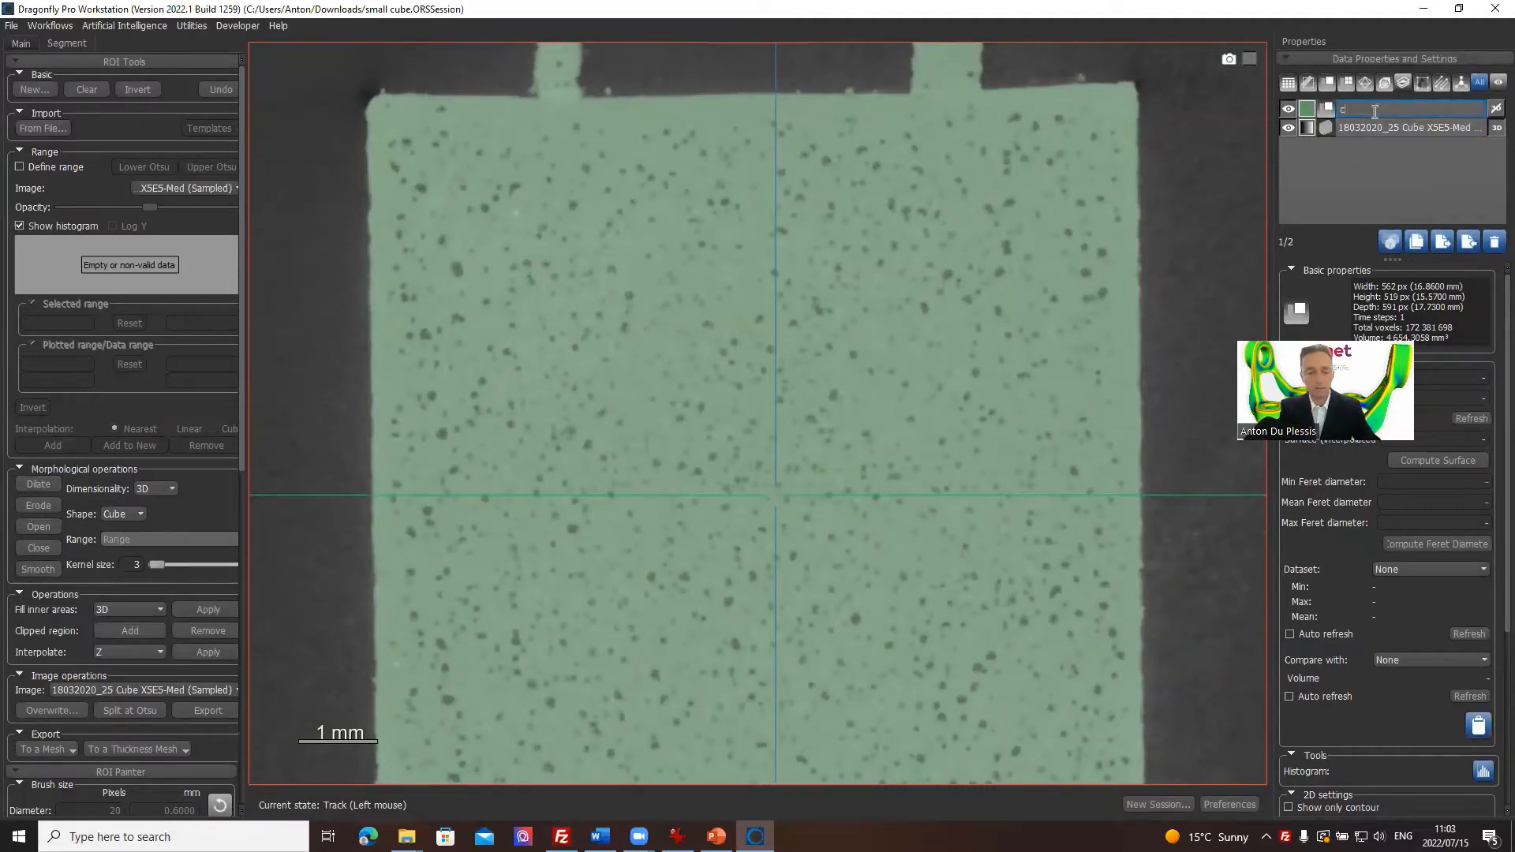
{"action": "type", "text": "ube total*"}
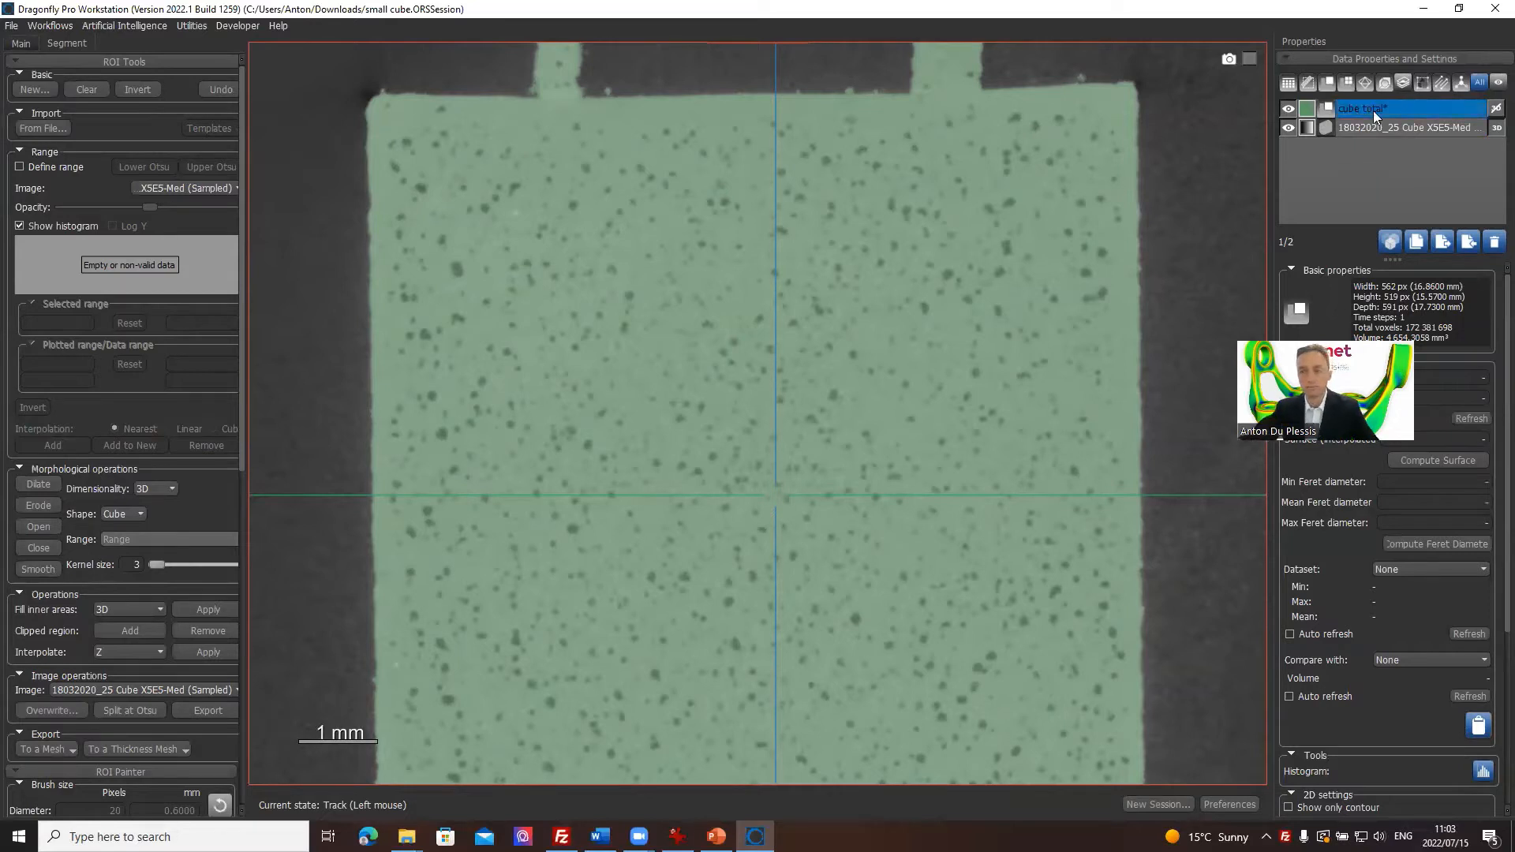
{"action": "key", "text": "Return"}
Examine the slices through the cube for stray particles lying outside its edges.
{"action": "middle_click_drag", "start_coordinate": [985, 358], "coordinate": [860, 288]}
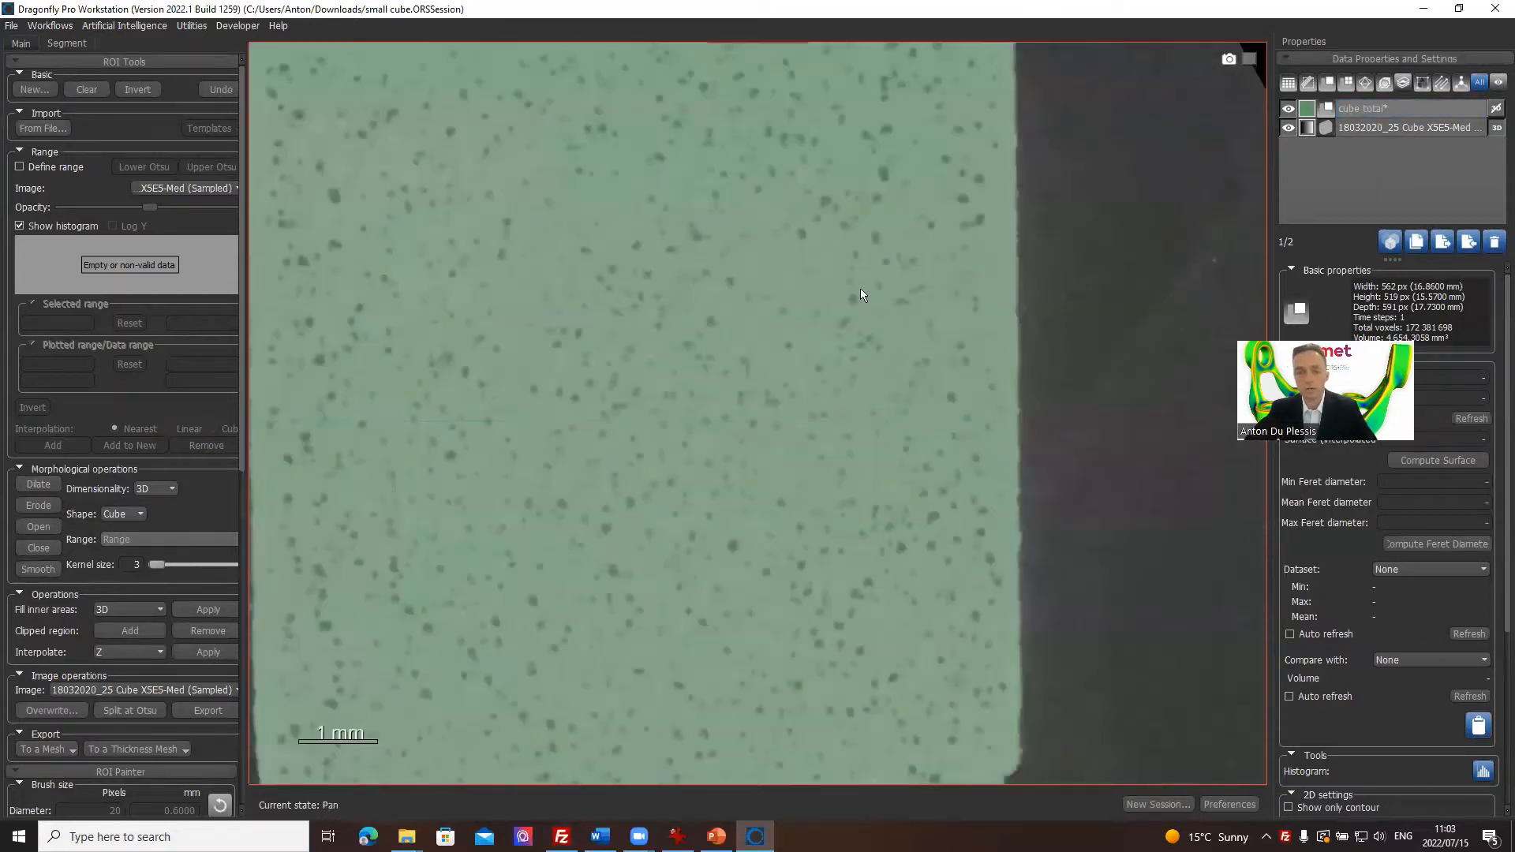
{"action": "middle_click_drag", "start_coordinate": [878, 488], "coordinate": [819, 458]}
{"action": "right_click_drag", "start_coordinate": [819, 458], "coordinate": [795, 348]}
{"action": "scroll", "coordinate": [796, 349], "scroll_direction": "down", "scroll_amount": 10}
{"action": "scroll", "coordinate": [773, 356], "scroll_direction": "down", "scroll_amount": 6}
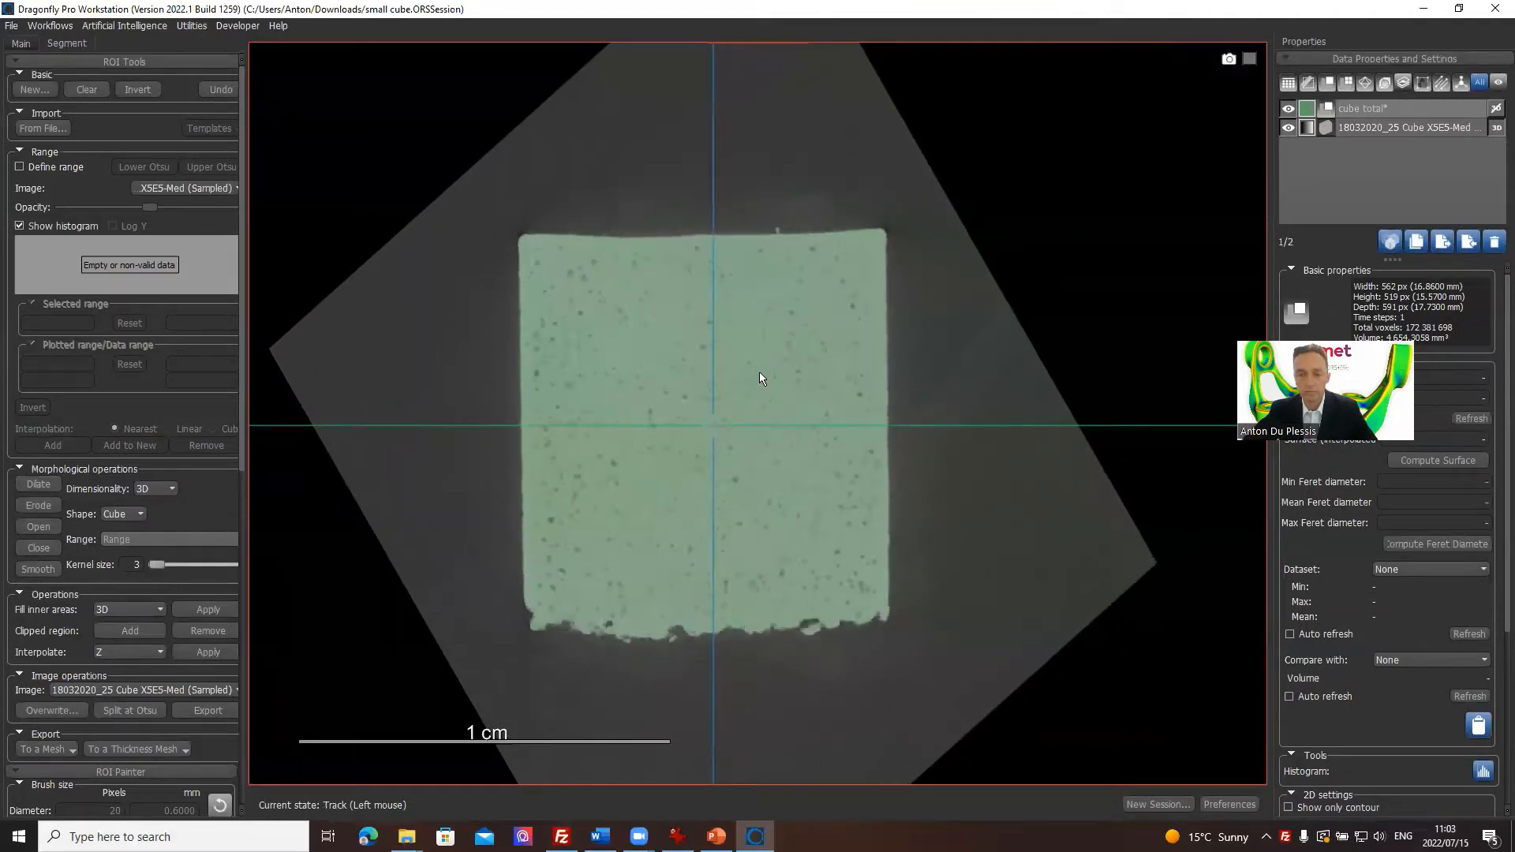
{"action": "right_click_drag", "start_coordinate": [1003, 339], "coordinate": [922, 603]}
{"action": "scroll", "coordinate": [1008, 391], "scroll_direction": "down", "scroll_amount": 1}
{"action": "scroll", "coordinate": [1007, 379], "scroll_direction": "up", "scroll_amount": 2}
{"action": "scroll", "coordinate": [996, 347], "scroll_direction": "down", "scroll_amount": 2}
{"action": "scroll", "coordinate": [963, 316], "scroll_direction": "up", "scroll_amount": 1}
{"action": "middle_click_drag", "start_coordinate": [966, 307], "coordinate": [998, 325]}
{"action": "right_click_drag", "start_coordinate": [1007, 311], "coordinate": [973, 386]}
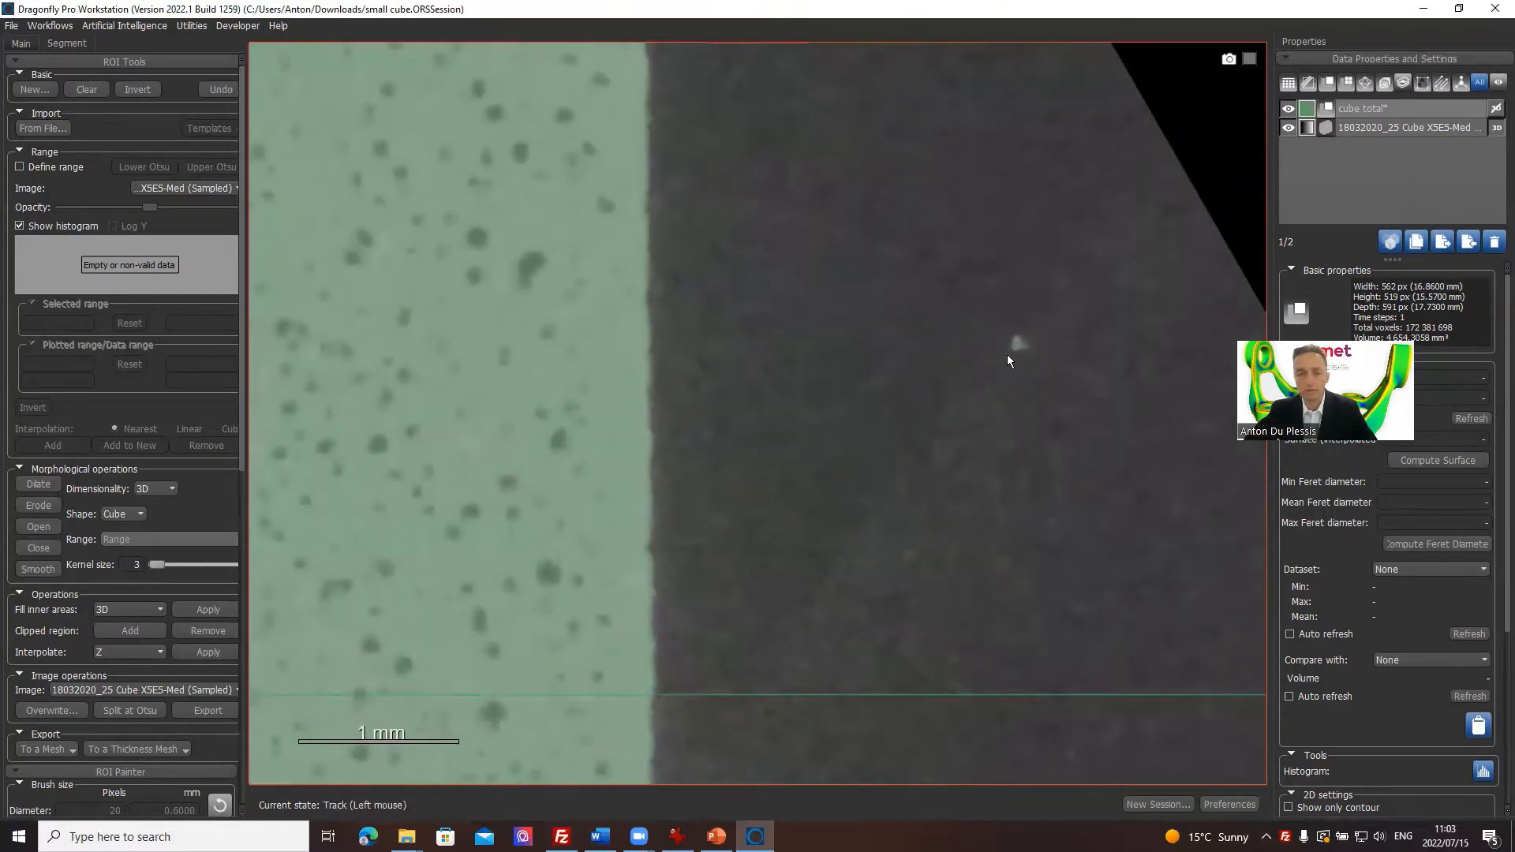
{"action": "middle_click_drag", "start_coordinate": [874, 380], "coordinate": [1071, 356]}
{"action": "right_click_drag", "start_coordinate": [895, 366], "coordinate": [1003, 230]}
Process the islands of the cube total ROI, keeping only the largest by 6-connectivity.
{"action": "left_click", "coordinate": [1362, 108]}
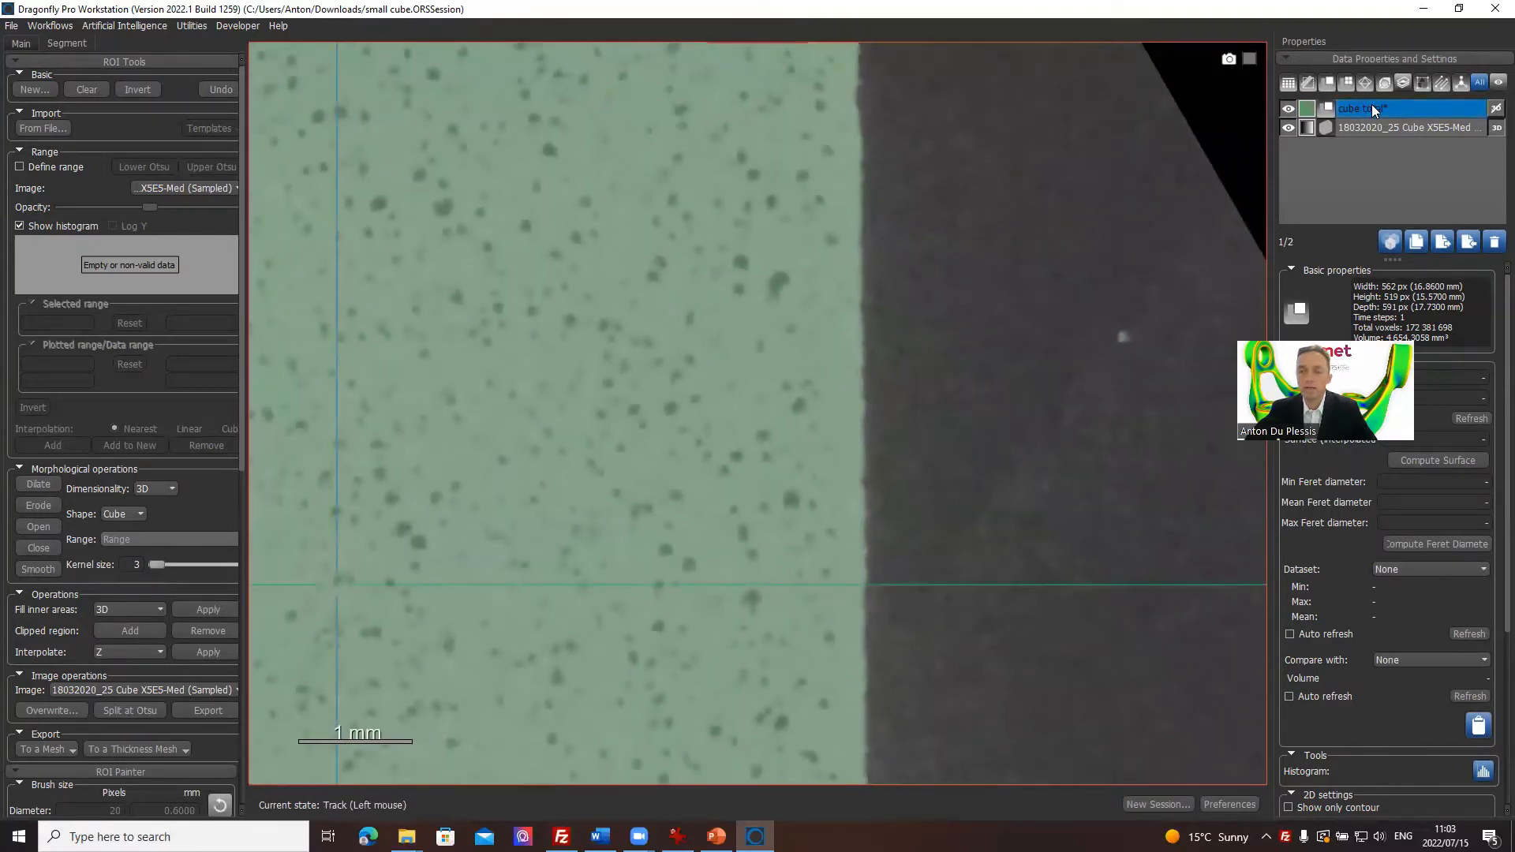
{"action": "right_click", "coordinate": [1369, 106]}
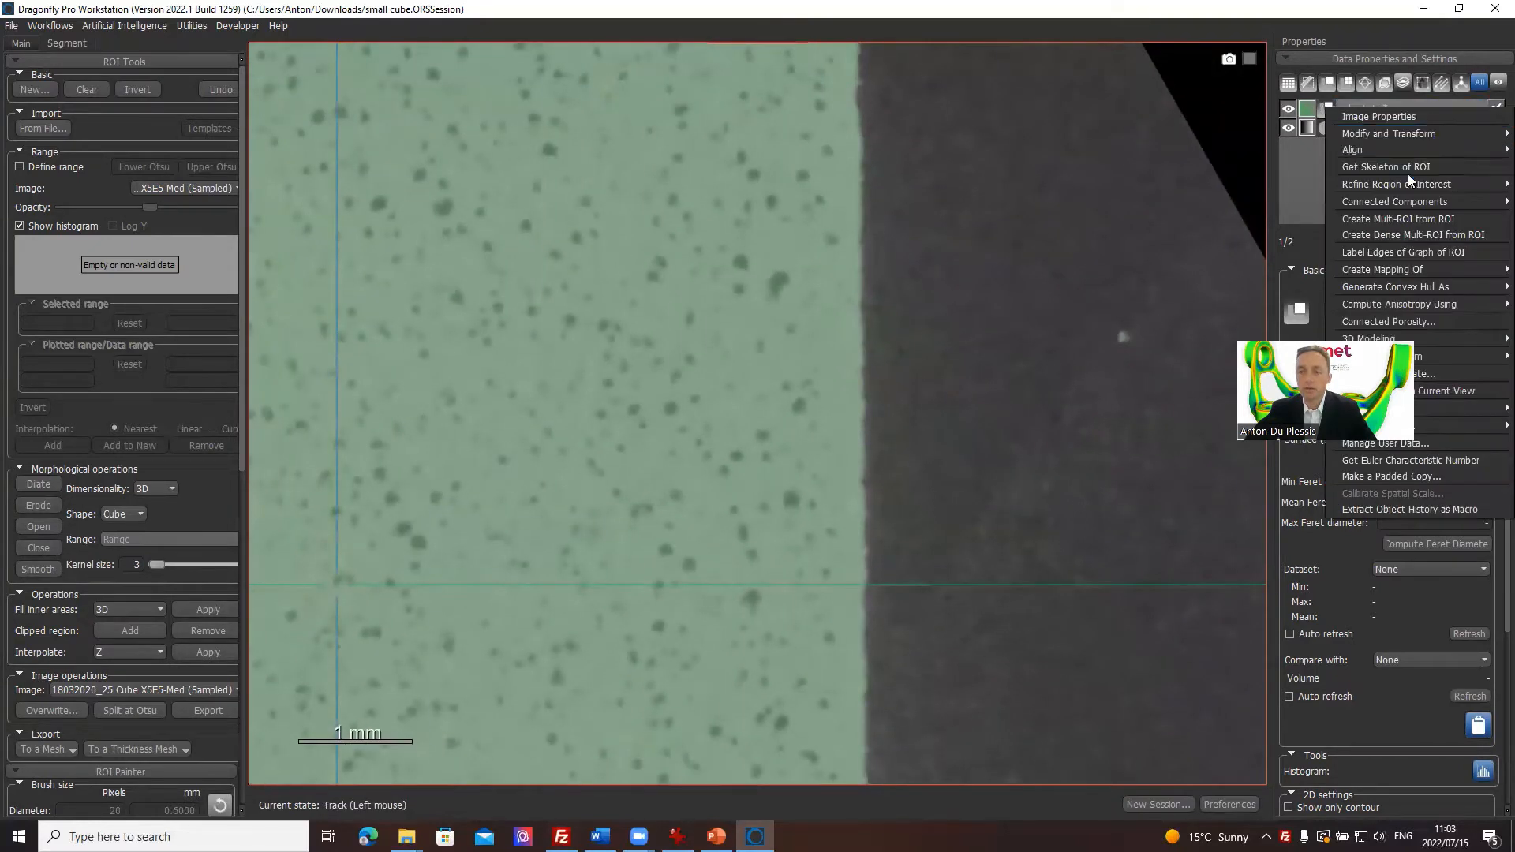
{"action": "mouse_move", "coordinate": [1408, 182]}
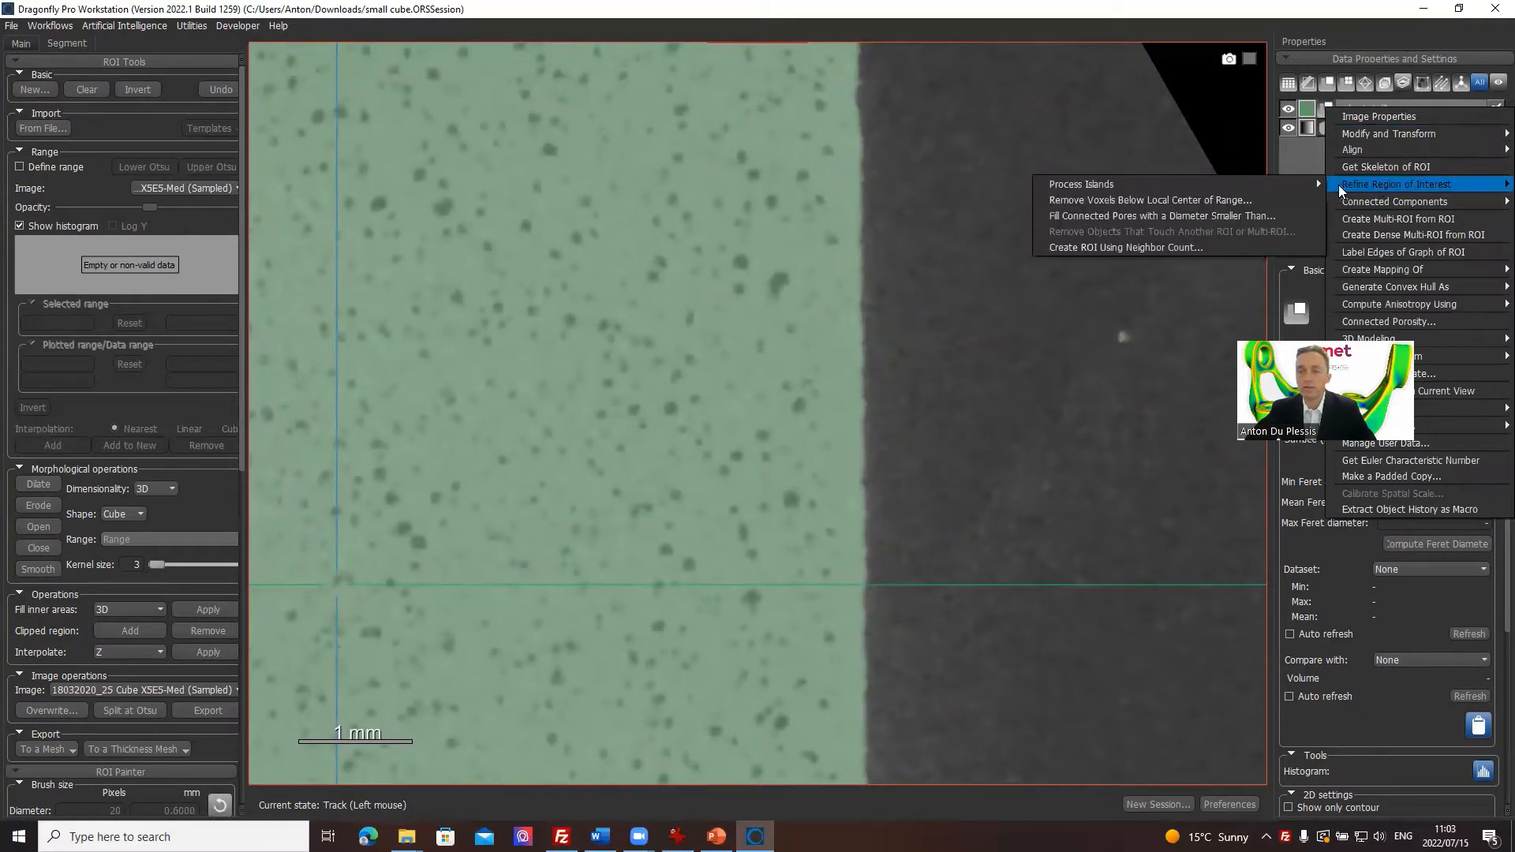
{"action": "mouse_move", "coordinate": [1307, 182]}
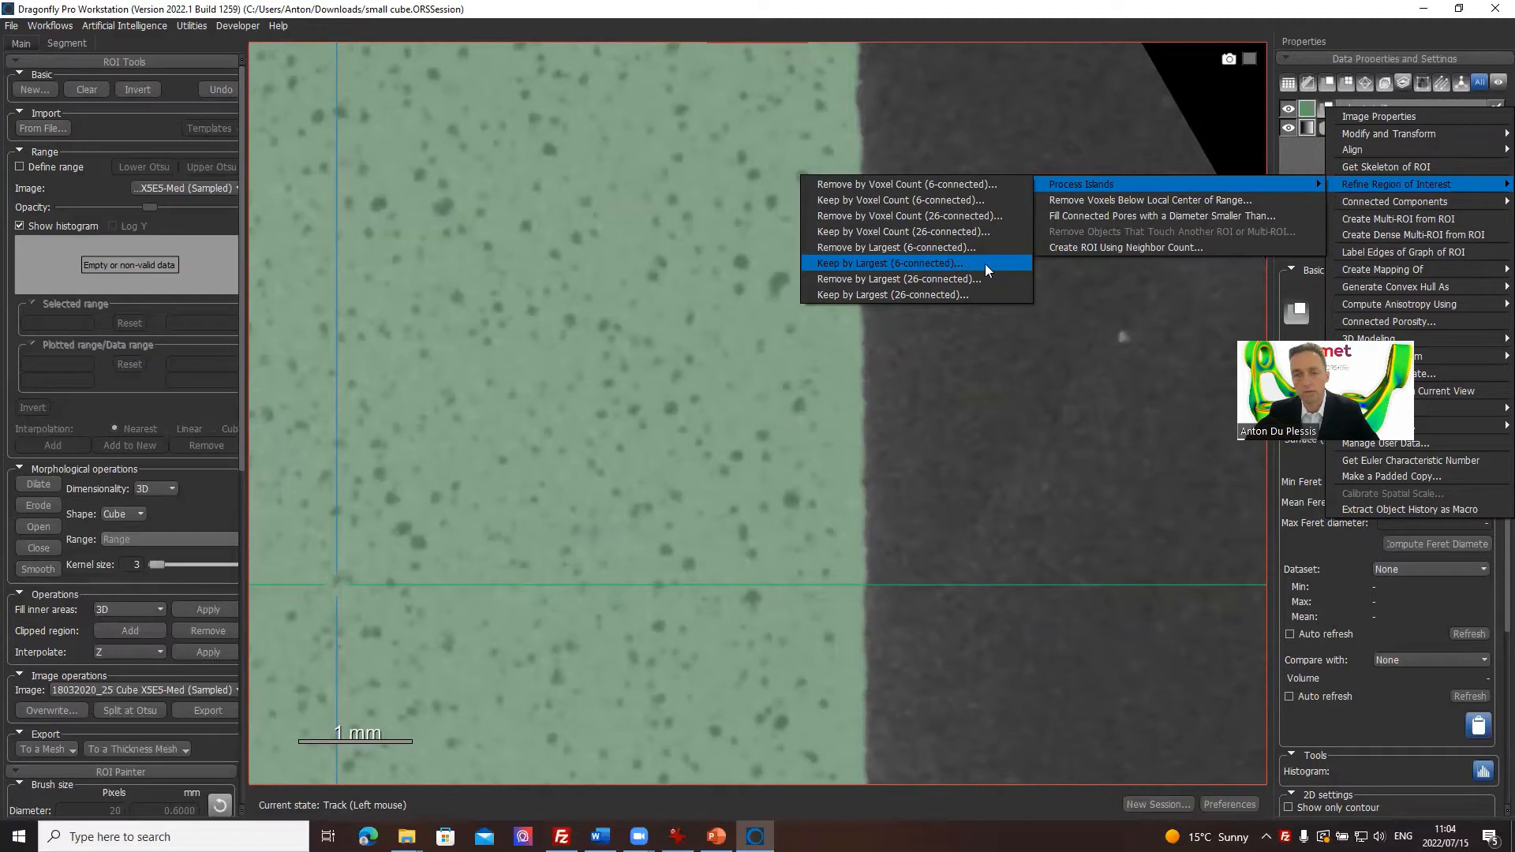
{"action": "left_click", "coordinate": [960, 264]}
{"action": "left_click", "coordinate": [726, 413]}
{"action": "left_click", "coordinate": [772, 439]}
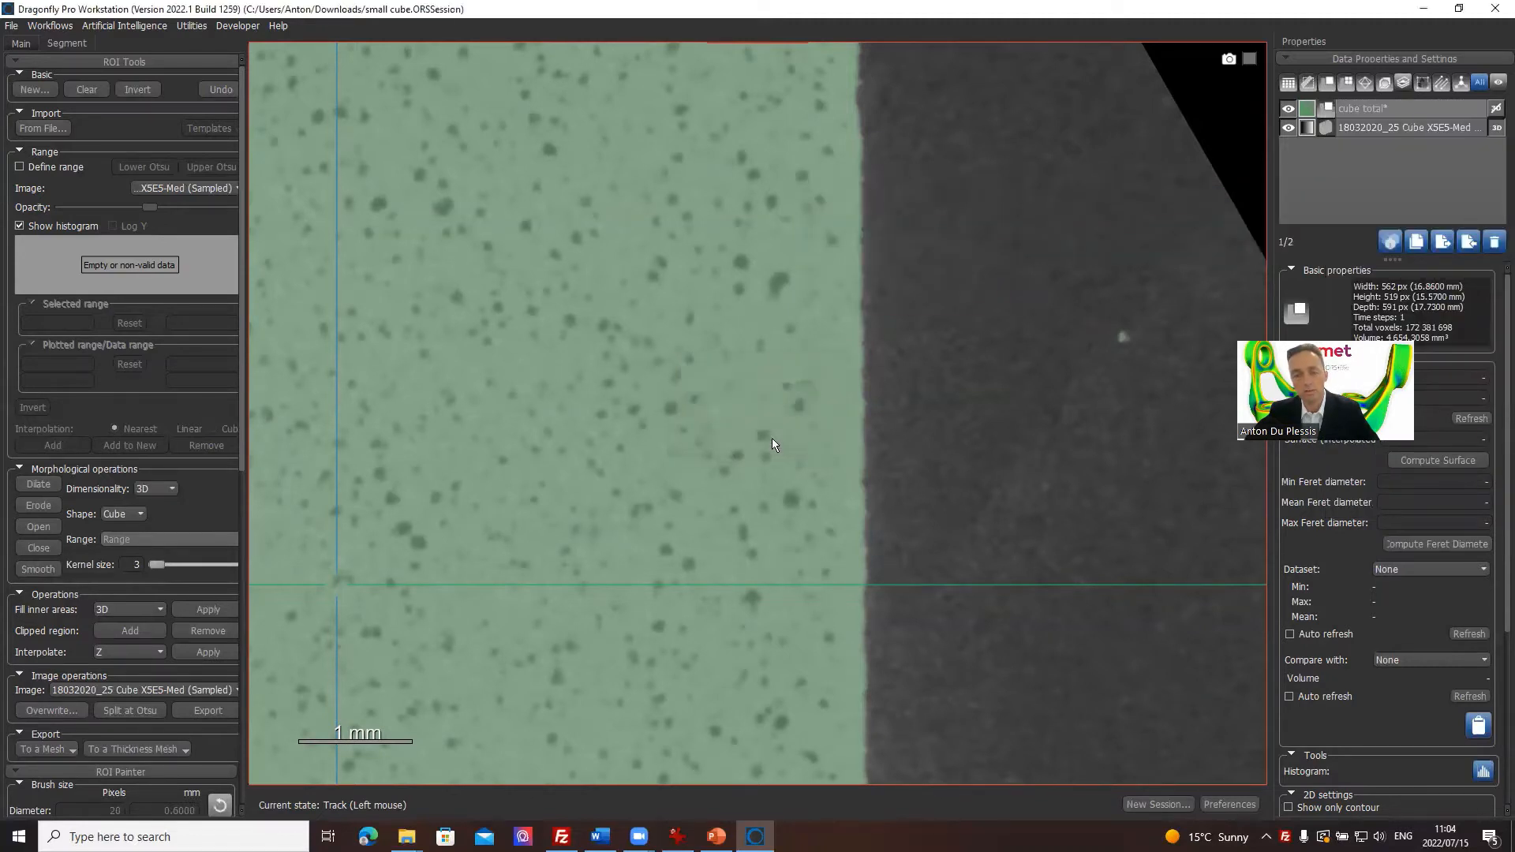
Duplicate the cube total ROI as a backup and reselect the original.
{"action": "middle_click_drag", "start_coordinate": [604, 285], "coordinate": [855, 381]}
{"action": "right_click_drag", "start_coordinate": [868, 365], "coordinate": [879, 396]}
{"action": "middle_click_drag", "start_coordinate": [895, 414], "coordinate": [951, 352]}
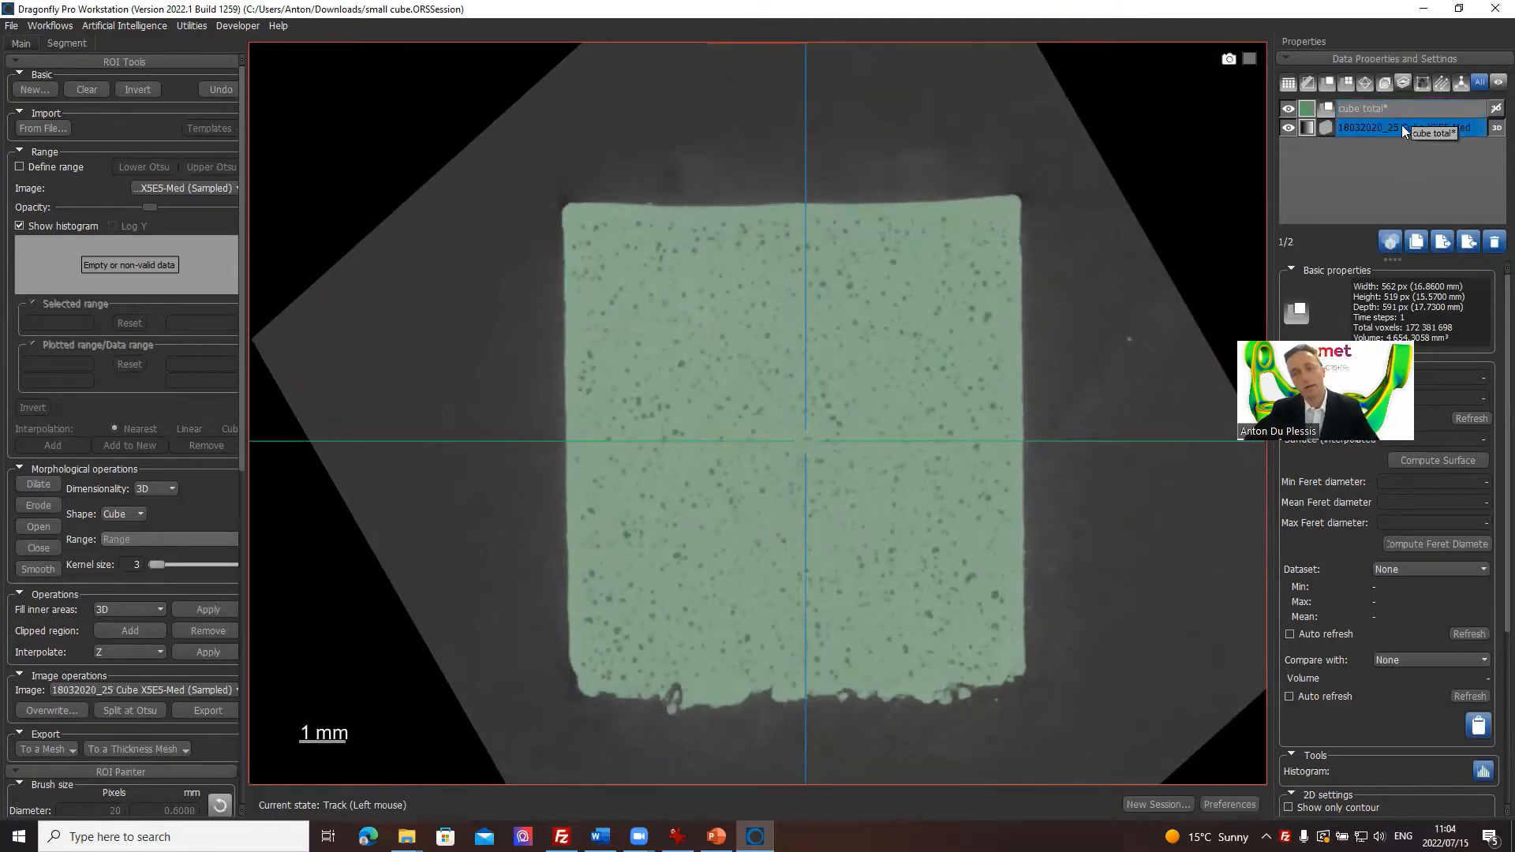
{"action": "left_click", "coordinate": [1414, 243]}
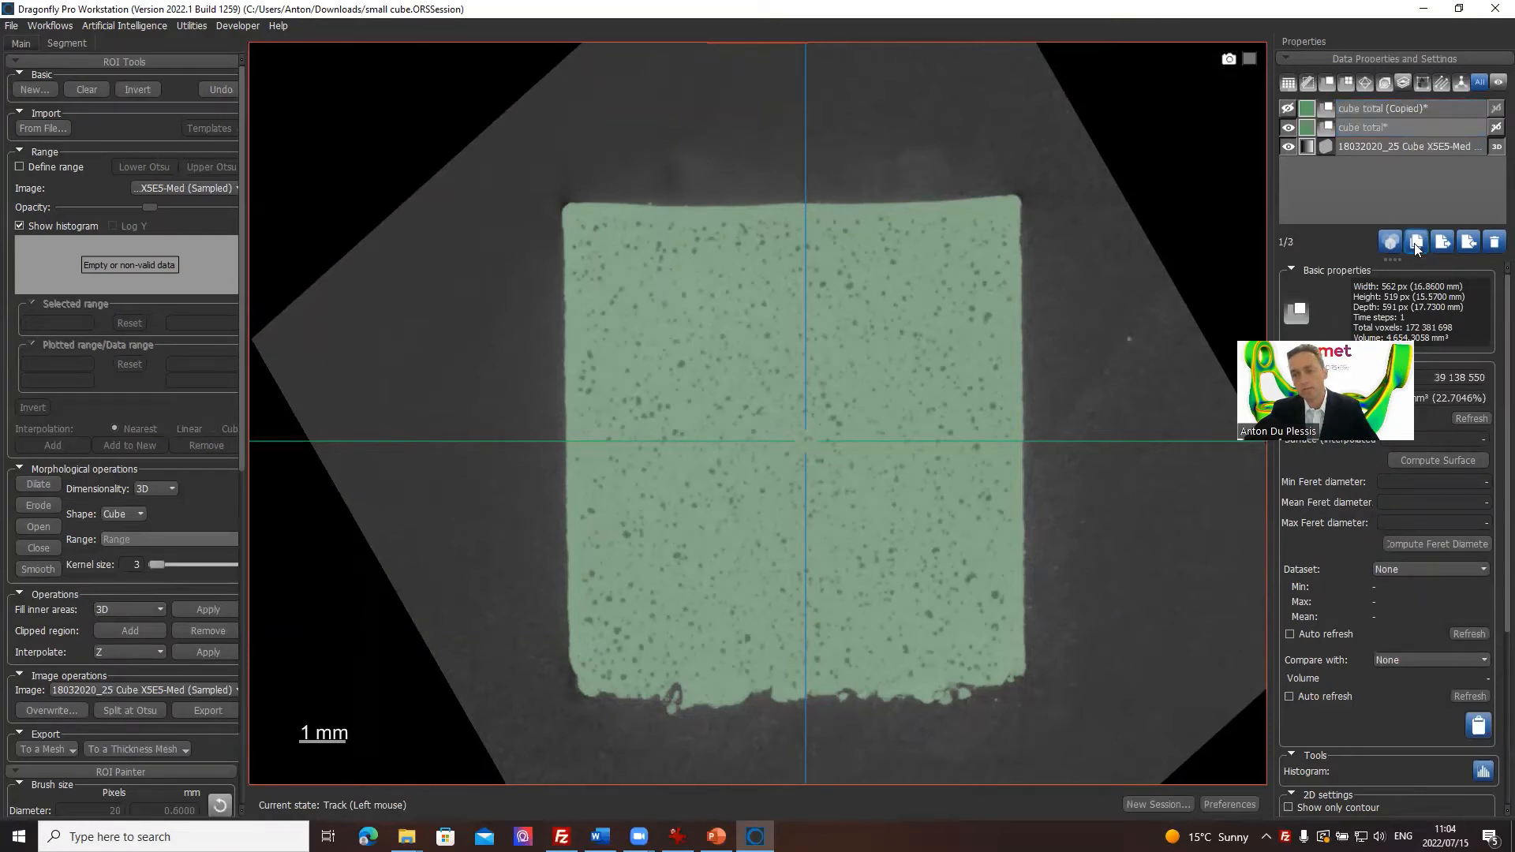
{"action": "left_click", "coordinate": [1418, 107]}
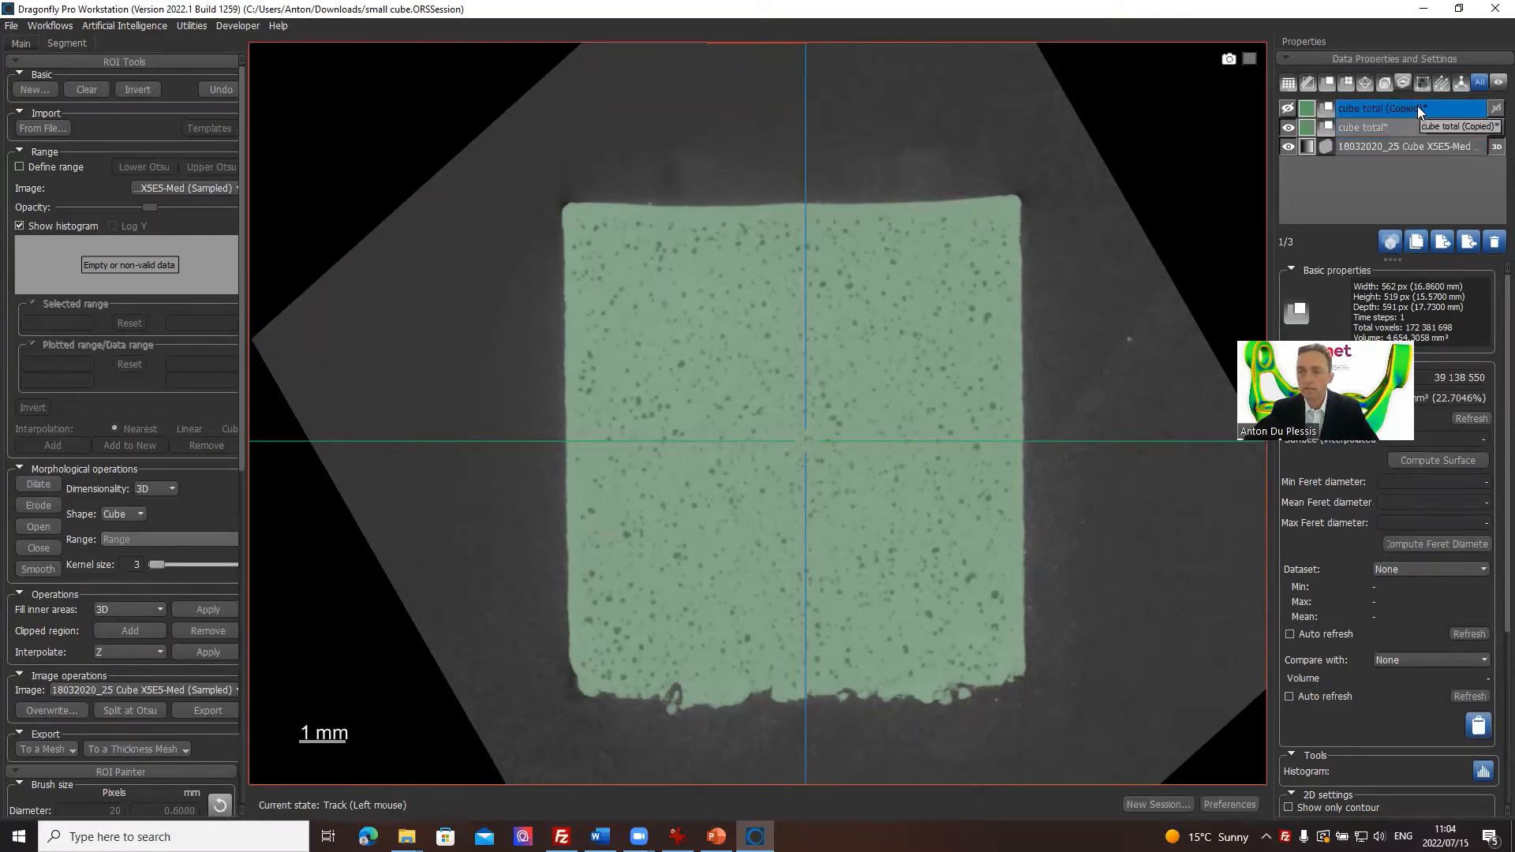
{"action": "left_click", "coordinate": [1390, 126]}
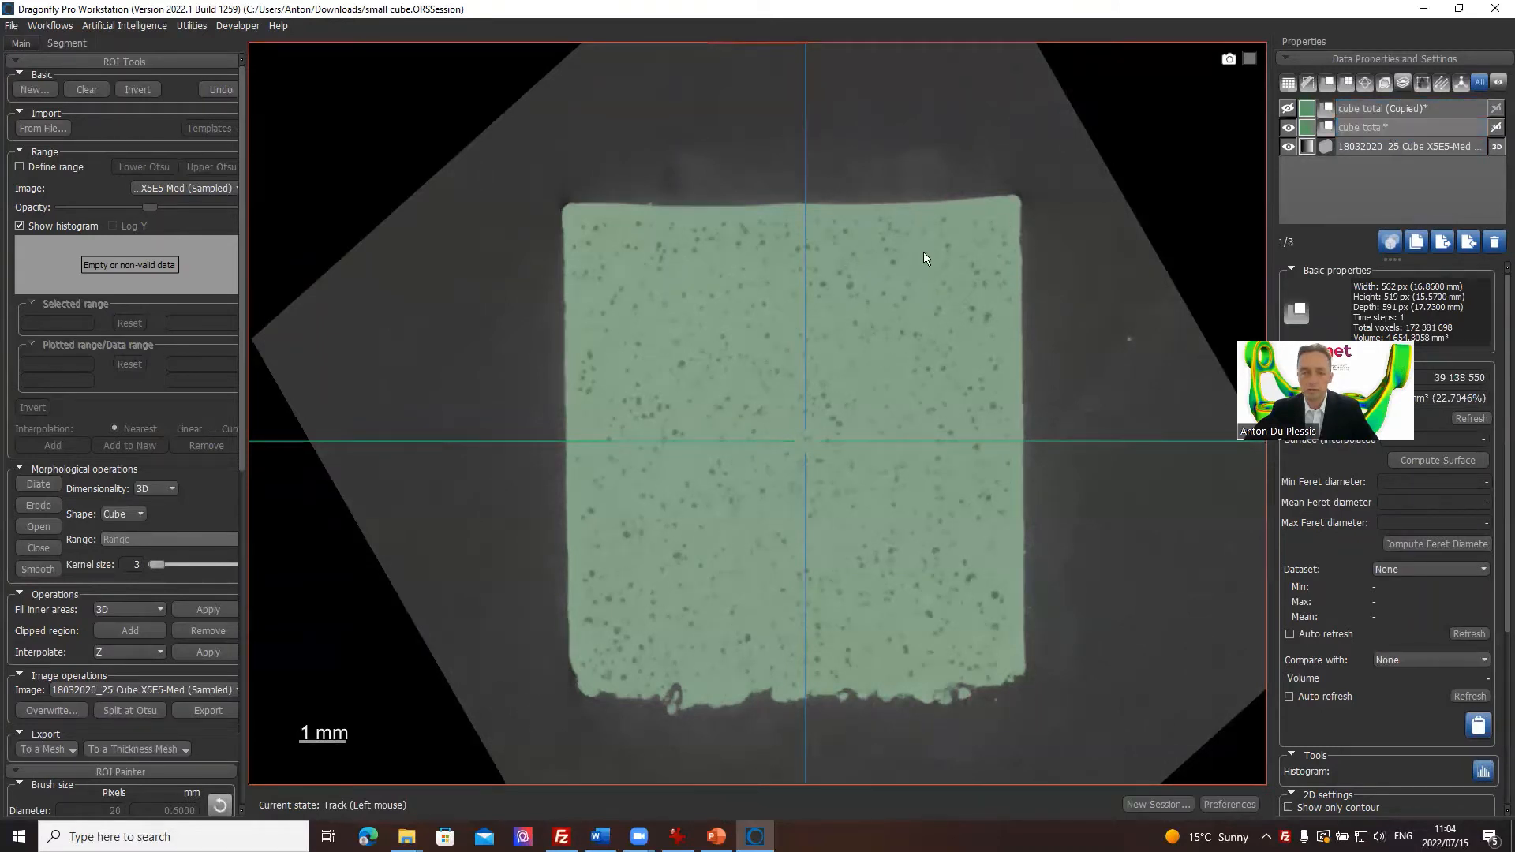
Dilate the cube total ROI in 3D with a cube kernel of size 3 and inspect the added margin around its edges.
{"action": "left_click", "coordinate": [34, 486]}
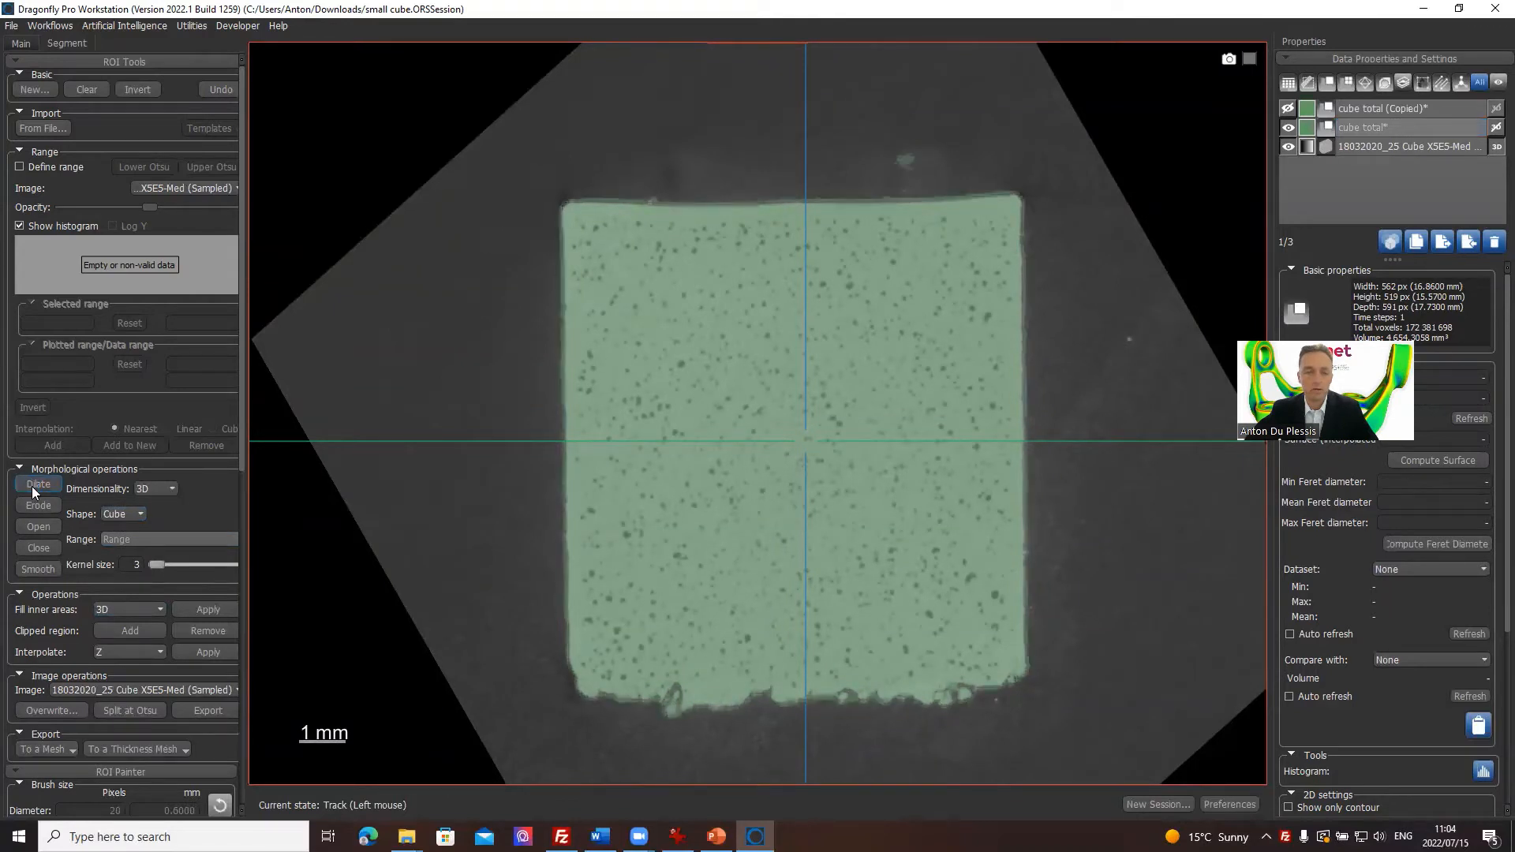
{"action": "scroll", "coordinate": [991, 452], "scroll_direction": "down", "scroll_amount": 3}
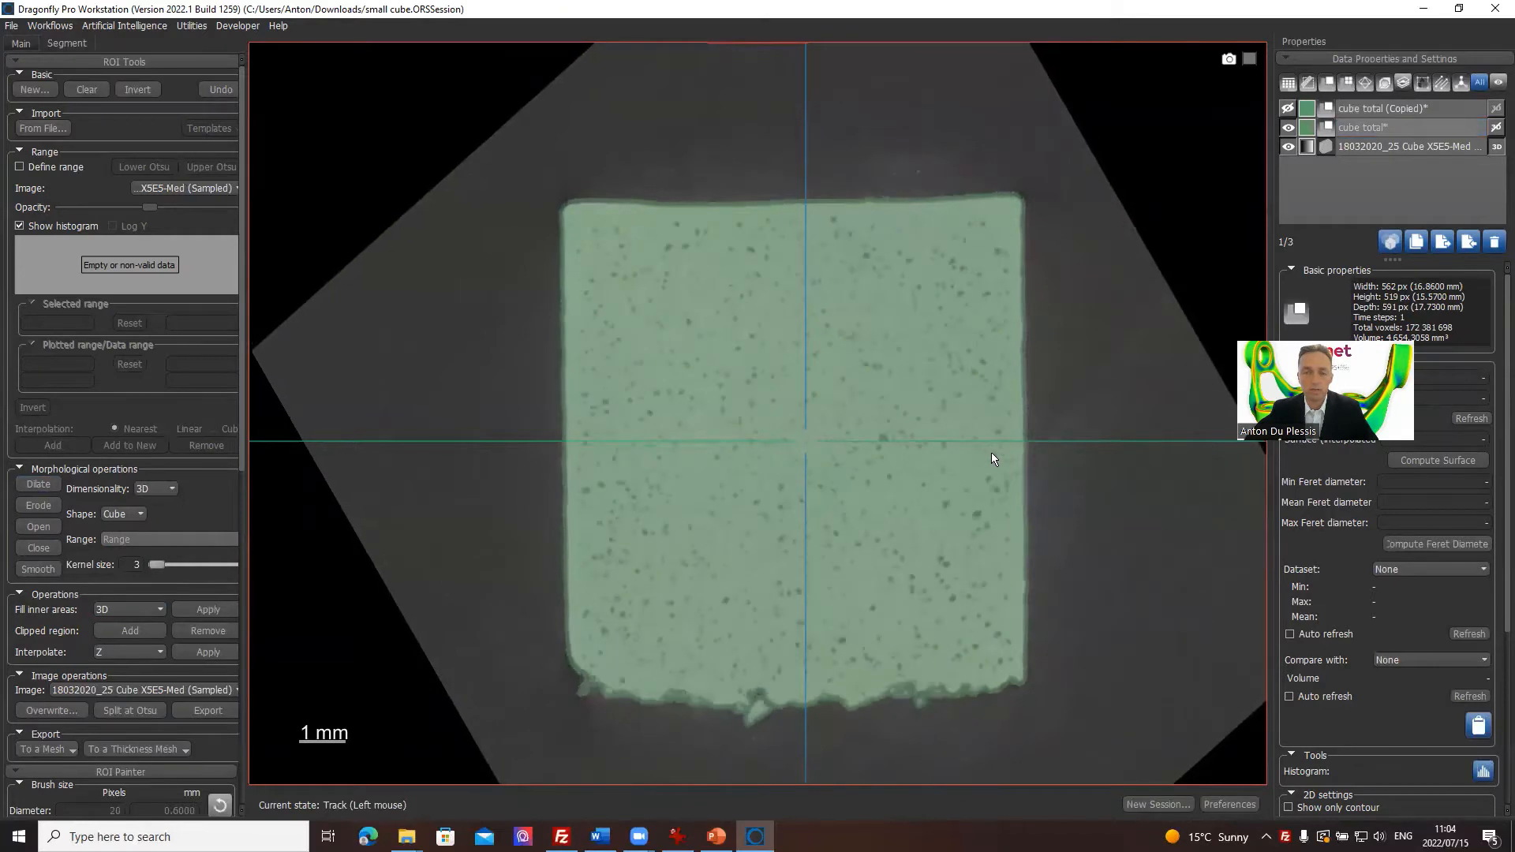
{"action": "scroll", "coordinate": [1010, 305], "scroll_direction": "up", "scroll_amount": 5}
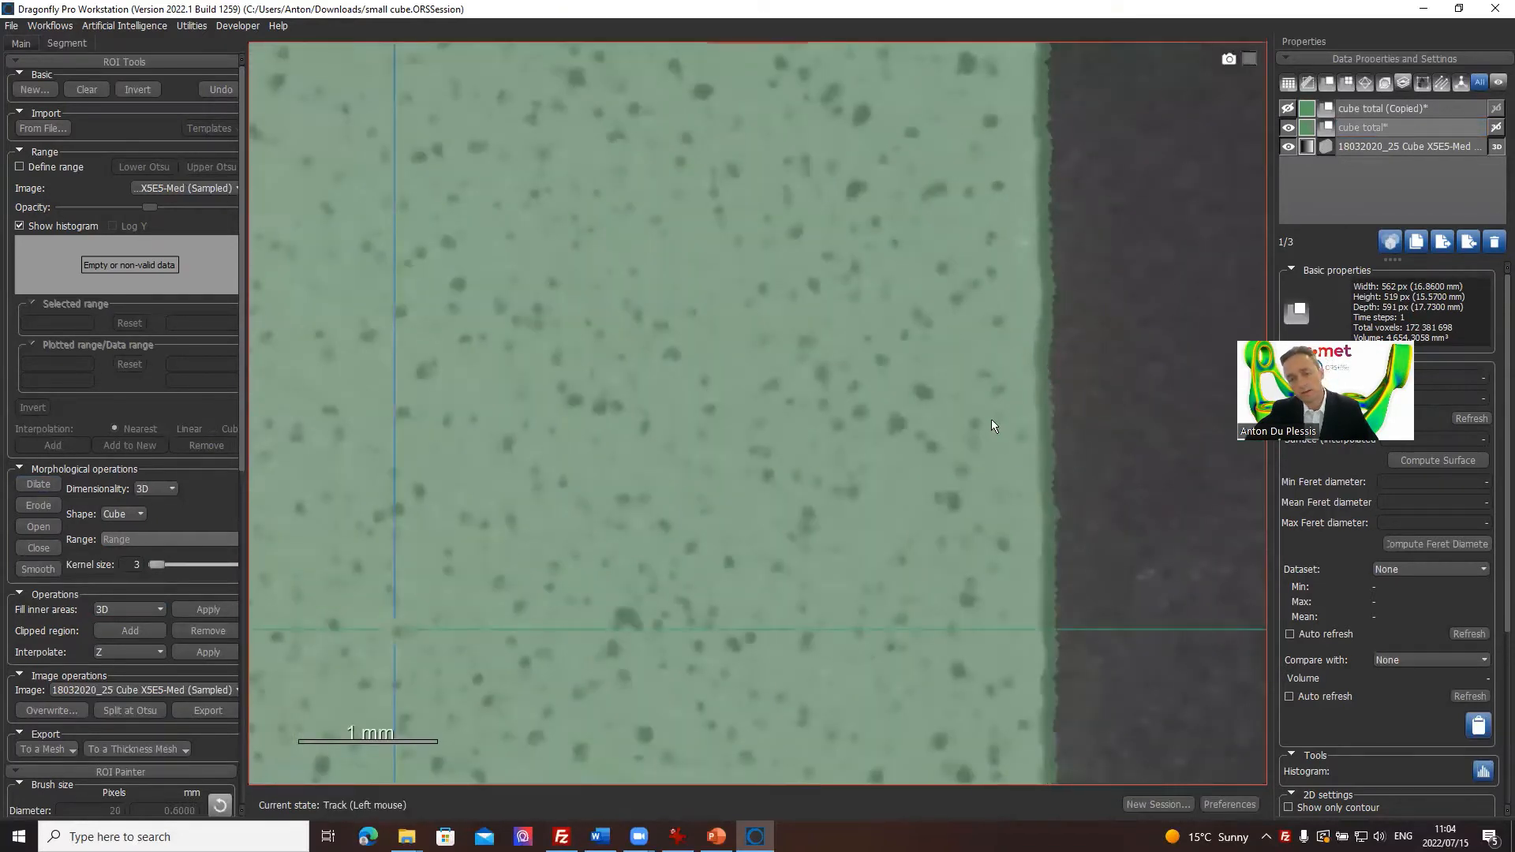
{"action": "middle_click_drag", "start_coordinate": [992, 419], "coordinate": [1065, 447]}
{"action": "scroll", "coordinate": [1066, 434], "scroll_direction": "down", "scroll_amount": 3}
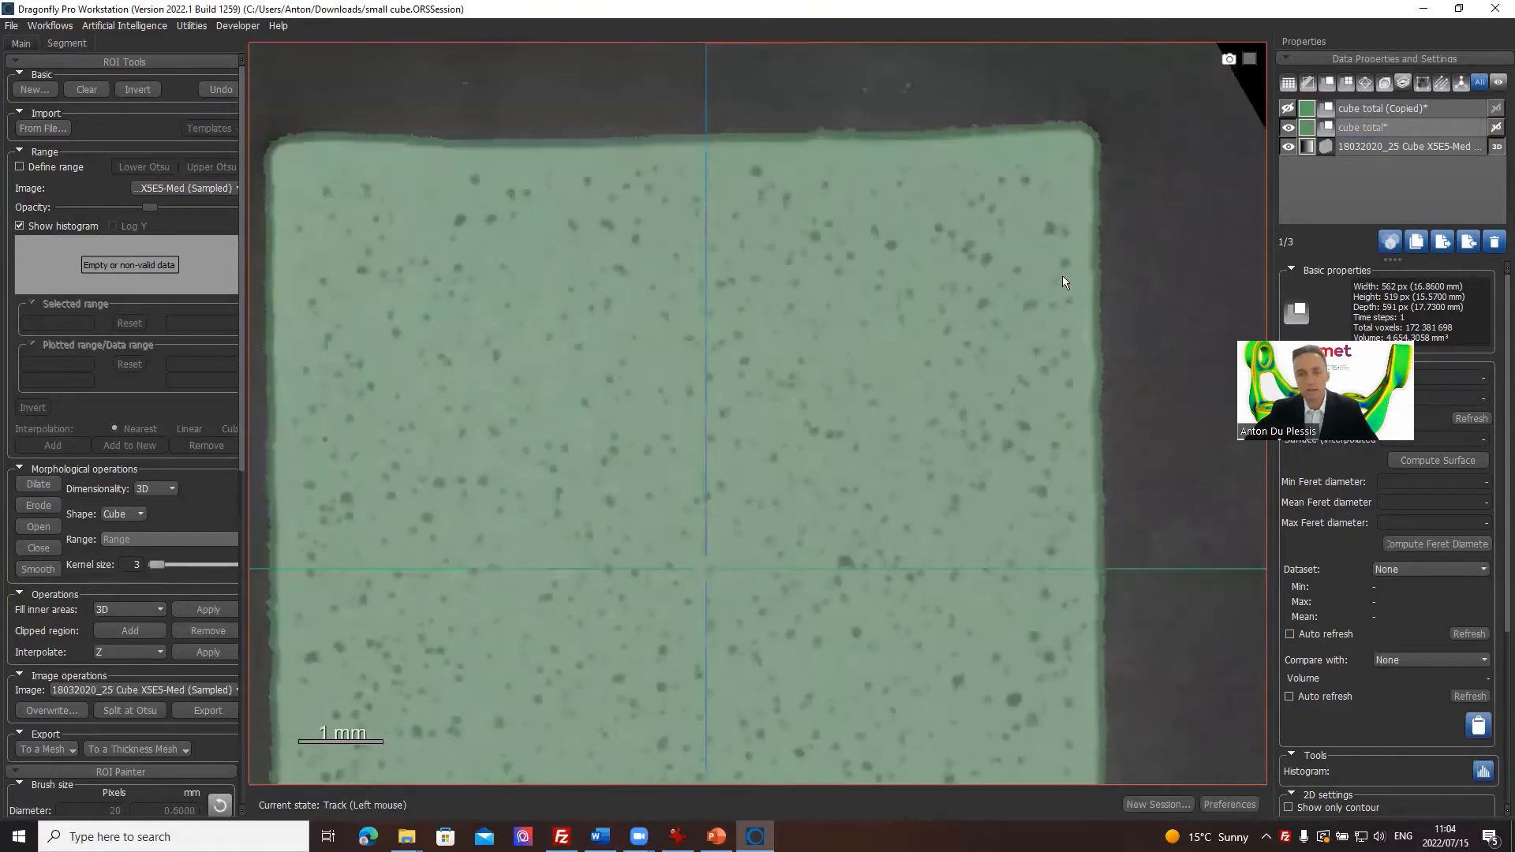
{"action": "middle_click_drag", "start_coordinate": [987, 321], "coordinate": [1005, 297]}
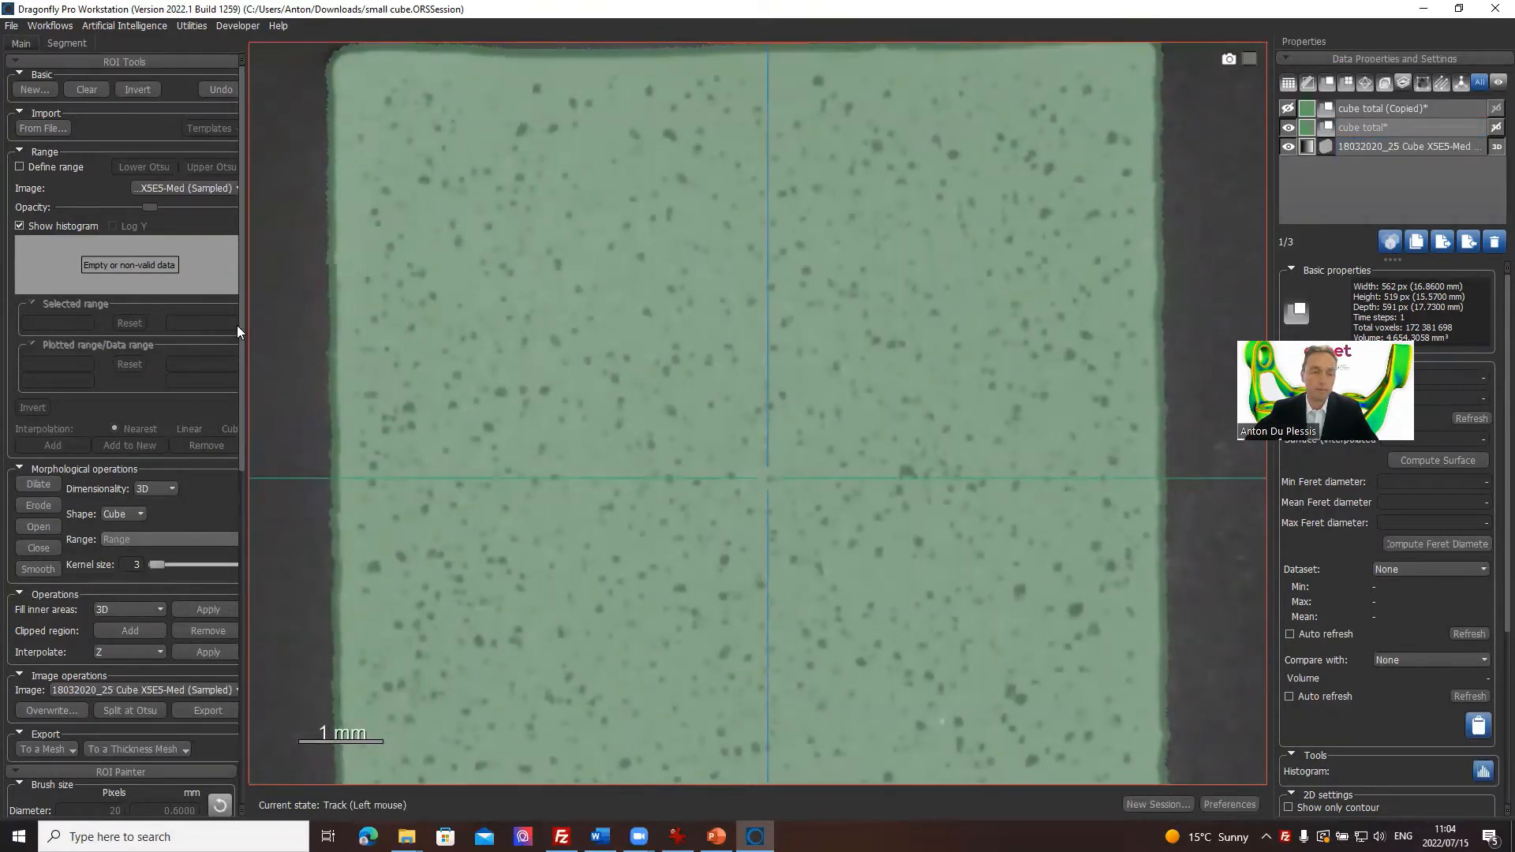
Choose the 18032020_25 Cube X5E5-Med (Sampled) scan as the image for splitting the dilated ROI at Otsu.
{"action": "left_click_drag", "start_coordinate": [241, 329], "coordinate": [249, 454]}
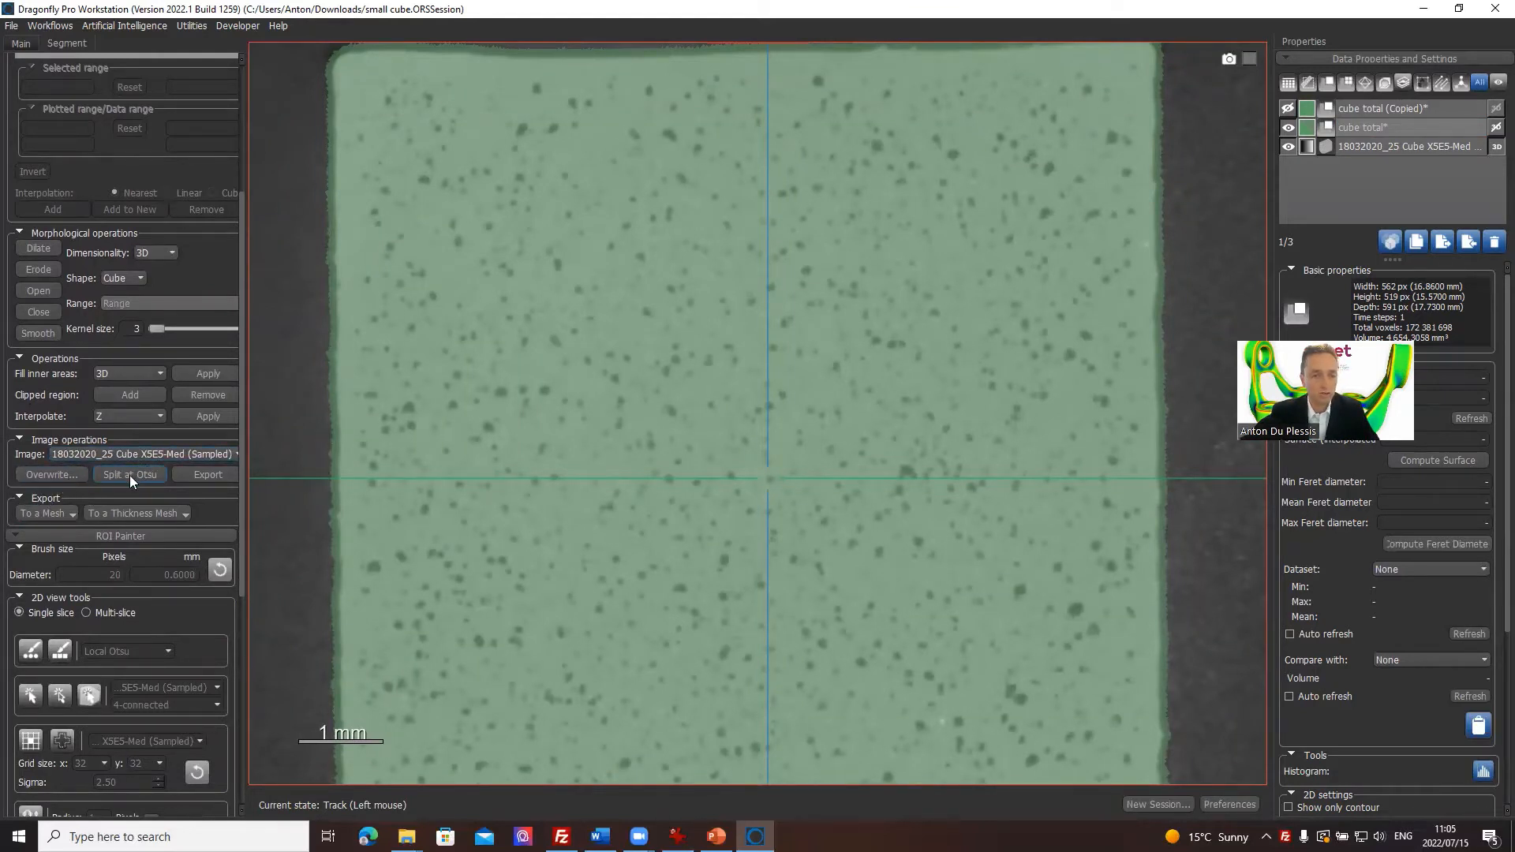
{"action": "left_click", "coordinate": [164, 457]}
{"action": "left_click", "coordinate": [164, 459]}
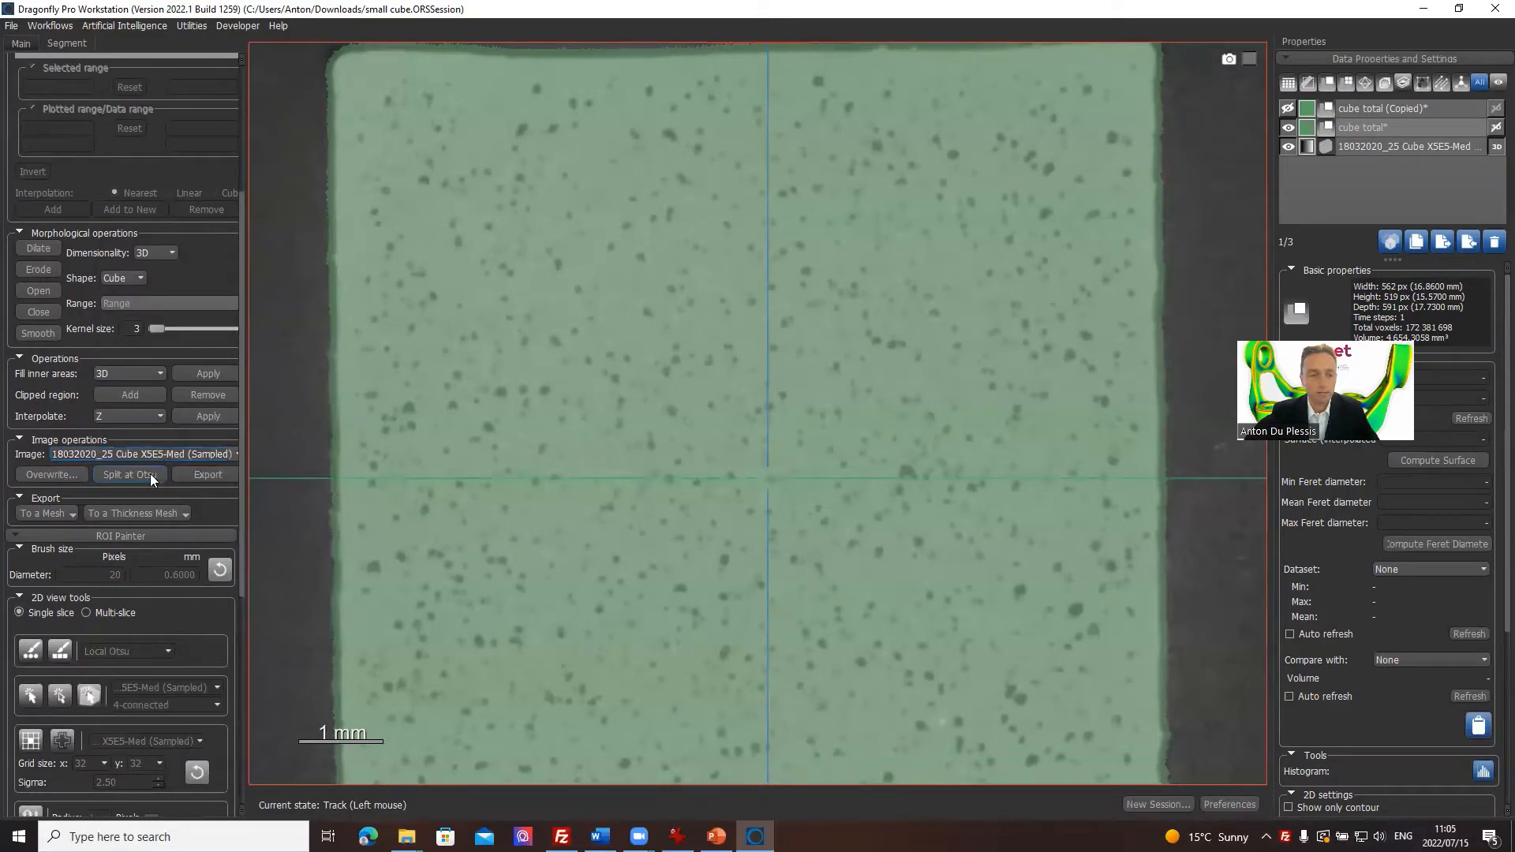
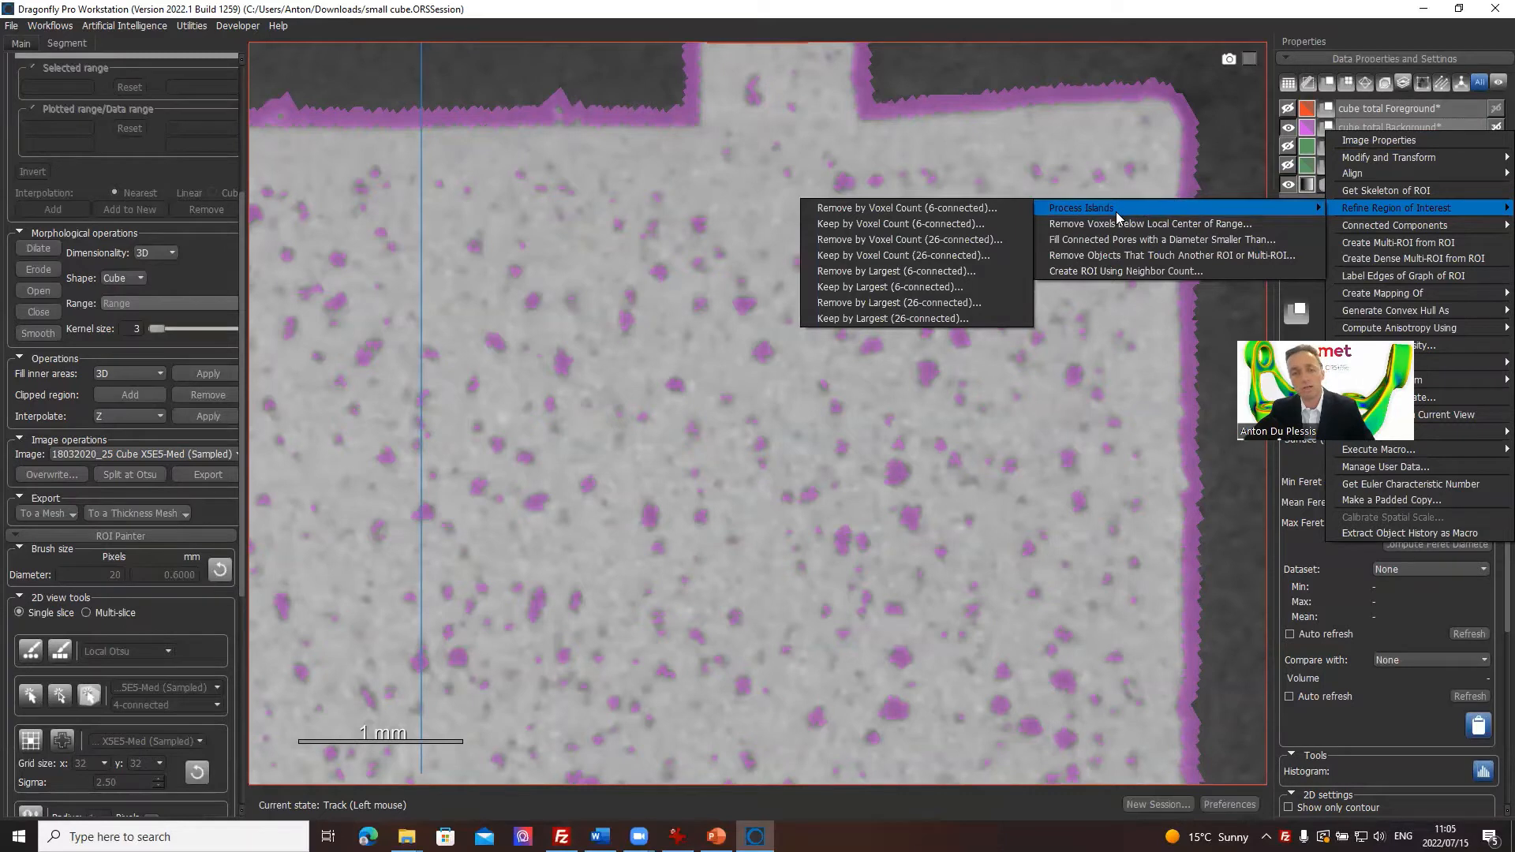
Remove the largest 6-connected island from the cube total Background ROI and rename that ROI as pores.
{"action": "left_click", "coordinate": [935, 271]}
{"action": "left_click", "coordinate": [771, 439]}
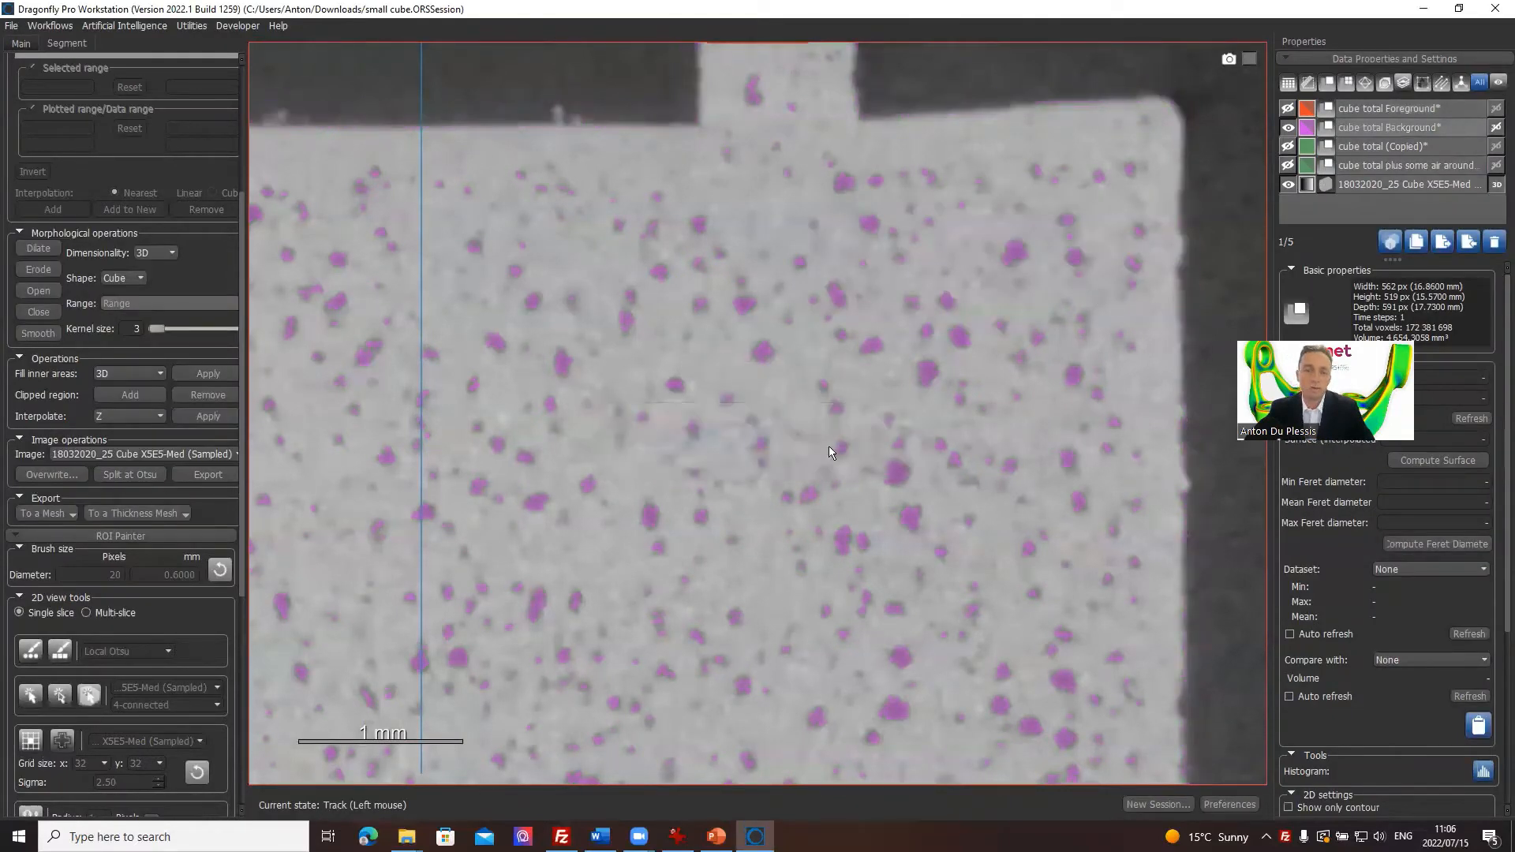
{"action": "left_click", "coordinate": [1393, 132]}
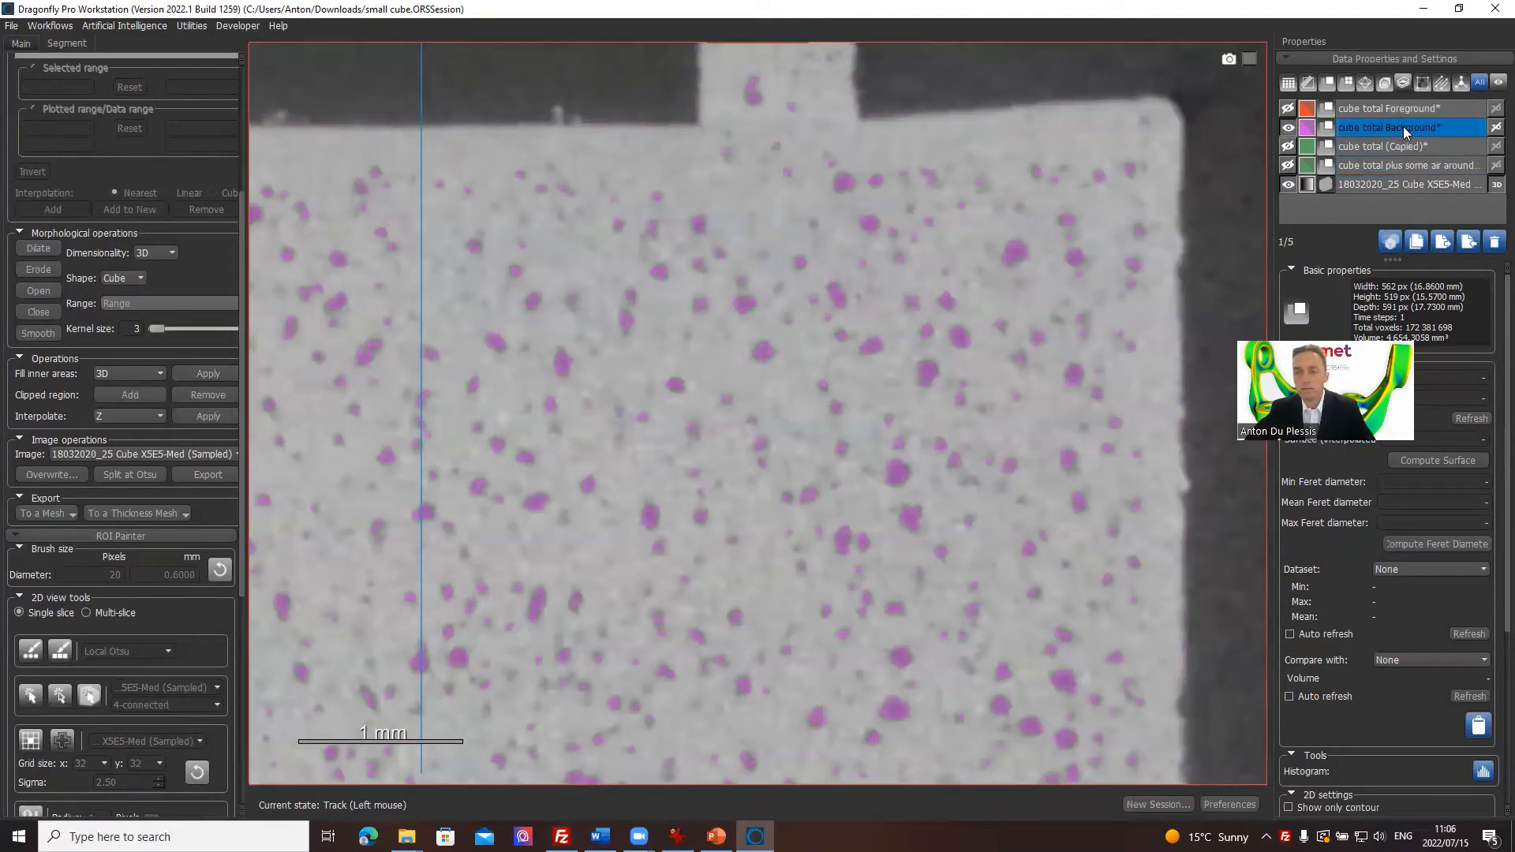
{"action": "left_click", "coordinate": [1404, 127]}
{"action": "type", "text": "pp"}
{"action": "key", "text": "BackSpace"}
{"action": "type", "text": "ores*"}
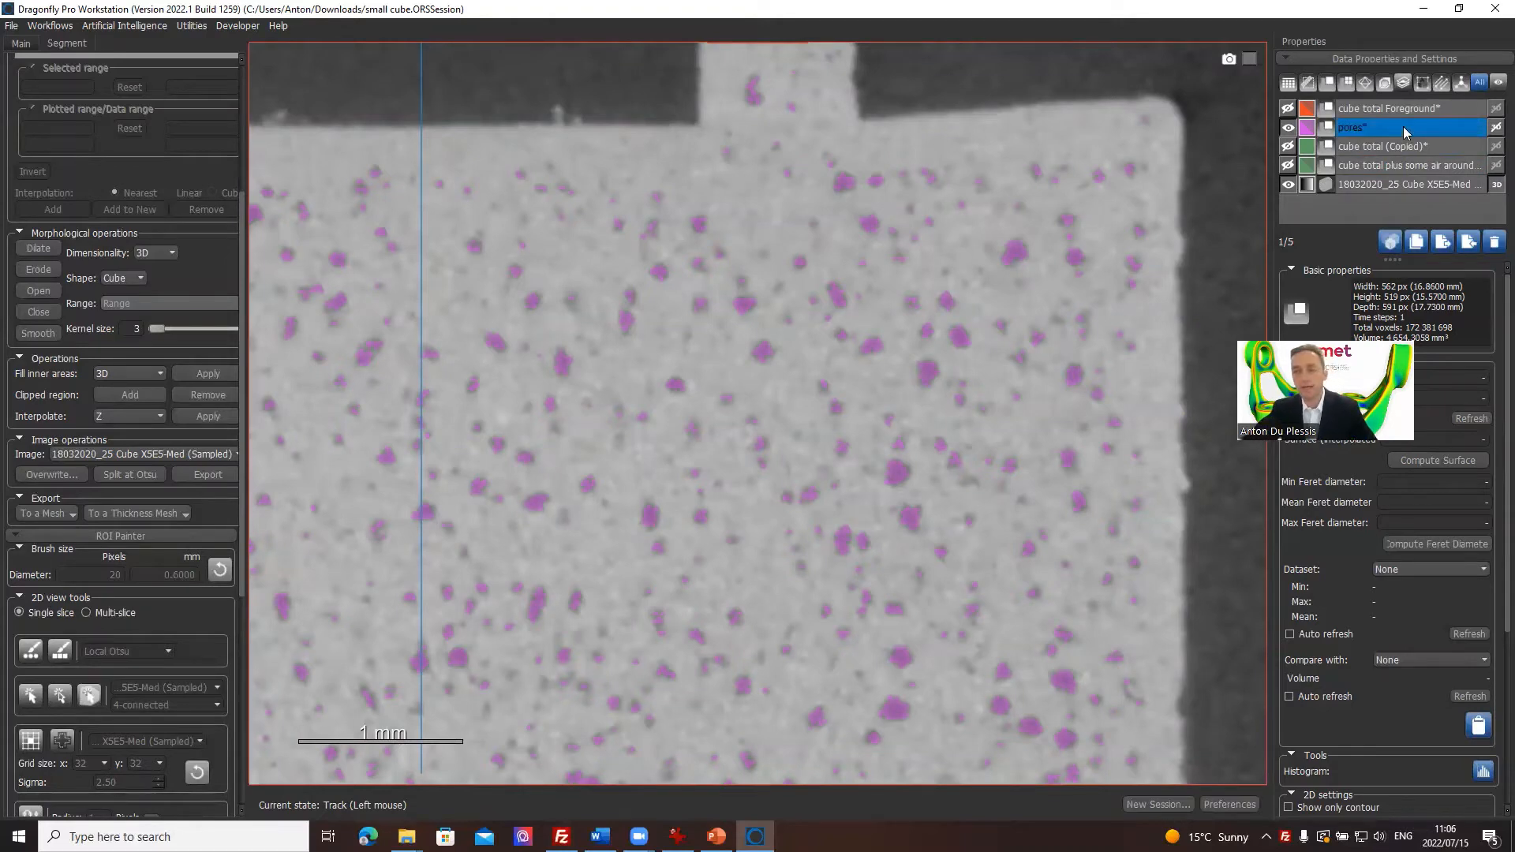
{"action": "key", "text": "Return"}
Check the cube total Foreground ROI over the pores, hide it again and delete it.
{"action": "left_click", "coordinate": [1289, 109]}
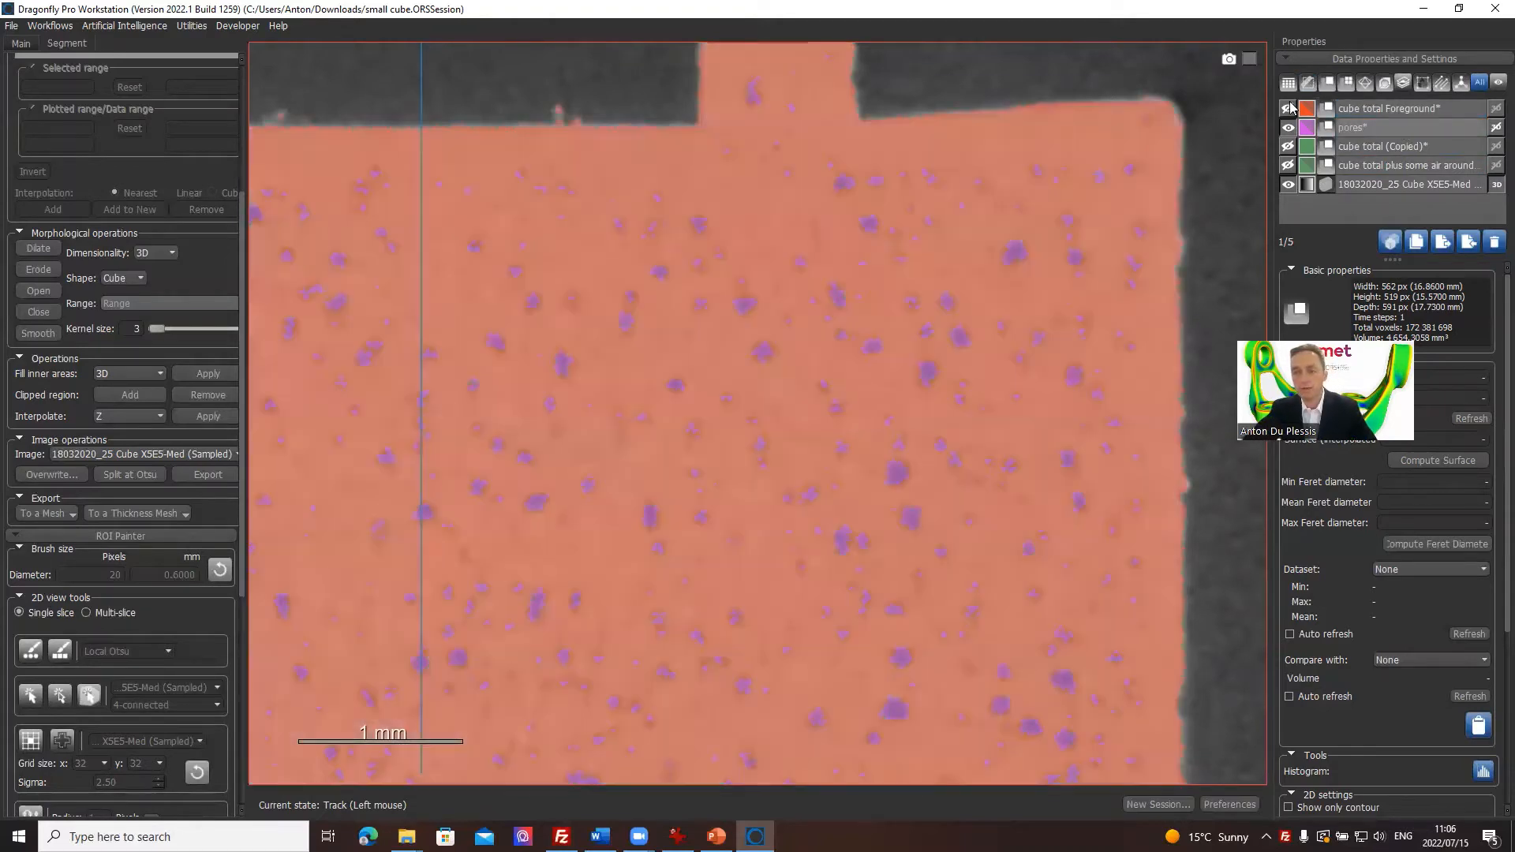
{"action": "left_click", "coordinate": [1289, 109]}
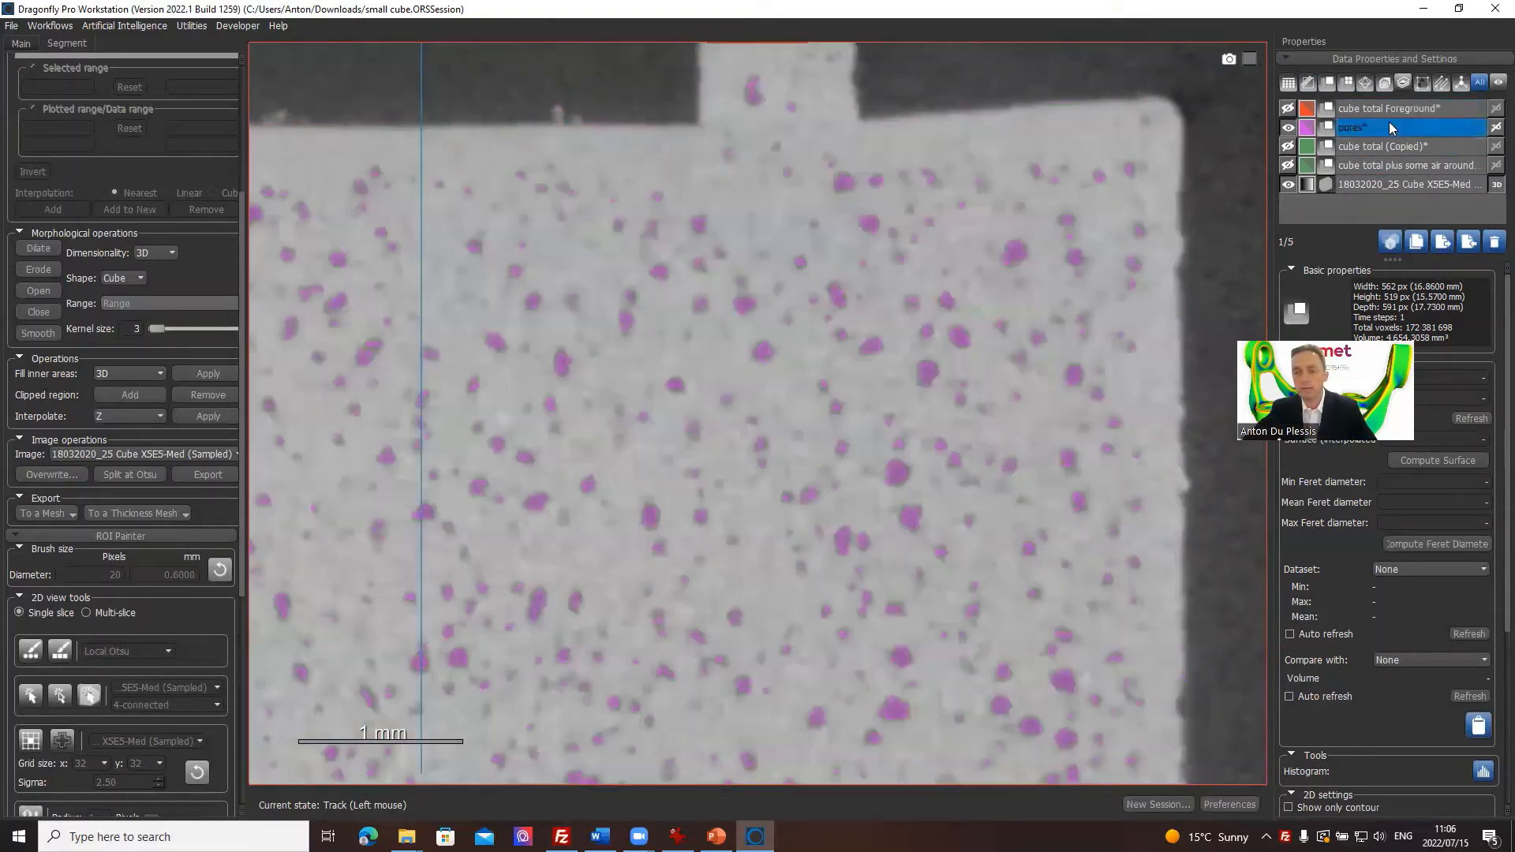
{"action": "left_click", "coordinate": [1494, 244]}
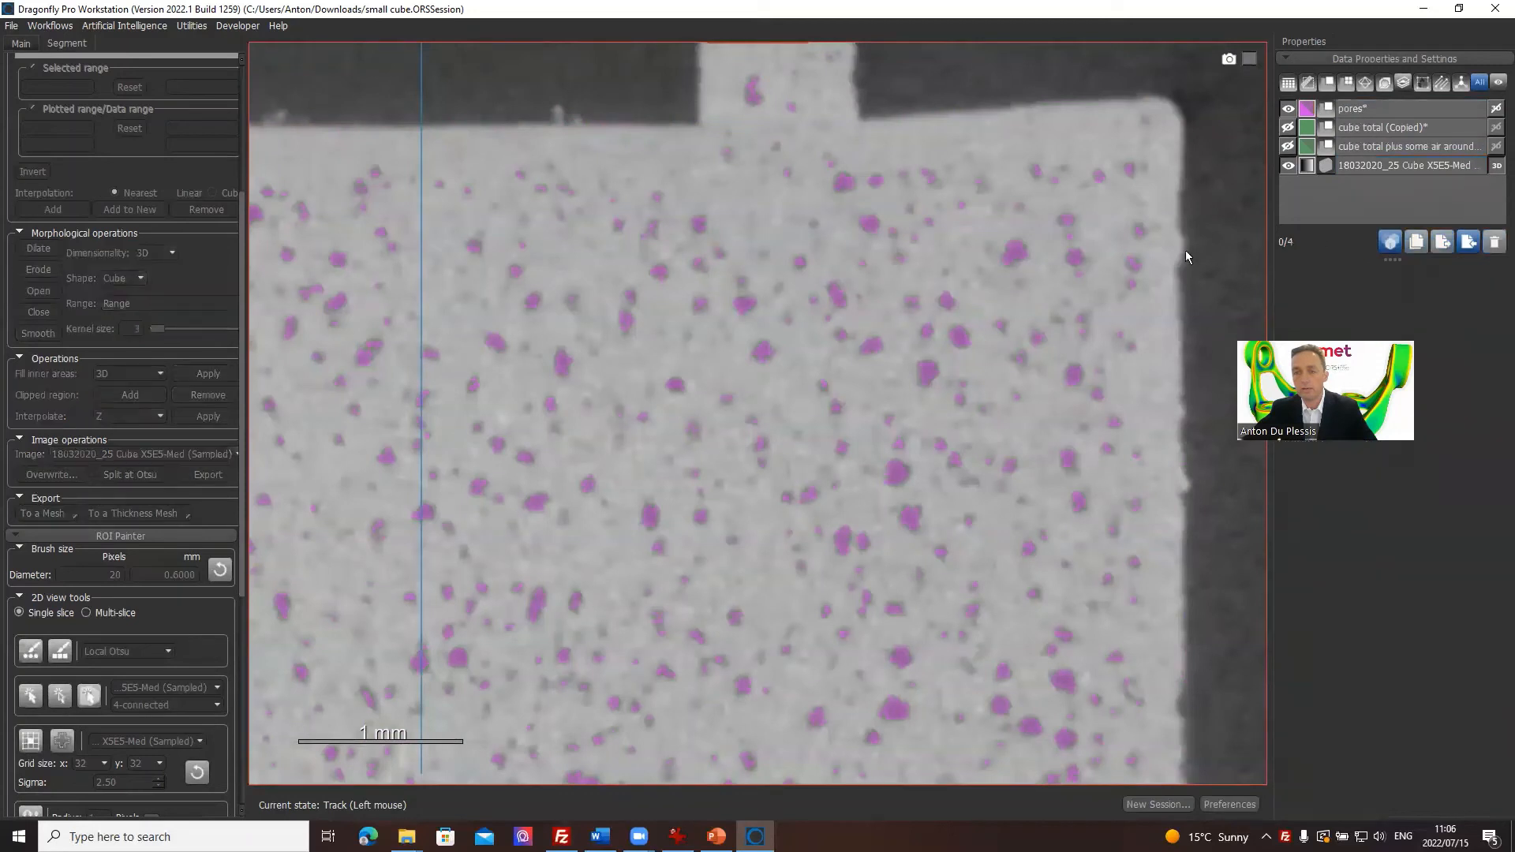
Level the scan's grey-value window from an area inside the porous metal, giving a range of about 21 531 to 50 843.
{"action": "left_click", "coordinate": [1363, 108]}
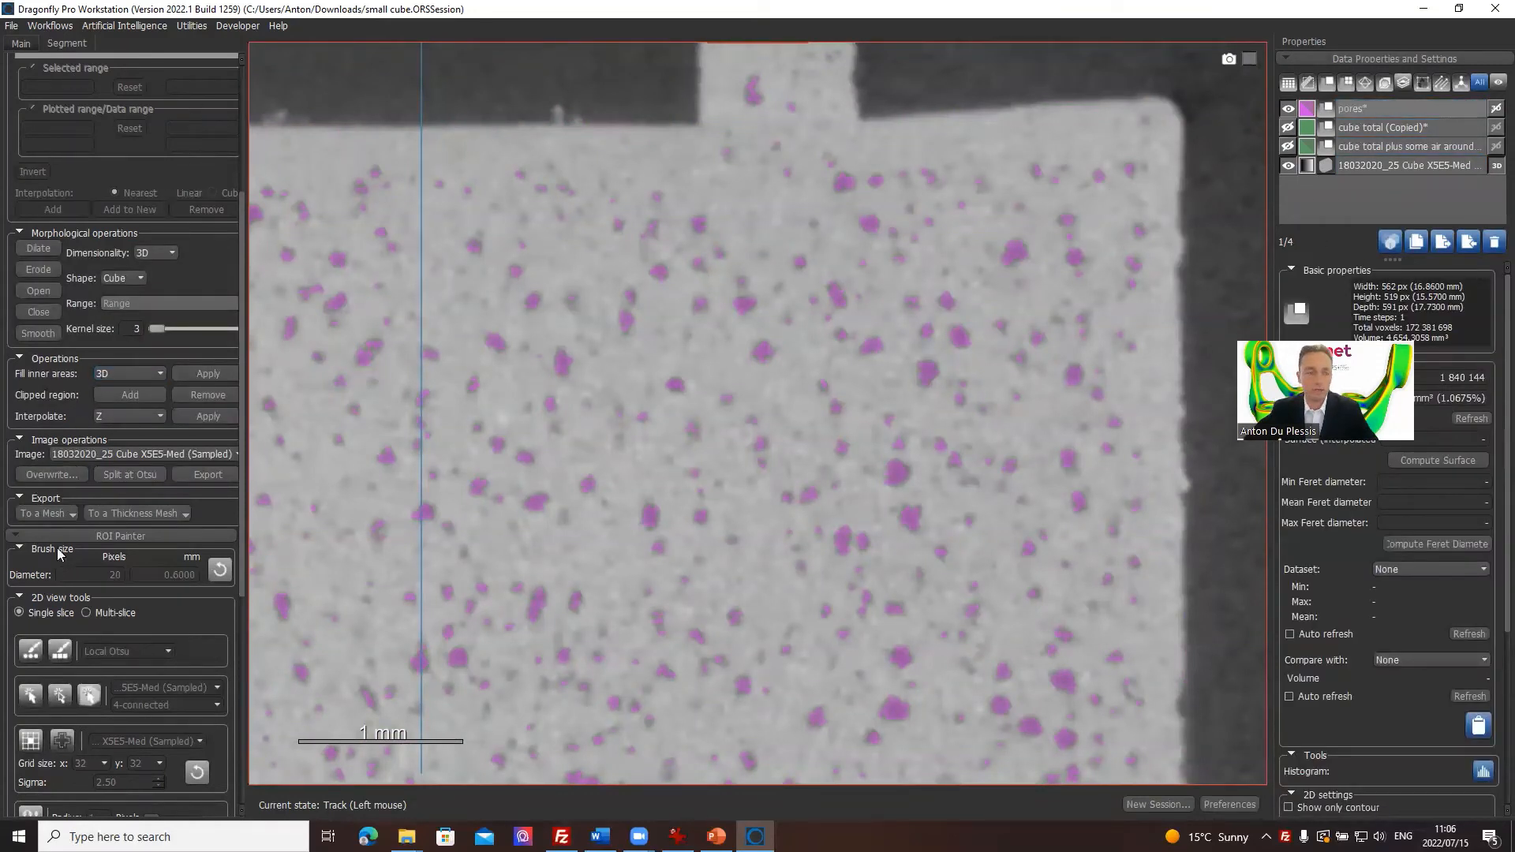
{"action": "scroll", "coordinate": [109, 301], "scroll_direction": "up", "scroll_amount": 10}
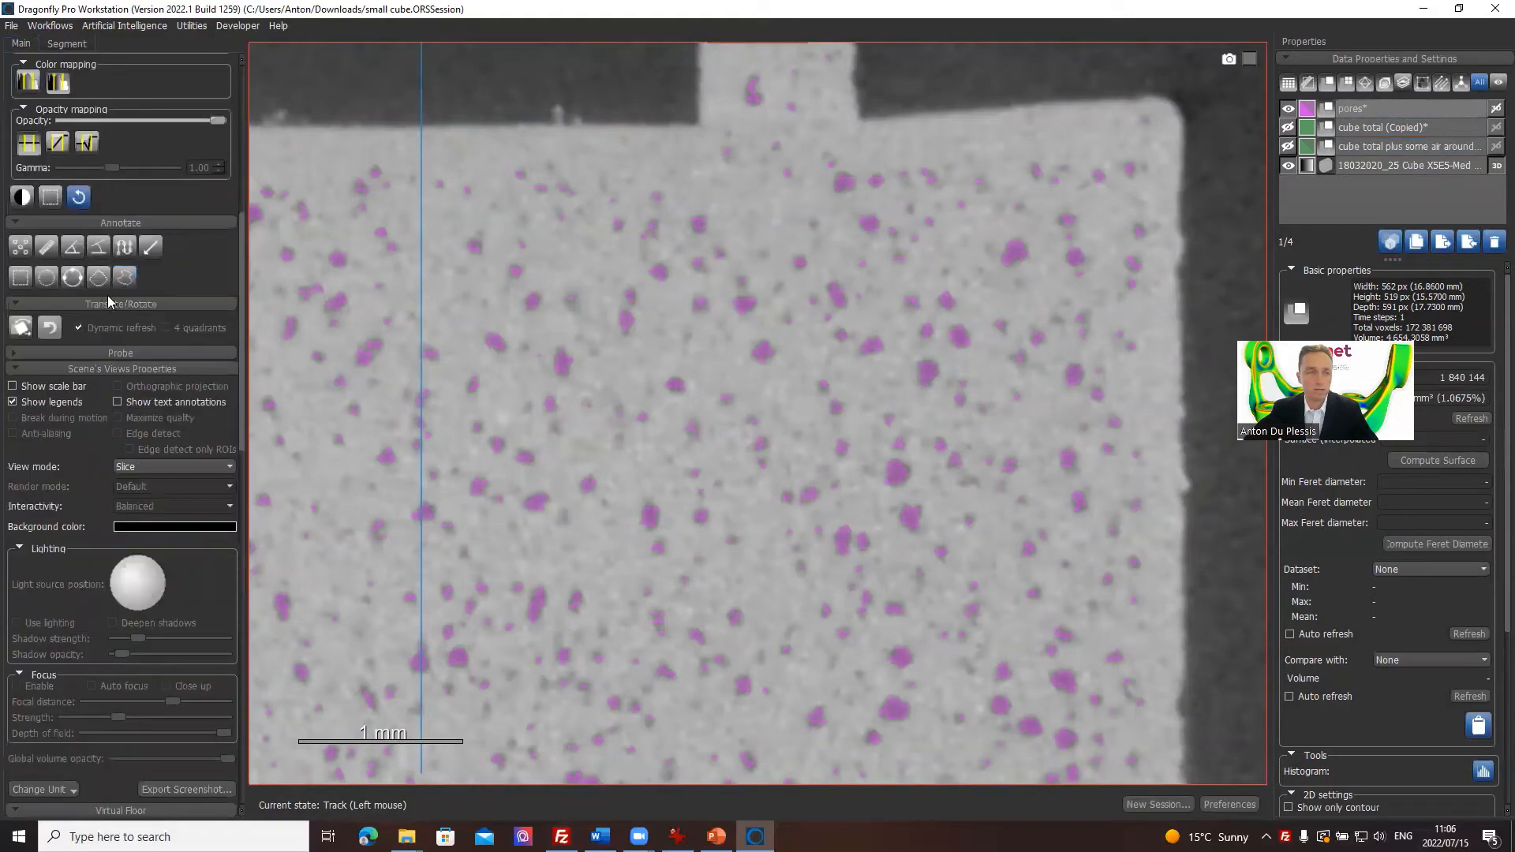
{"action": "scroll", "coordinate": [166, 555], "scroll_direction": "up", "scroll_amount": 10}
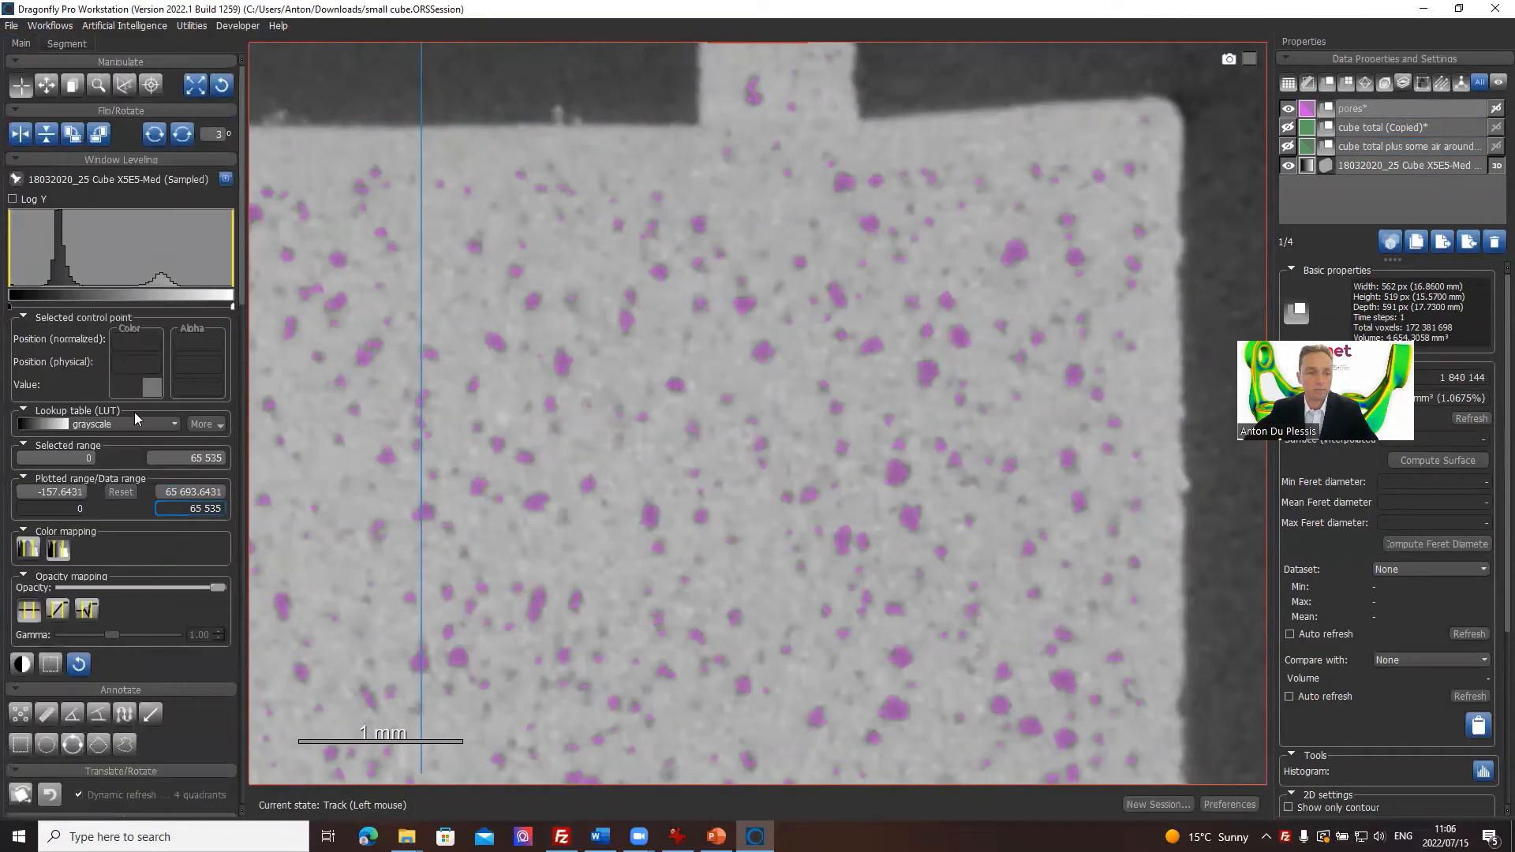
{"action": "scroll", "coordinate": [53, 409], "scroll_direction": "down", "scroll_amount": 3}
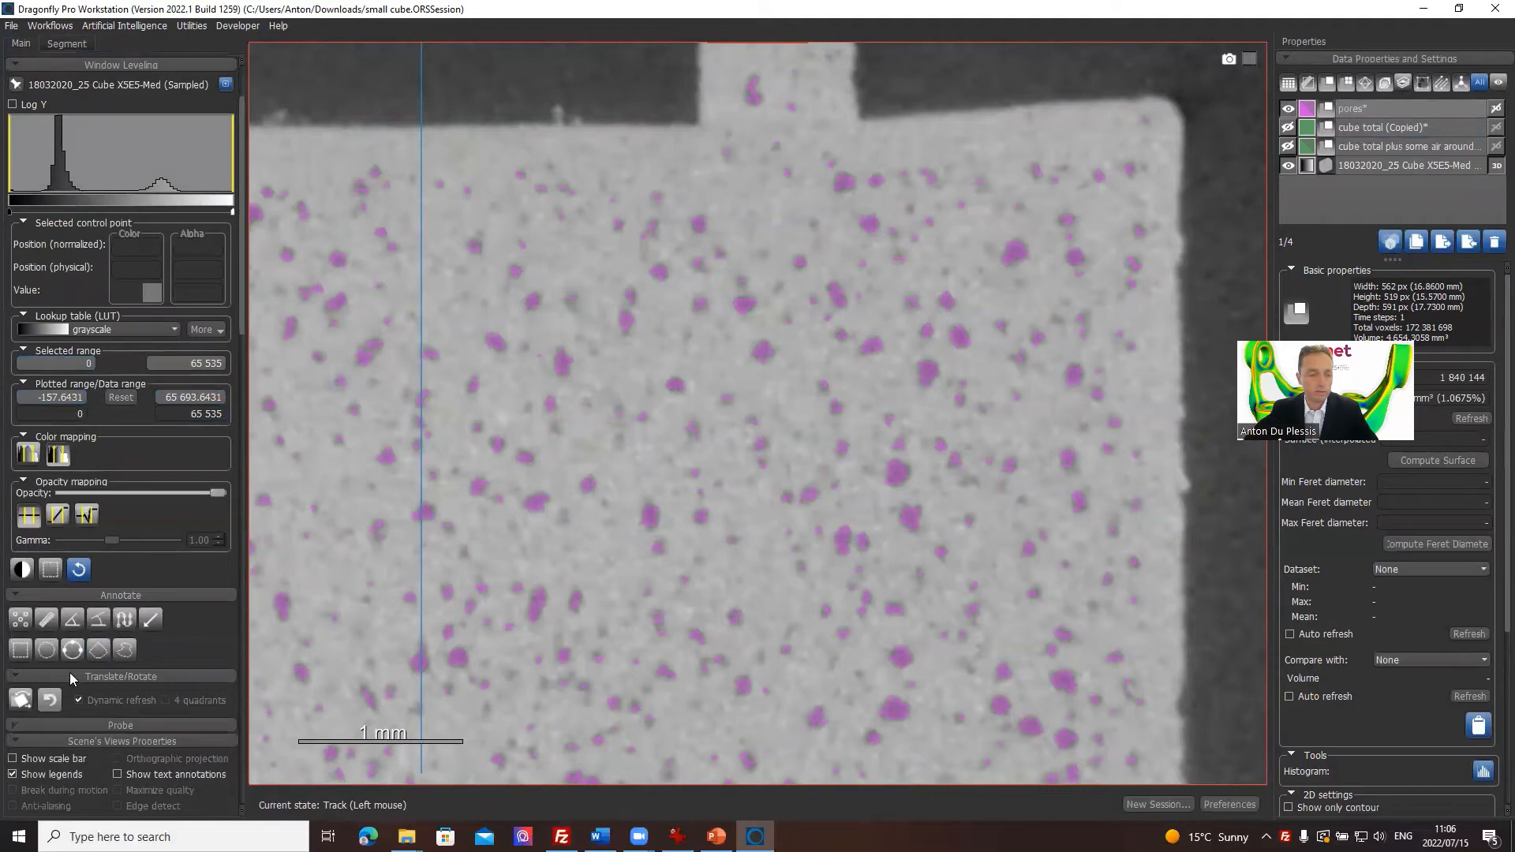
{"action": "scroll", "coordinate": [110, 518], "scroll_direction": "up", "scroll_amount": 3}
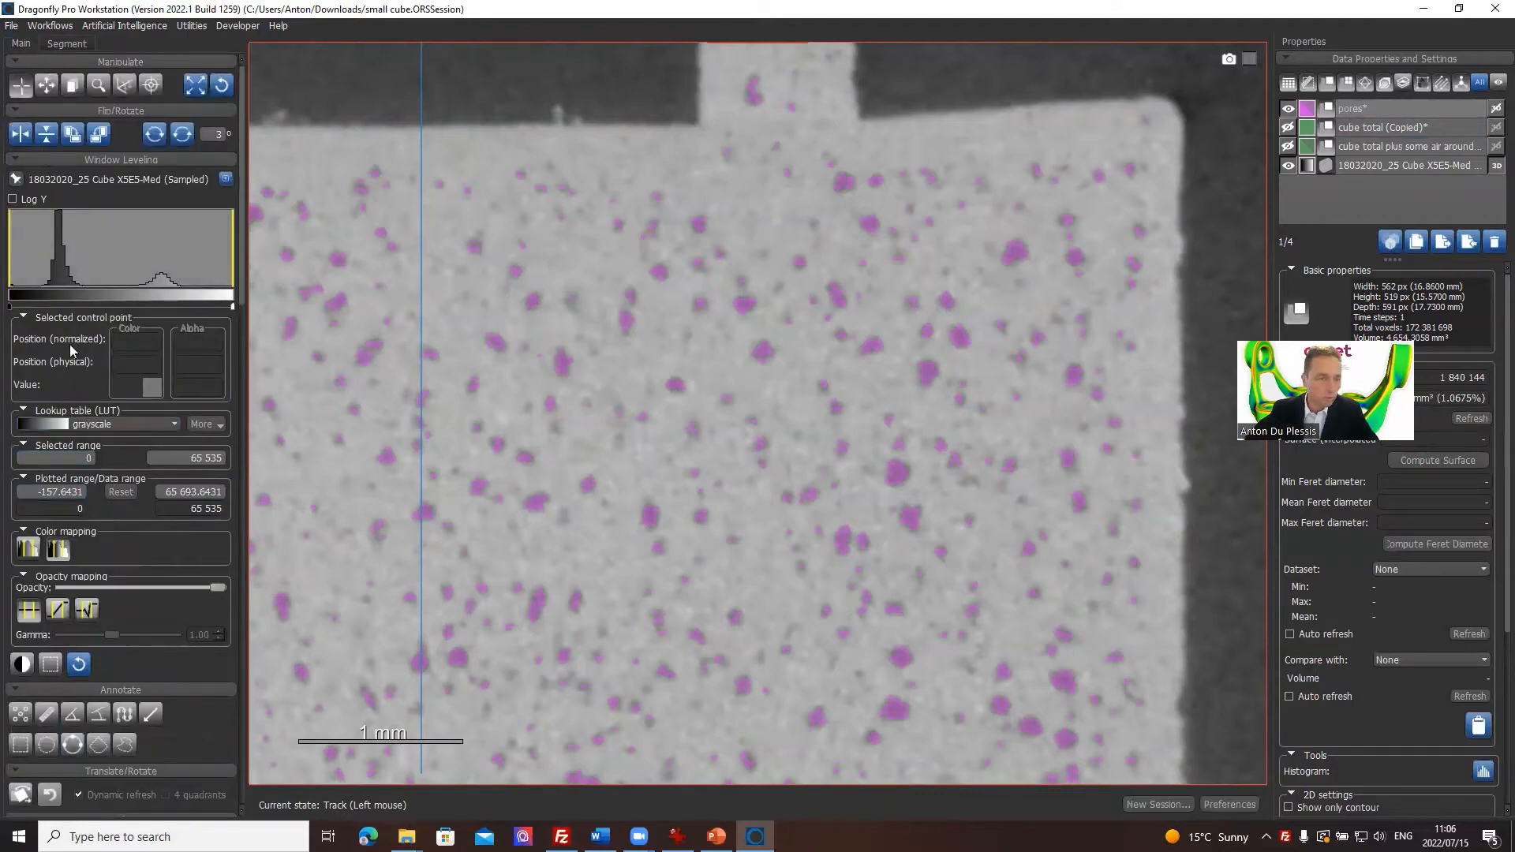
{"action": "left_click", "coordinate": [51, 664]}
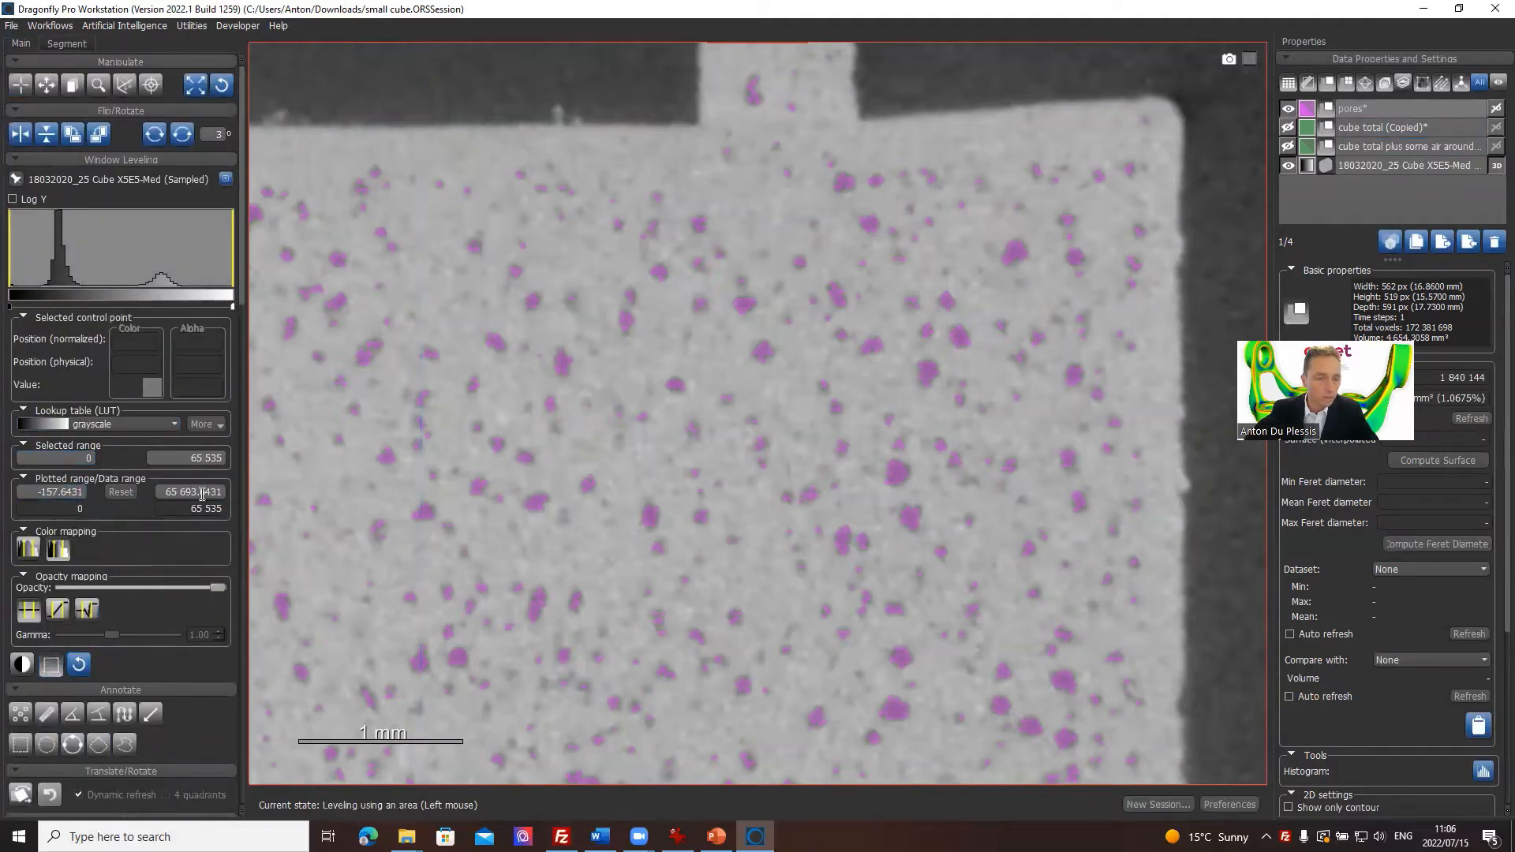
{"action": "left_click_drag", "start_coordinate": [584, 248], "coordinate": [677, 330]}
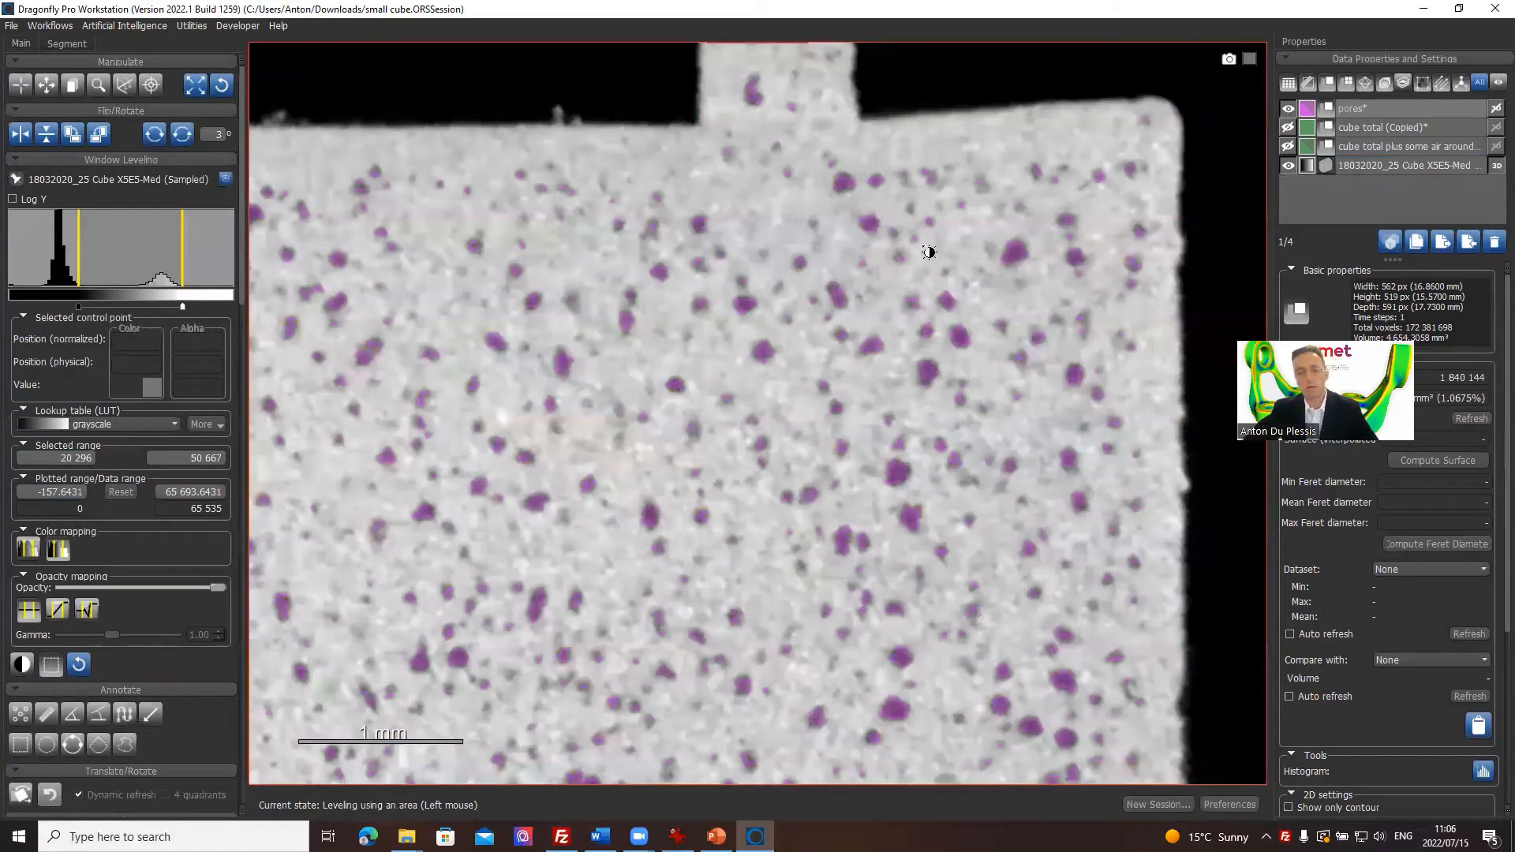
{"action": "left_click_drag", "start_coordinate": [875, 238], "coordinate": [815, 366]}
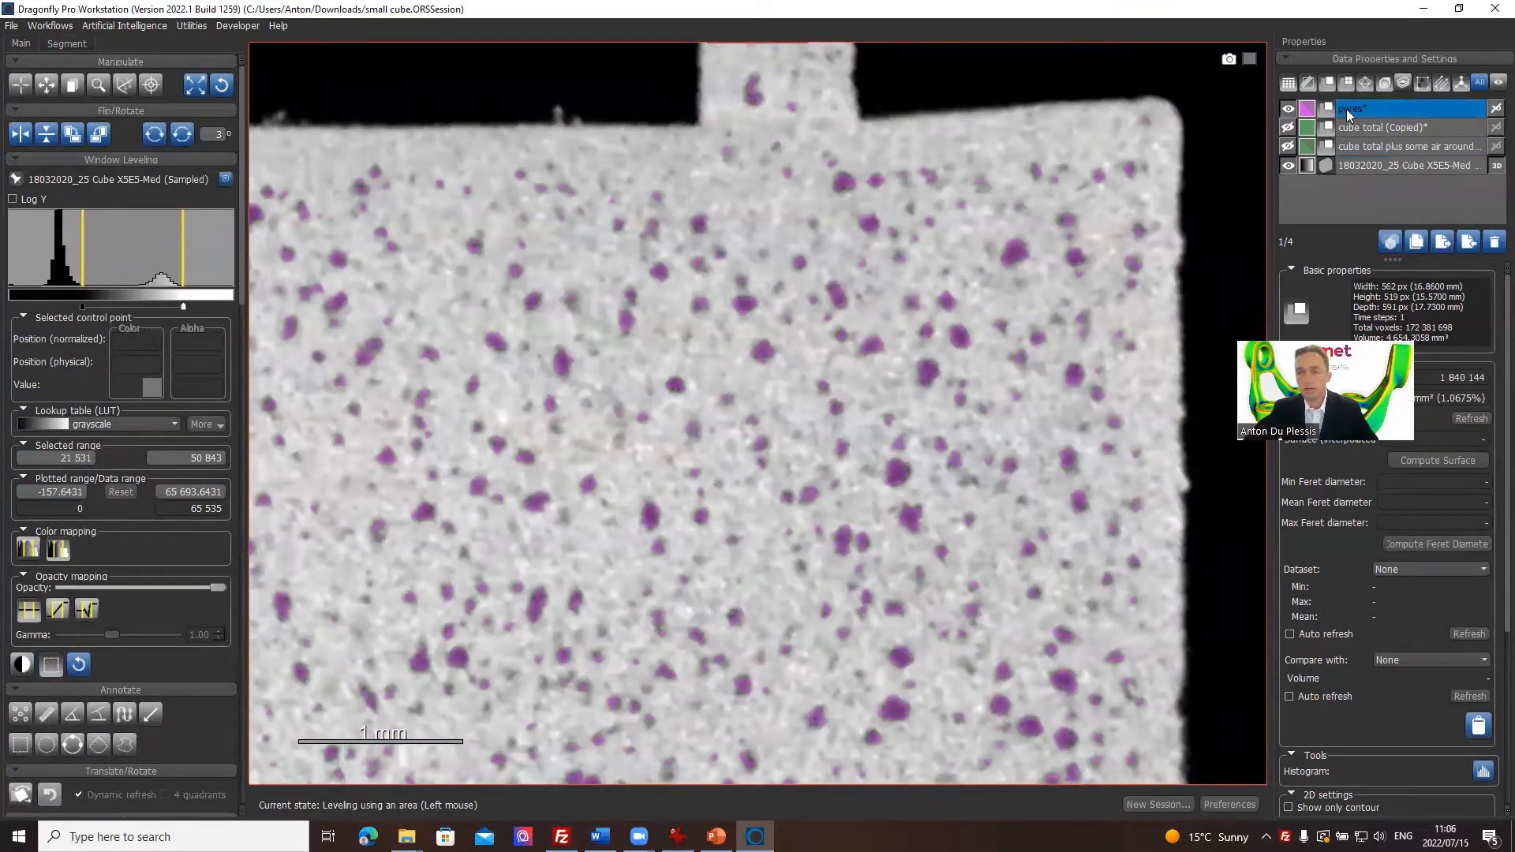
{"action": "key", "text": "Escape"}
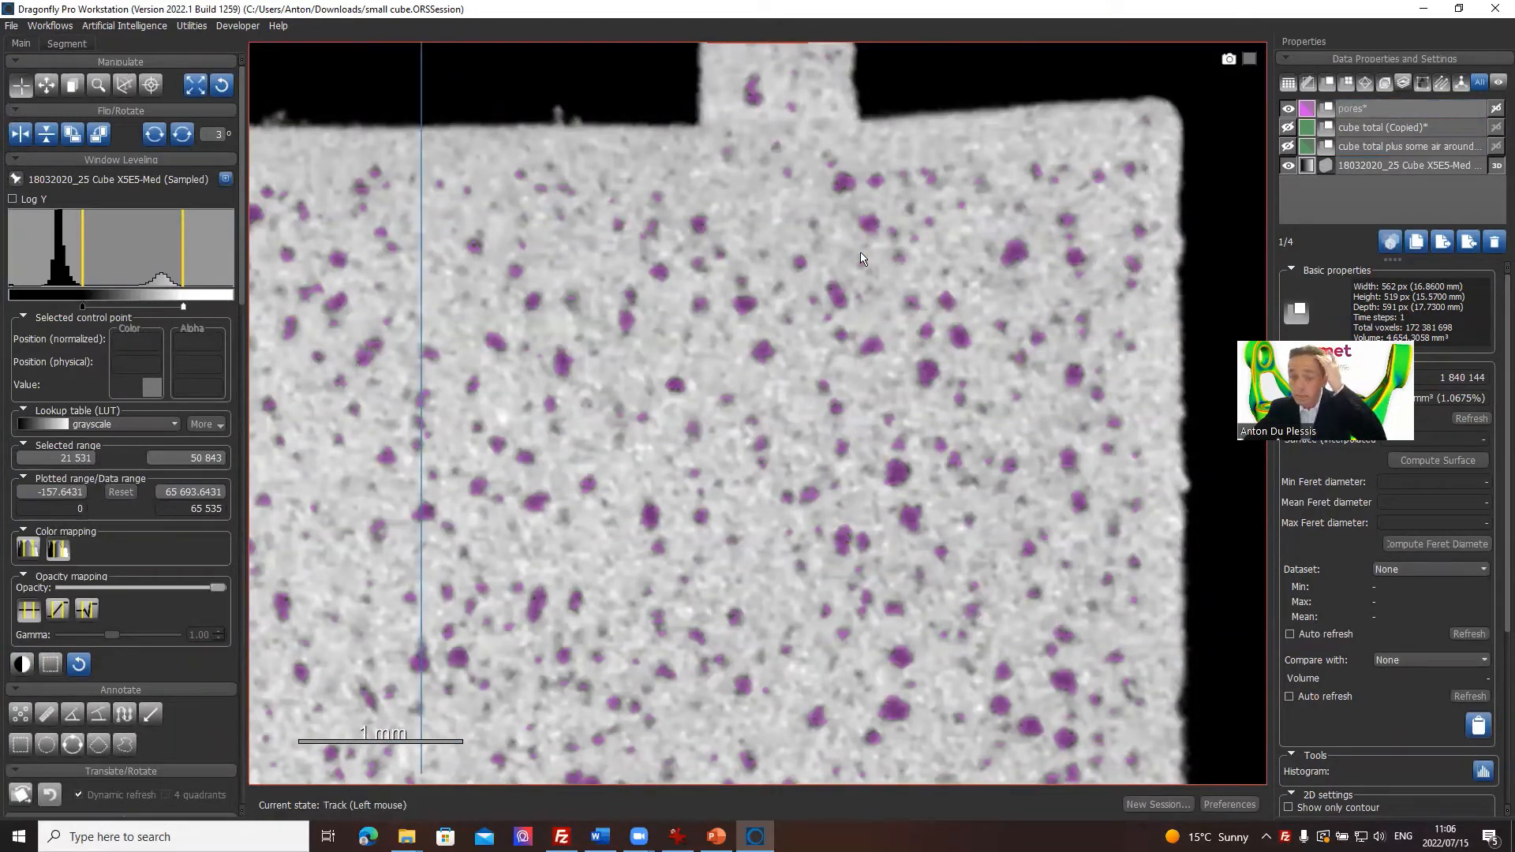
Compare the cube total (Copied) ROI with the pores ROI and refresh the comparison to obtain the porosity percentage.
{"action": "left_click", "coordinate": [1377, 109]}
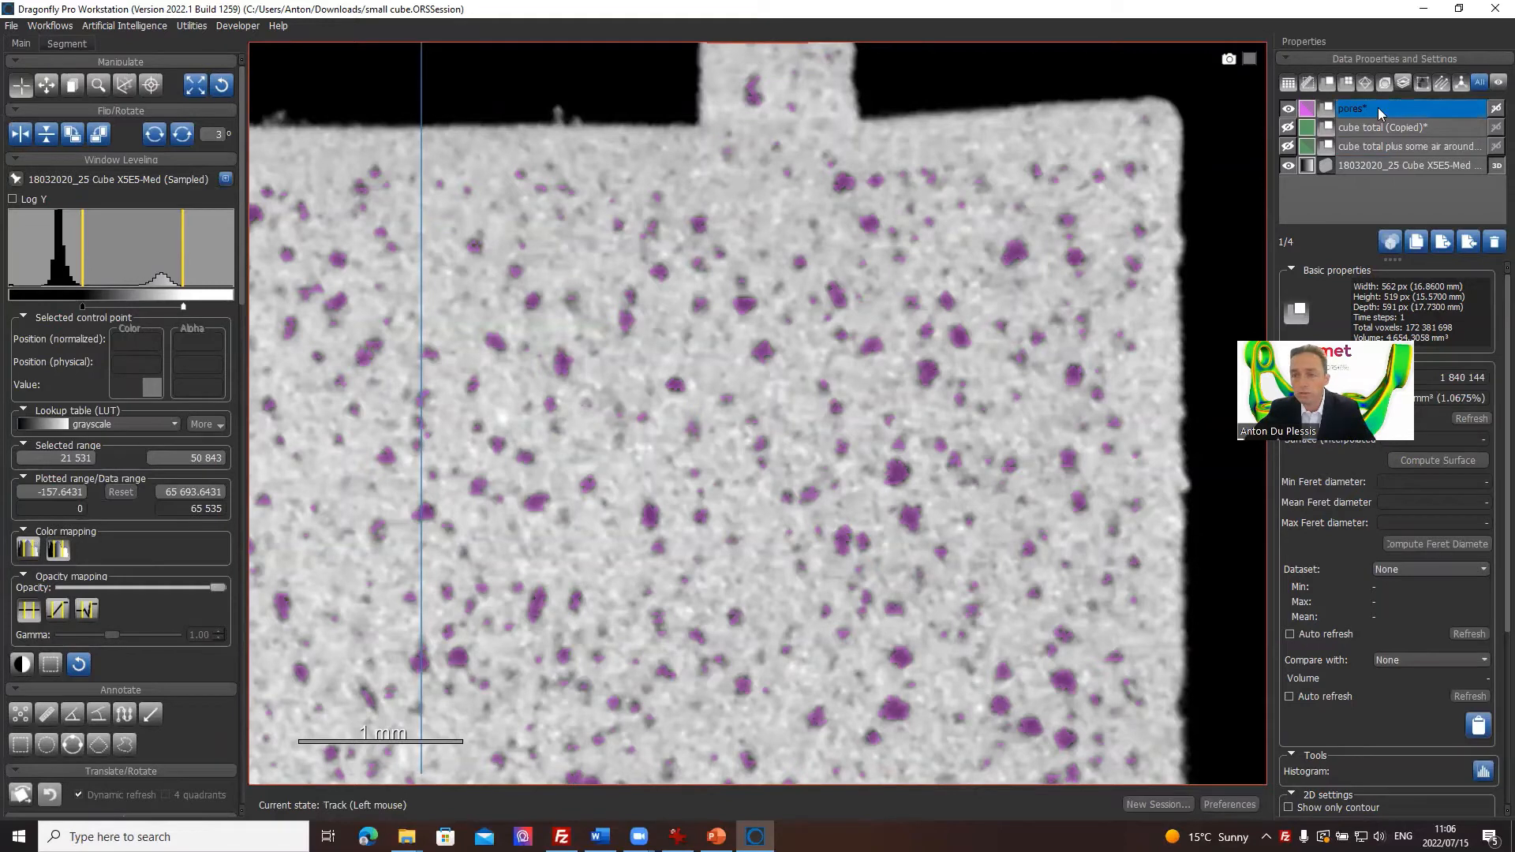
{"action": "left_click", "coordinate": [1406, 129]}
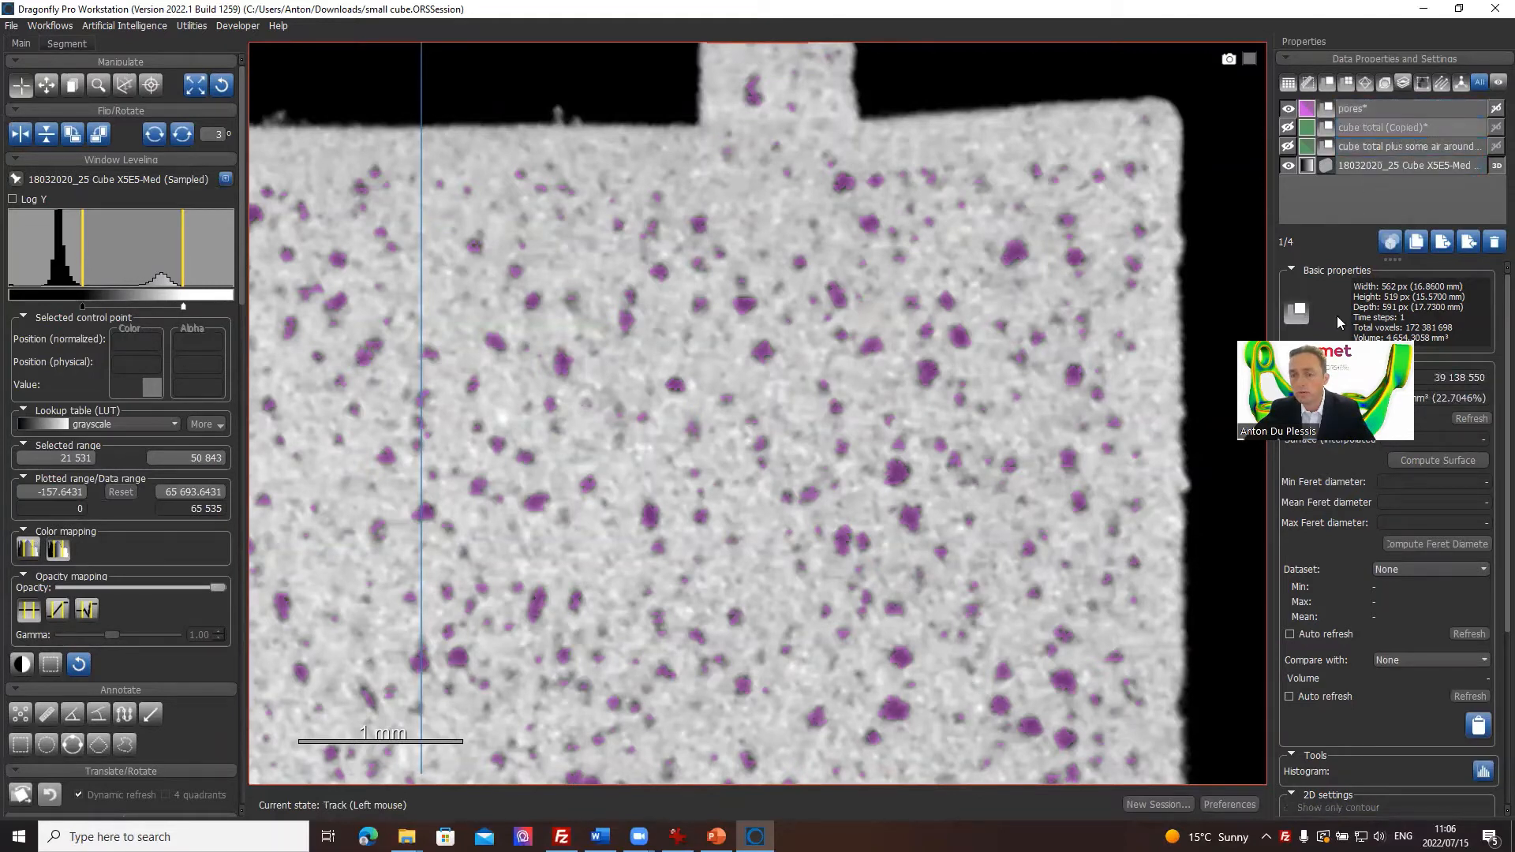
{"action": "left_click_drag", "start_coordinate": [1337, 318], "coordinate": [1211, 166]}
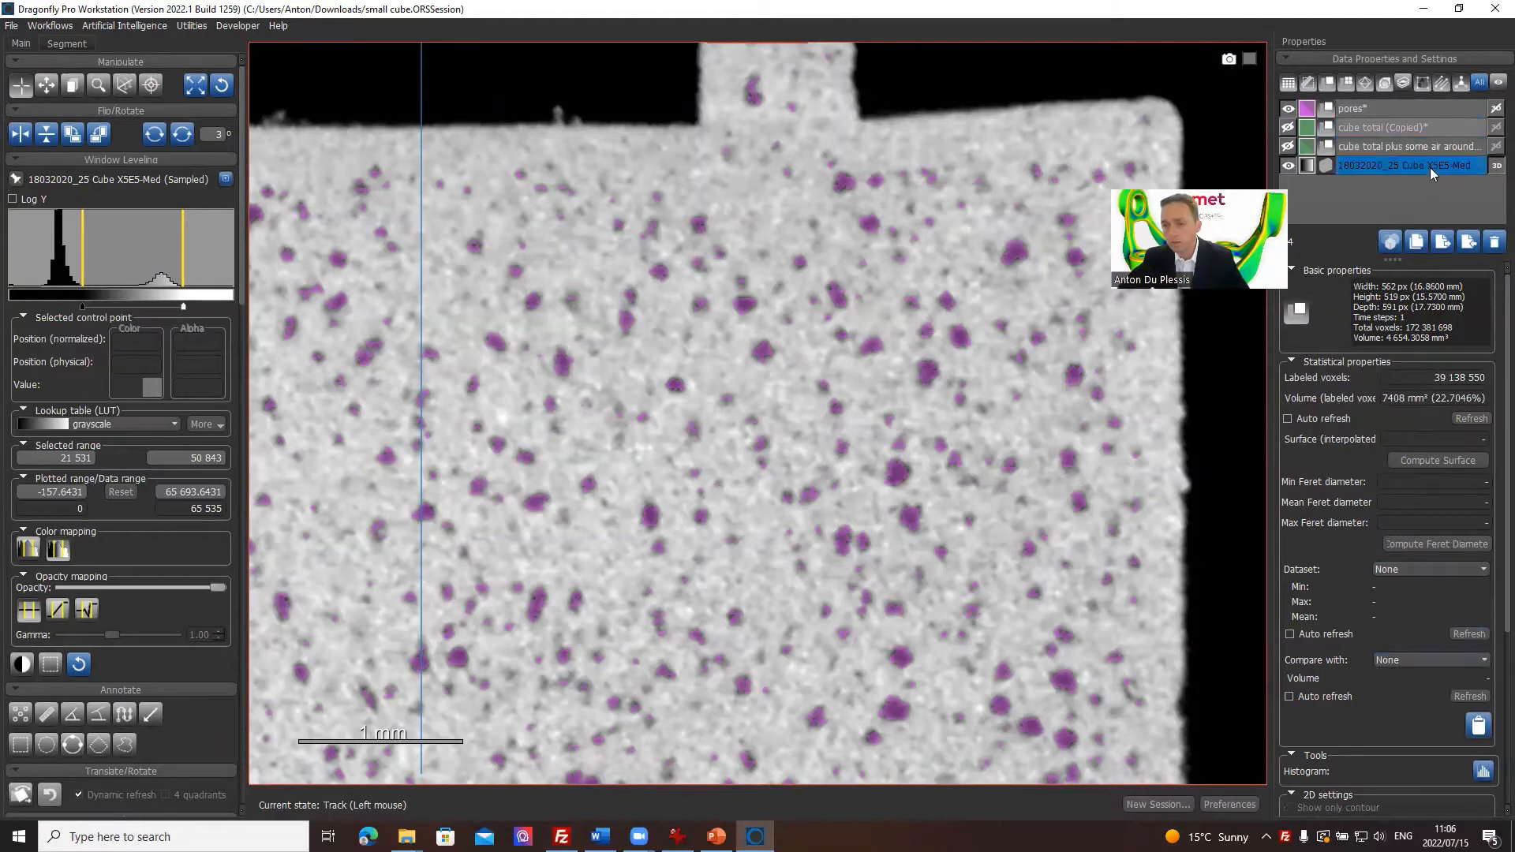
{"action": "left_click", "coordinate": [1442, 660]}
{"action": "left_click", "coordinate": [1403, 712]}
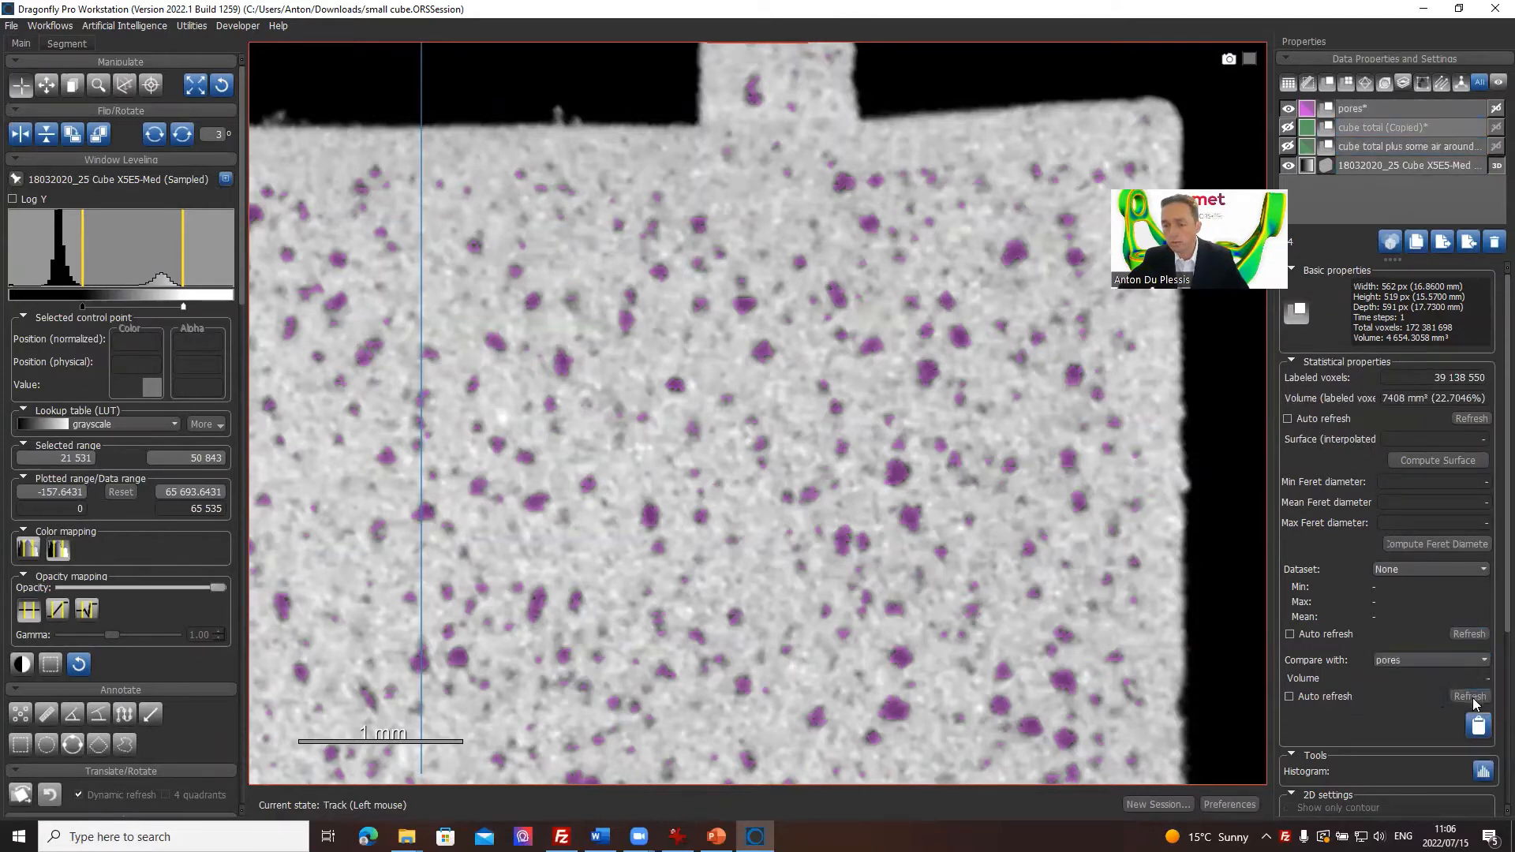
{"action": "left_click", "coordinate": [1471, 698]}
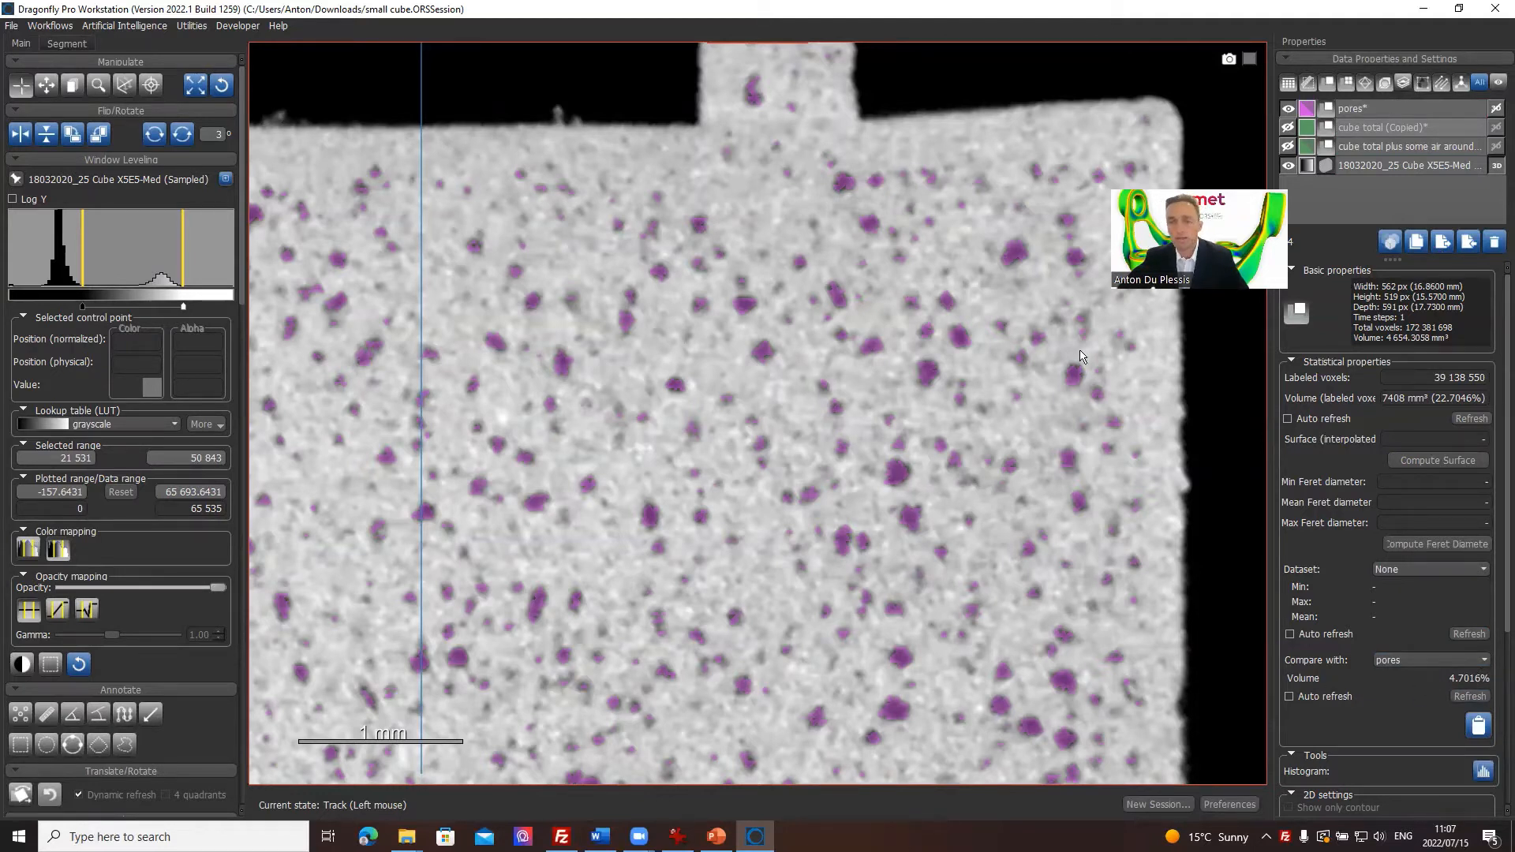
Hide the pores ROI and check the cube total (Copied) ROI over the scan, leaving both hidden.
{"action": "left_click", "coordinate": [1386, 108]}
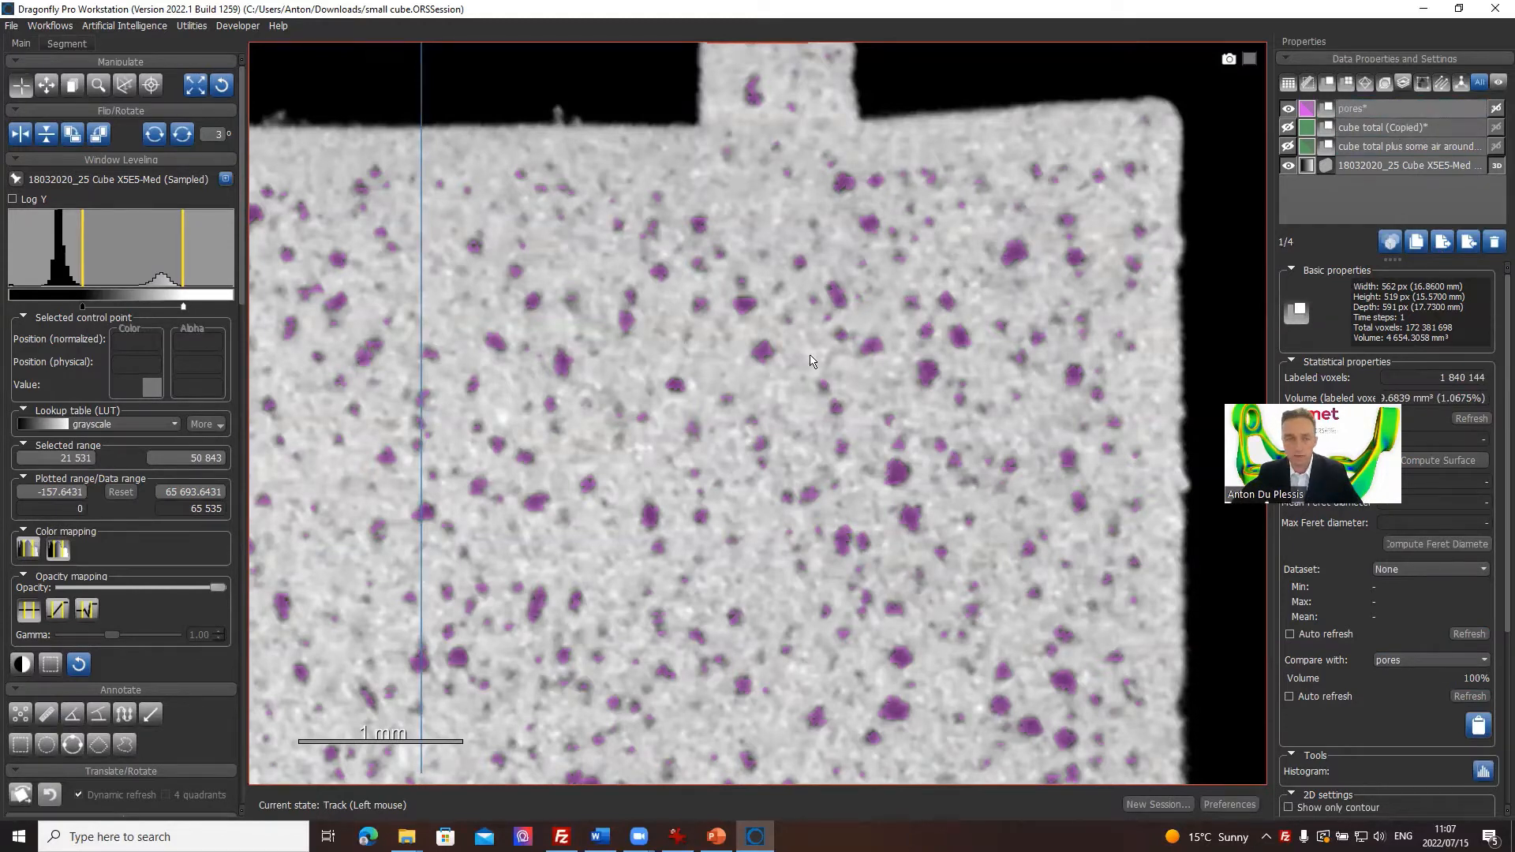
{"action": "left_click", "coordinate": [1354, 114]}
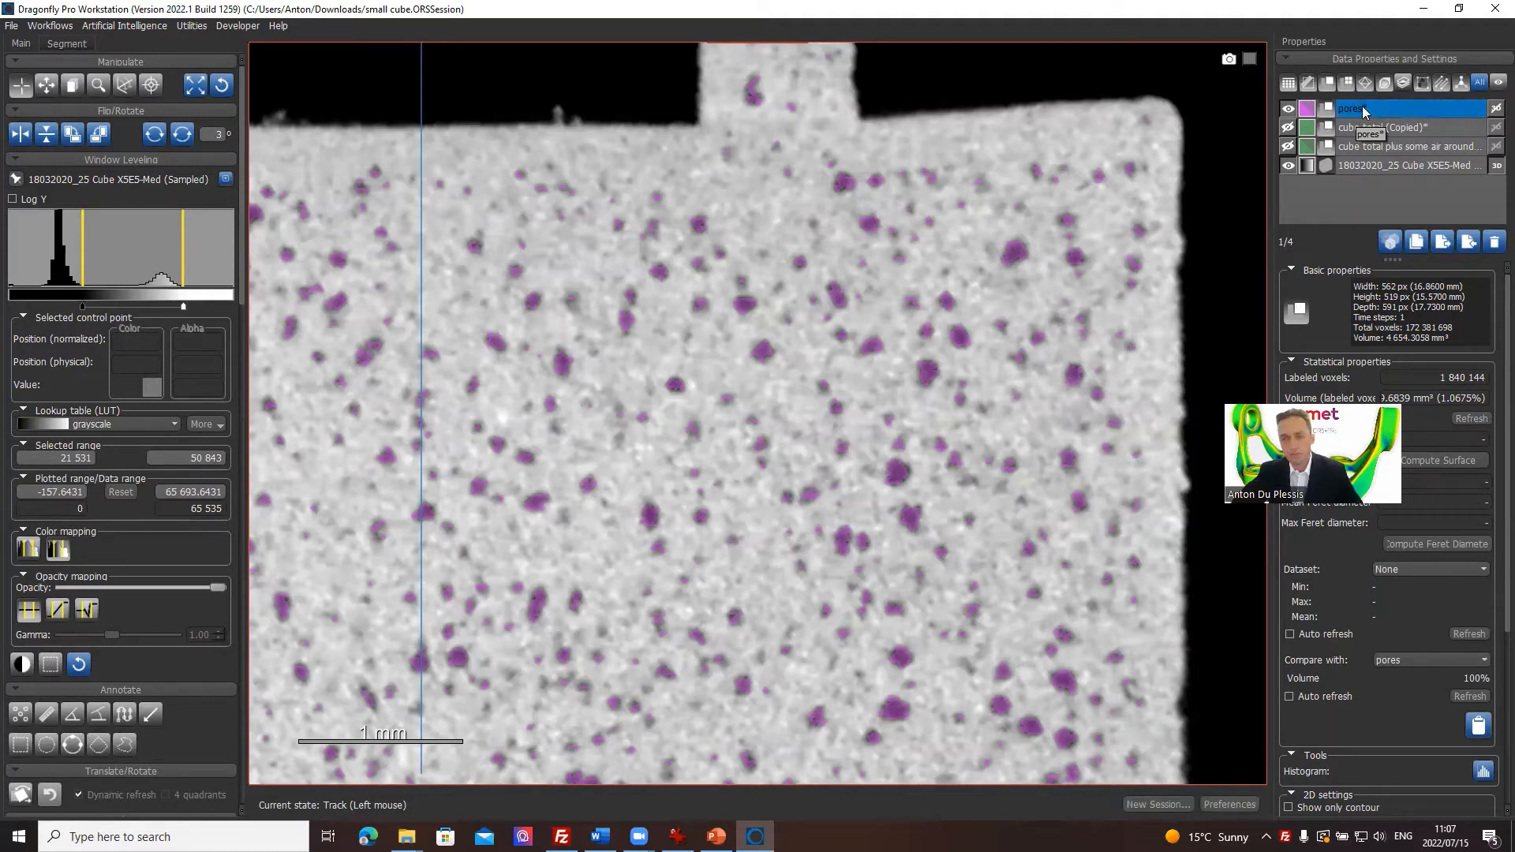
{"action": "left_click", "coordinate": [1288, 108]}
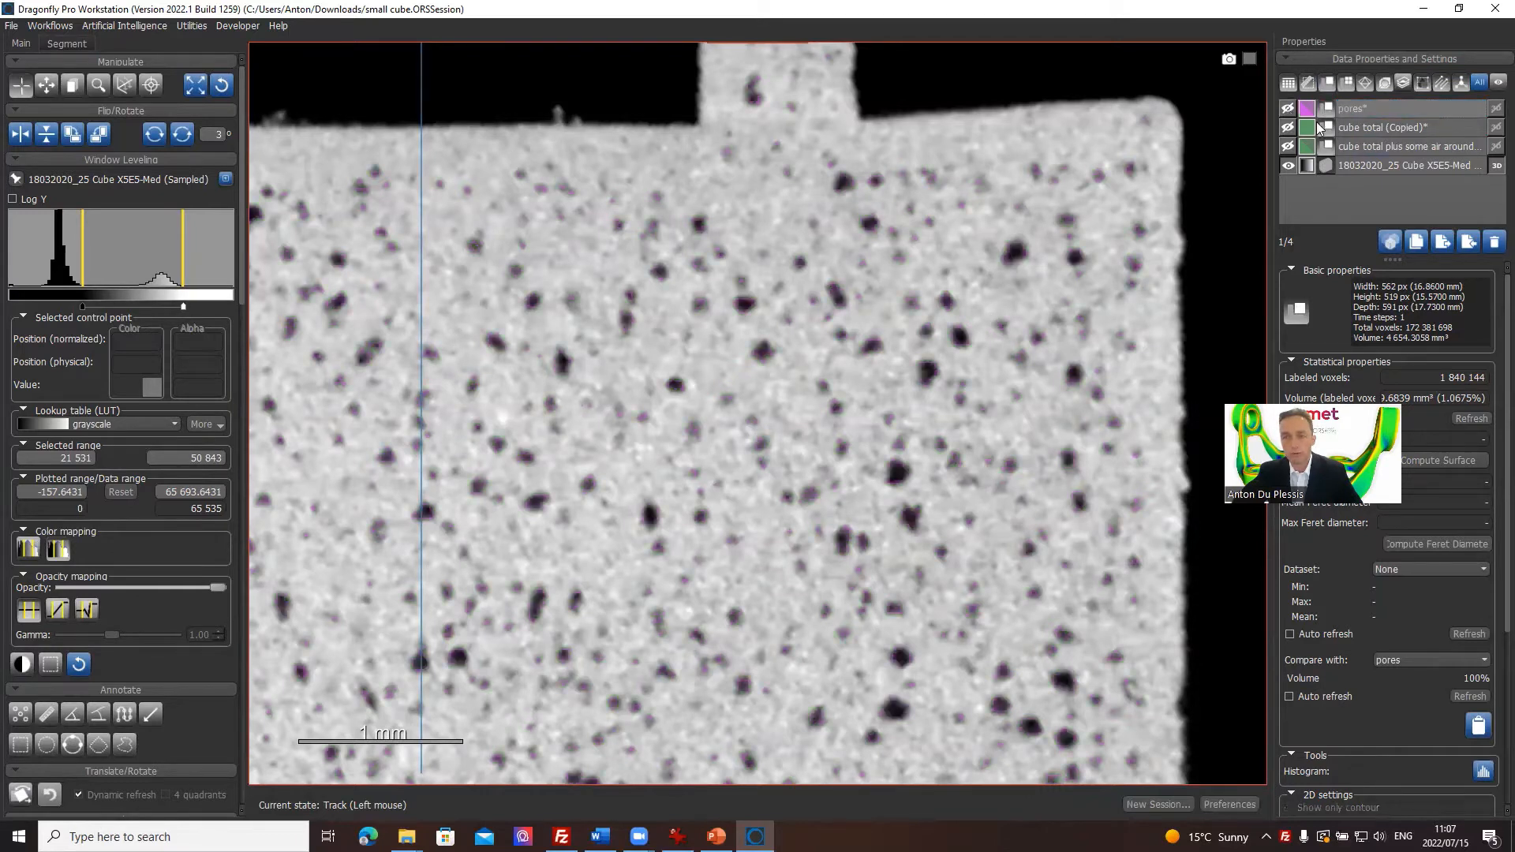
{"action": "left_click", "coordinate": [1366, 158]}
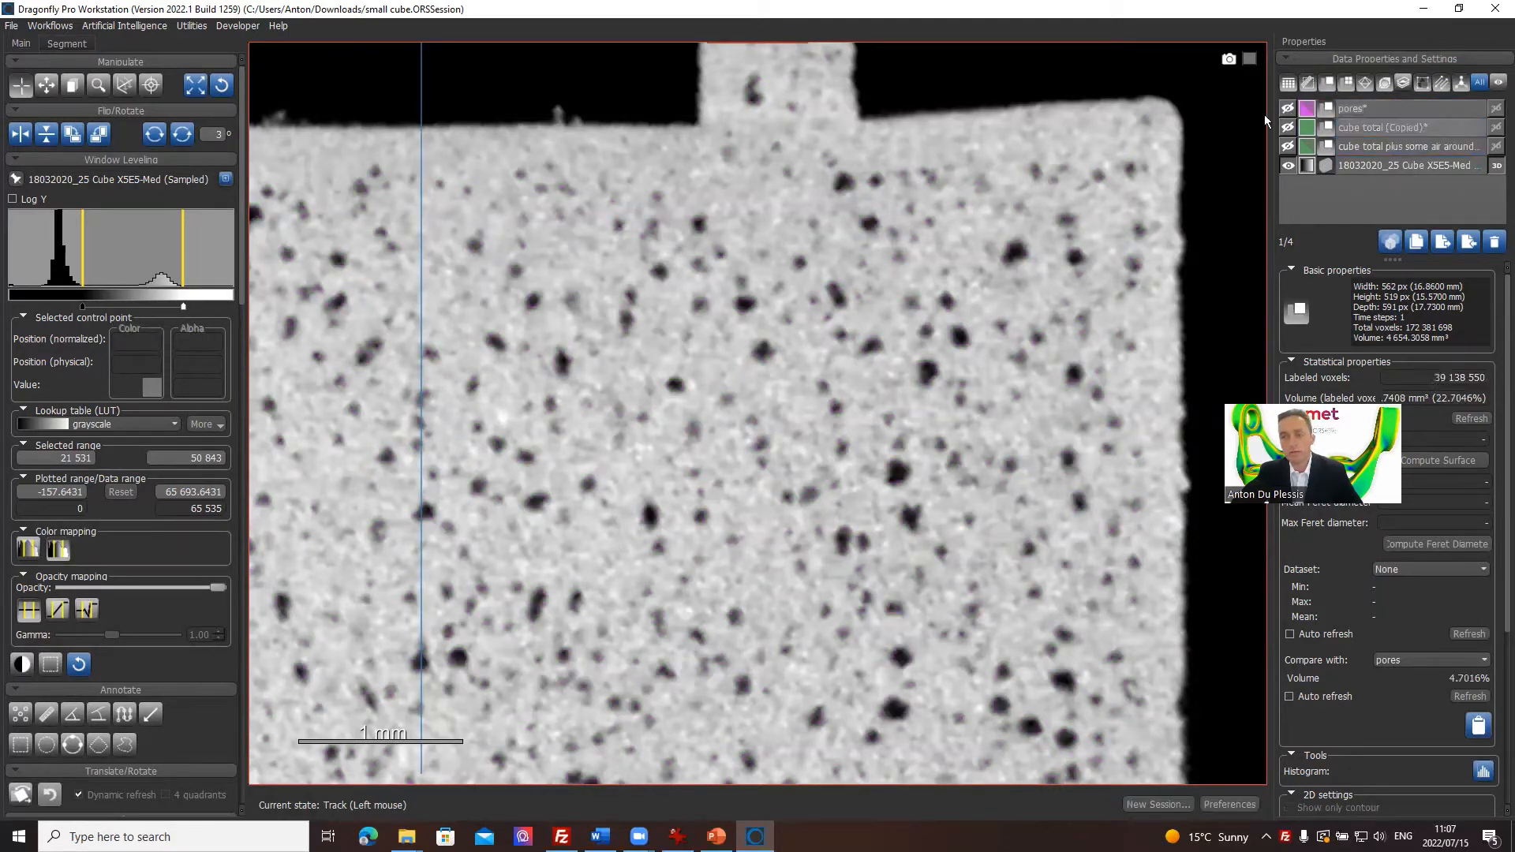
{"action": "left_click", "coordinate": [1288, 127]}
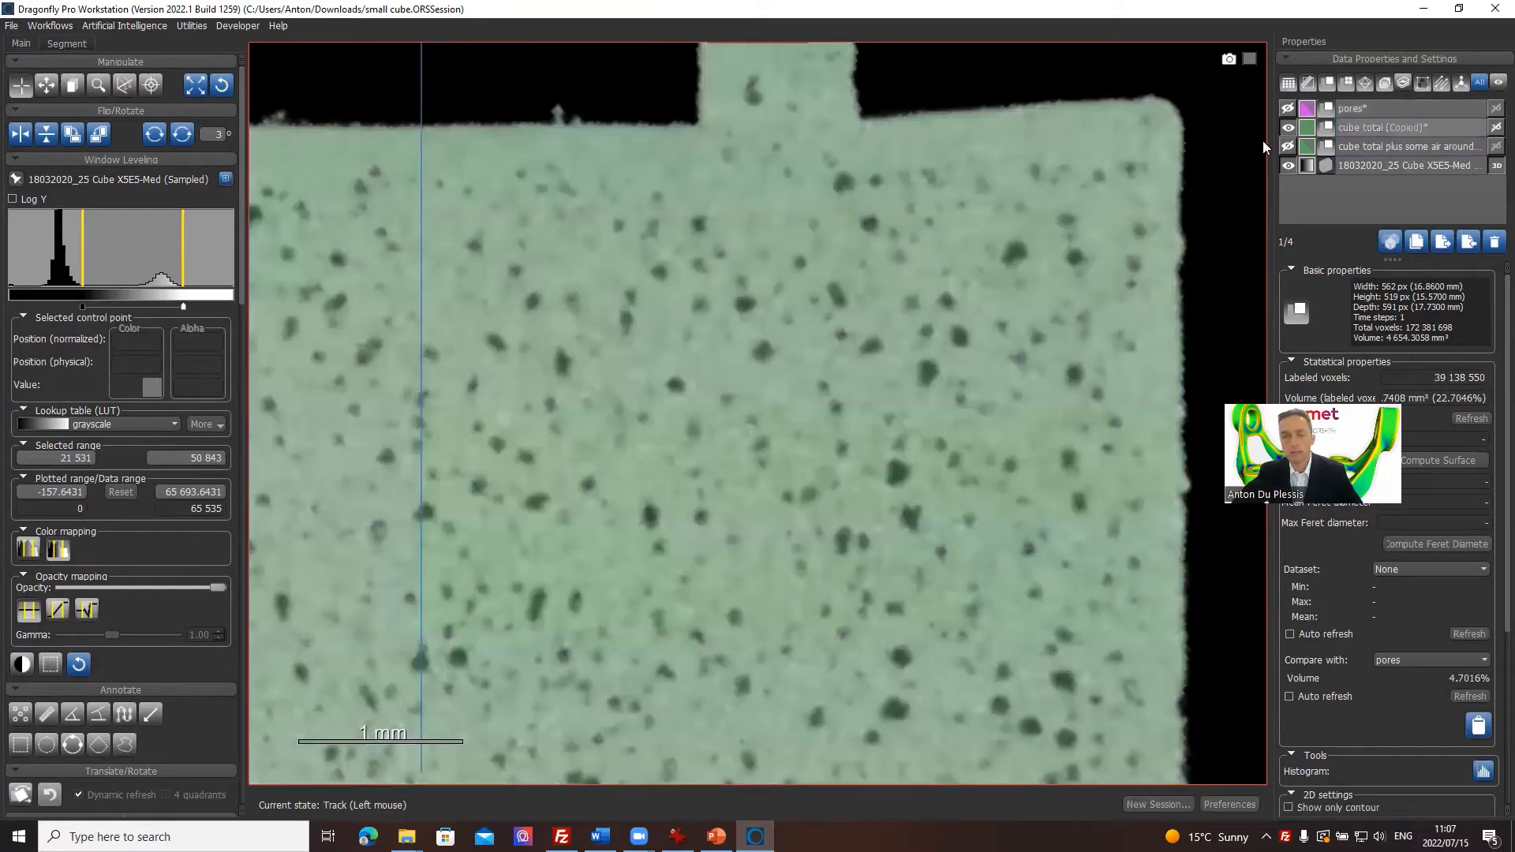
{"action": "left_click", "coordinate": [1288, 128]}
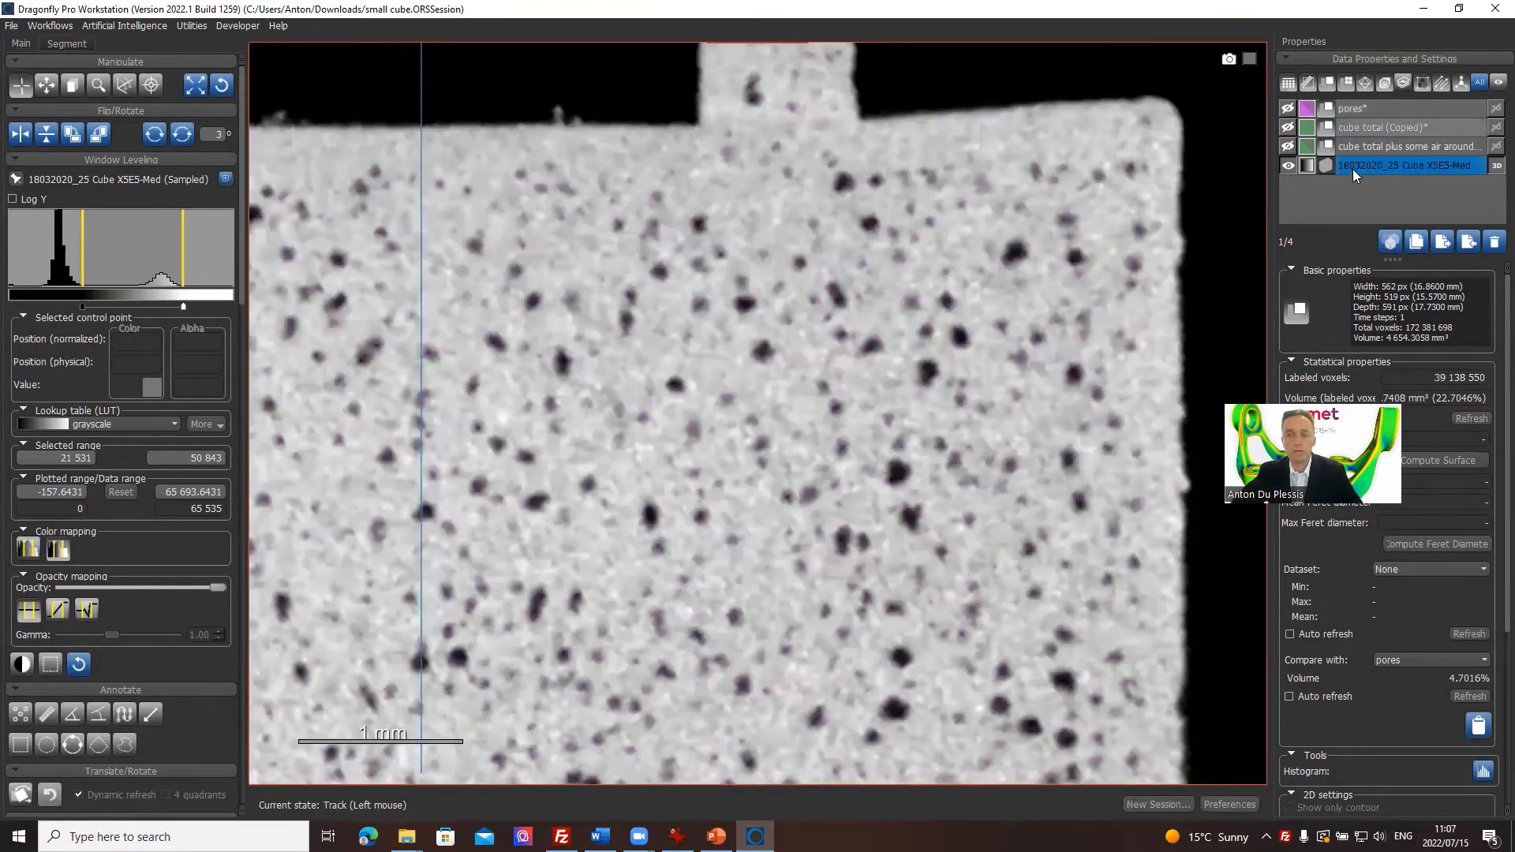
Define a lower Otsu range on the 18032020_25 Cube X5E5-Med (Sampled) scan and add it to a new ROI.
{"action": "left_click", "coordinate": [1355, 169]}
{"action": "left_click", "coordinate": [77, 43]}
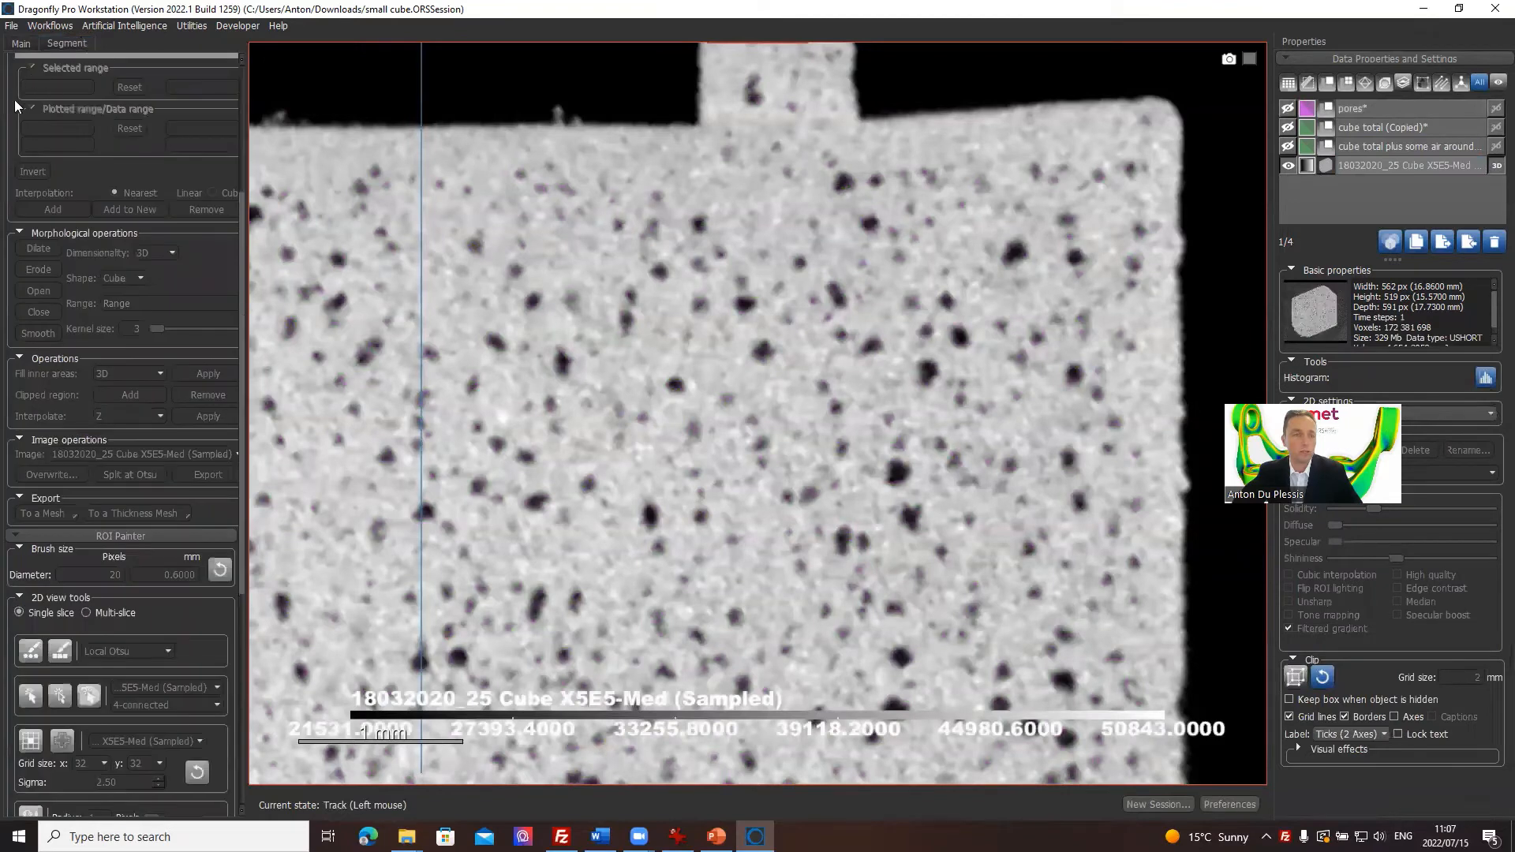
{"action": "scroll", "coordinate": [114, 146], "scroll_direction": "up", "scroll_amount": 2}
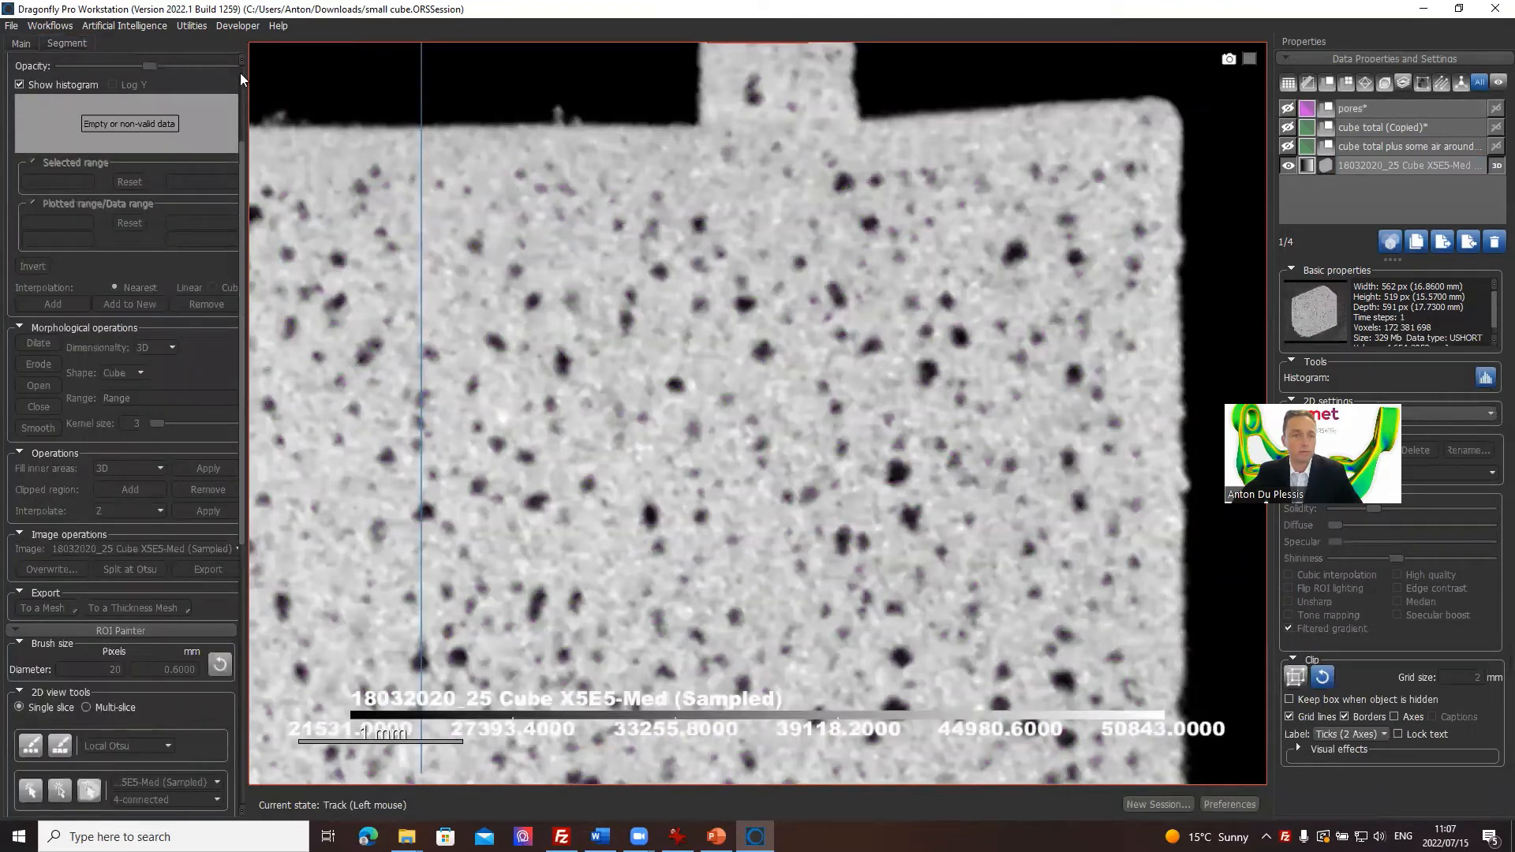
{"action": "scroll", "coordinate": [241, 74], "scroll_direction": "up", "scroll_amount": 3}
{"action": "left_click", "coordinate": [42, 166]}
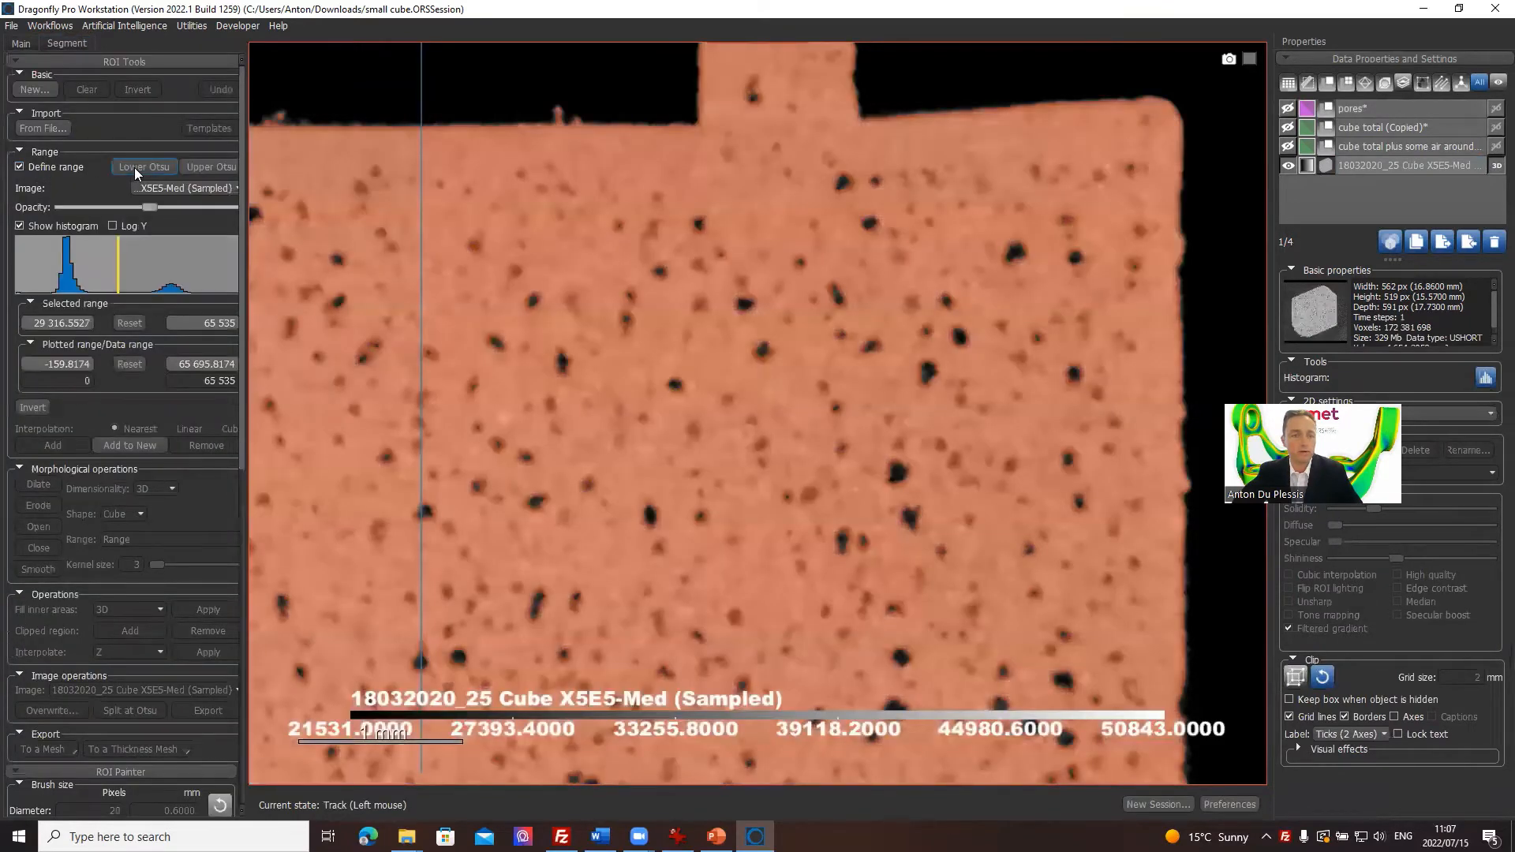
{"action": "left_click", "coordinate": [134, 167]}
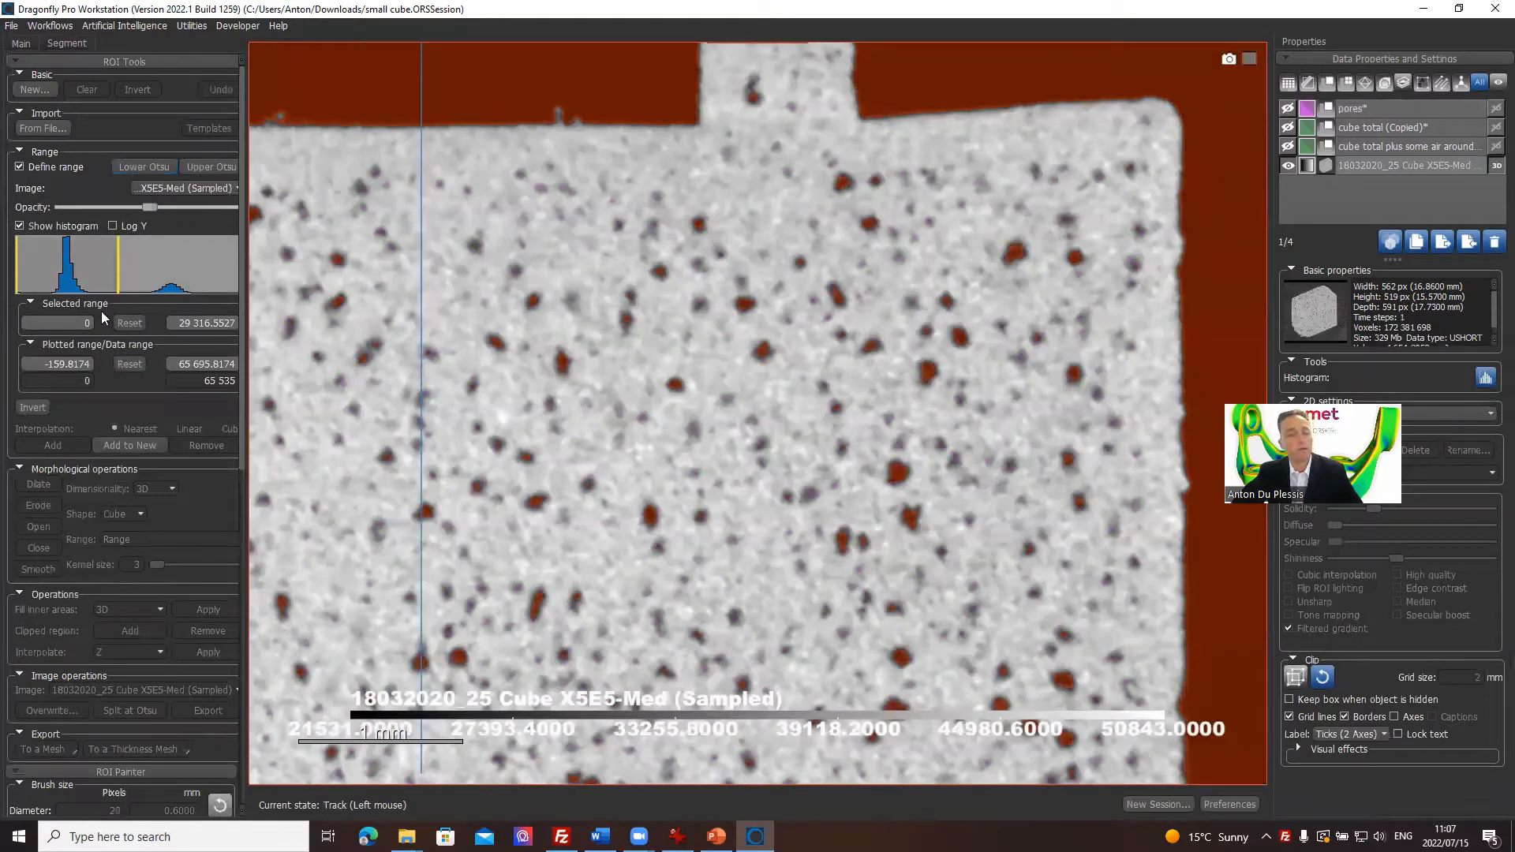
{"action": "left_click", "coordinate": [130, 446]}
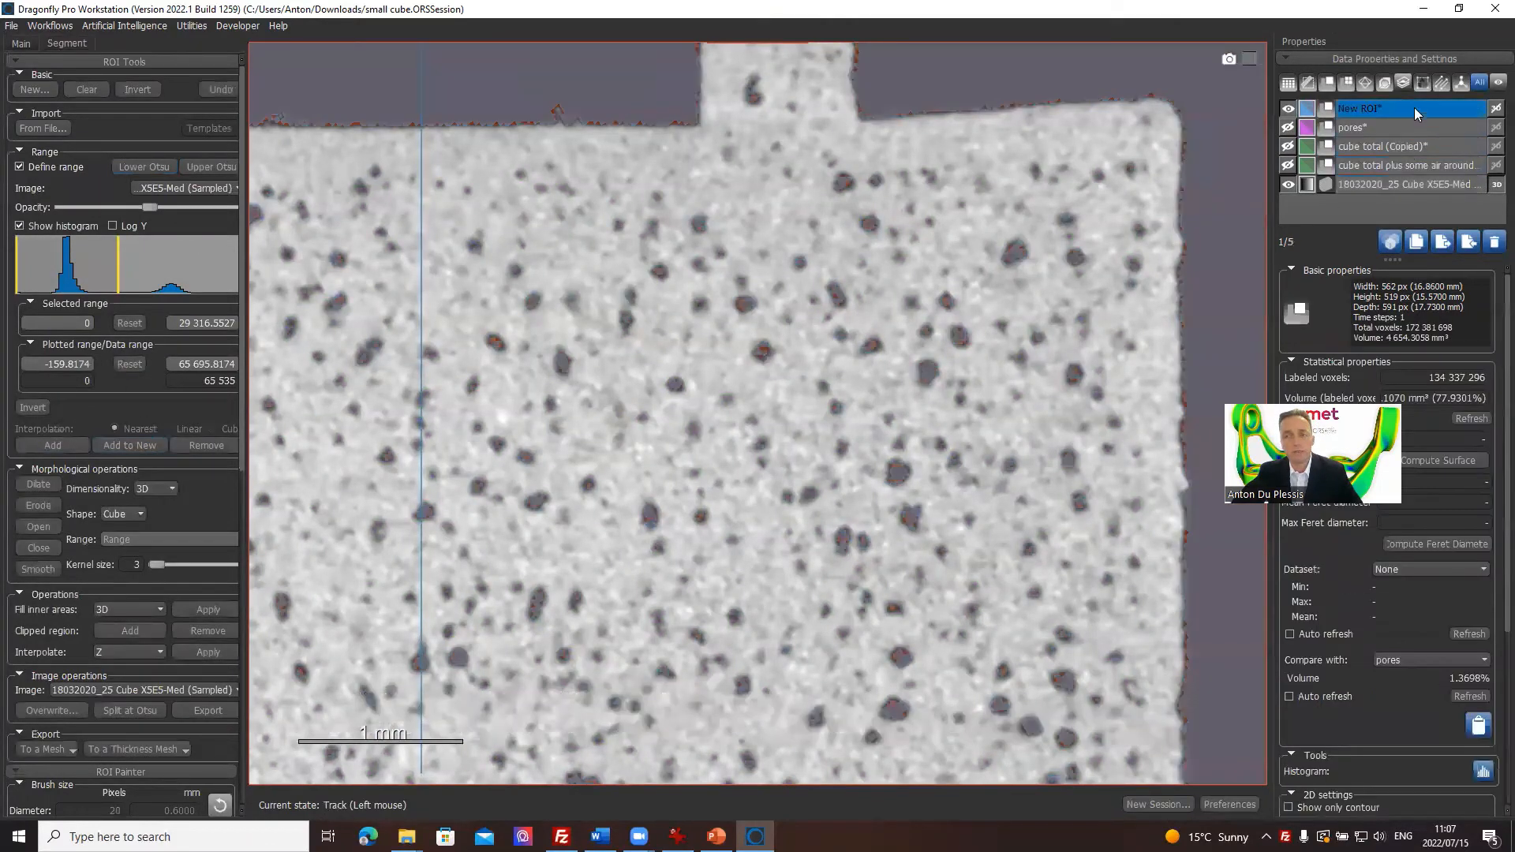
Rename the new ROI as otsu_pores and turn off the range definition.
{"action": "double_click", "coordinate": [1414, 107]}
{"action": "type", "text": "oi"}
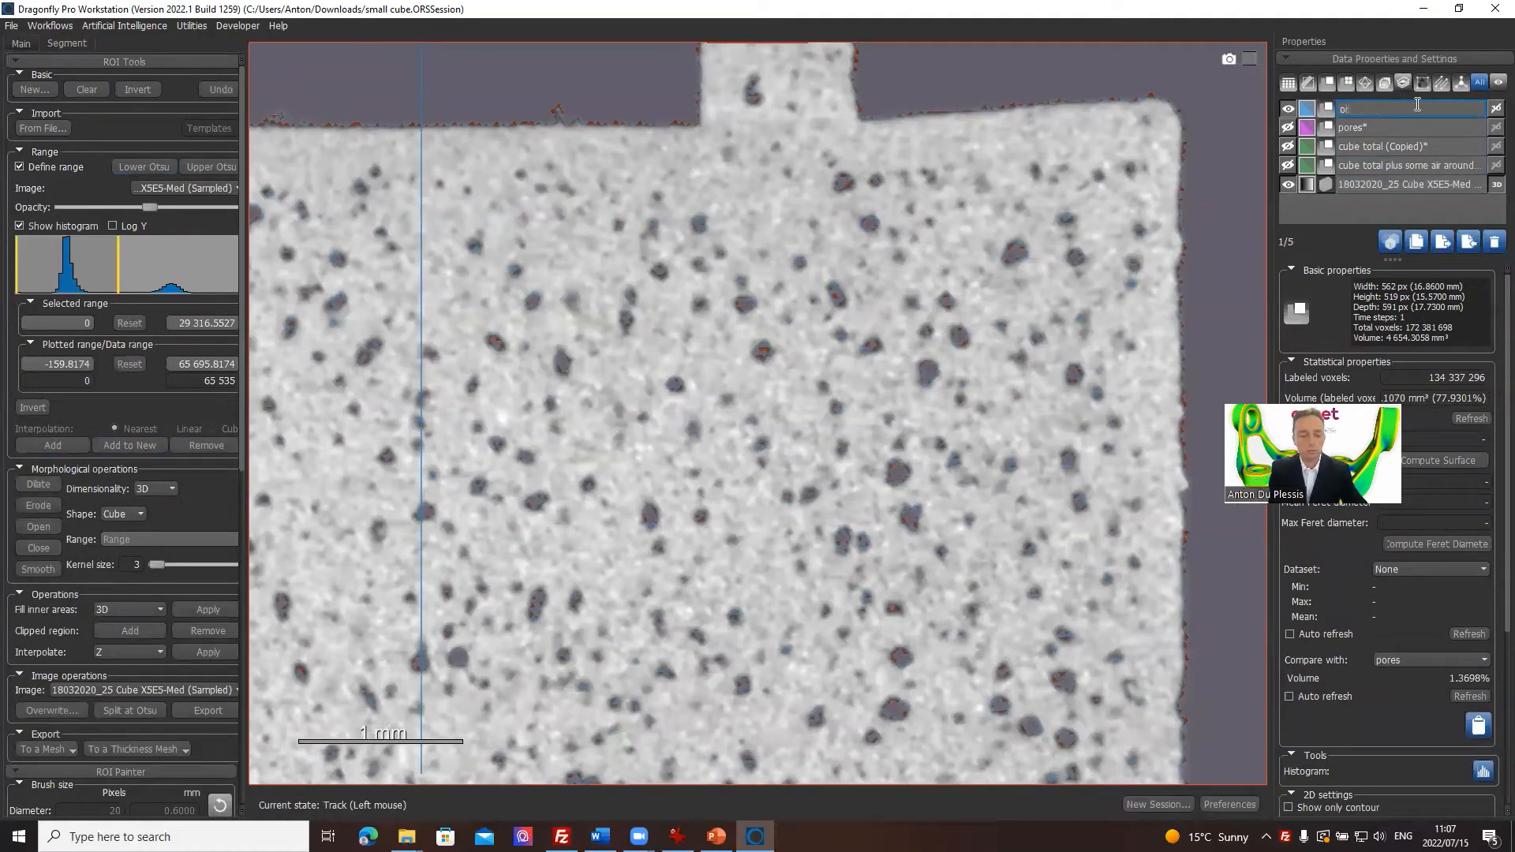
{"action": "type", "text": "su_pore"}
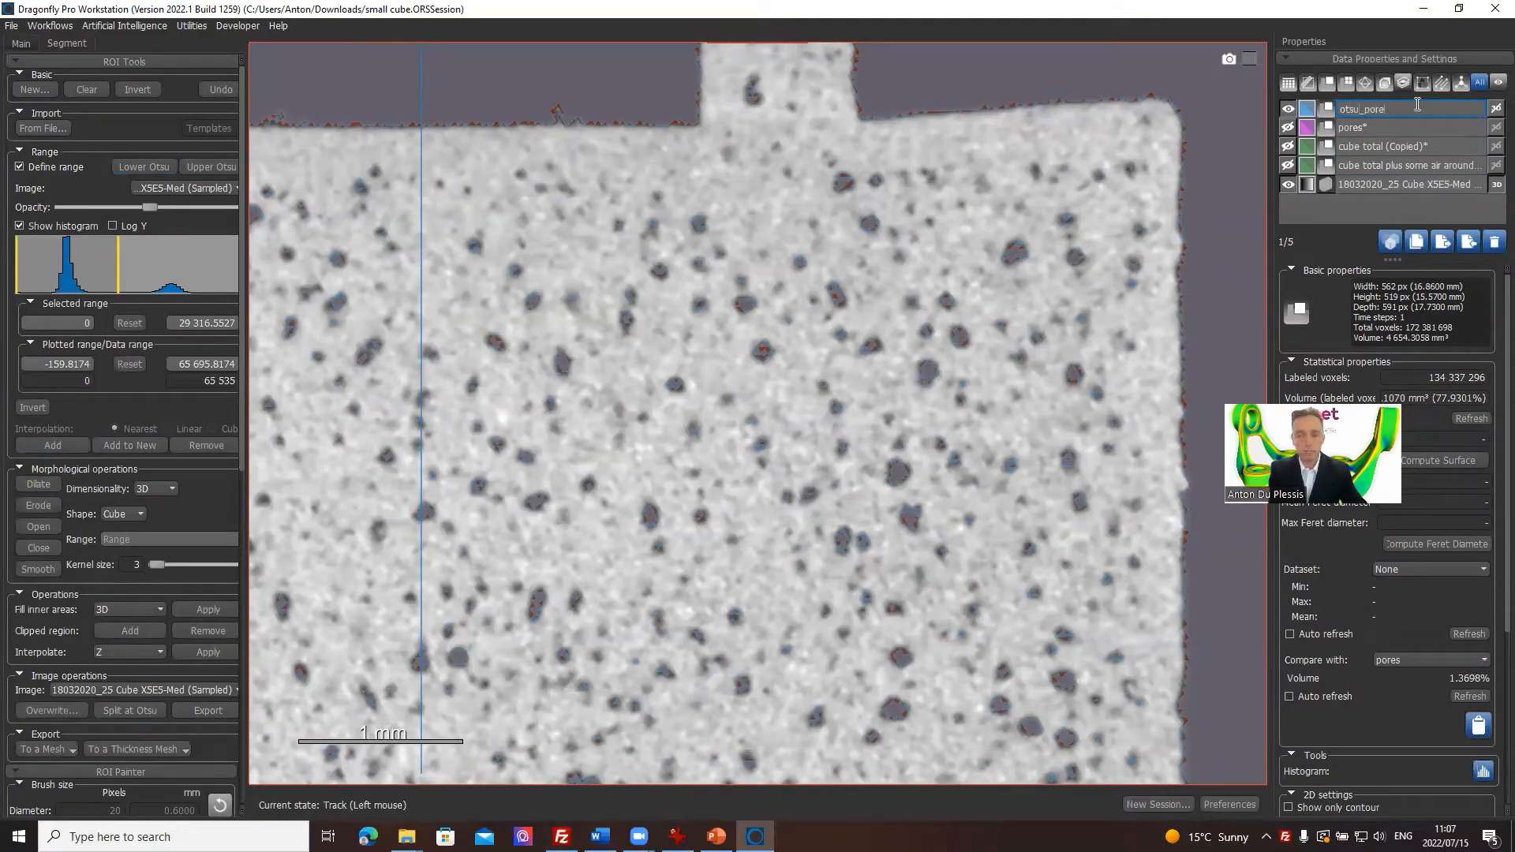
{"action": "type", "text": "s*"}
{"action": "key", "text": "Return"}
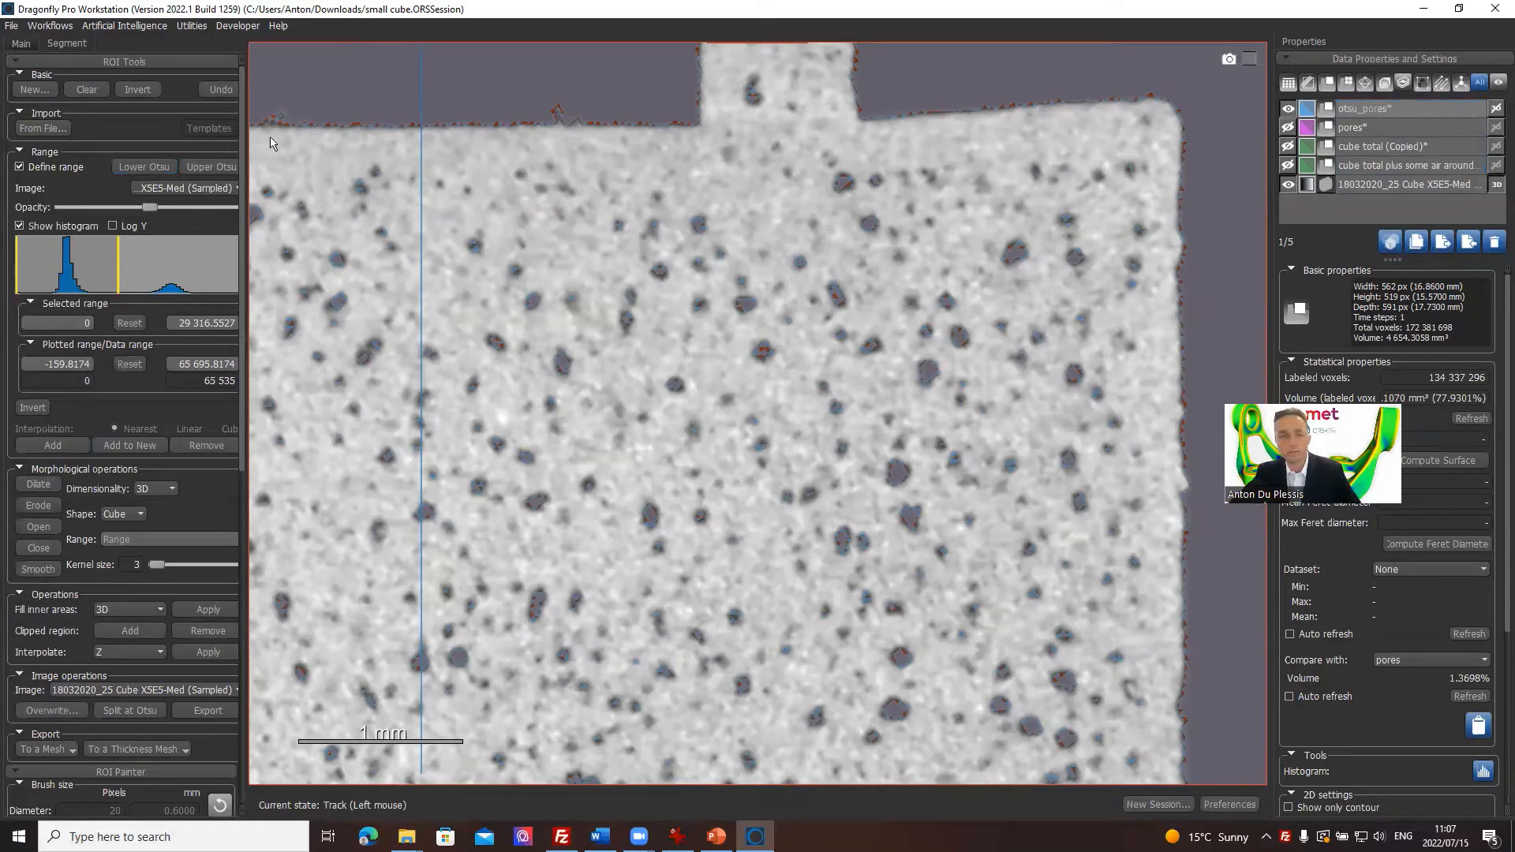
{"action": "left_click", "coordinate": [19, 167]}
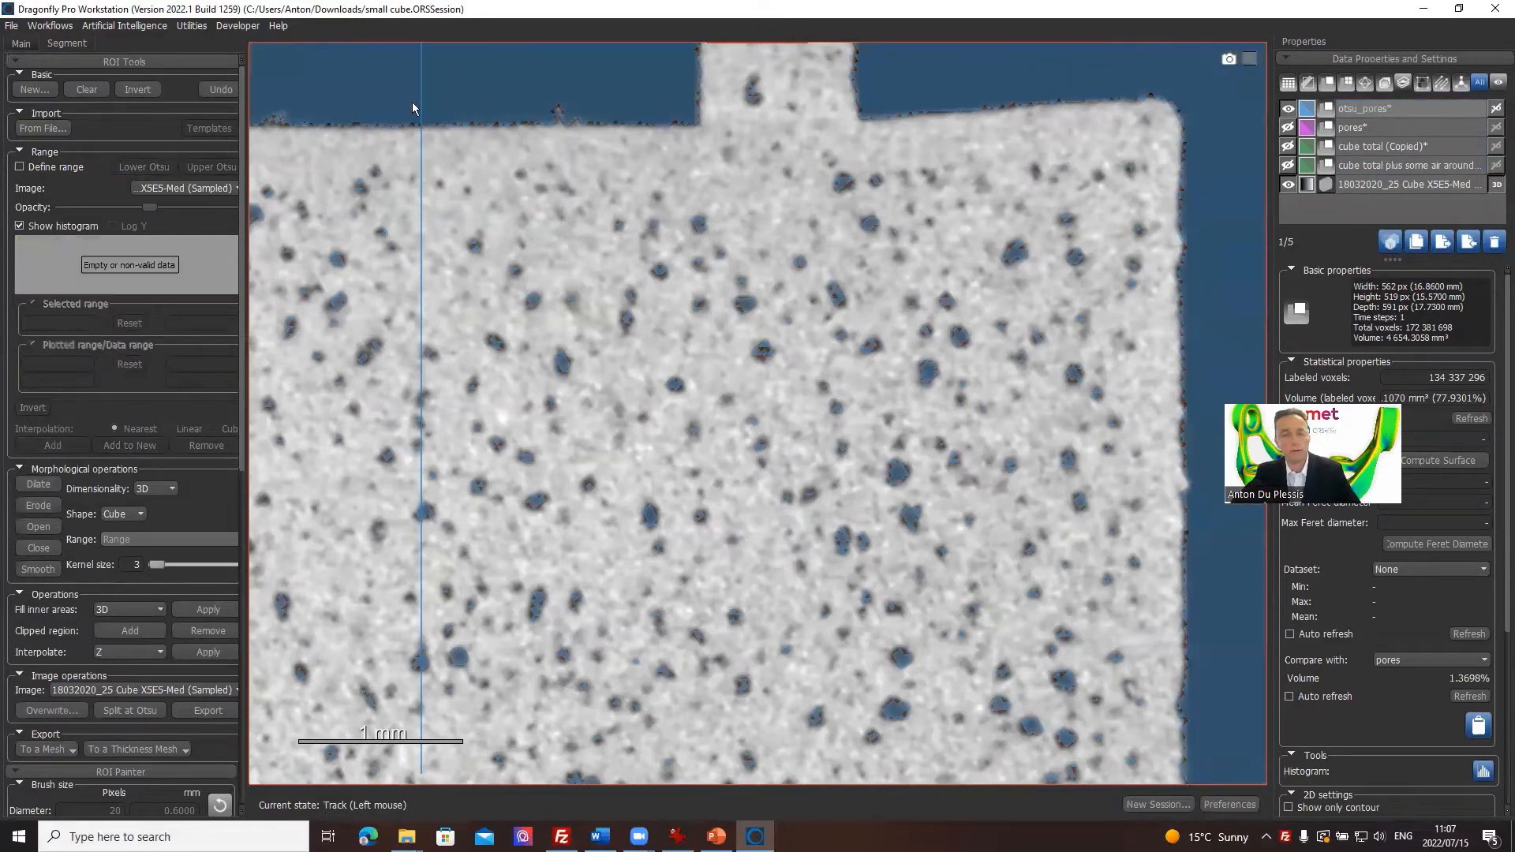
Remove the largest 6-connected island from the otsu_pores ROI so the surrounding air is excluded.
{"action": "left_click", "coordinate": [1392, 108]}
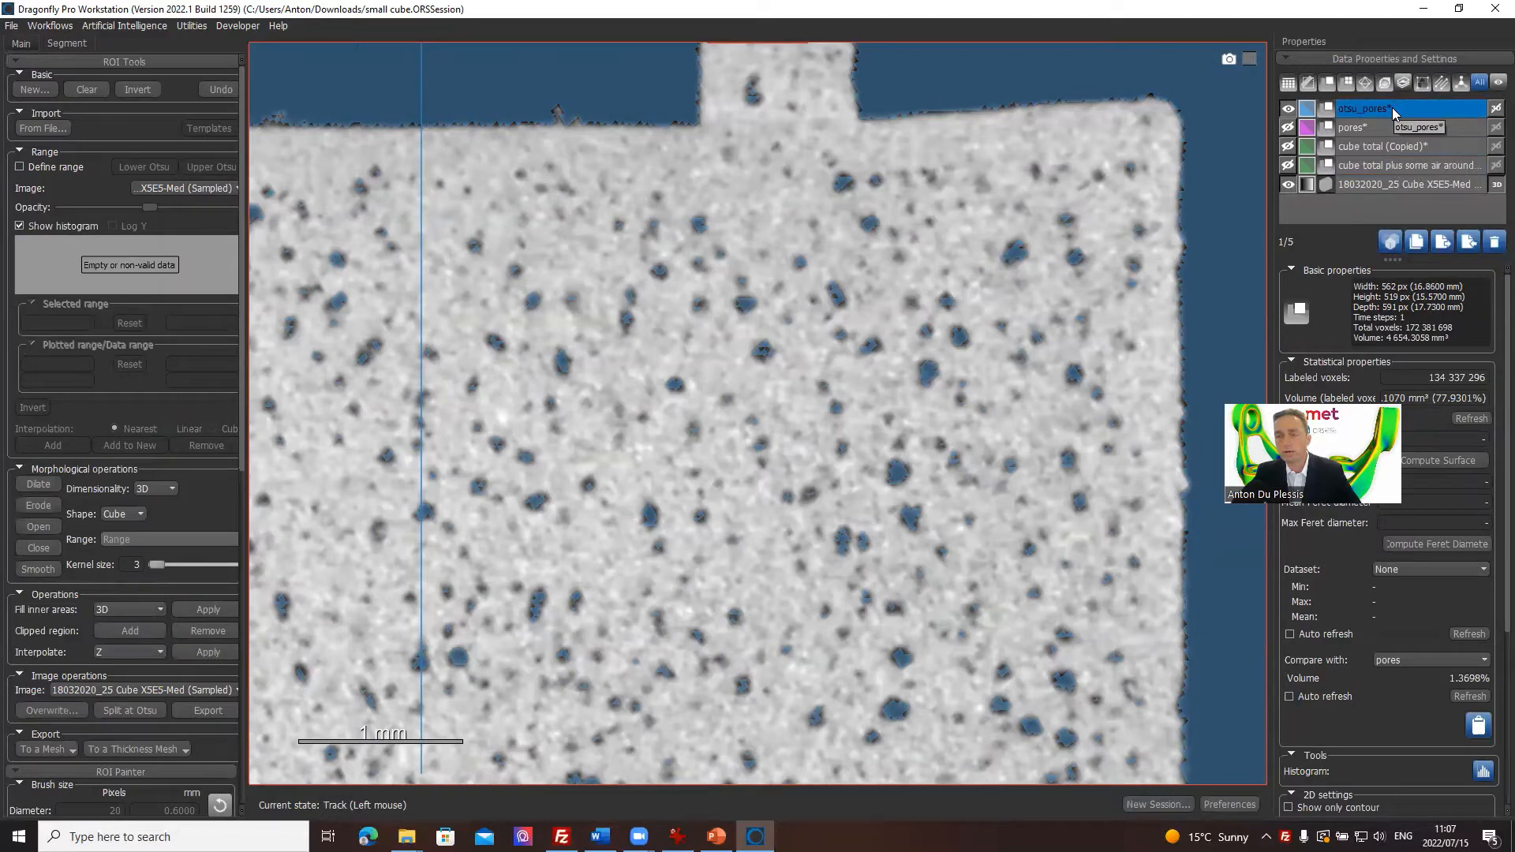
{"action": "scroll", "coordinate": [962, 230], "scroll_direction": "down", "scroll_amount": 3}
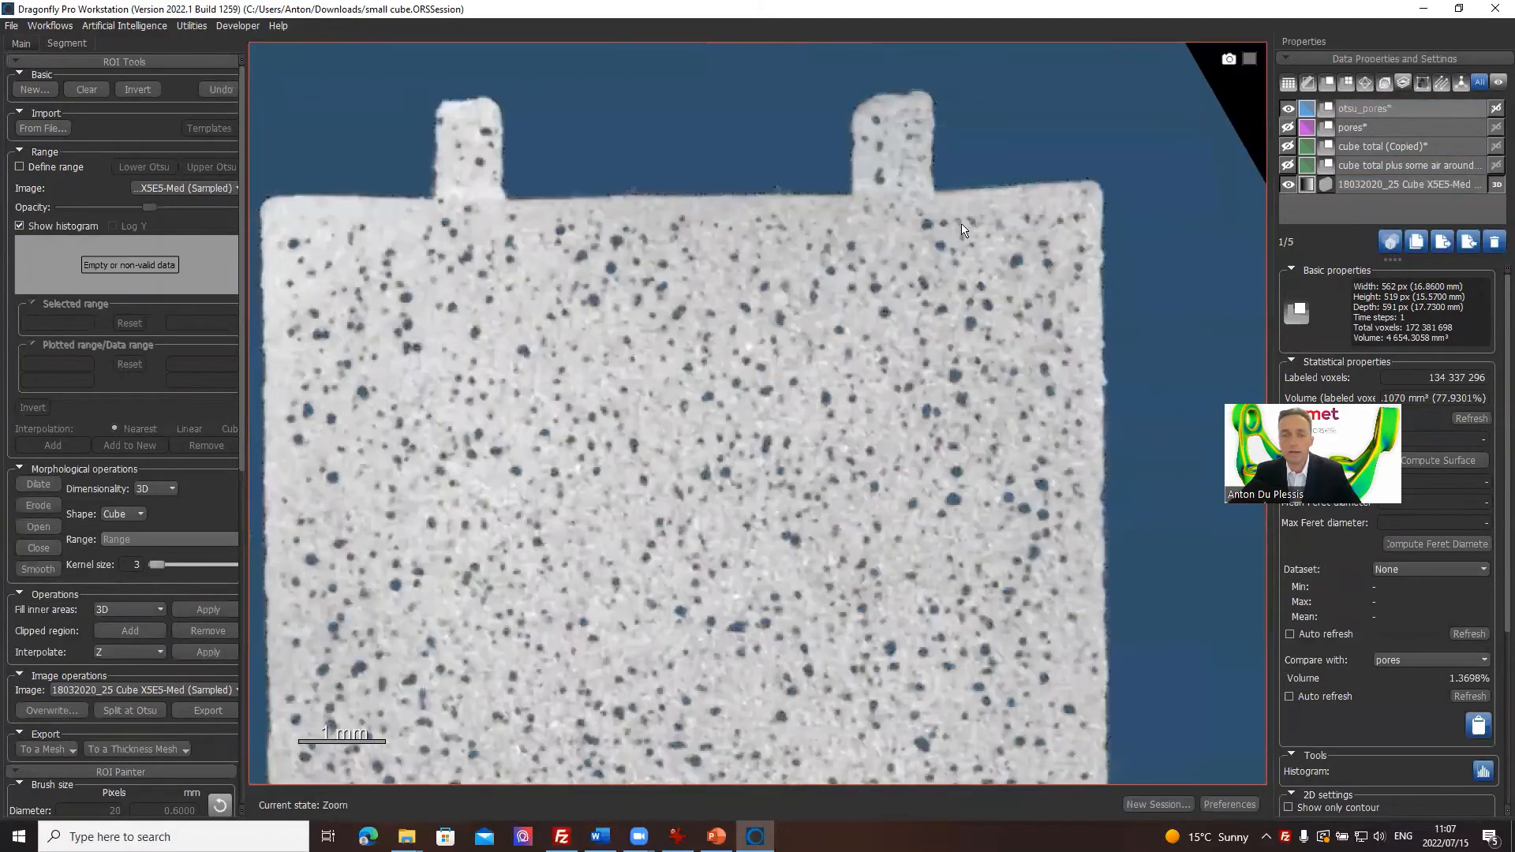
{"action": "scroll", "coordinate": [967, 228], "scroll_direction": "down", "scroll_amount": 2}
{"action": "left_click", "coordinate": [1388, 107]}
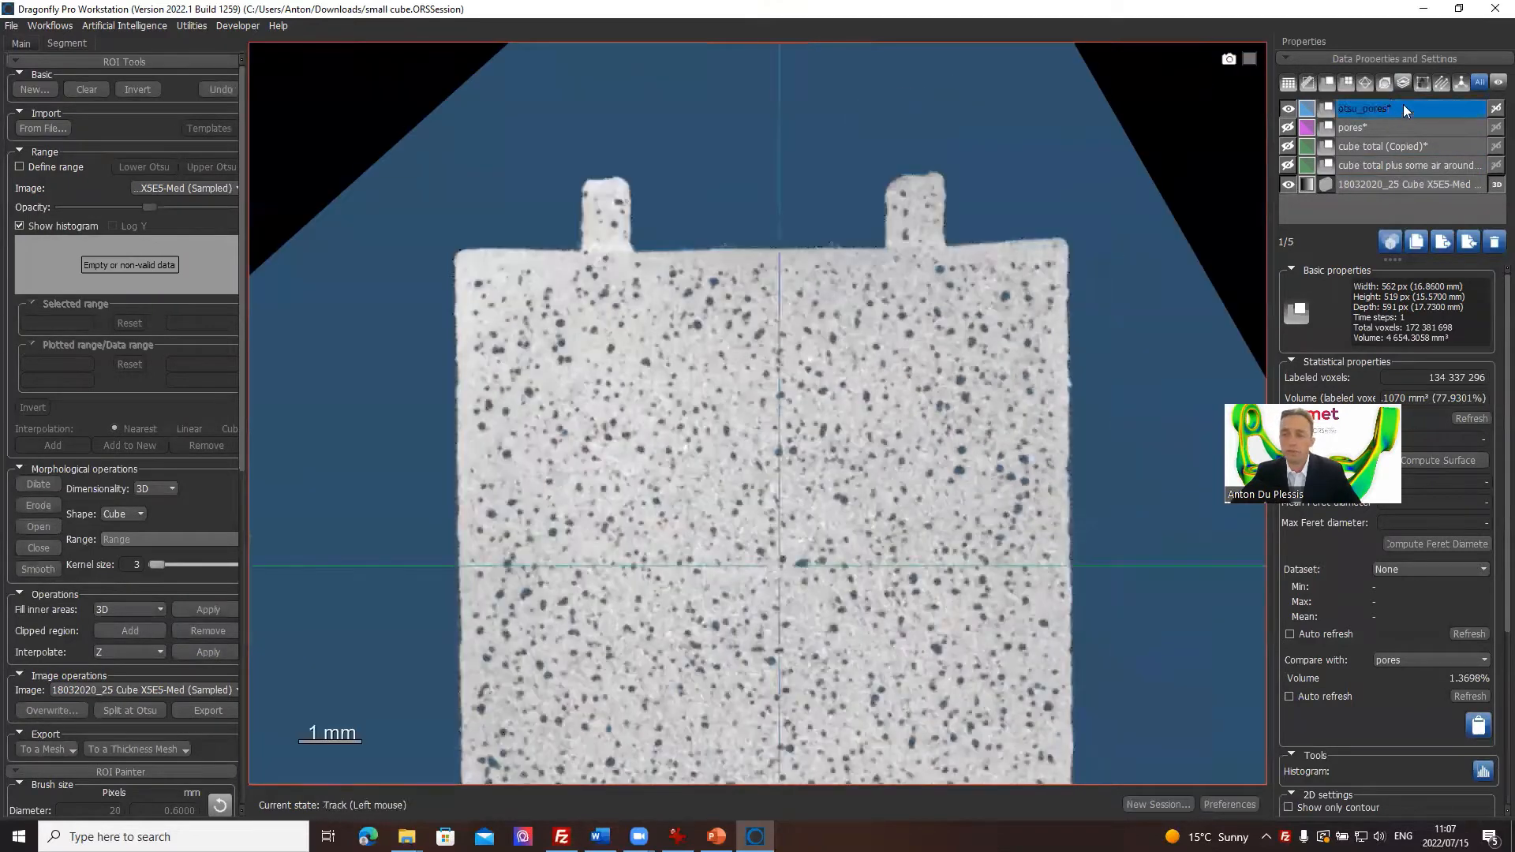
{"action": "right_click", "coordinate": [1403, 104]}
{"action": "mouse_move", "coordinate": [1418, 197]}
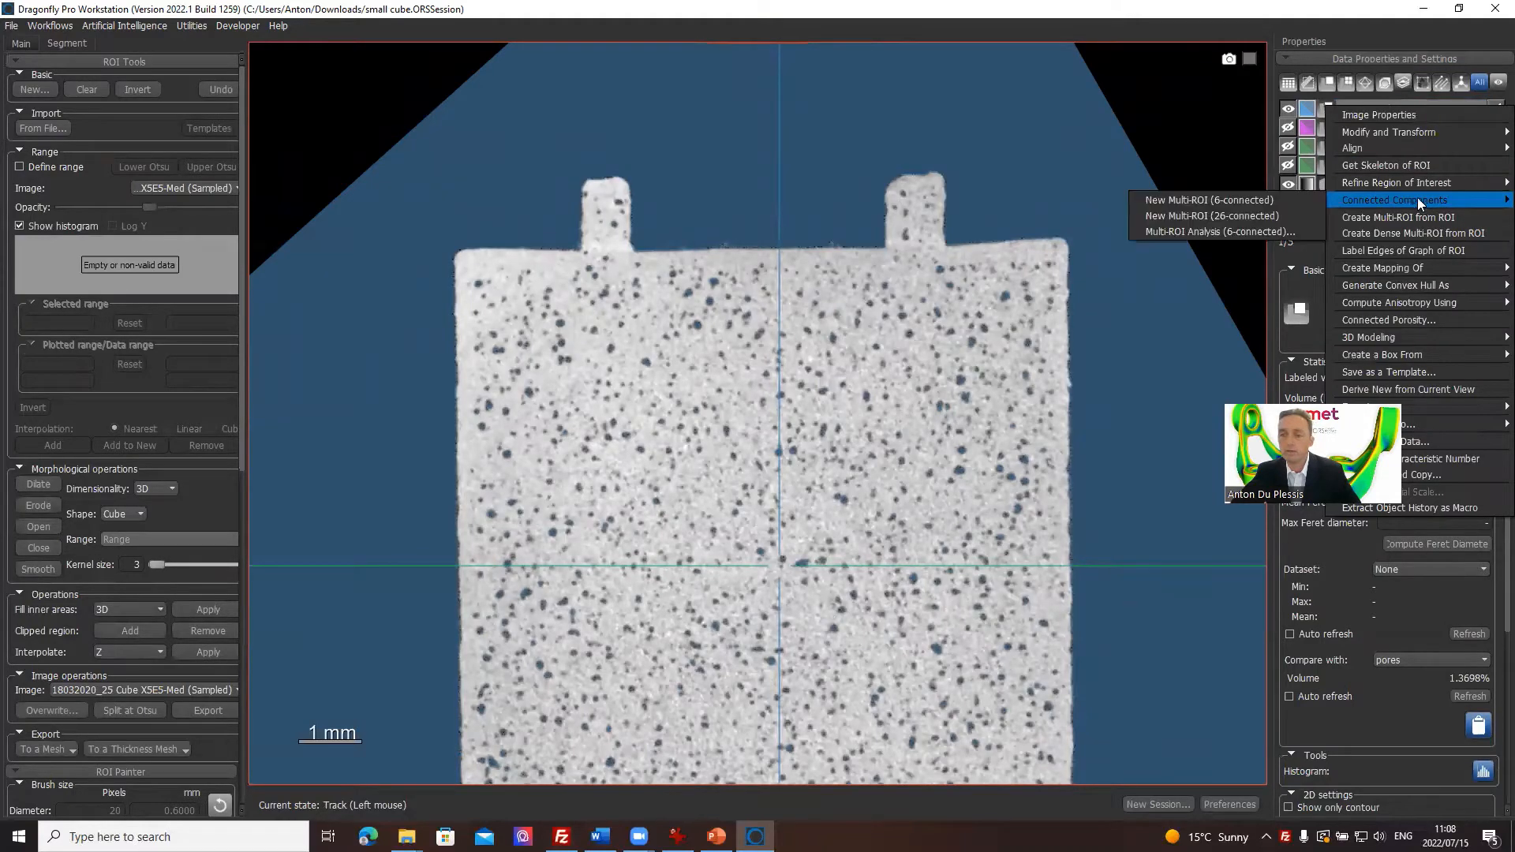
{"action": "mouse_move", "coordinate": [1102, 183]}
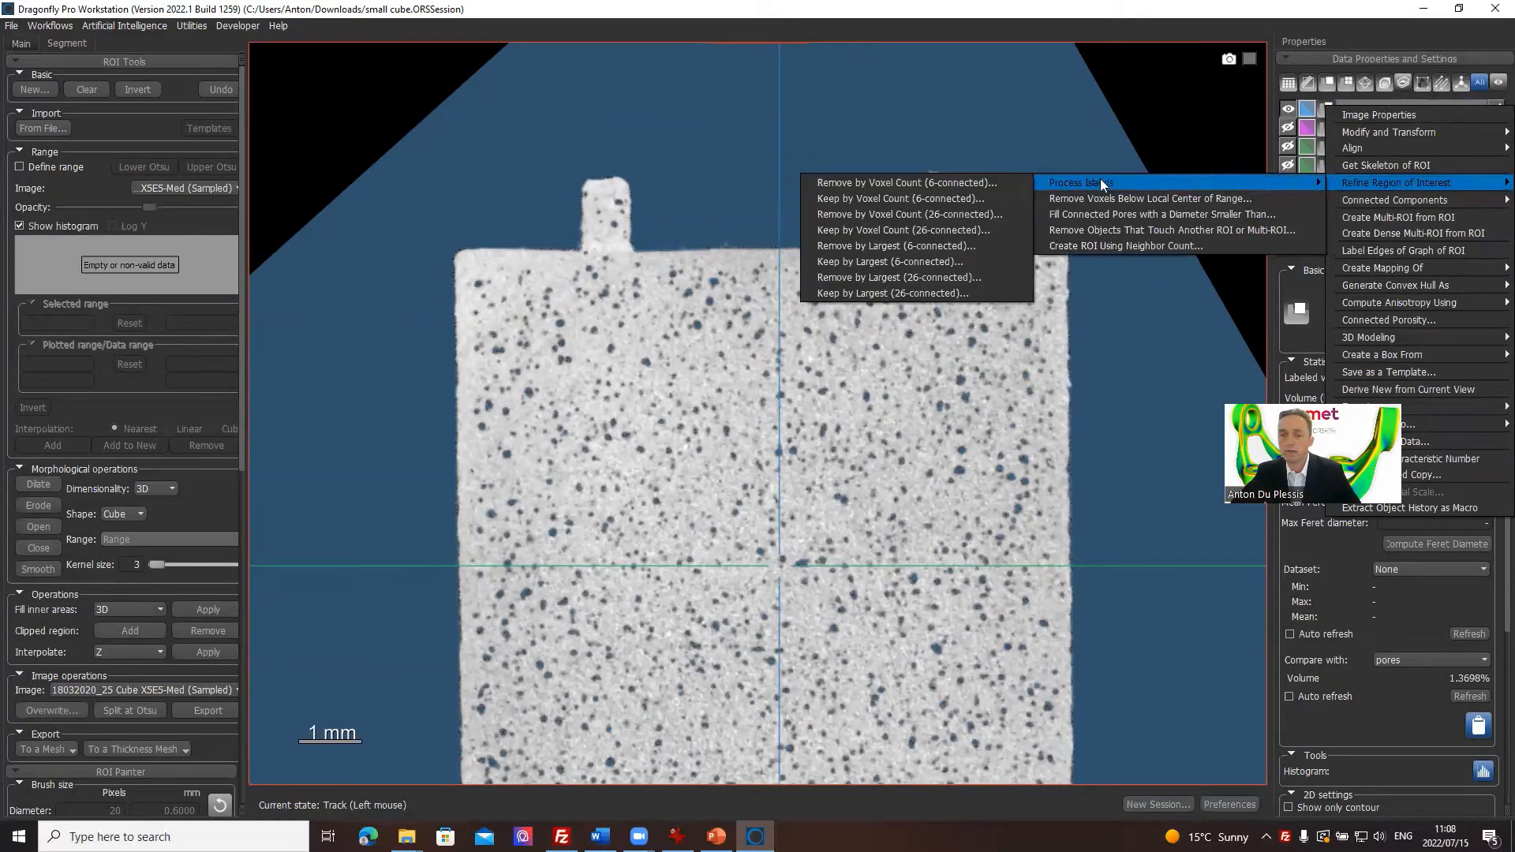
{"action": "left_click", "coordinate": [887, 247]}
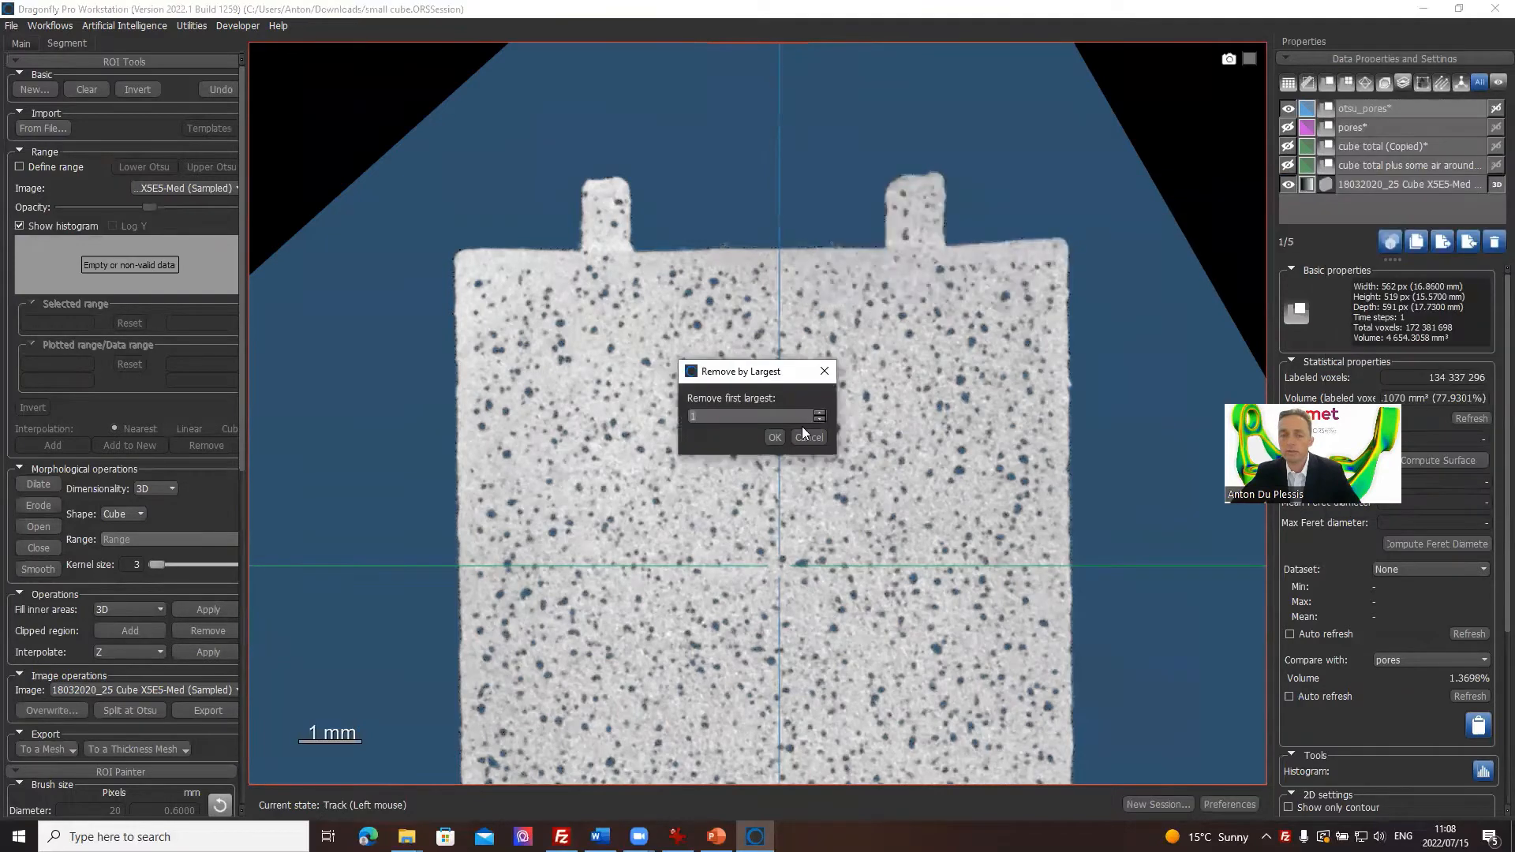
{"action": "left_click", "coordinate": [775, 437]}
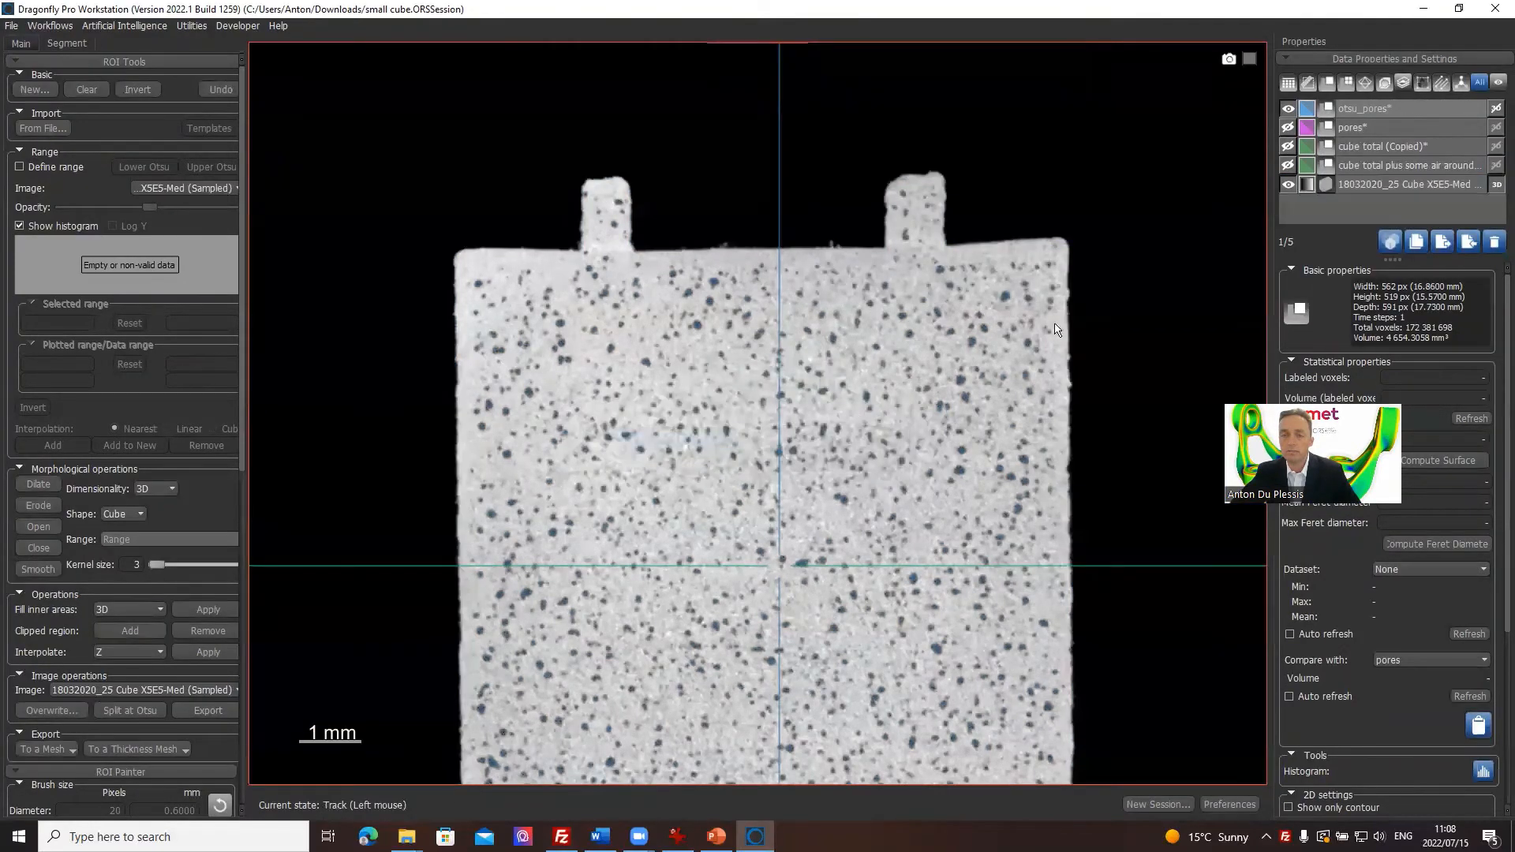
Compare the pores ROI with otsu_pores on the enlarged slice by showing and hiding the pores overlay.
{"action": "scroll", "coordinate": [959, 312], "scroll_direction": "up", "scroll_amount": 2}
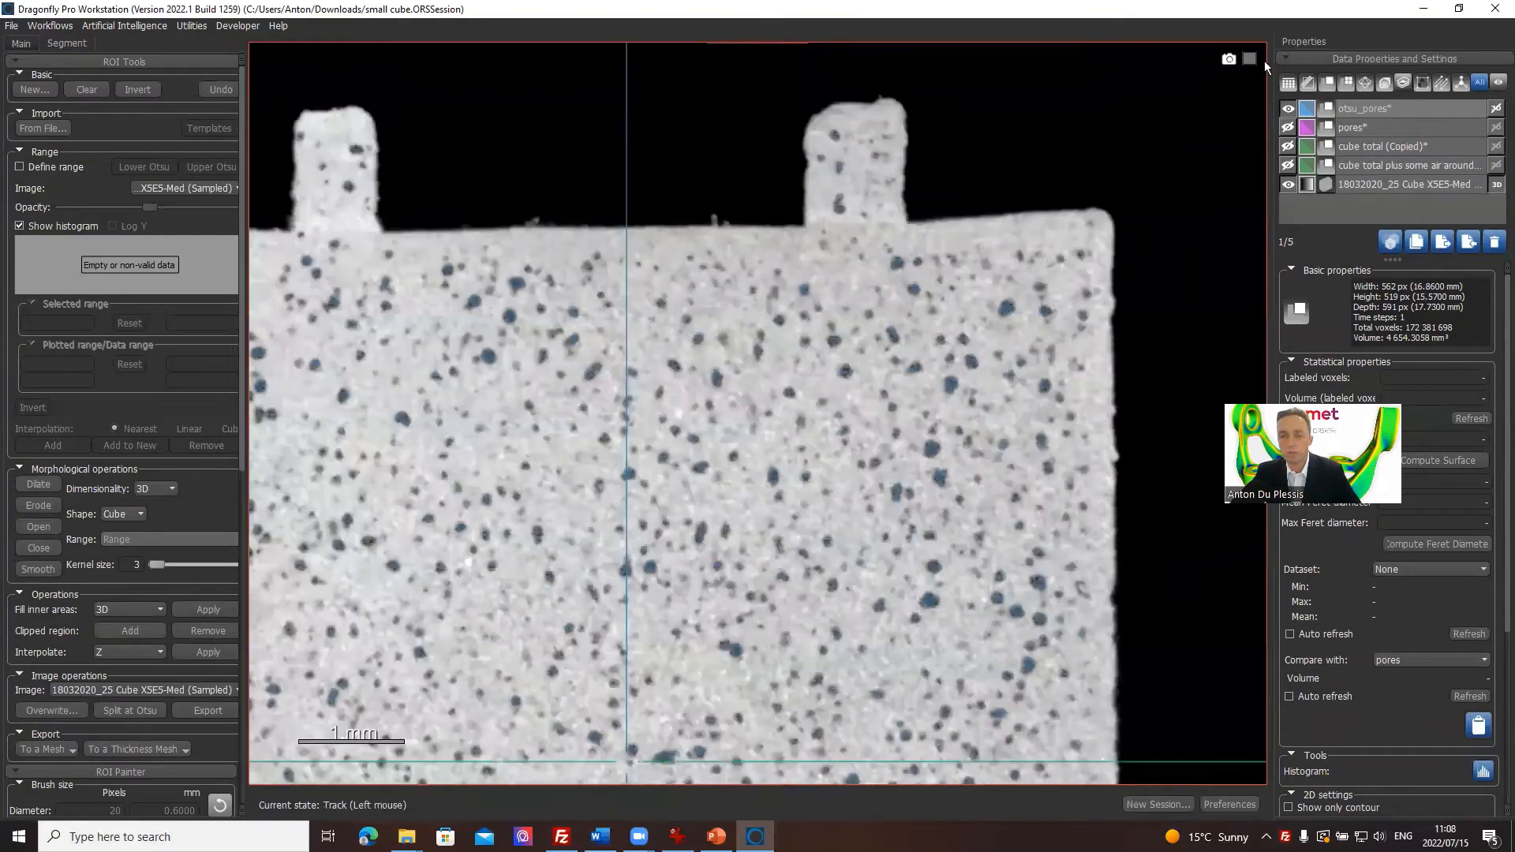
{"action": "scroll", "coordinate": [1002, 394], "scroll_direction": "up", "scroll_amount": 2}
{"action": "left_click", "coordinate": [1288, 130]}
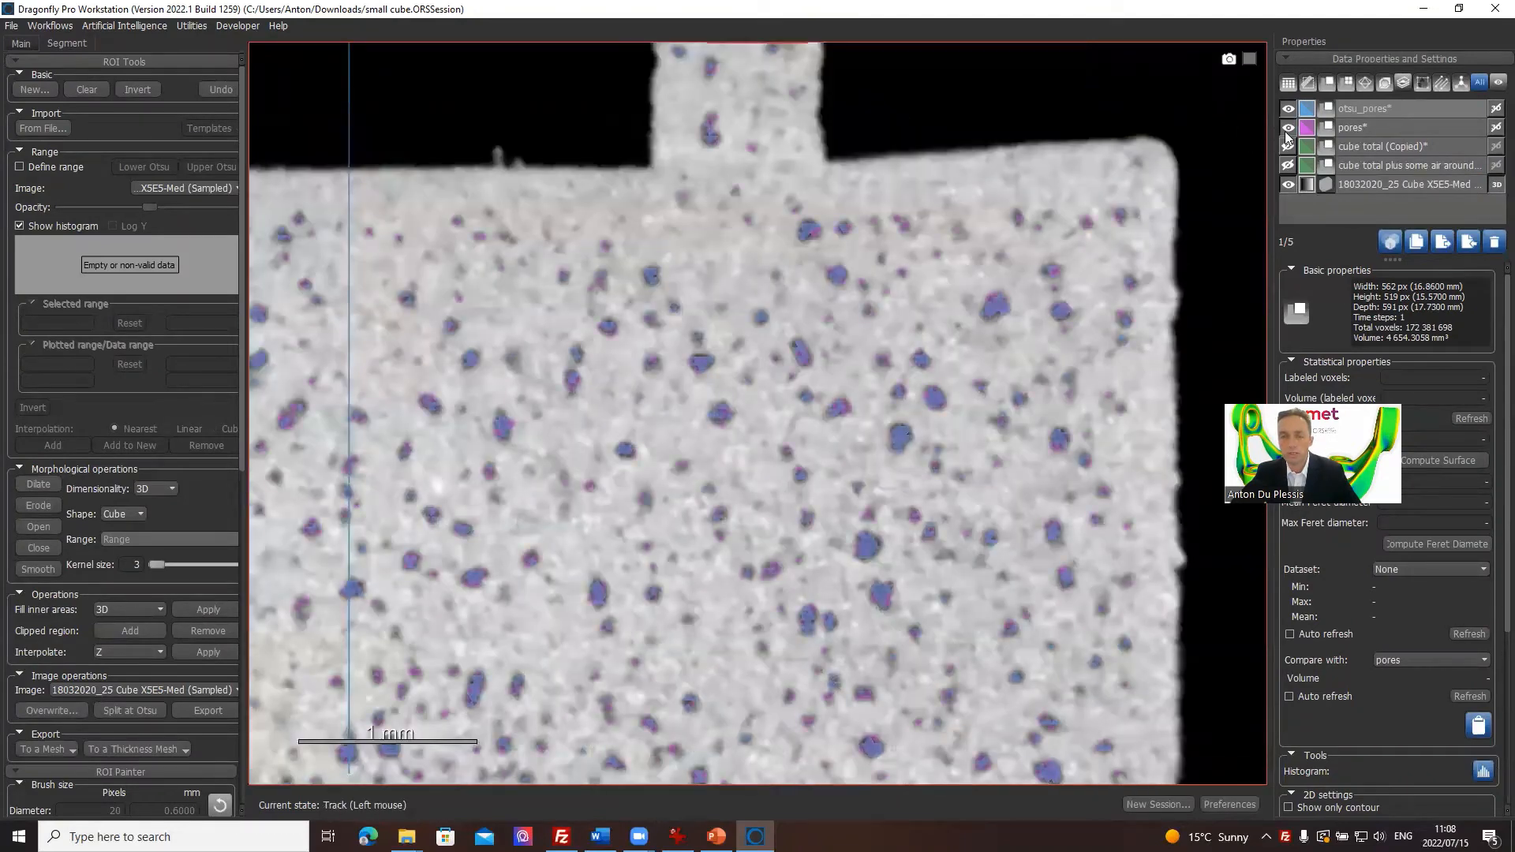
{"action": "left_click", "coordinate": [1286, 132]}
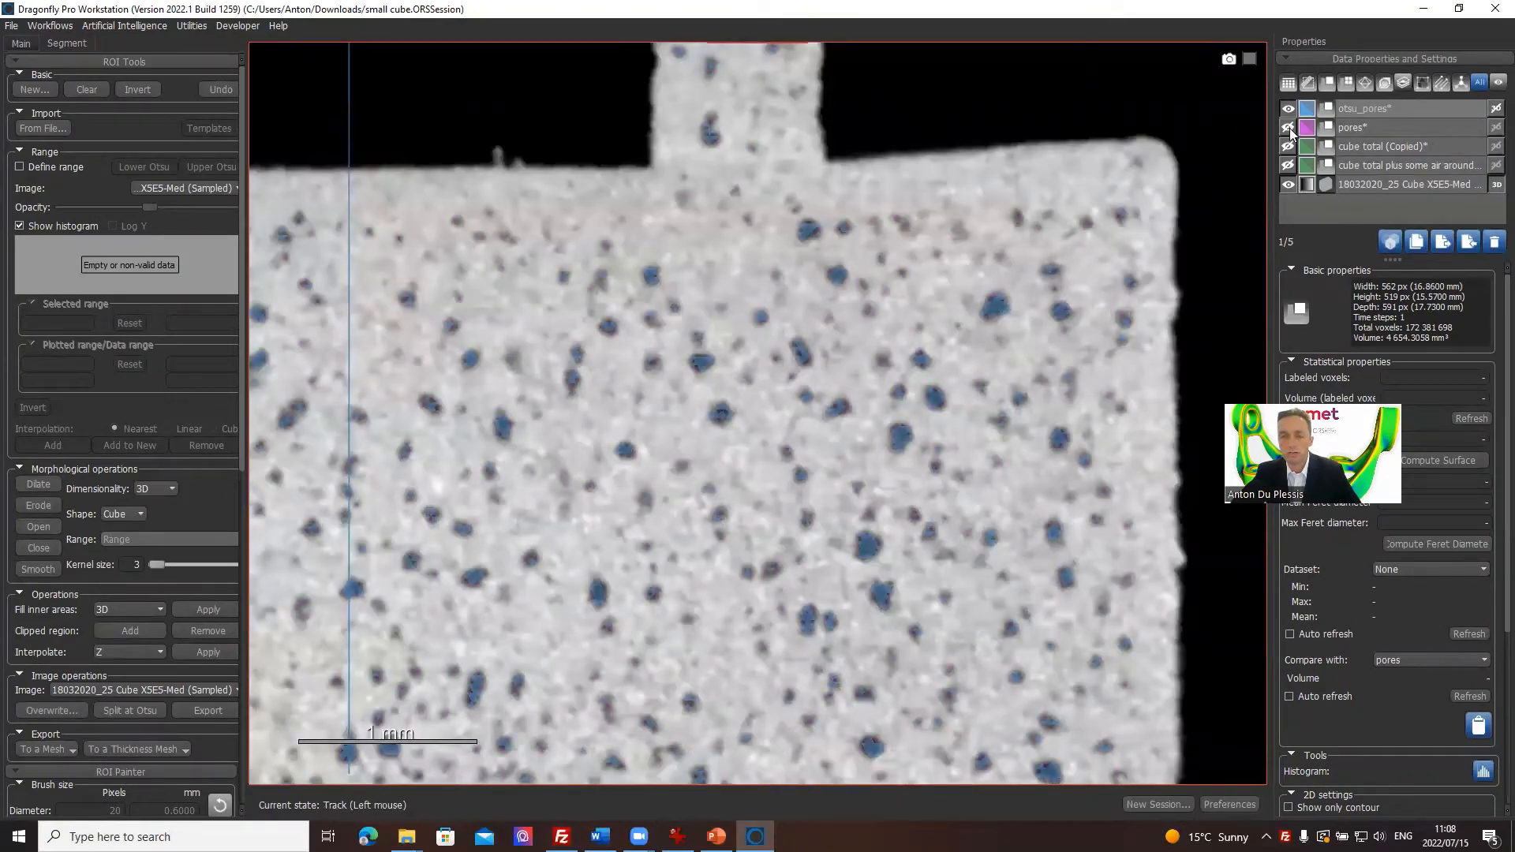
{"action": "double_click", "coordinate": [1359, 128]}
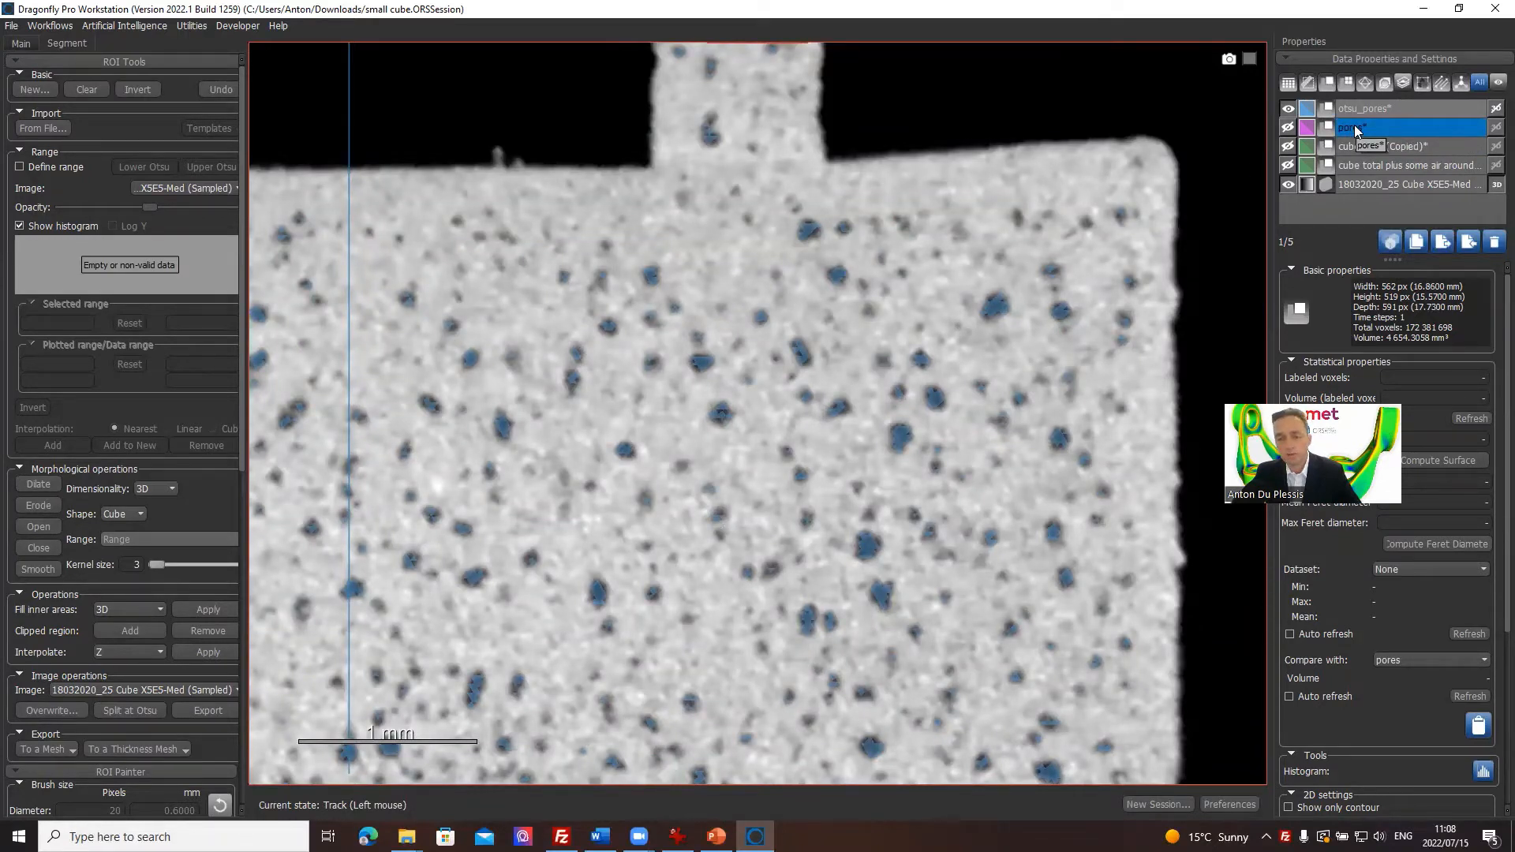
{"action": "key", "text": "Return"}
{"action": "left_click", "coordinate": [1287, 129]}
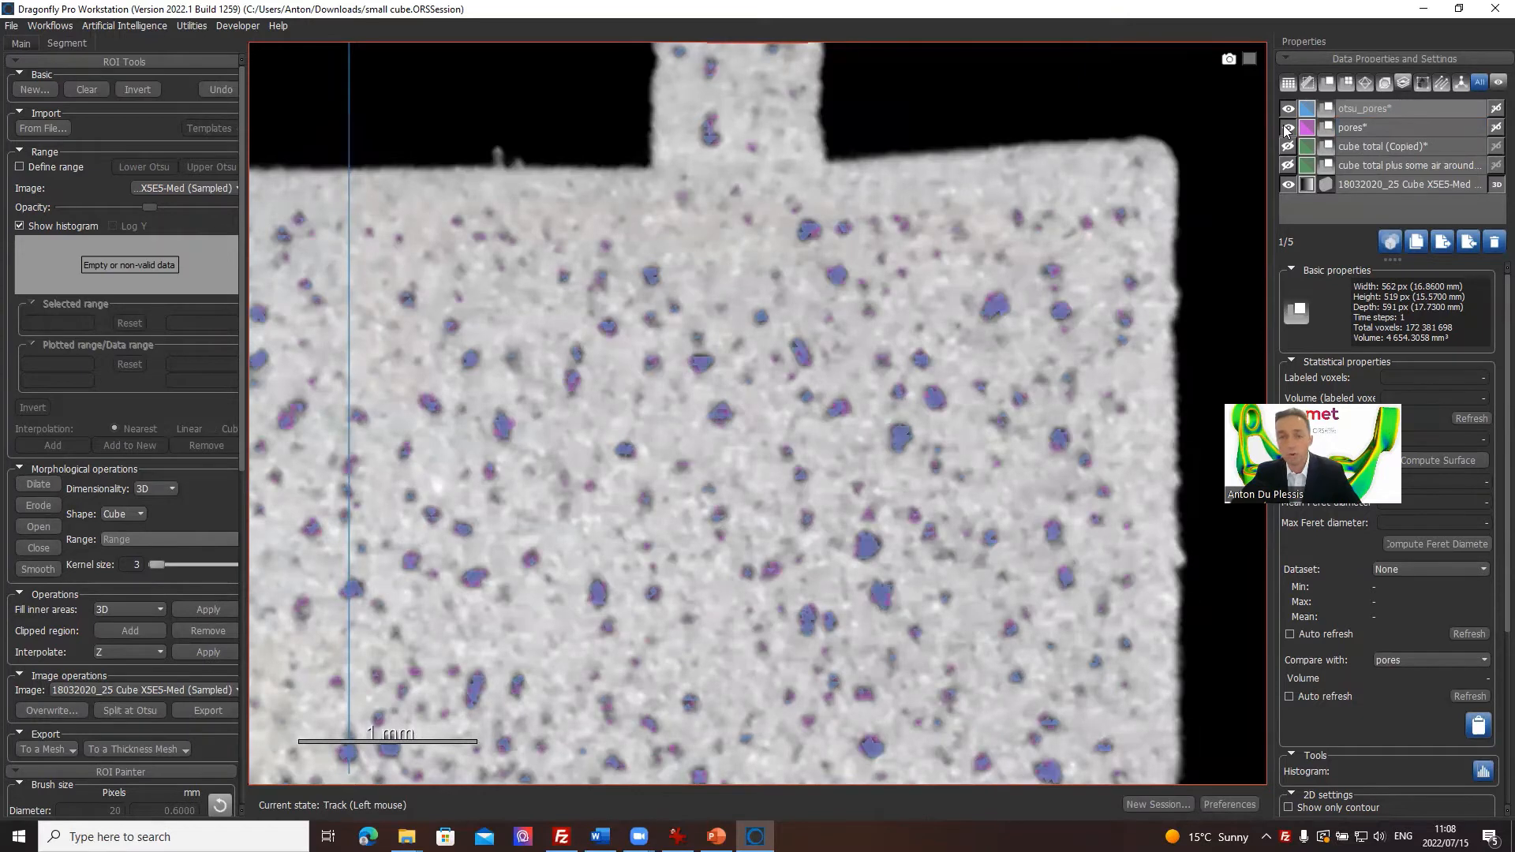
{"action": "left_click", "coordinate": [1287, 129]}
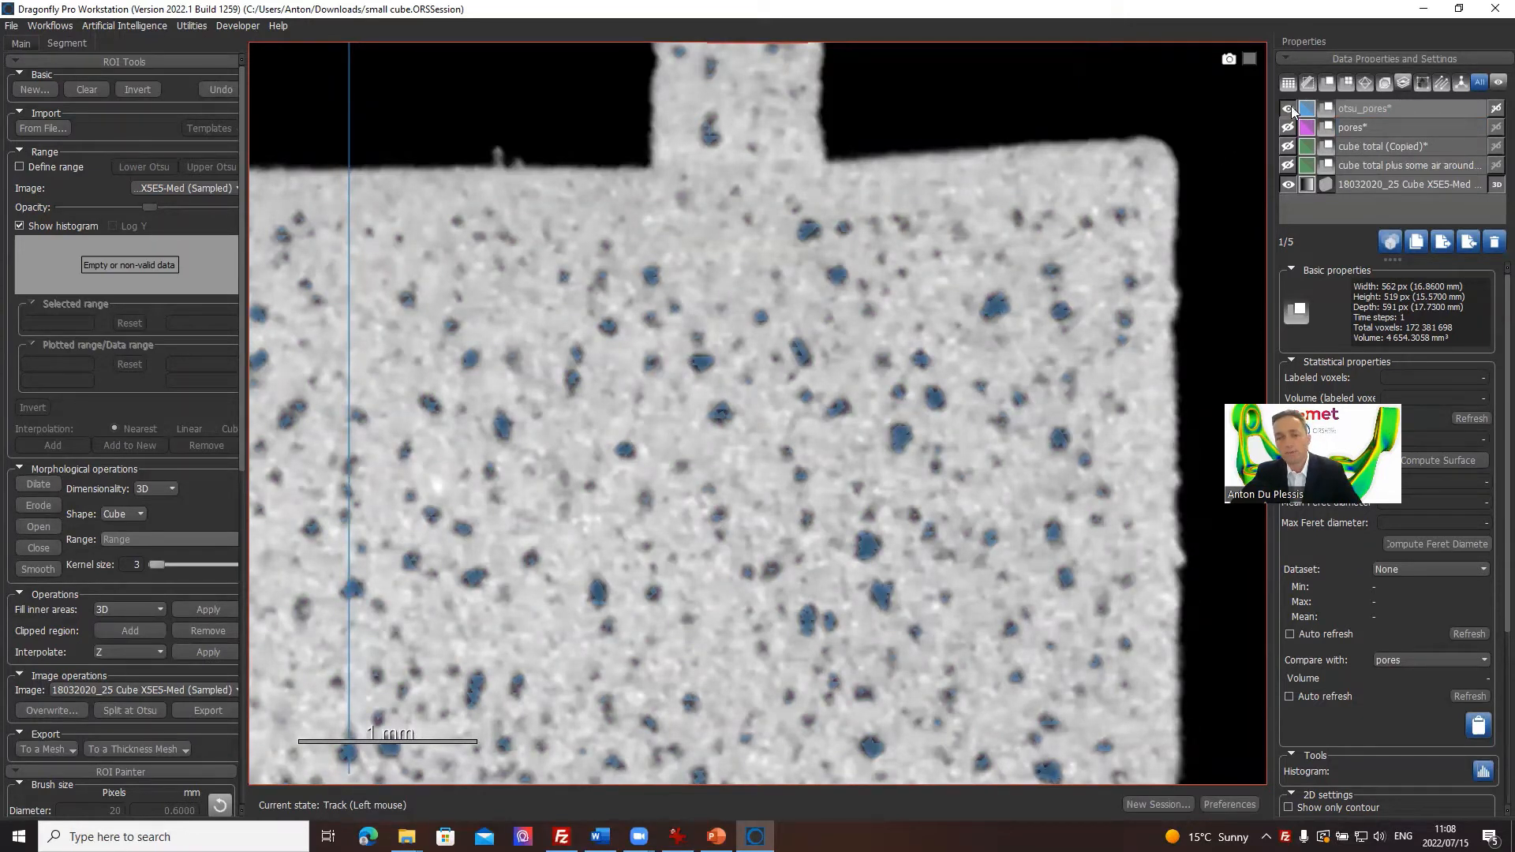
Hide the otsu_pores ROI and show only the pores ROI over the scan to inspect its coverage.
{"action": "left_click", "coordinate": [1385, 113]}
{"action": "left_click", "coordinate": [1288, 108]}
{"action": "left_click", "coordinate": [1354, 128]}
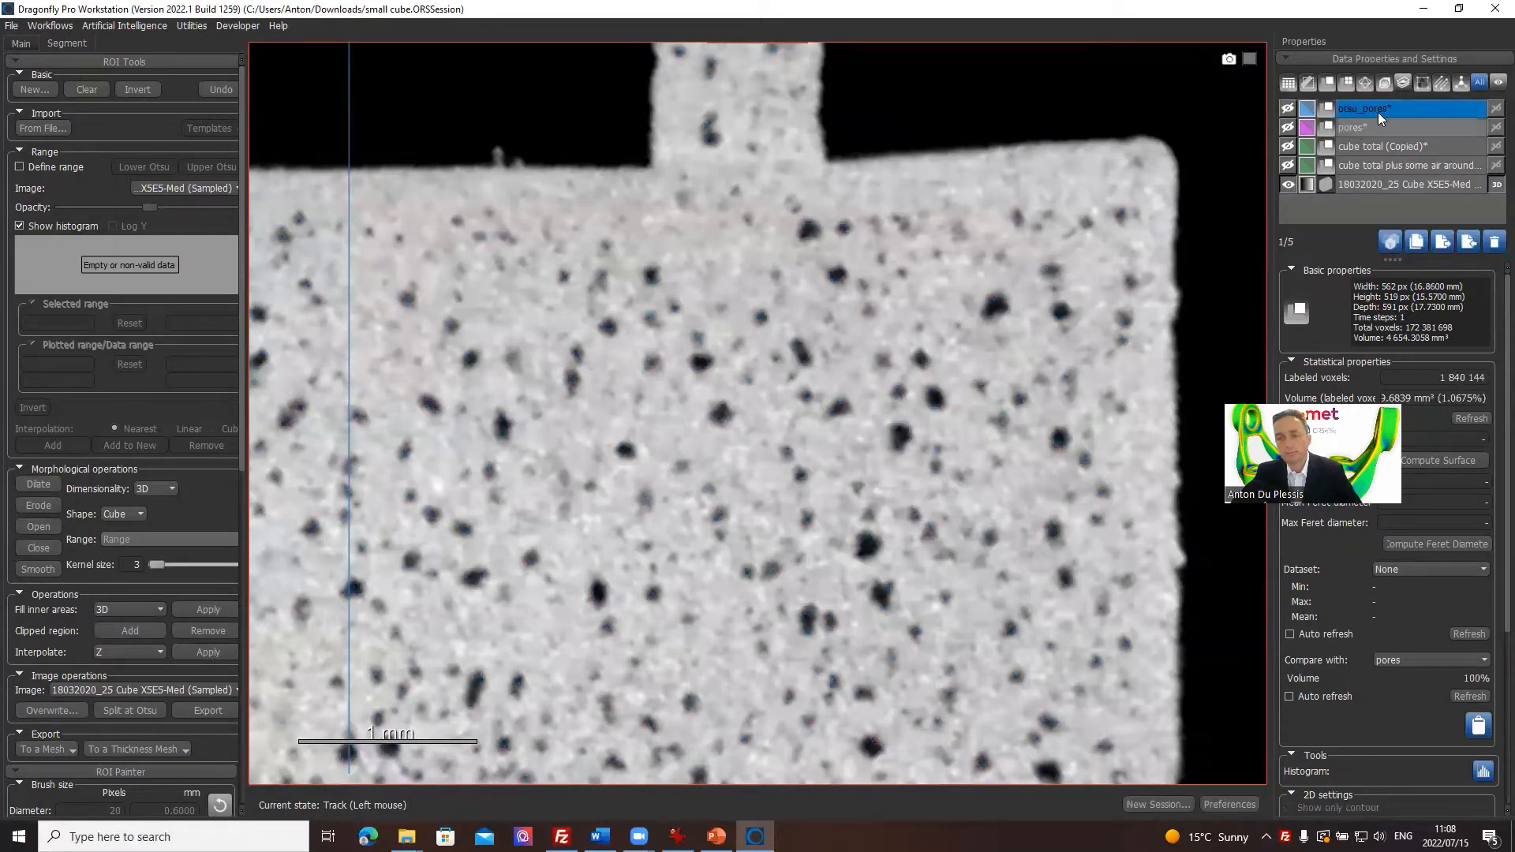
{"action": "left_click", "coordinate": [1288, 127]}
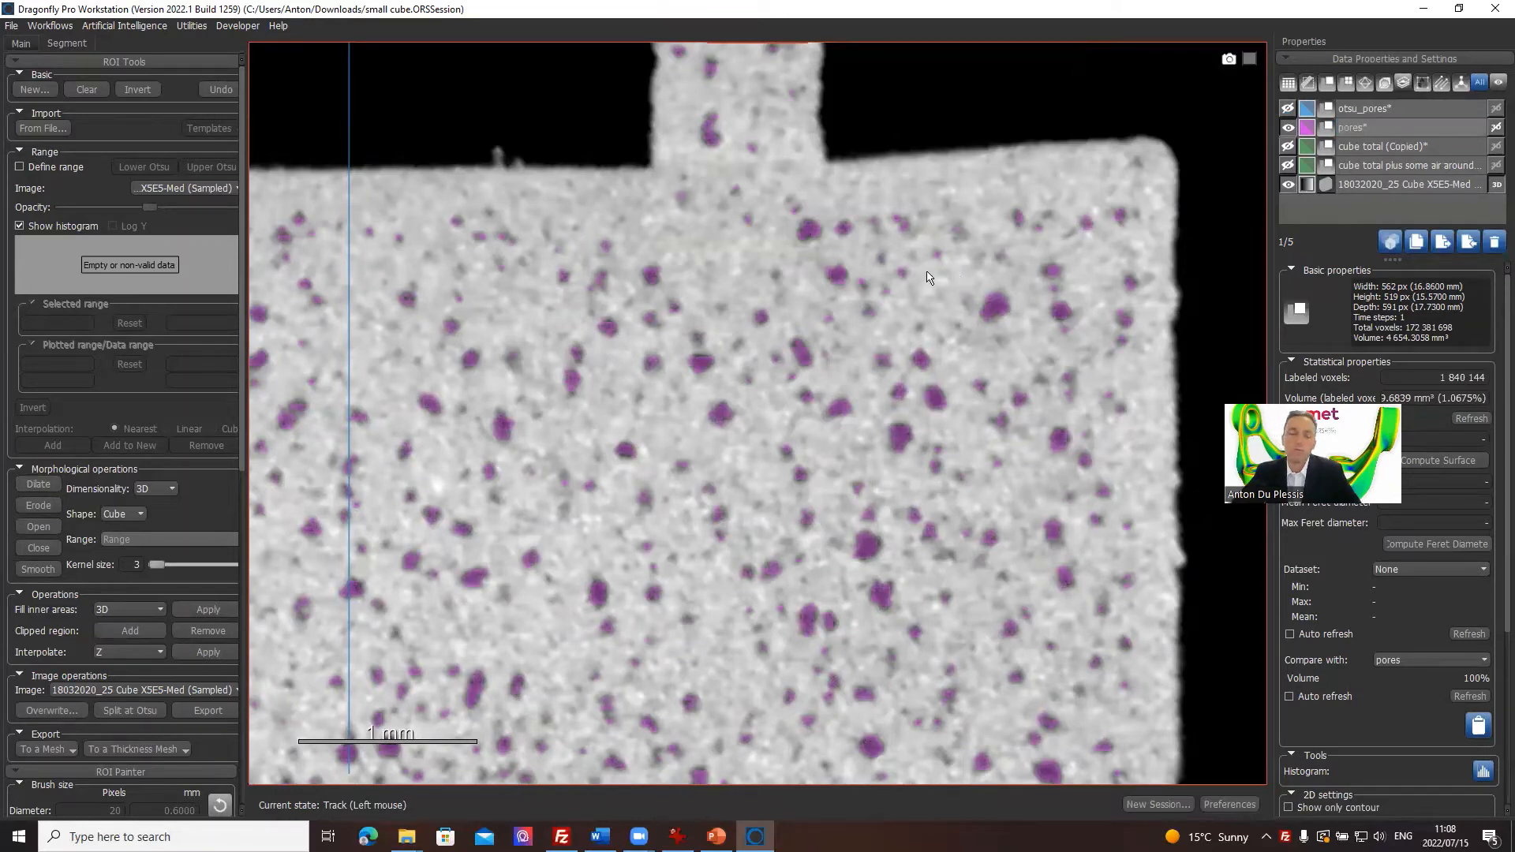
{"action": "scroll", "coordinate": [928, 275], "scroll_direction": "up", "scroll_amount": 4}
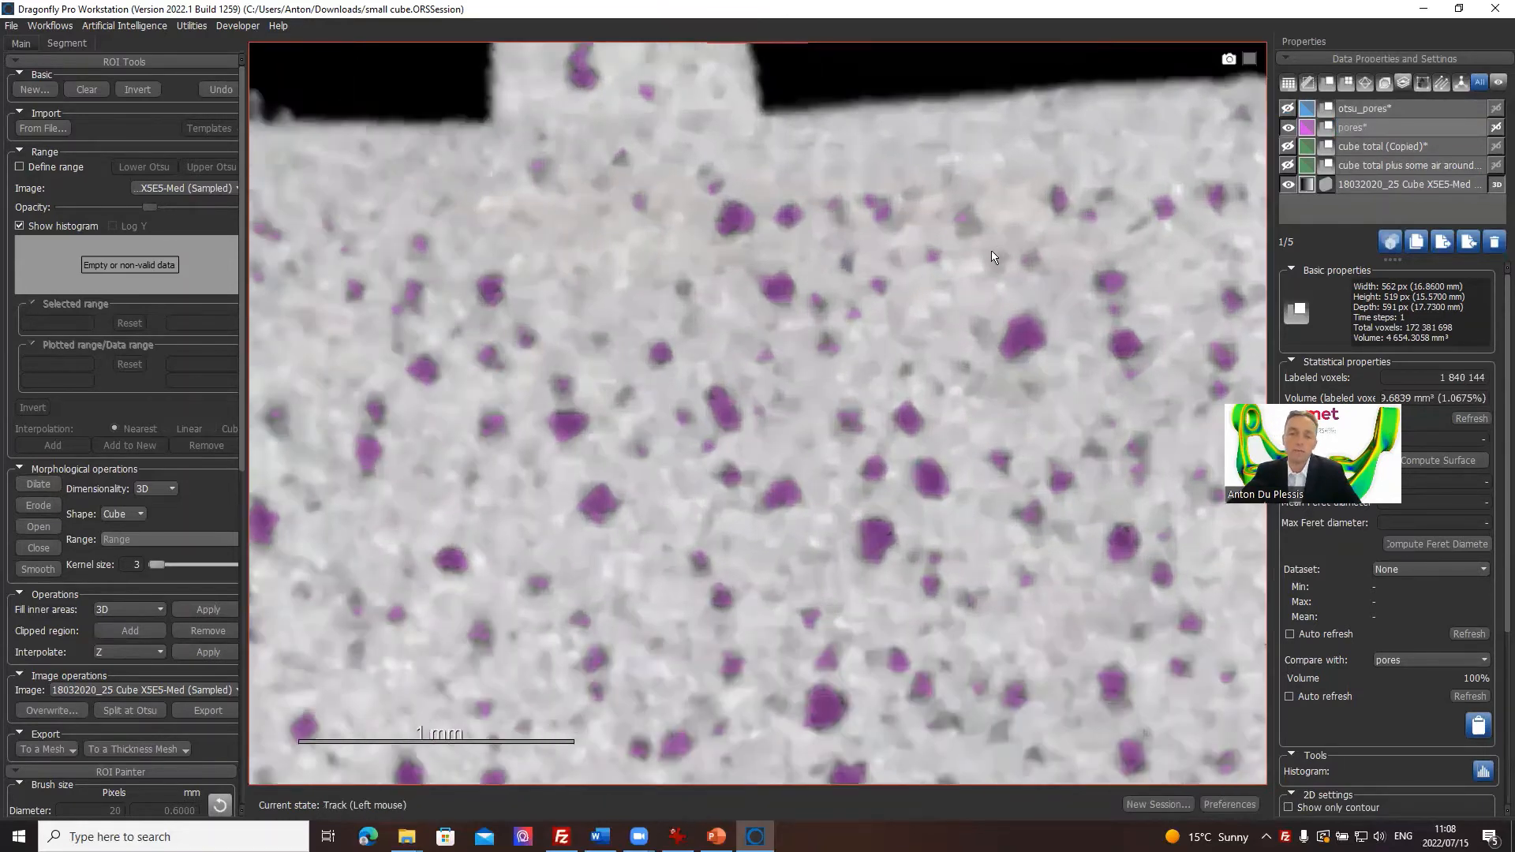
{"action": "scroll", "coordinate": [1000, 253], "scroll_direction": "down", "scroll_amount": 5}
{"action": "scroll", "coordinate": [1000, 252], "scroll_direction": "down", "scroll_amount": 4}
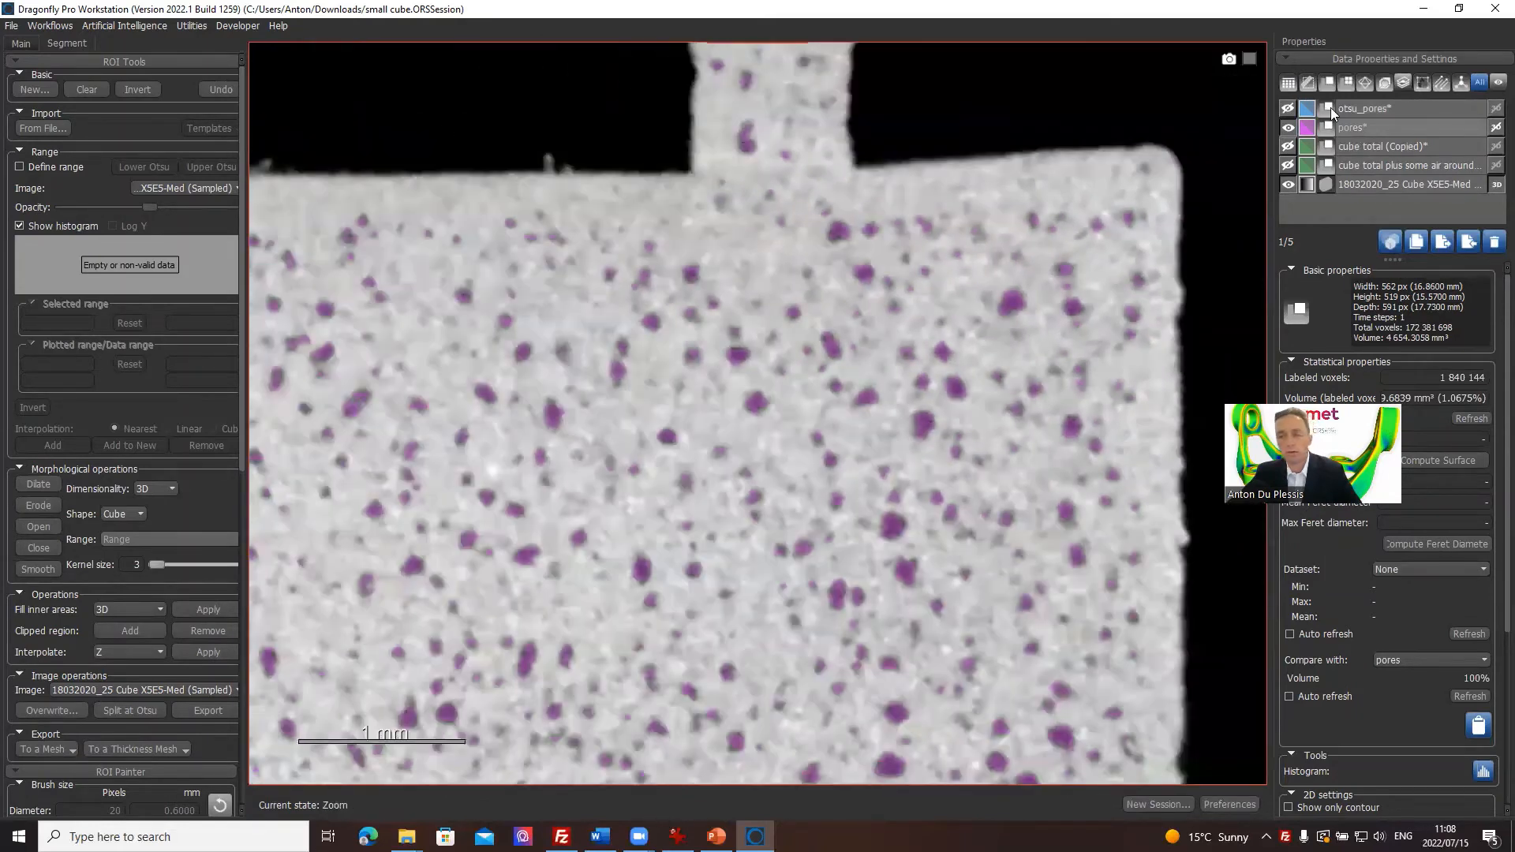
Remove 6-connected islands from the pores ROI using a minimal voxel count of 9, and check the slices.
{"action": "left_click", "coordinate": [1397, 127]}
{"action": "right_click", "coordinate": [1397, 126]}
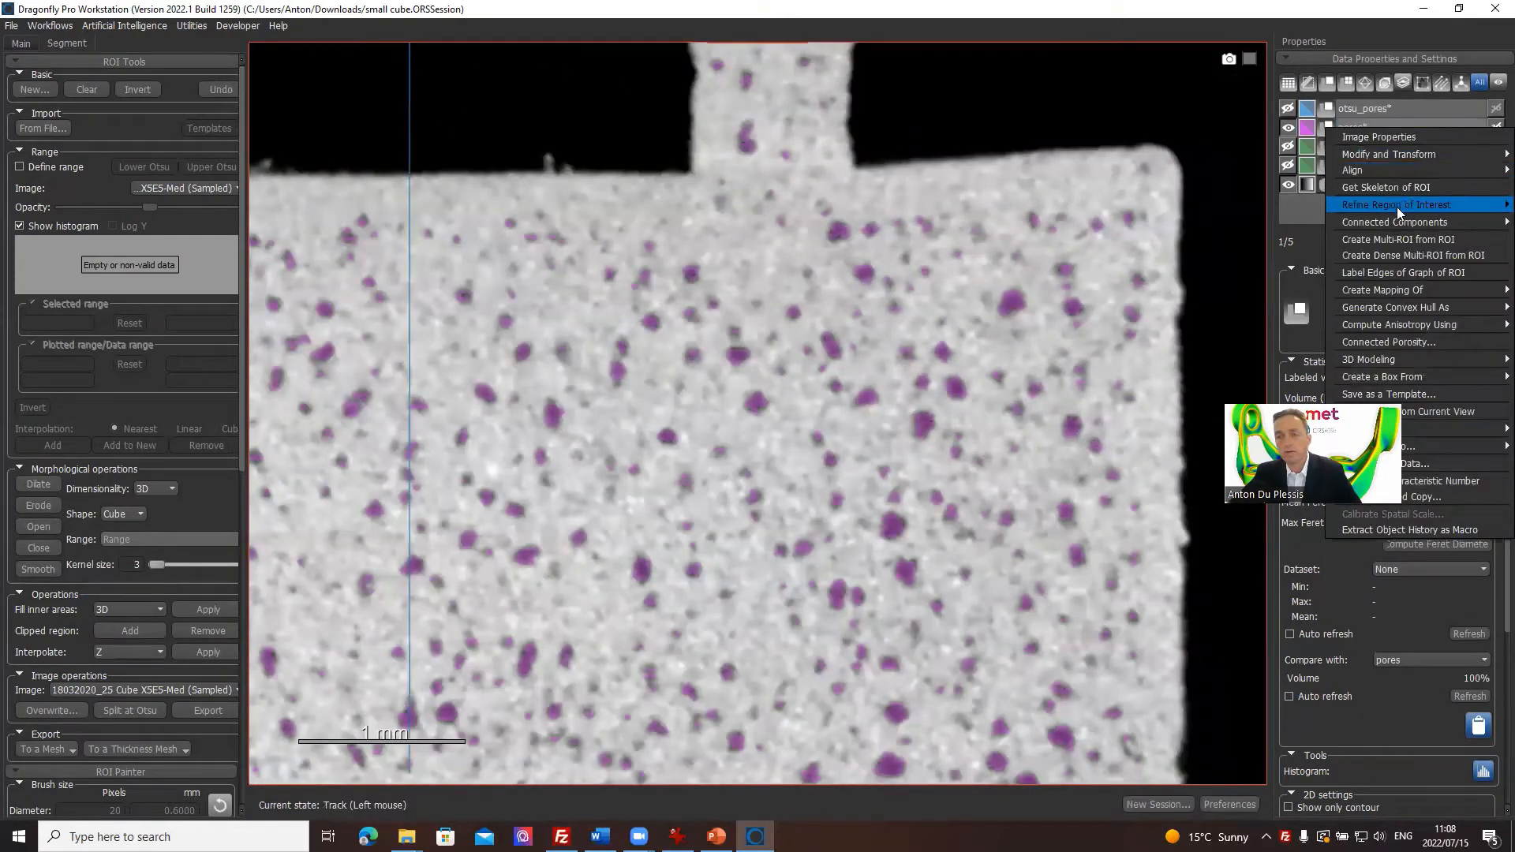
{"action": "mouse_move", "coordinate": [1397, 207]}
{"action": "mouse_move", "coordinate": [1138, 210]}
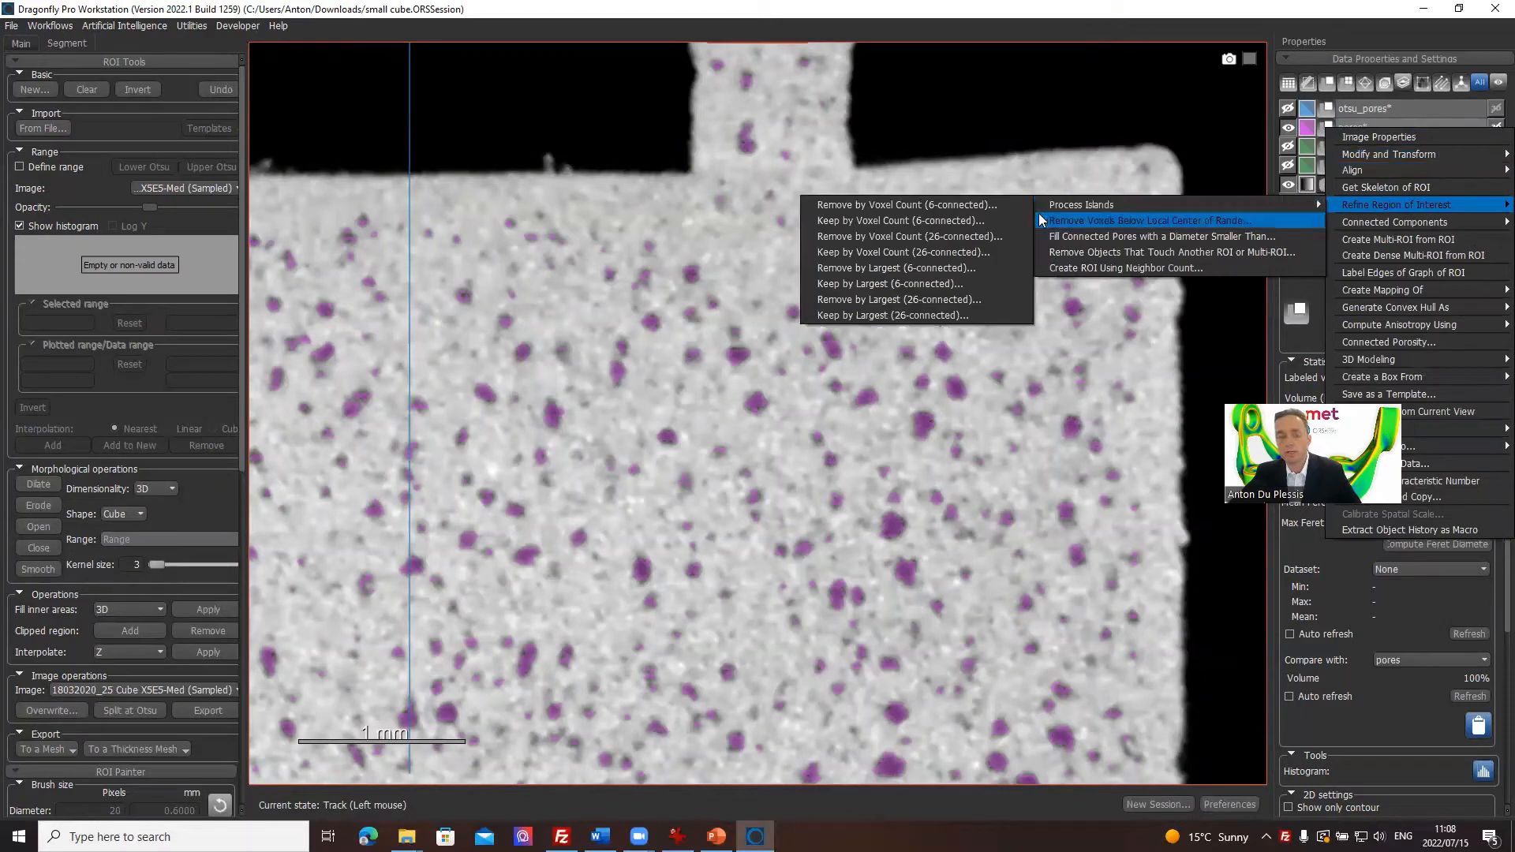
{"action": "left_click", "coordinate": [897, 207]}
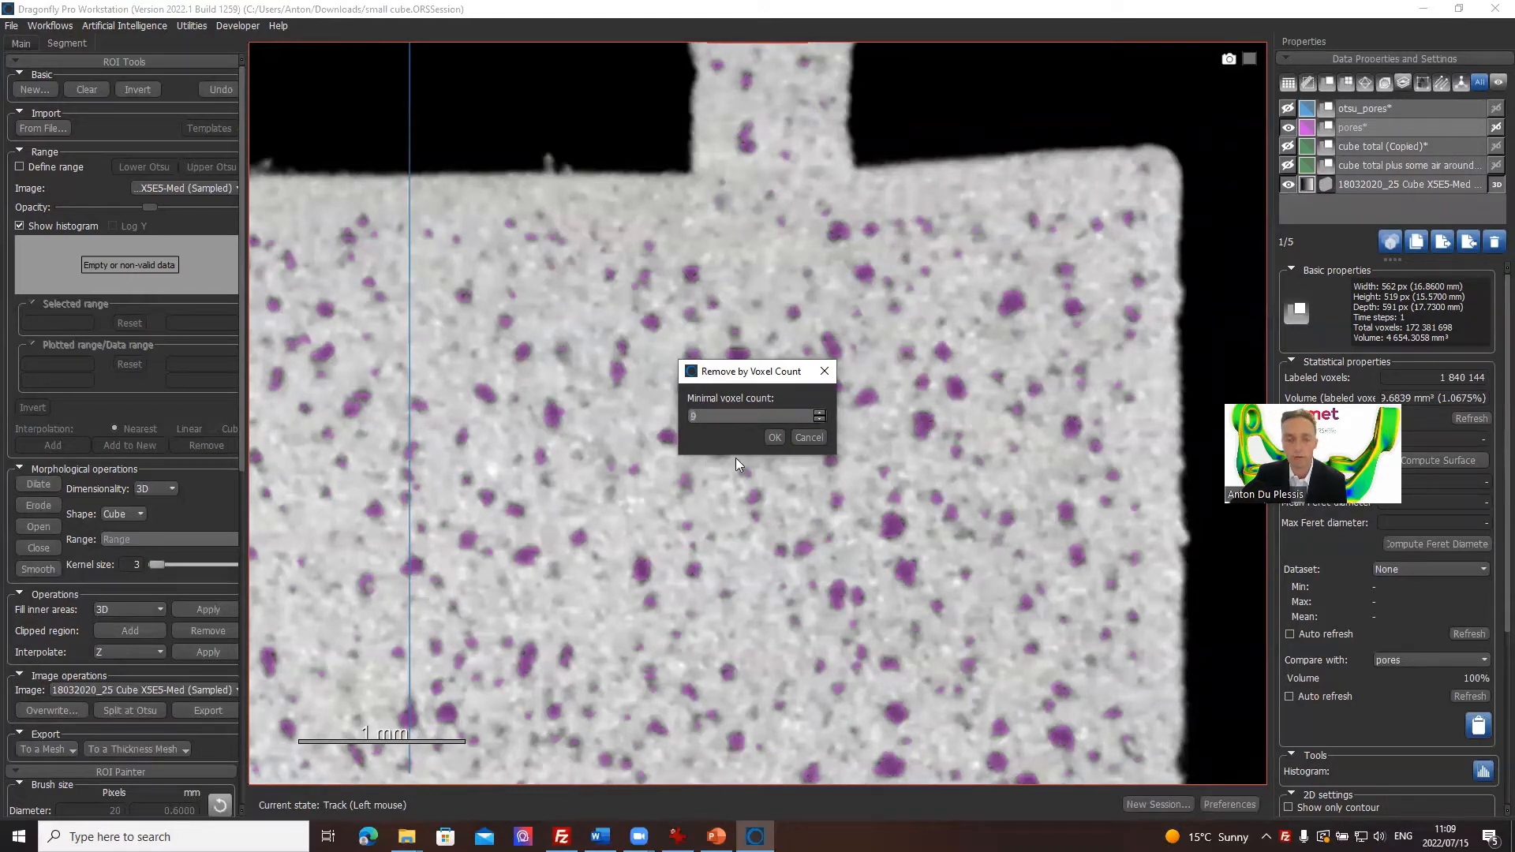
{"action": "left_click", "coordinate": [776, 439]}
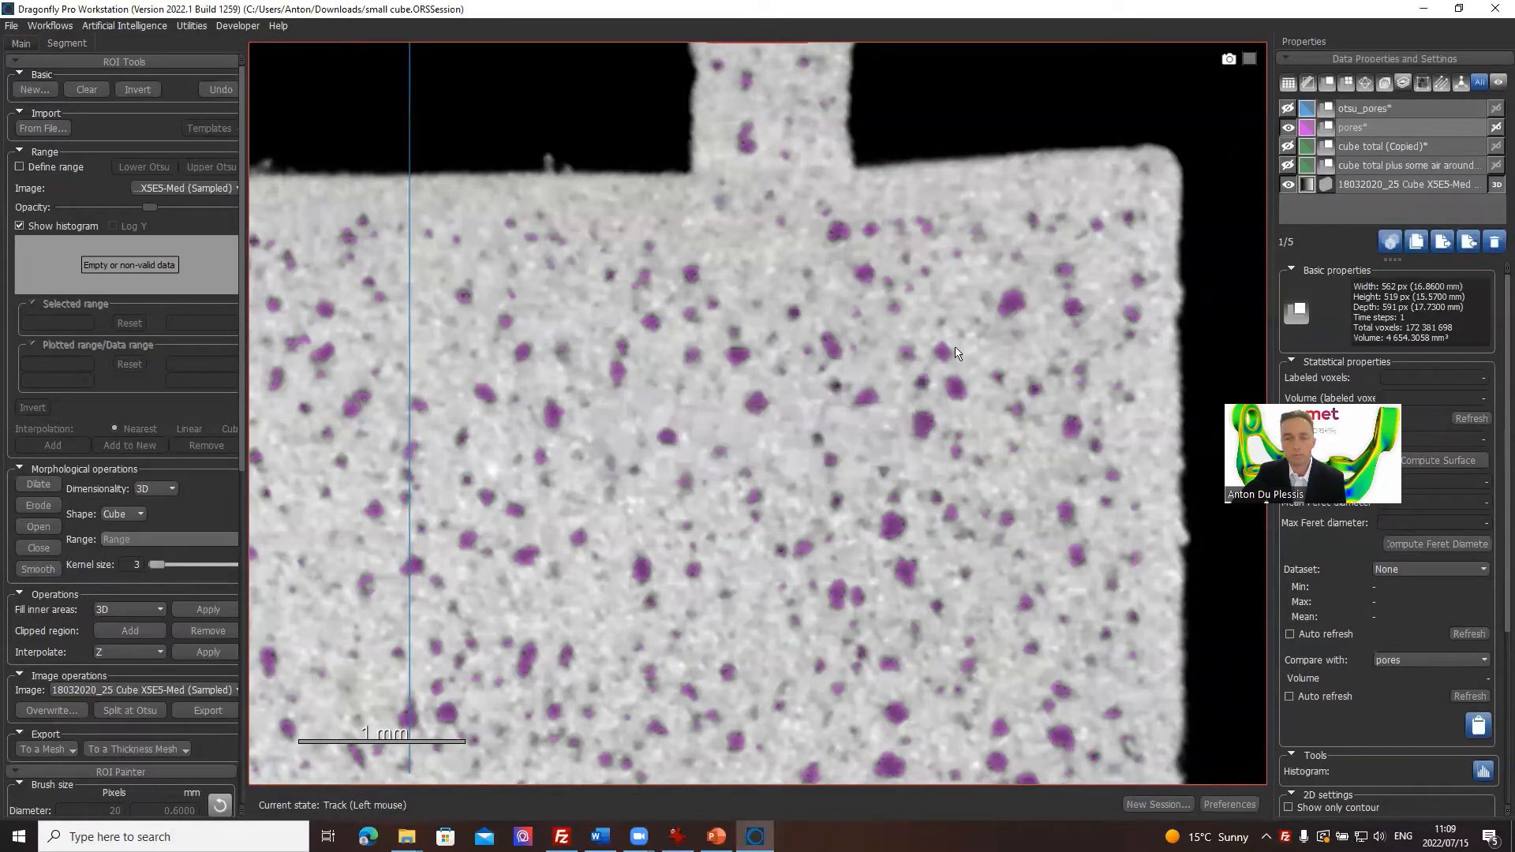
{"action": "scroll", "coordinate": [821, 339], "scroll_direction": "down", "scroll_amount": 5}
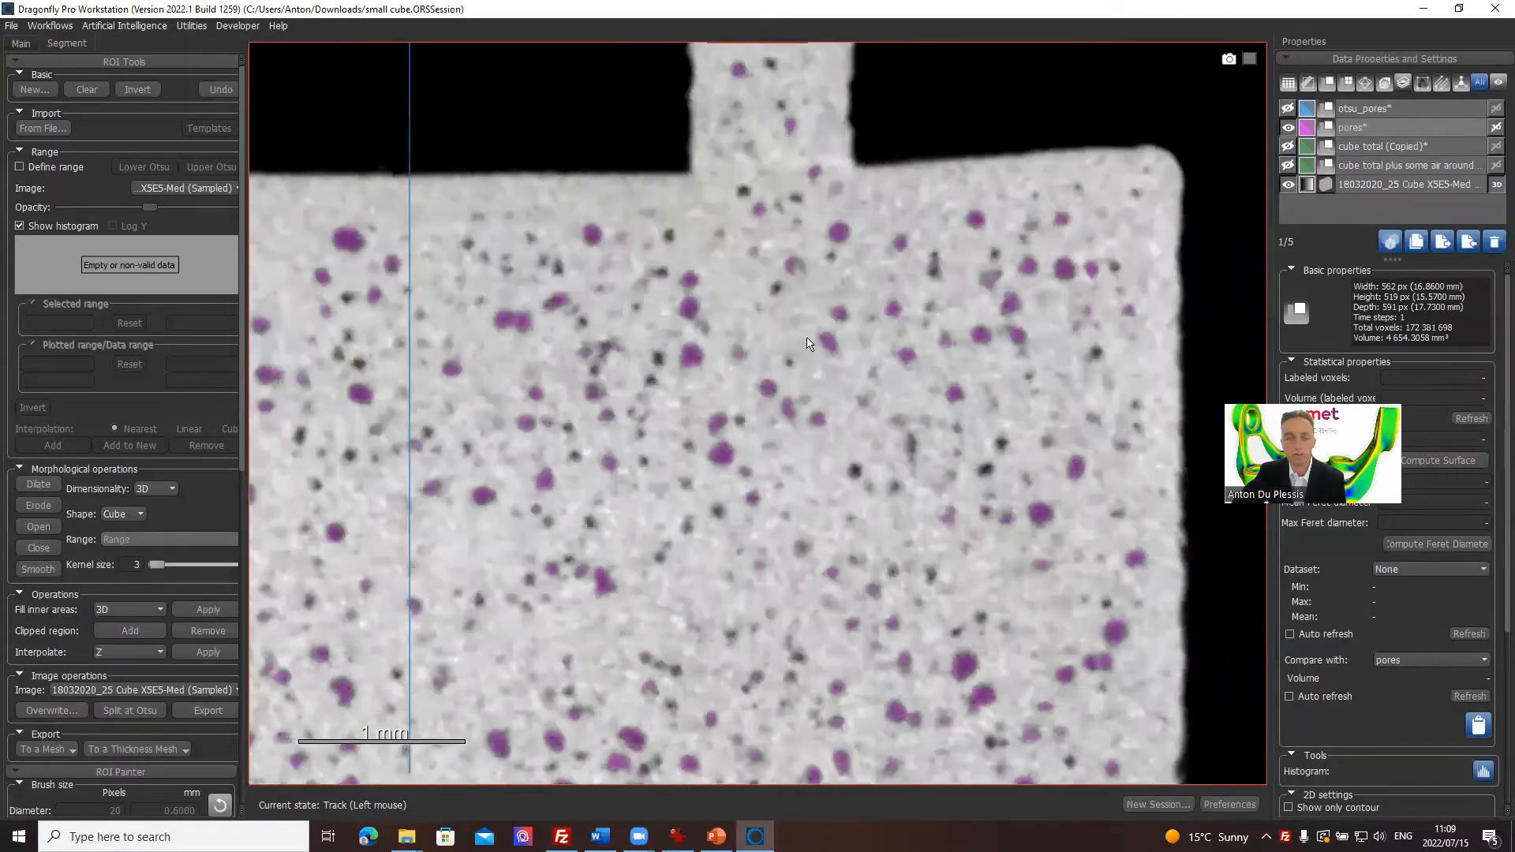
{"action": "scroll", "coordinate": [825, 329], "scroll_direction": "up", "scroll_amount": 5}
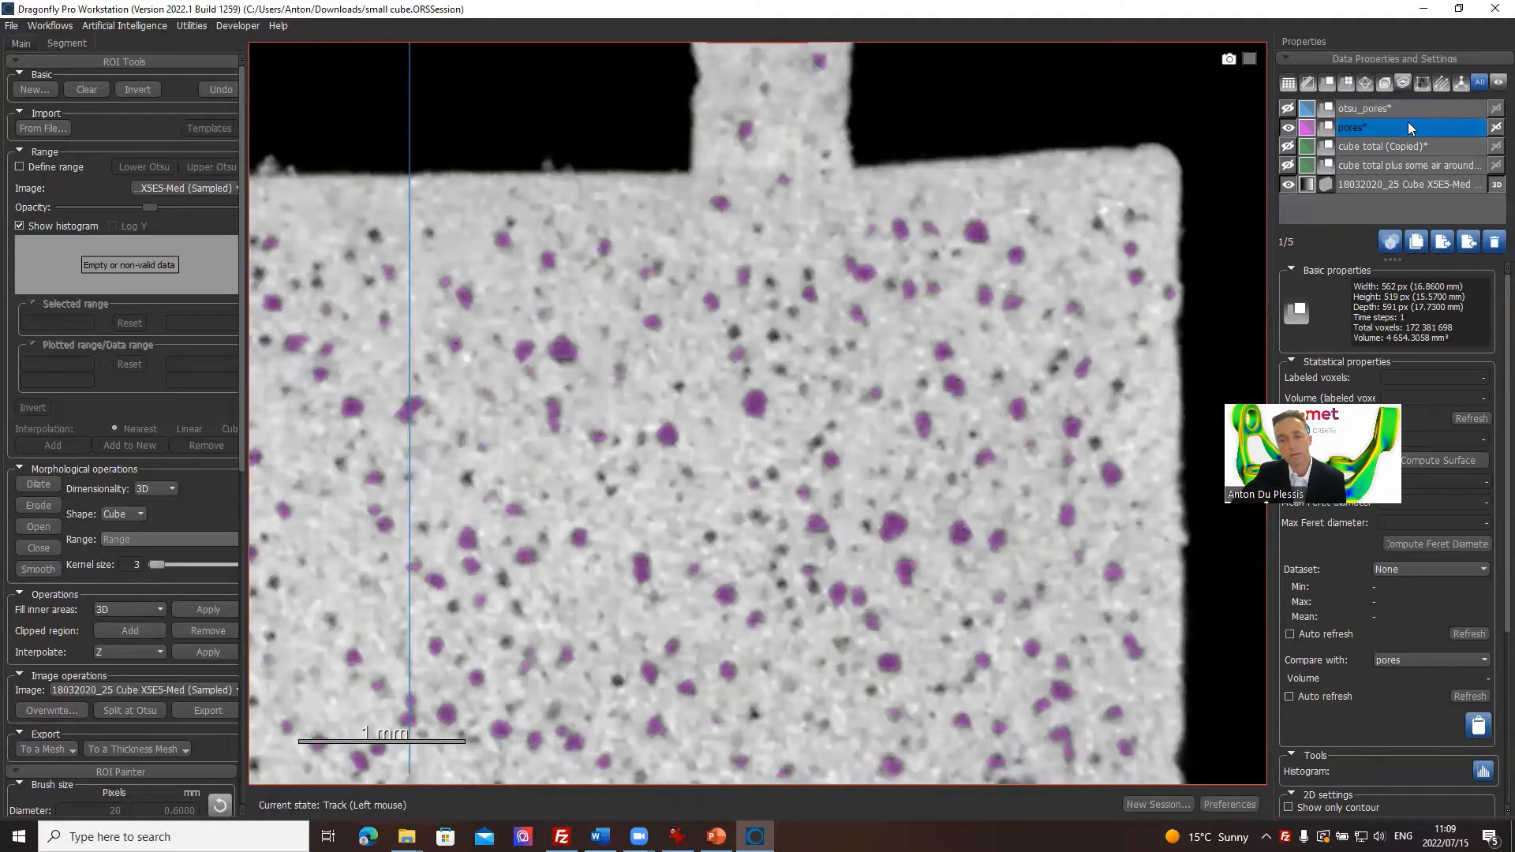
Run a 6-connected Multi-ROI analysis on the pores ROI and move its Object Analysis window clear of the tools.
{"action": "left_click", "coordinate": [1365, 145]}
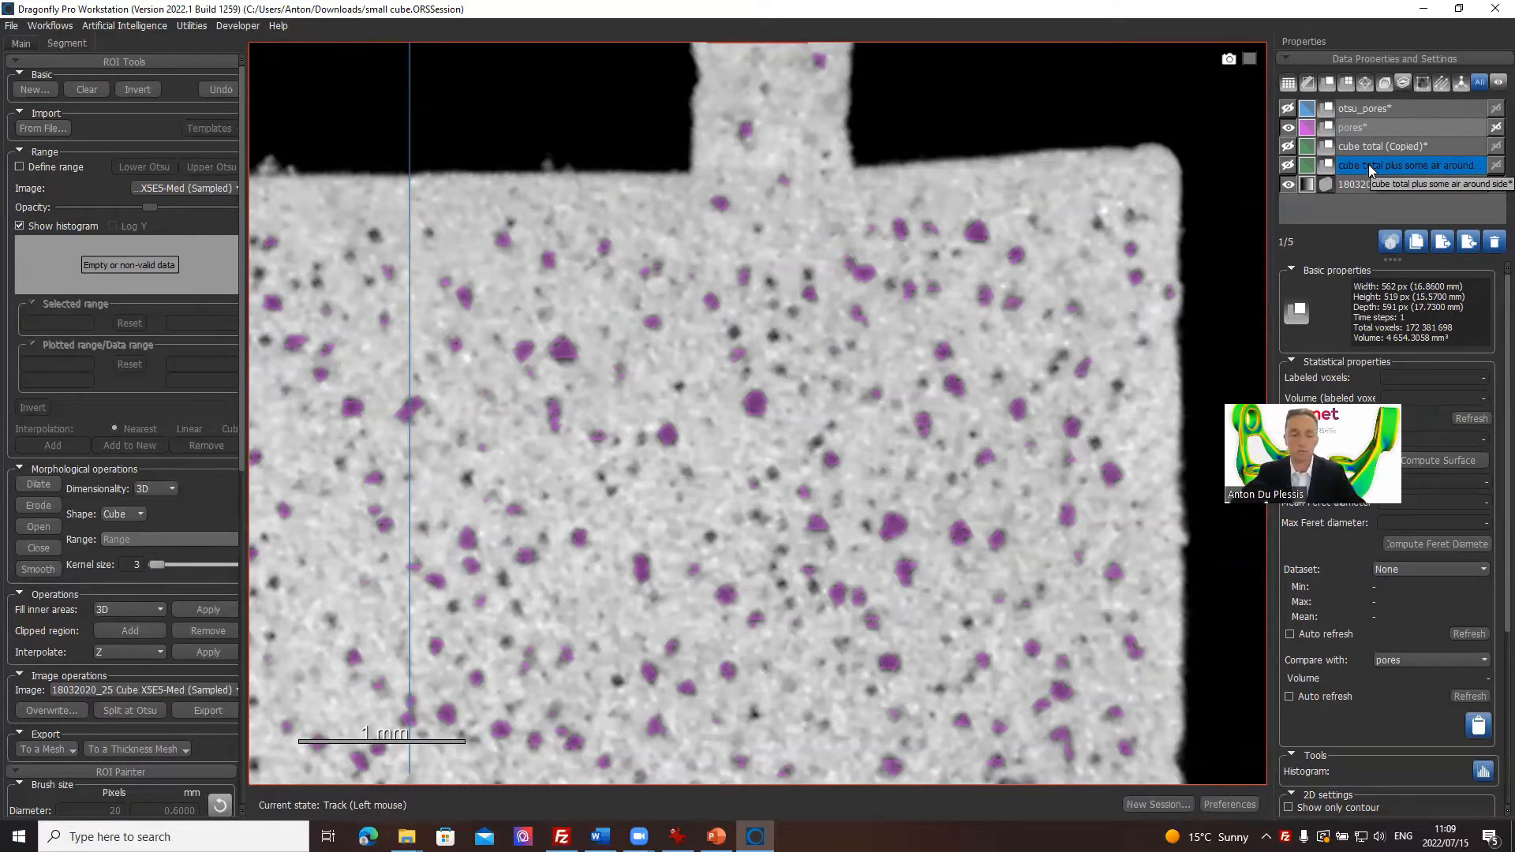
{"action": "right_click", "coordinate": [1405, 128]}
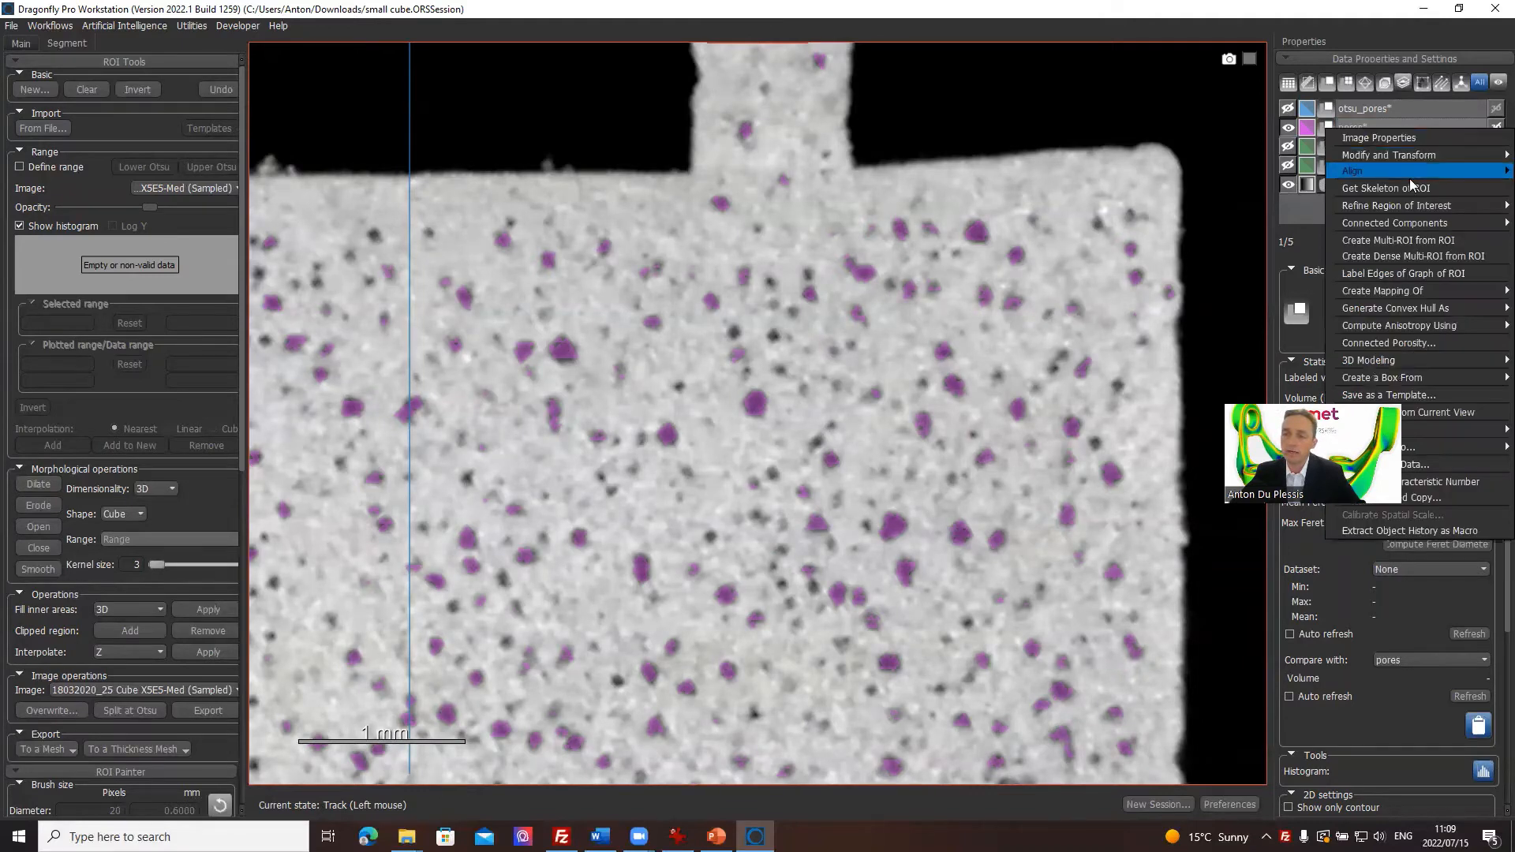
{"action": "mouse_move", "coordinate": [1428, 224]}
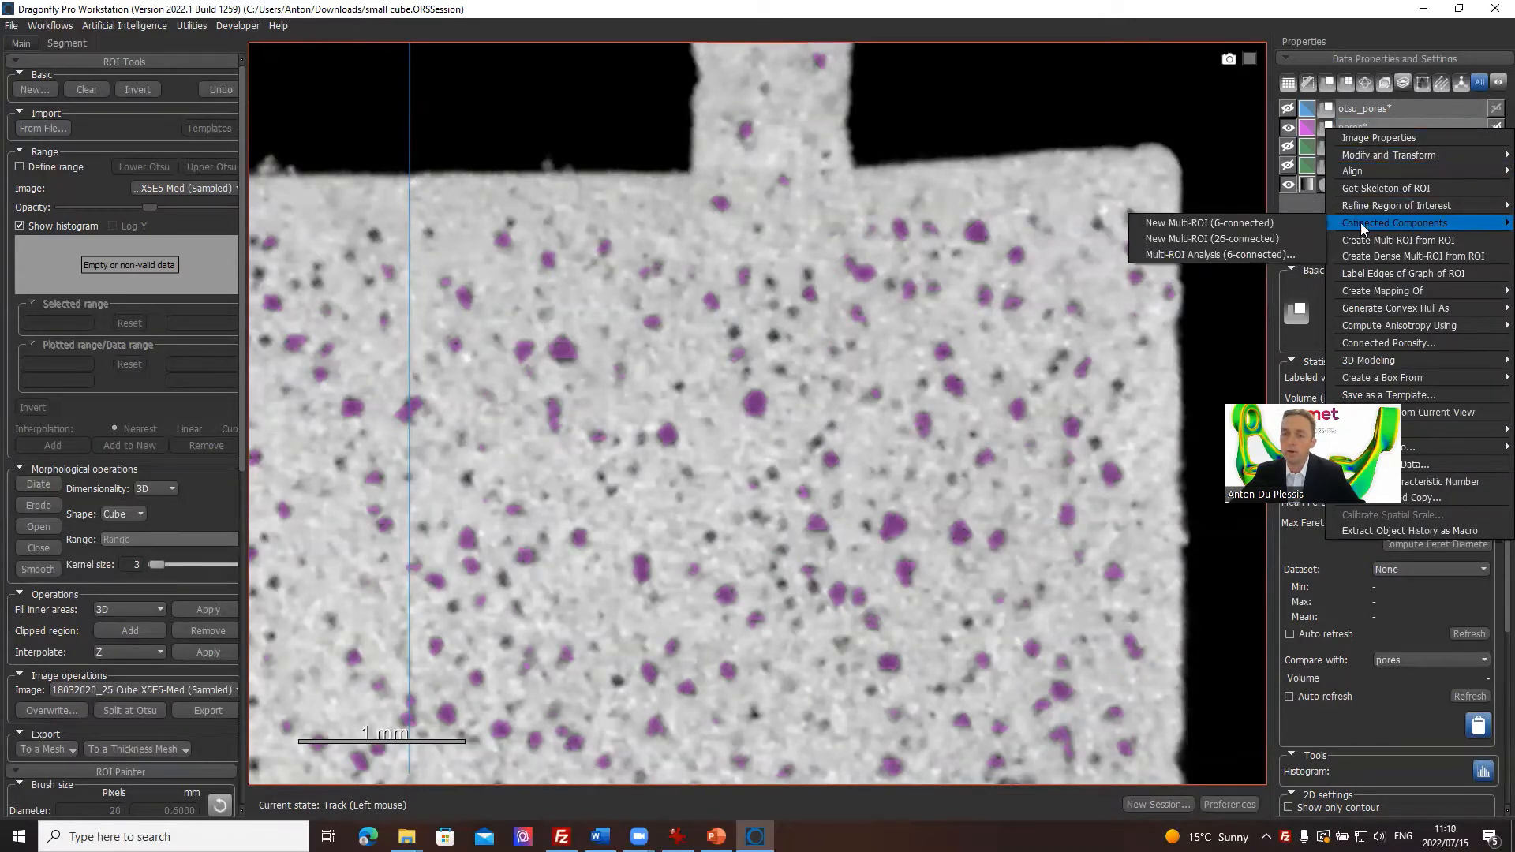
{"action": "left_click", "coordinate": [1189, 255]}
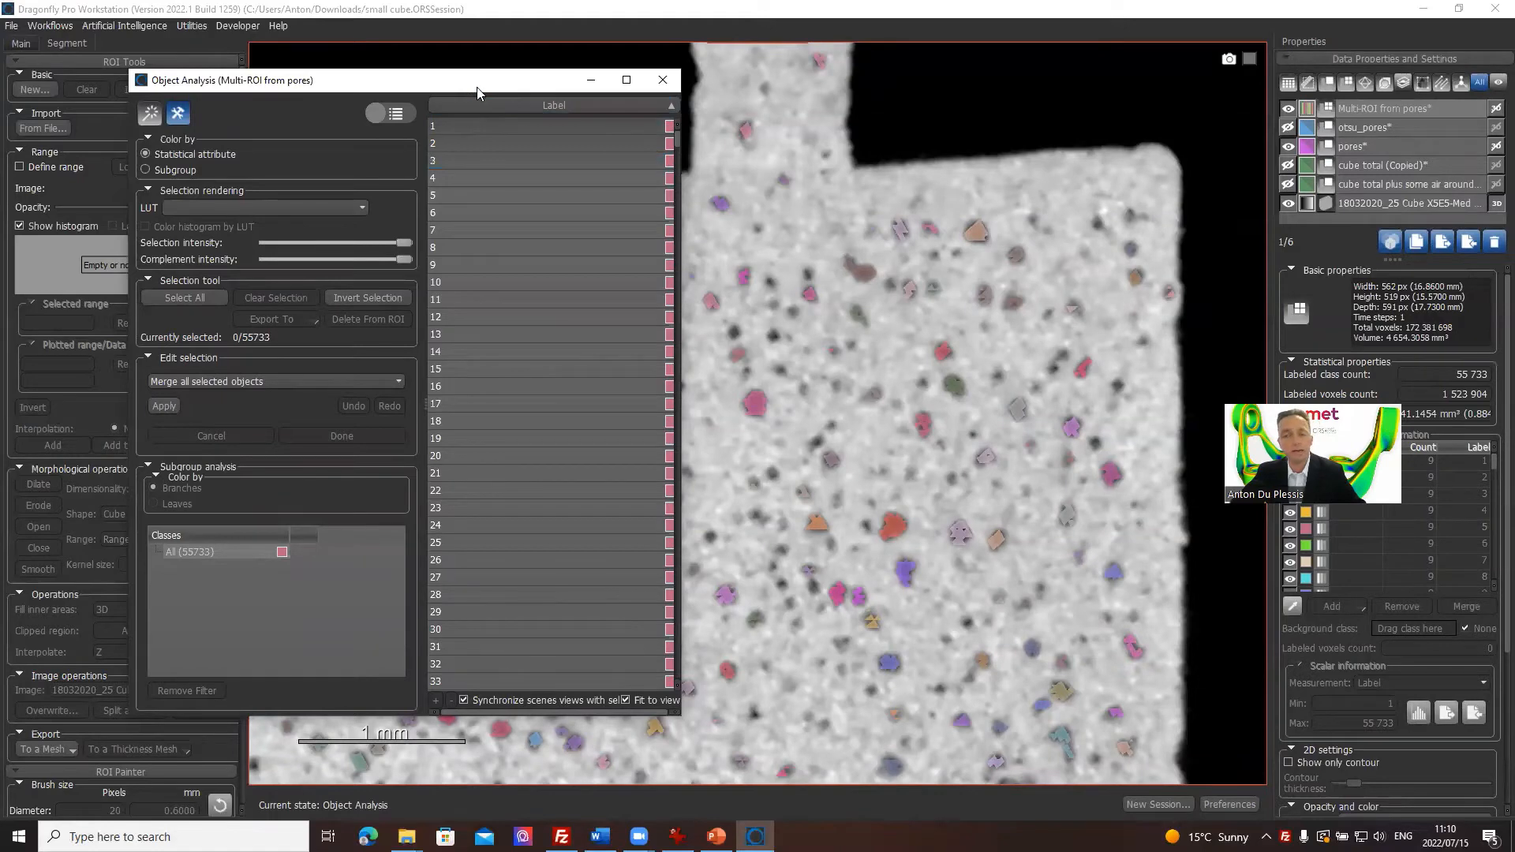
{"action": "left_click_drag", "start_coordinate": [477, 87], "coordinate": [875, 123]}
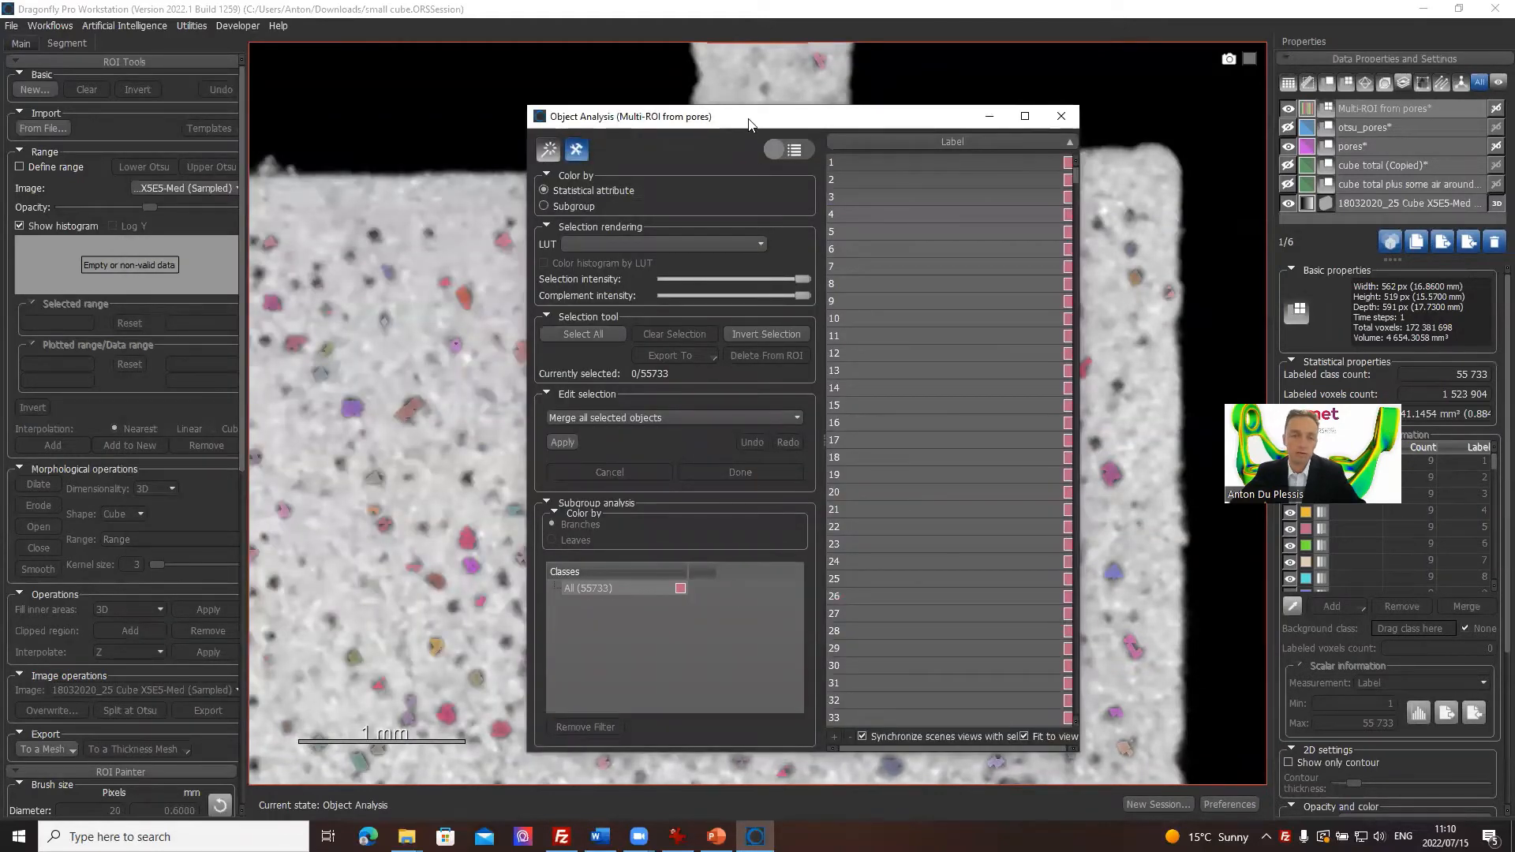
{"action": "left_click_drag", "start_coordinate": [750, 124], "coordinate": [450, 107]}
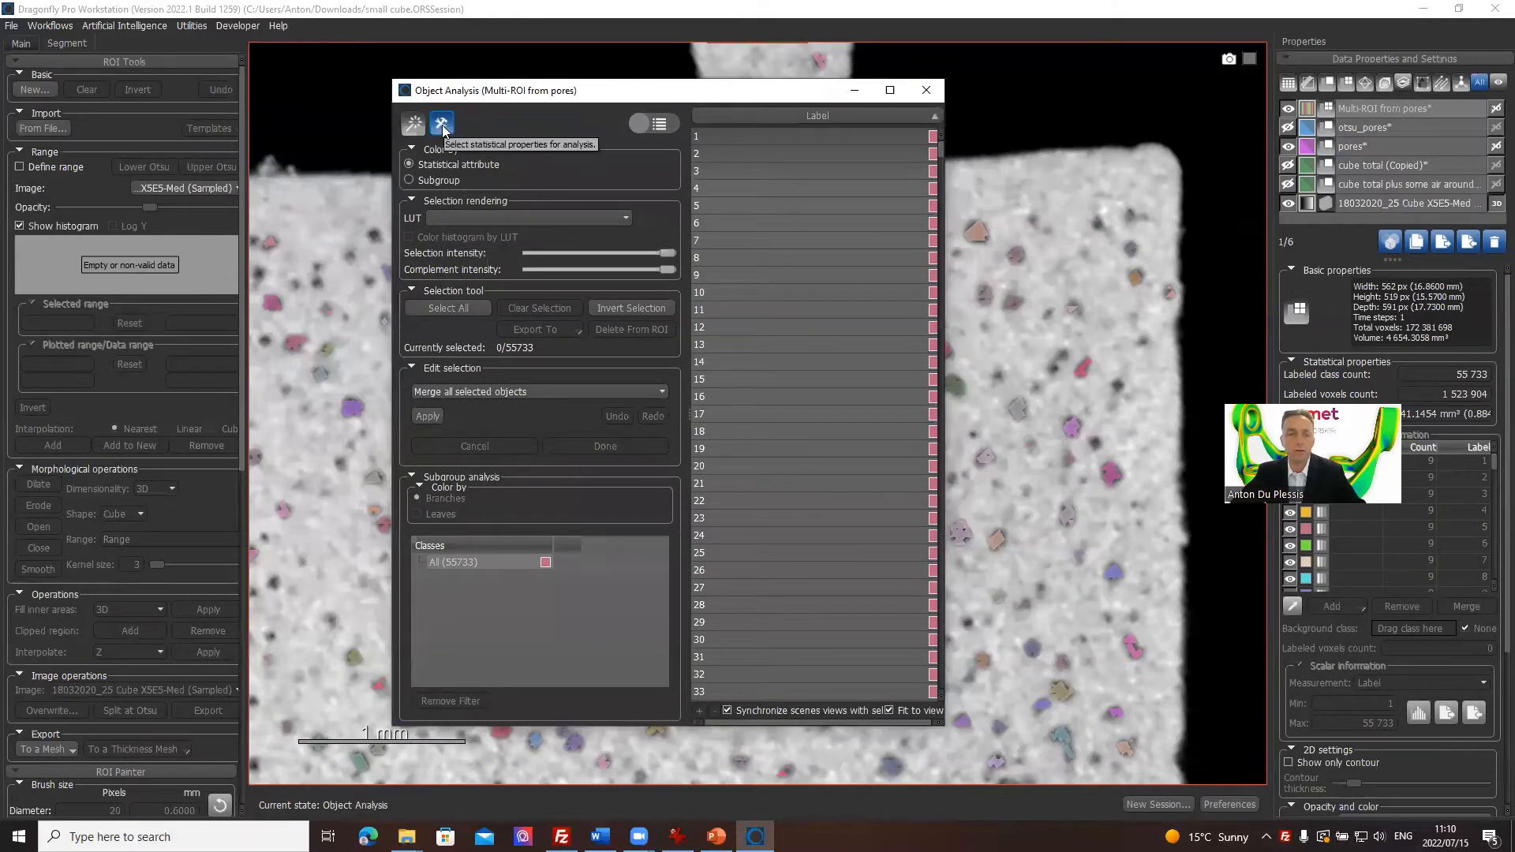
Include Volume among the statistical properties computed for the separated pores.
{"action": "left_click", "coordinate": [442, 126]}
{"action": "left_click", "coordinate": [708, 207]}
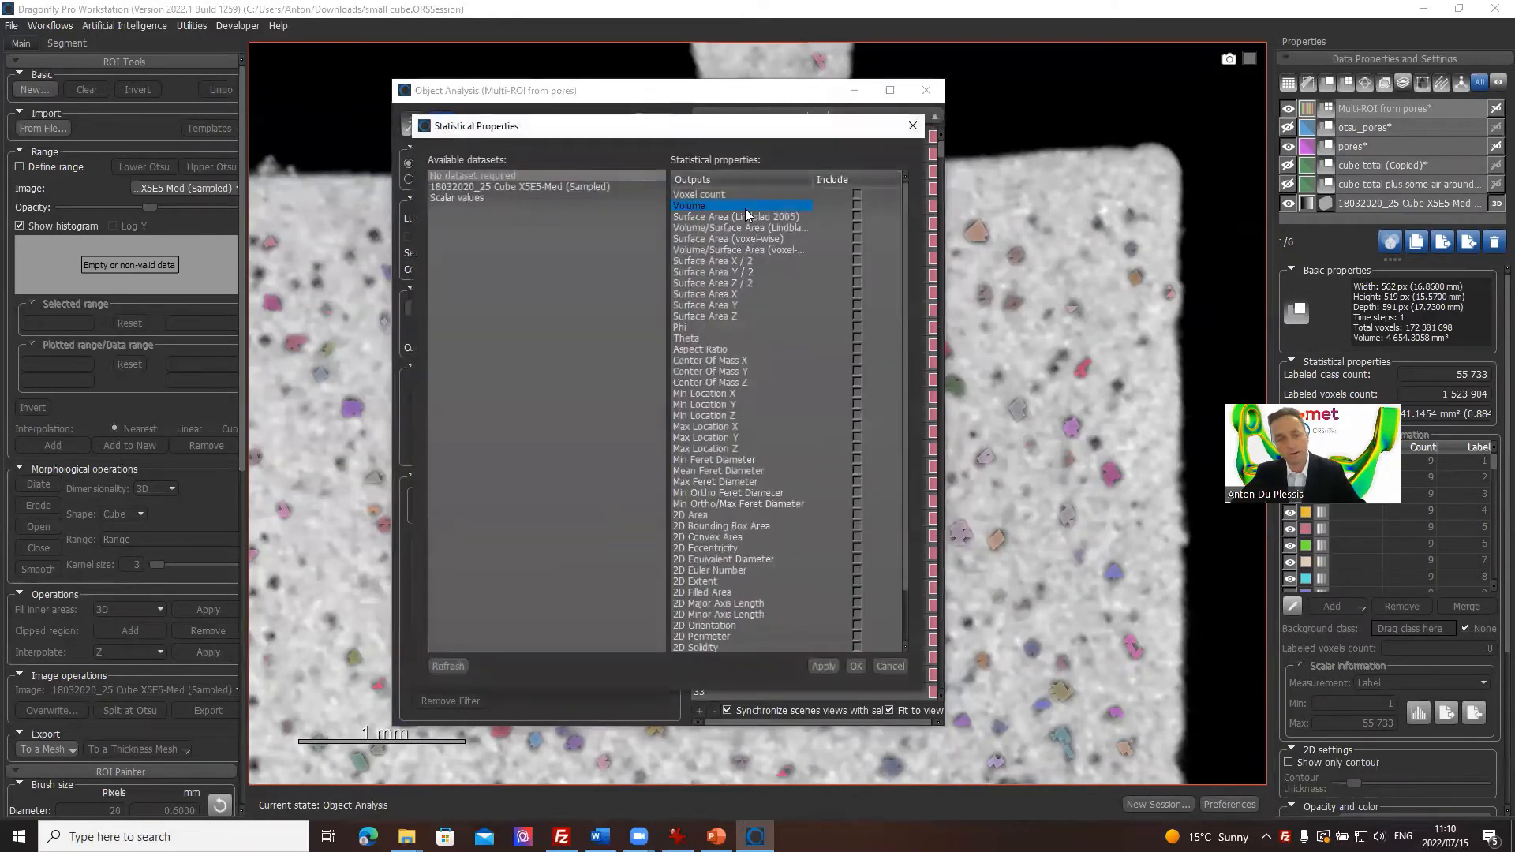
{"action": "left_click", "coordinate": [788, 198]}
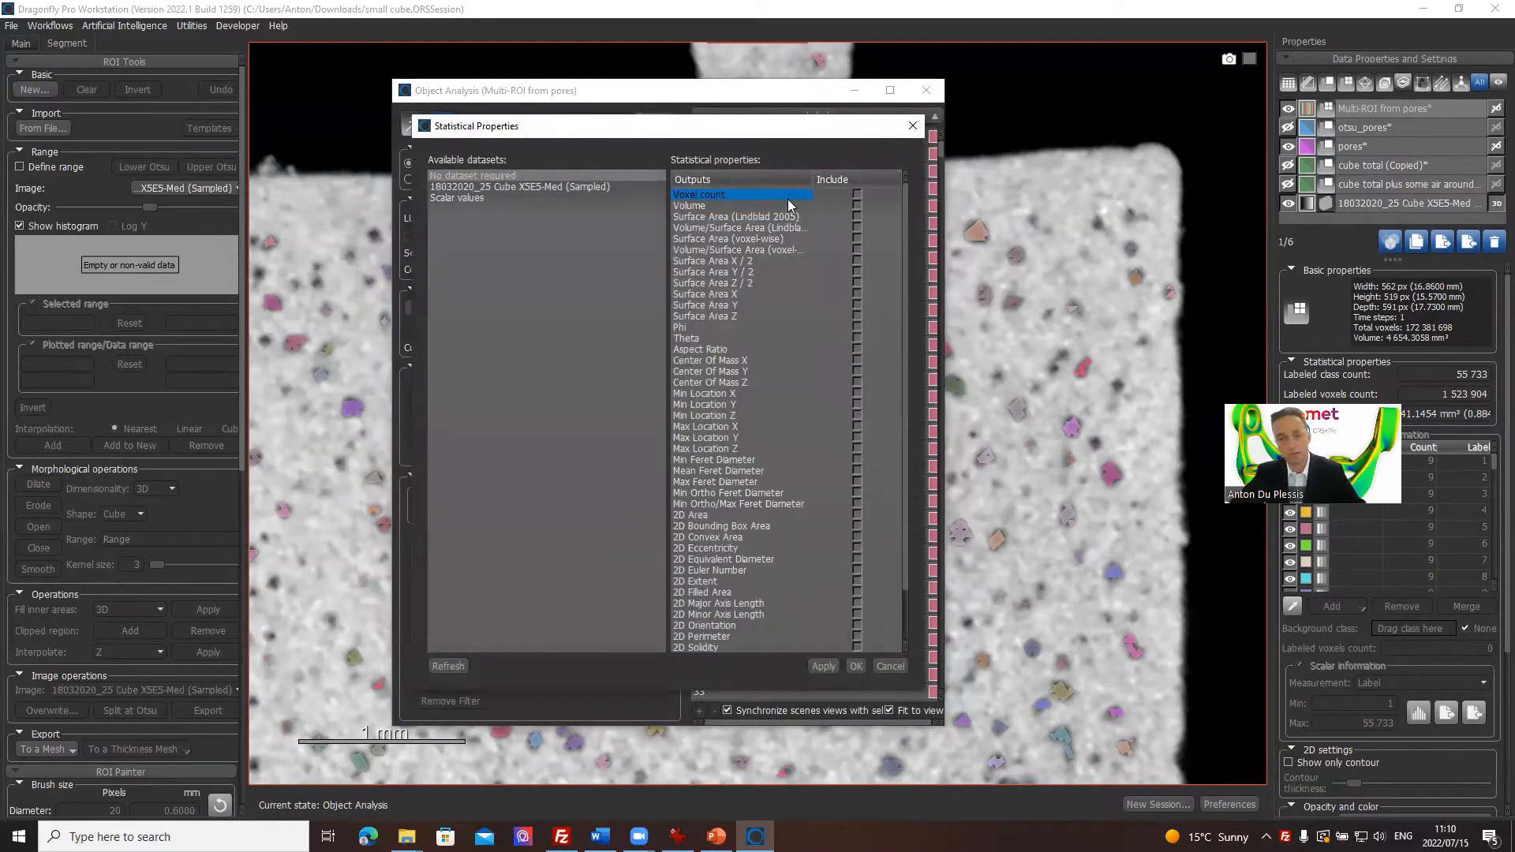
{"action": "left_click", "coordinate": [867, 206]}
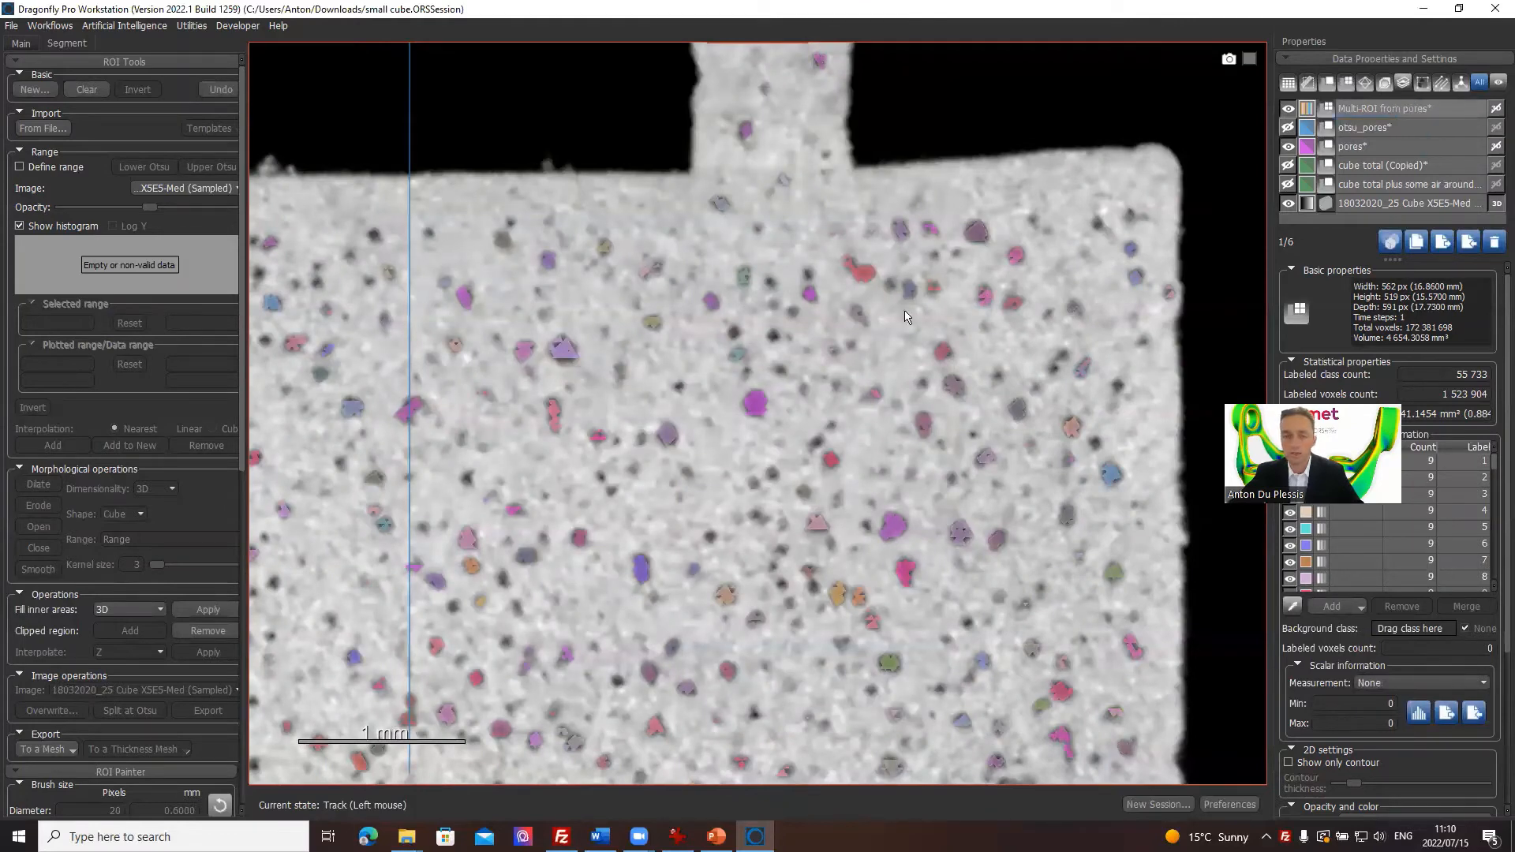
Colour the Multi-ROI from pores by Volume as its scalar measurement.
{"action": "scroll", "coordinate": [916, 395], "scroll_direction": "down", "scroll_amount": 3}
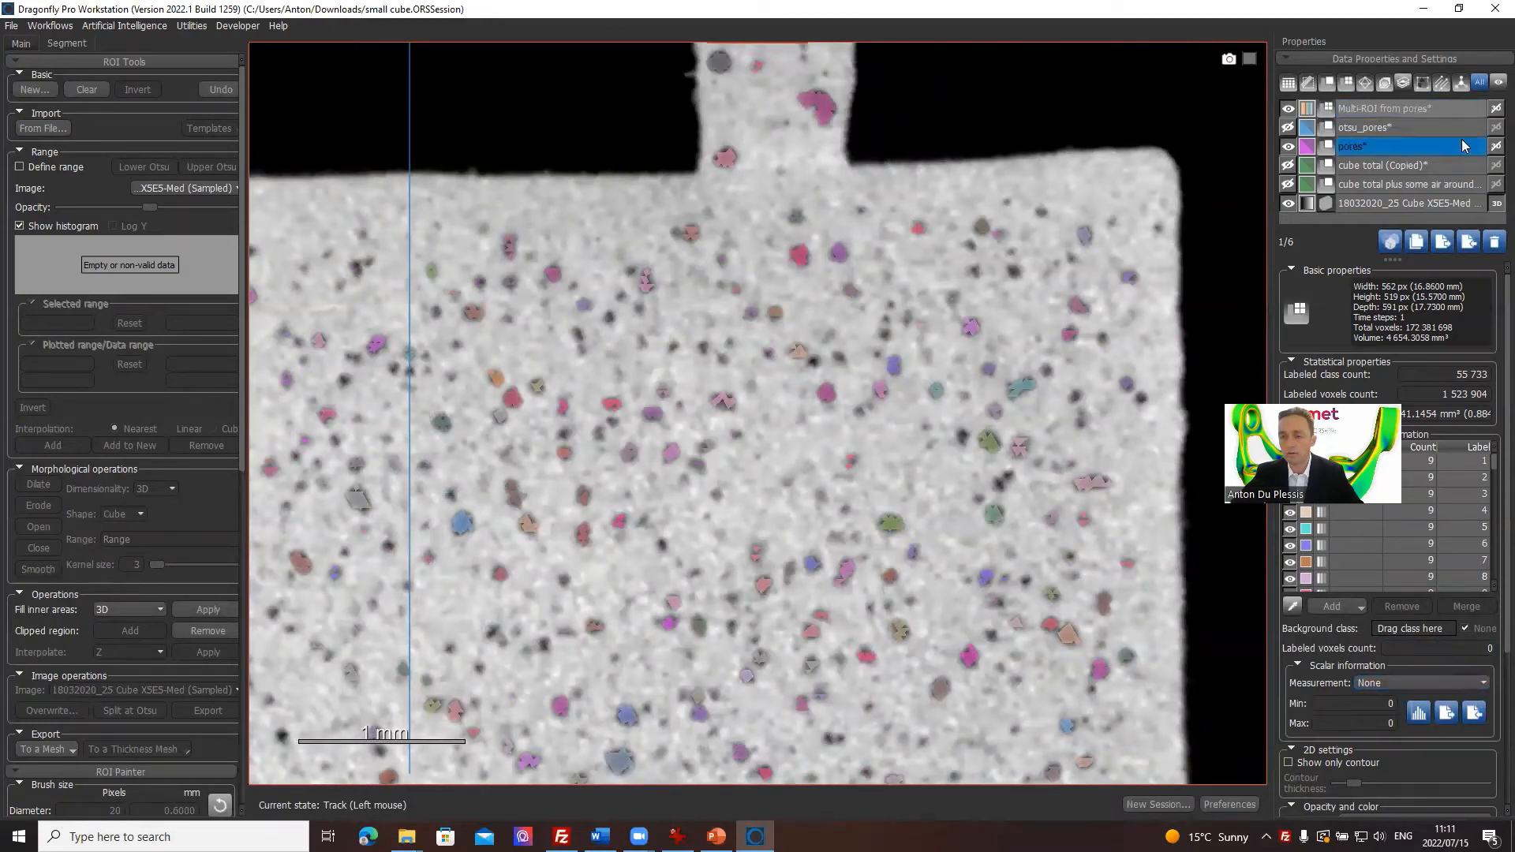
{"action": "left_click", "coordinate": [1463, 479]}
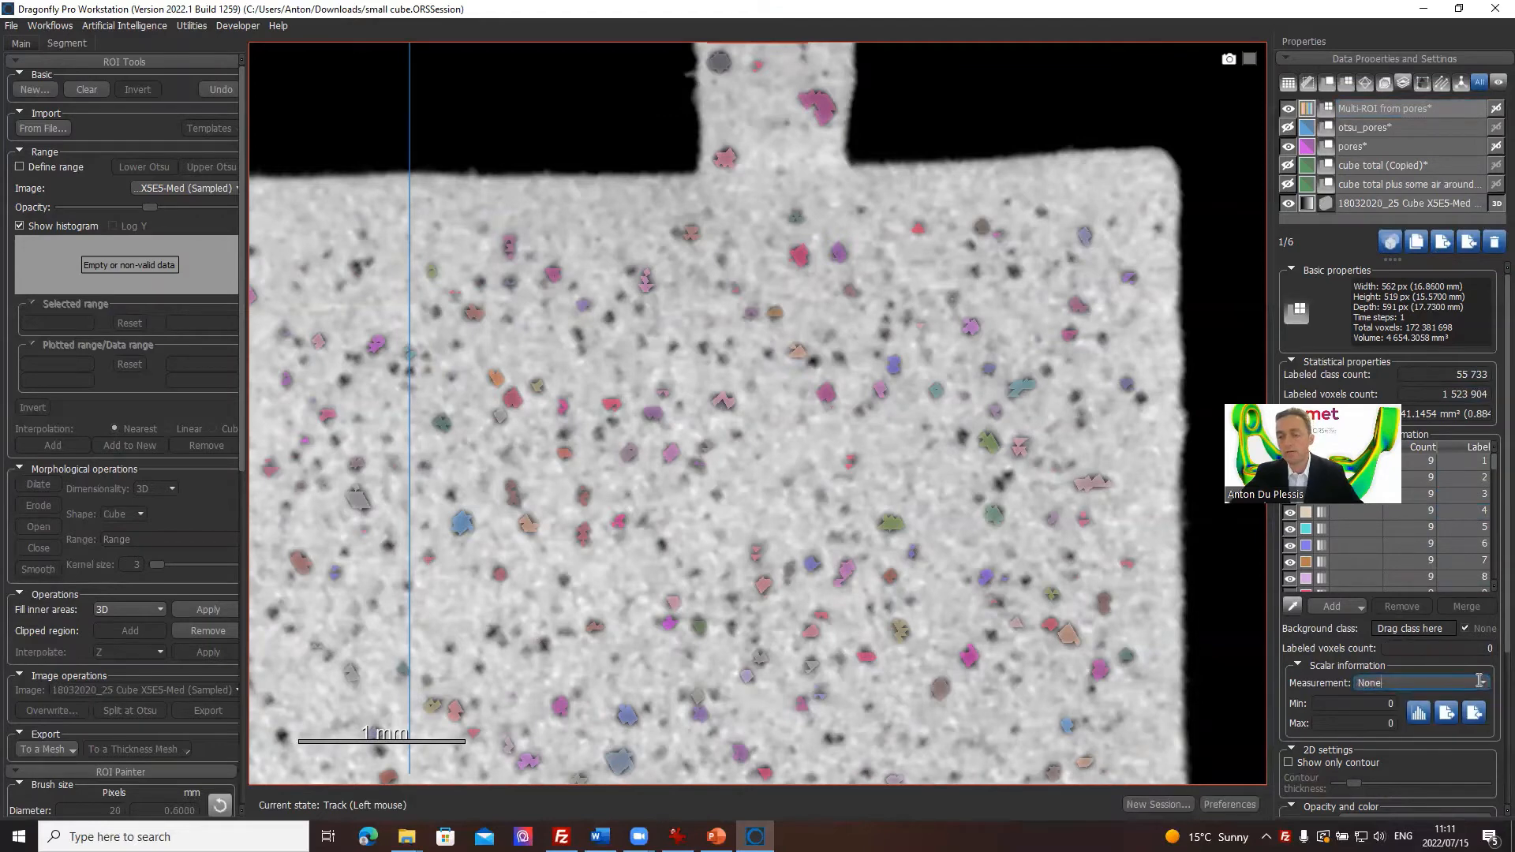
{"action": "left_click", "coordinate": [1480, 684]}
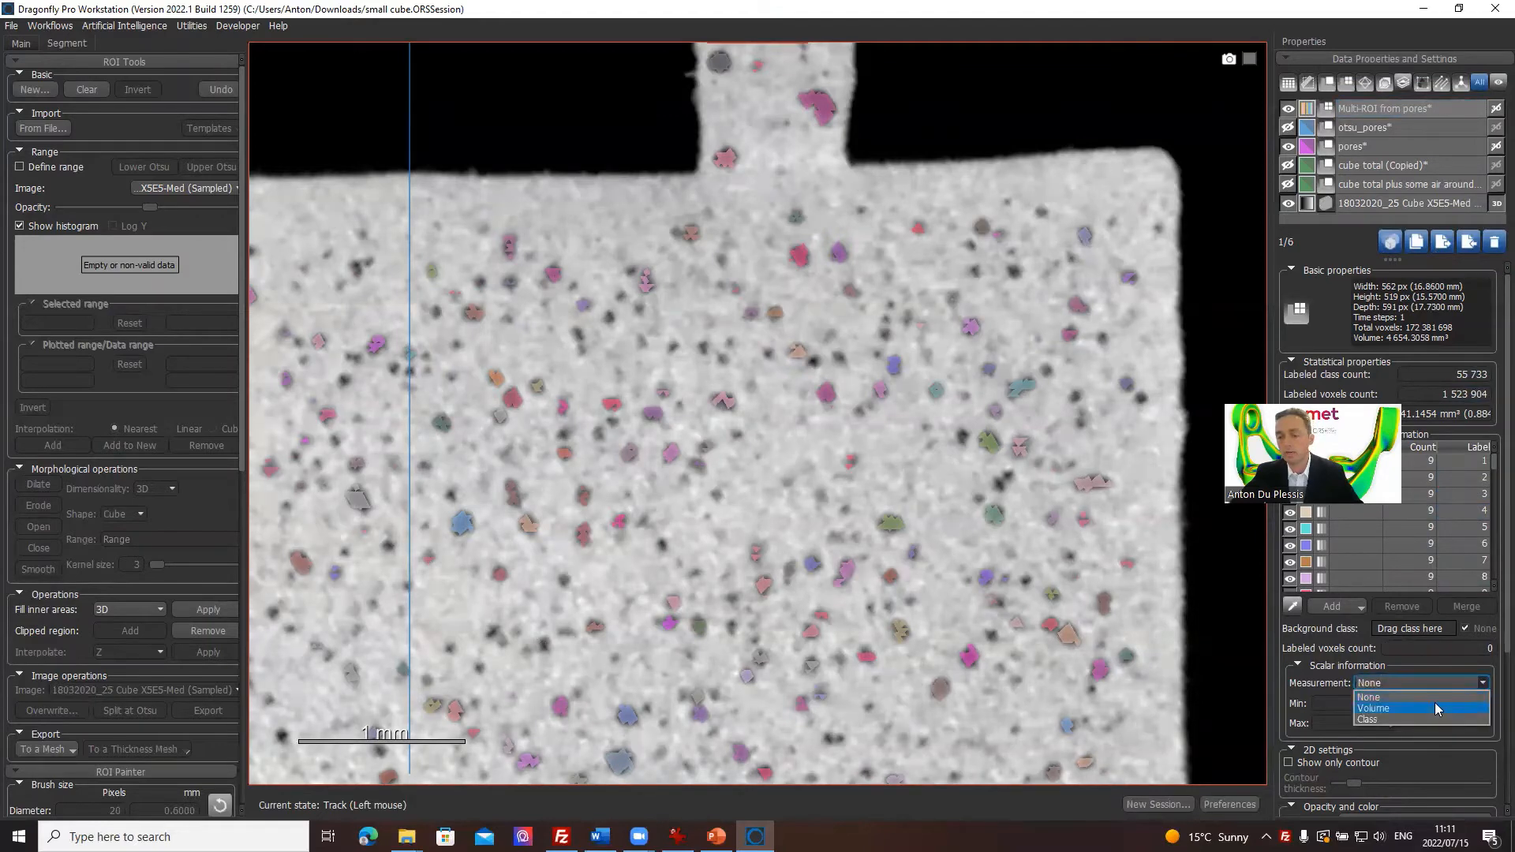
{"action": "left_click", "coordinate": [1438, 708]}
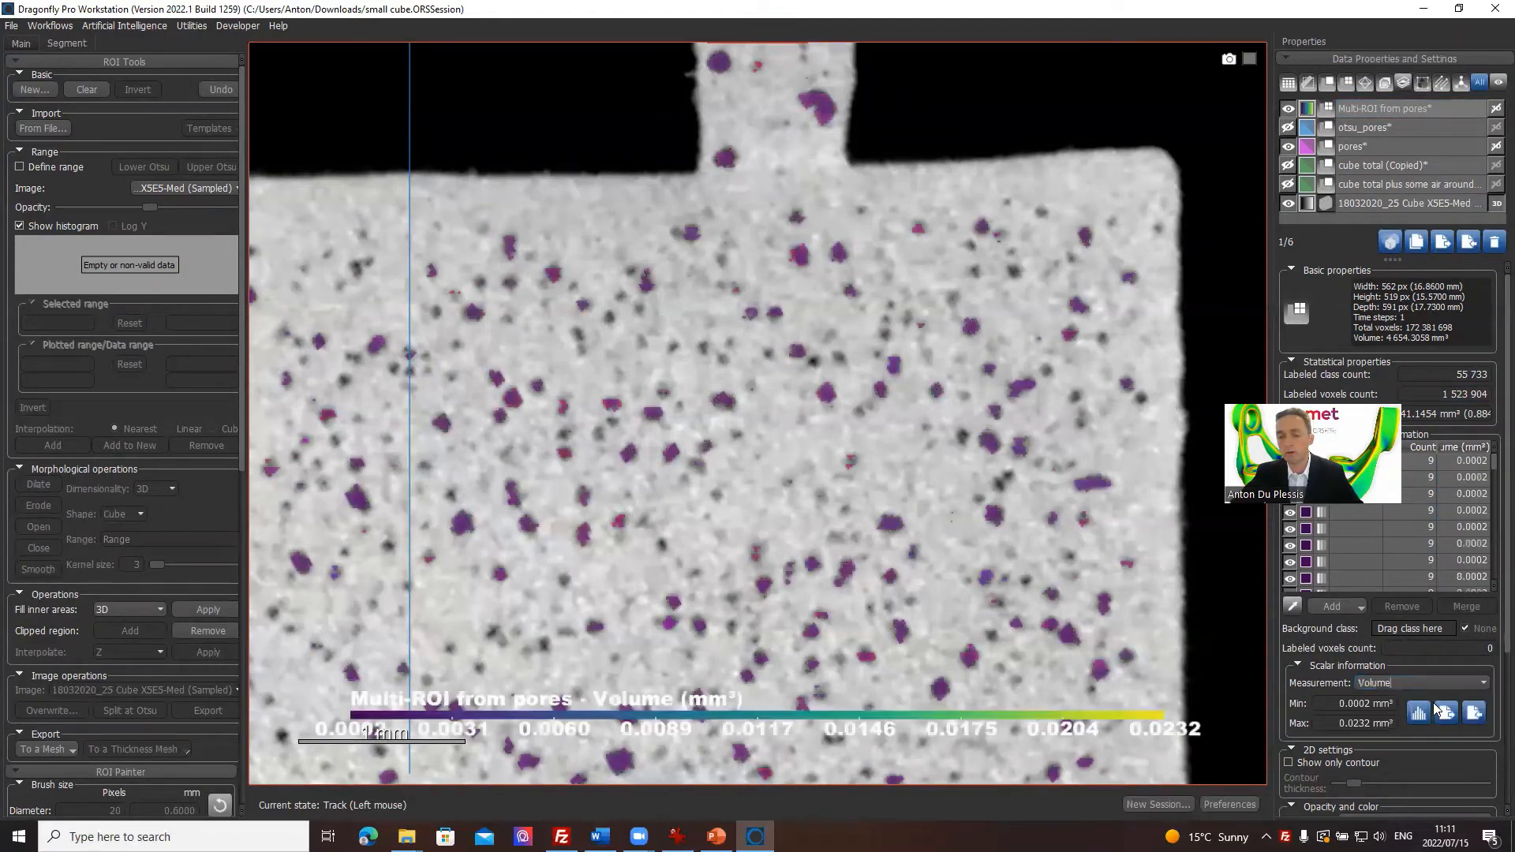
{"action": "left_click", "coordinate": [1307, 111]}
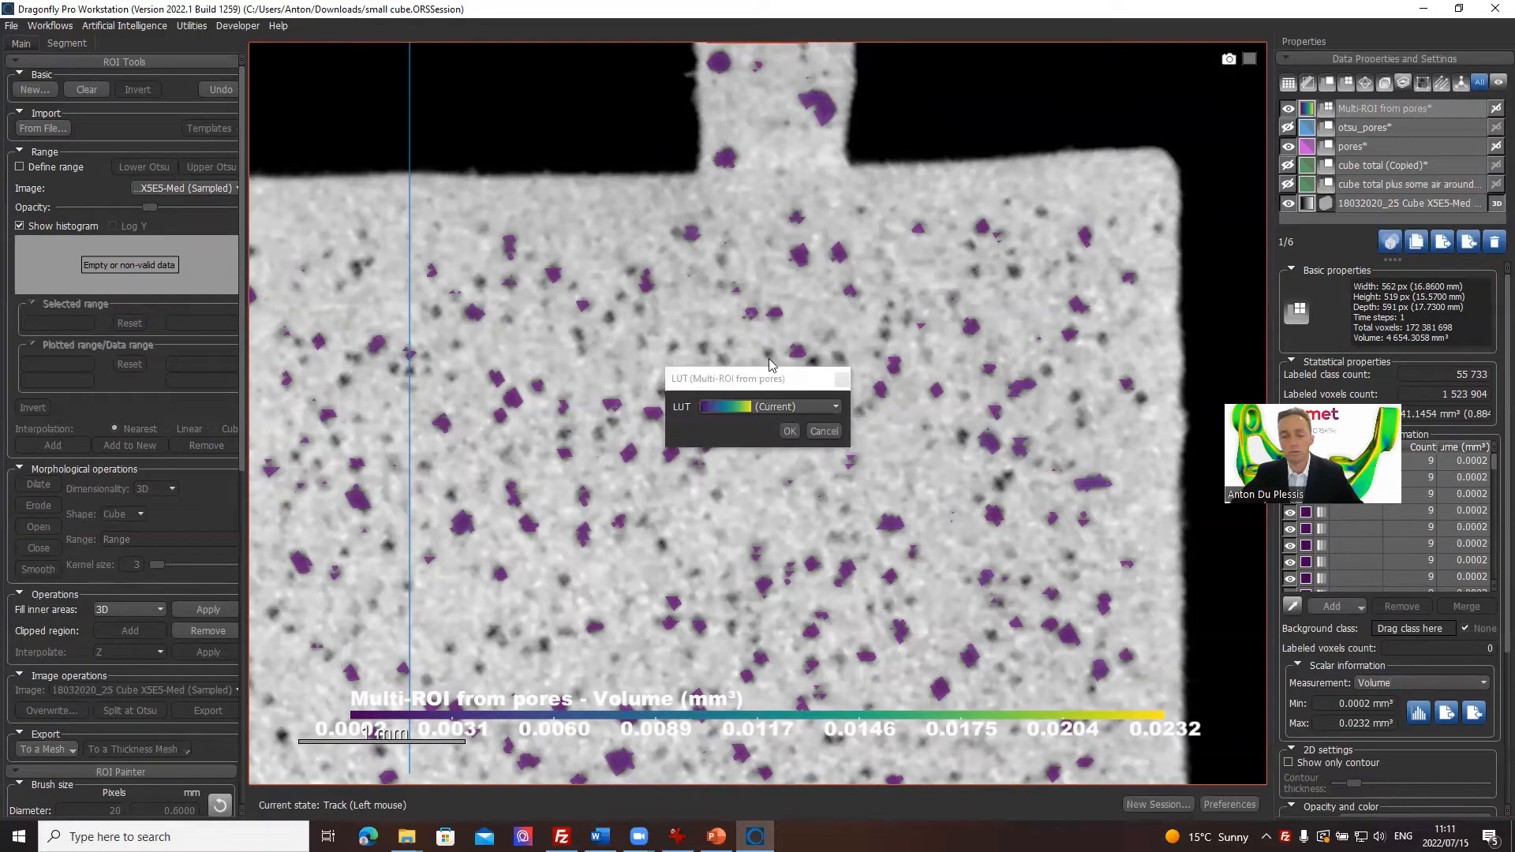
{"action": "left_click", "coordinate": [836, 408]}
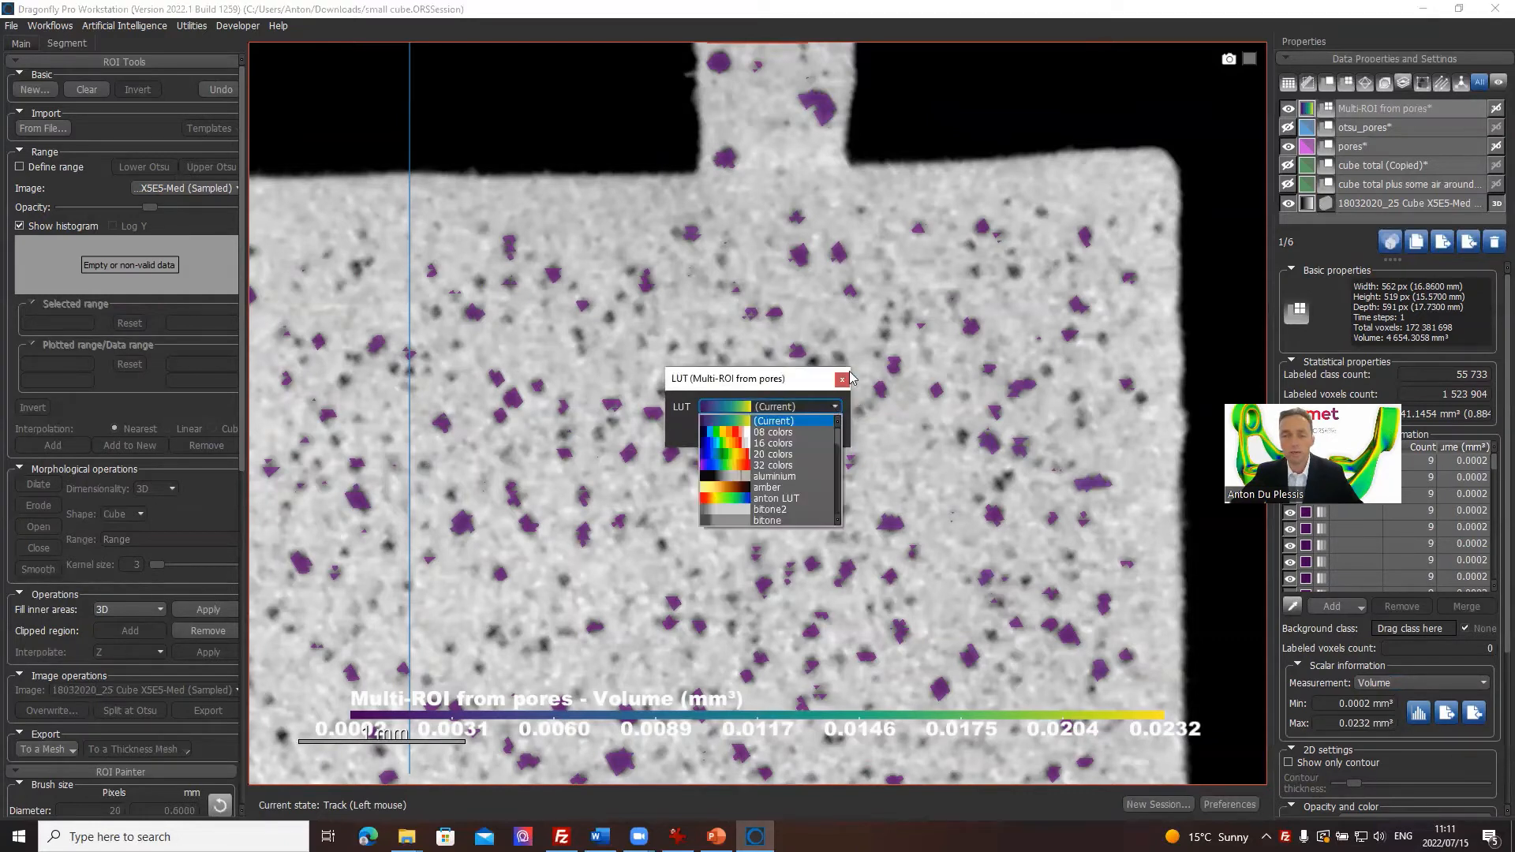
{"action": "left_click", "coordinate": [835, 407]}
{"action": "left_click", "coordinate": [843, 379]}
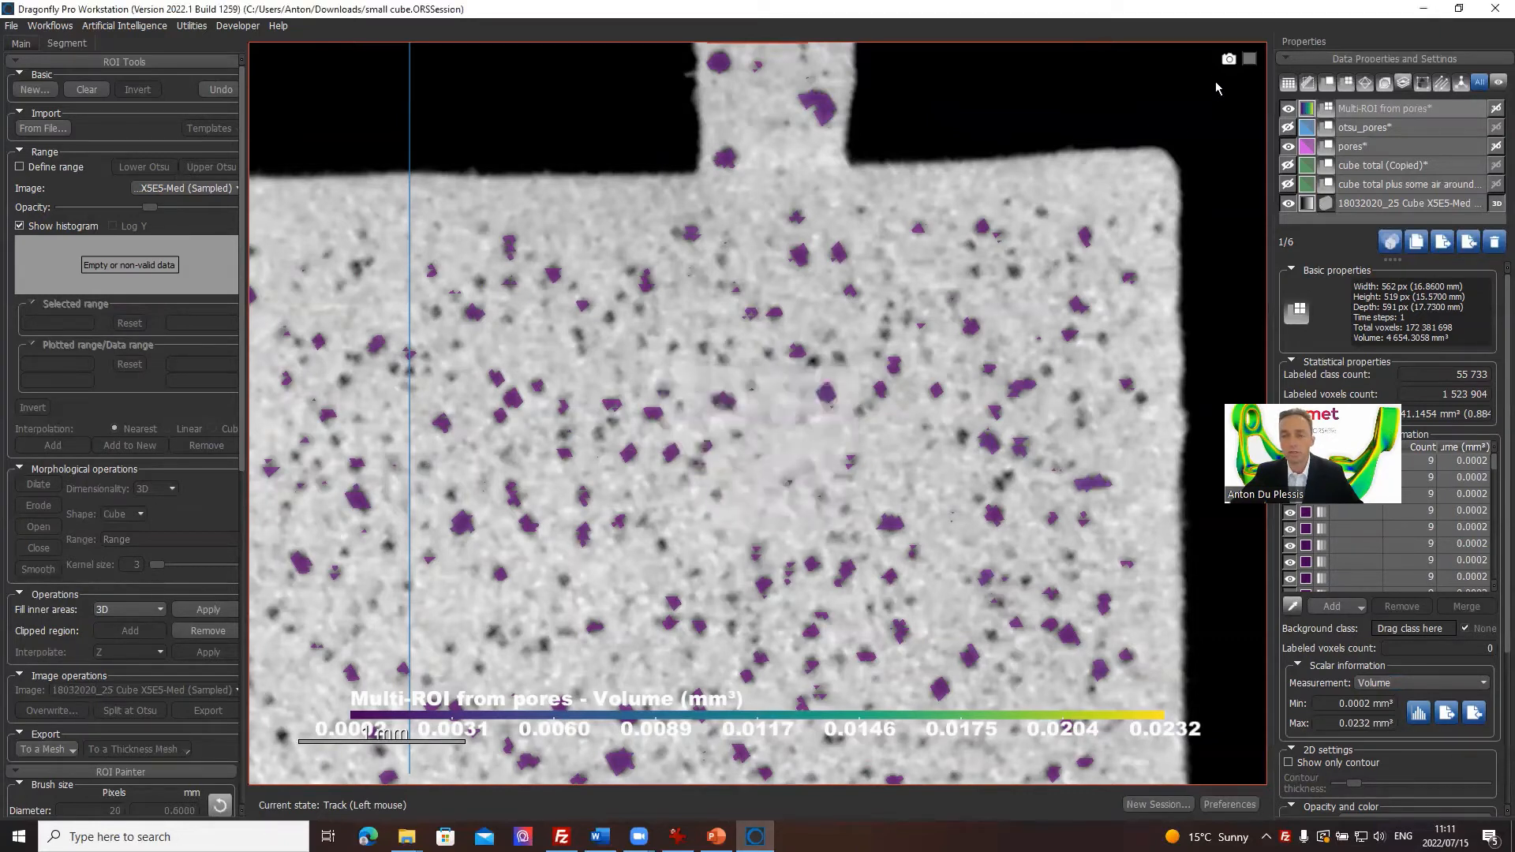
Apply the temperature LUT to the Multi-ROI from pores.
{"action": "left_click", "coordinate": [1308, 109]}
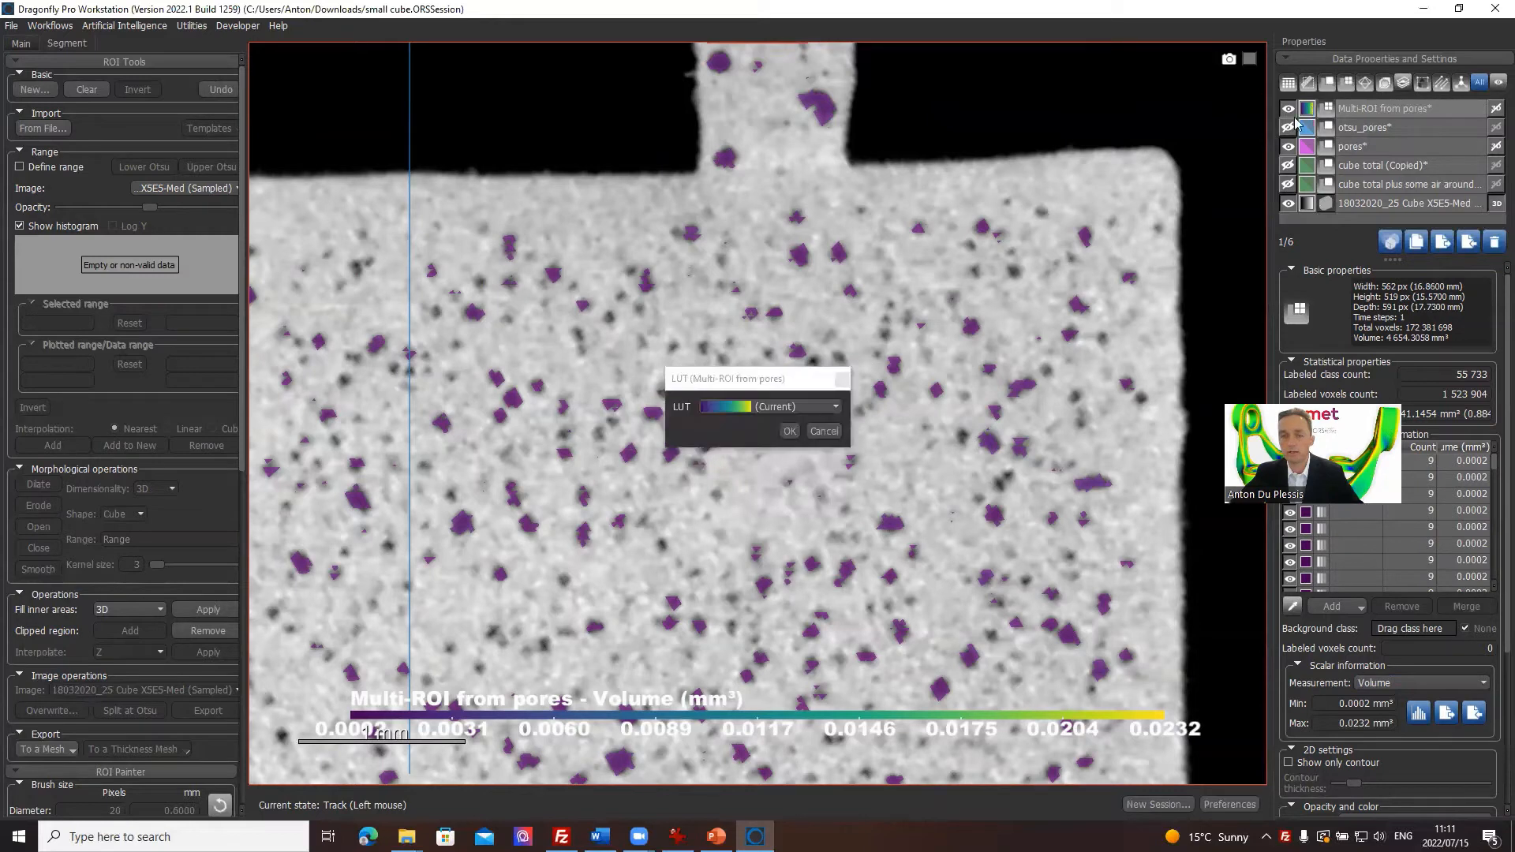
{"action": "left_click", "coordinate": [835, 407]}
{"action": "scroll", "coordinate": [807, 467], "scroll_direction": "down", "scroll_amount": 6}
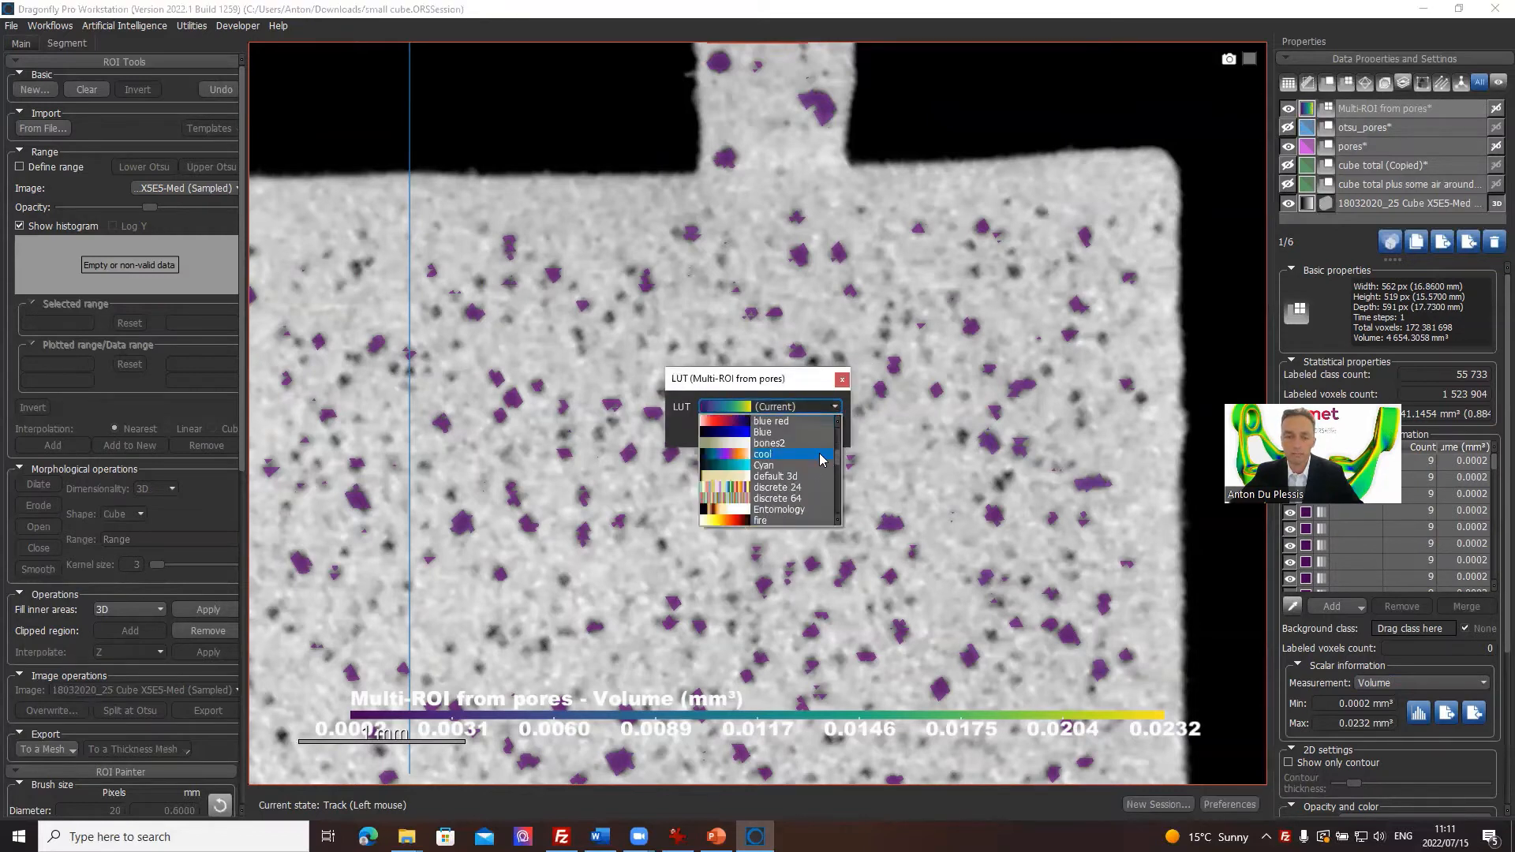
{"action": "scroll", "coordinate": [807, 468], "scroll_direction": "down", "scroll_amount": 1}
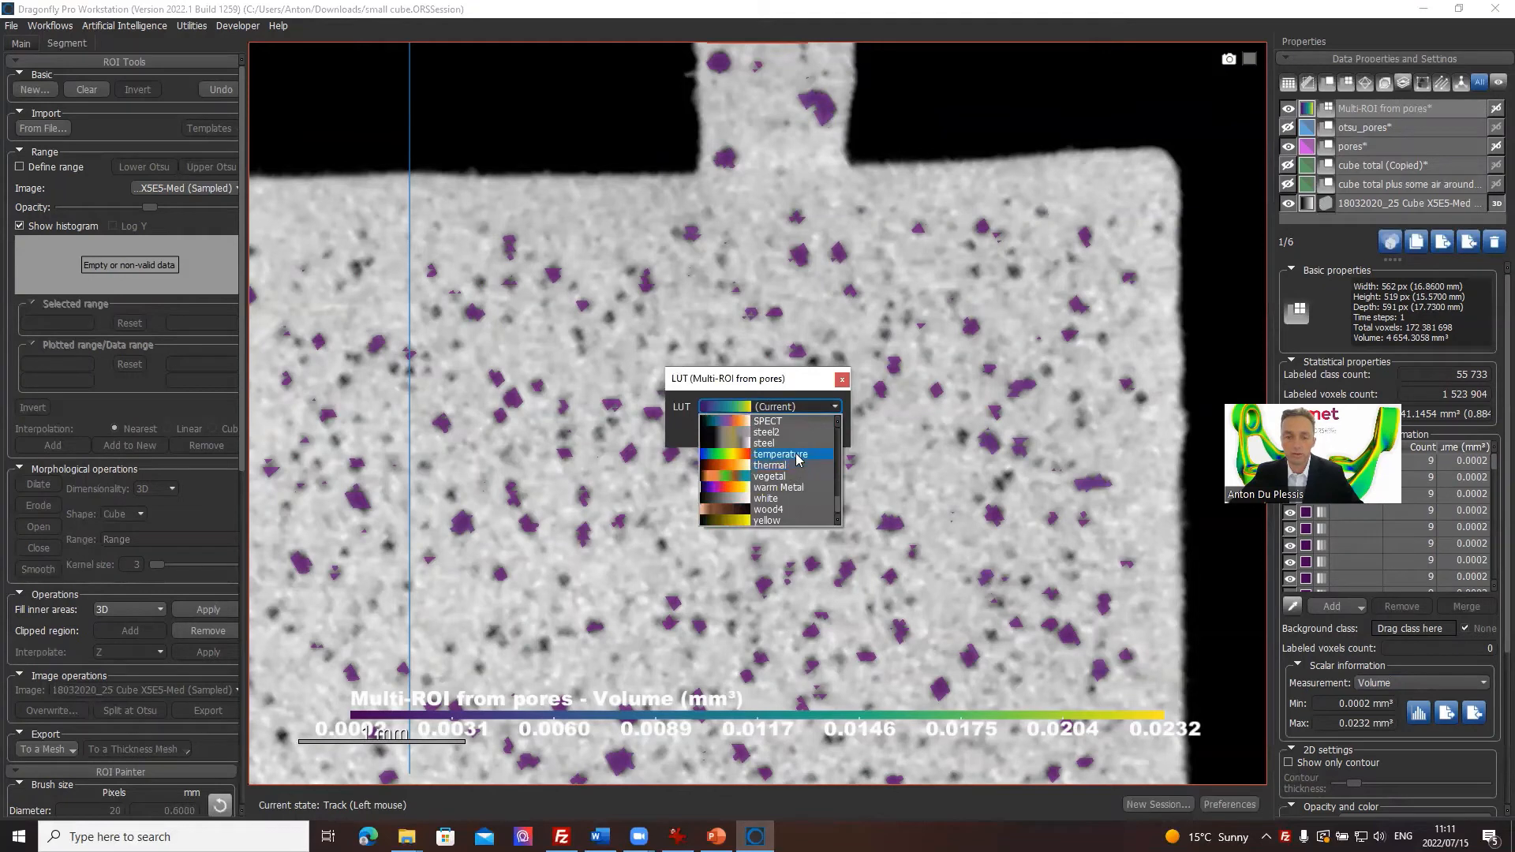
{"action": "left_click", "coordinate": [799, 456]}
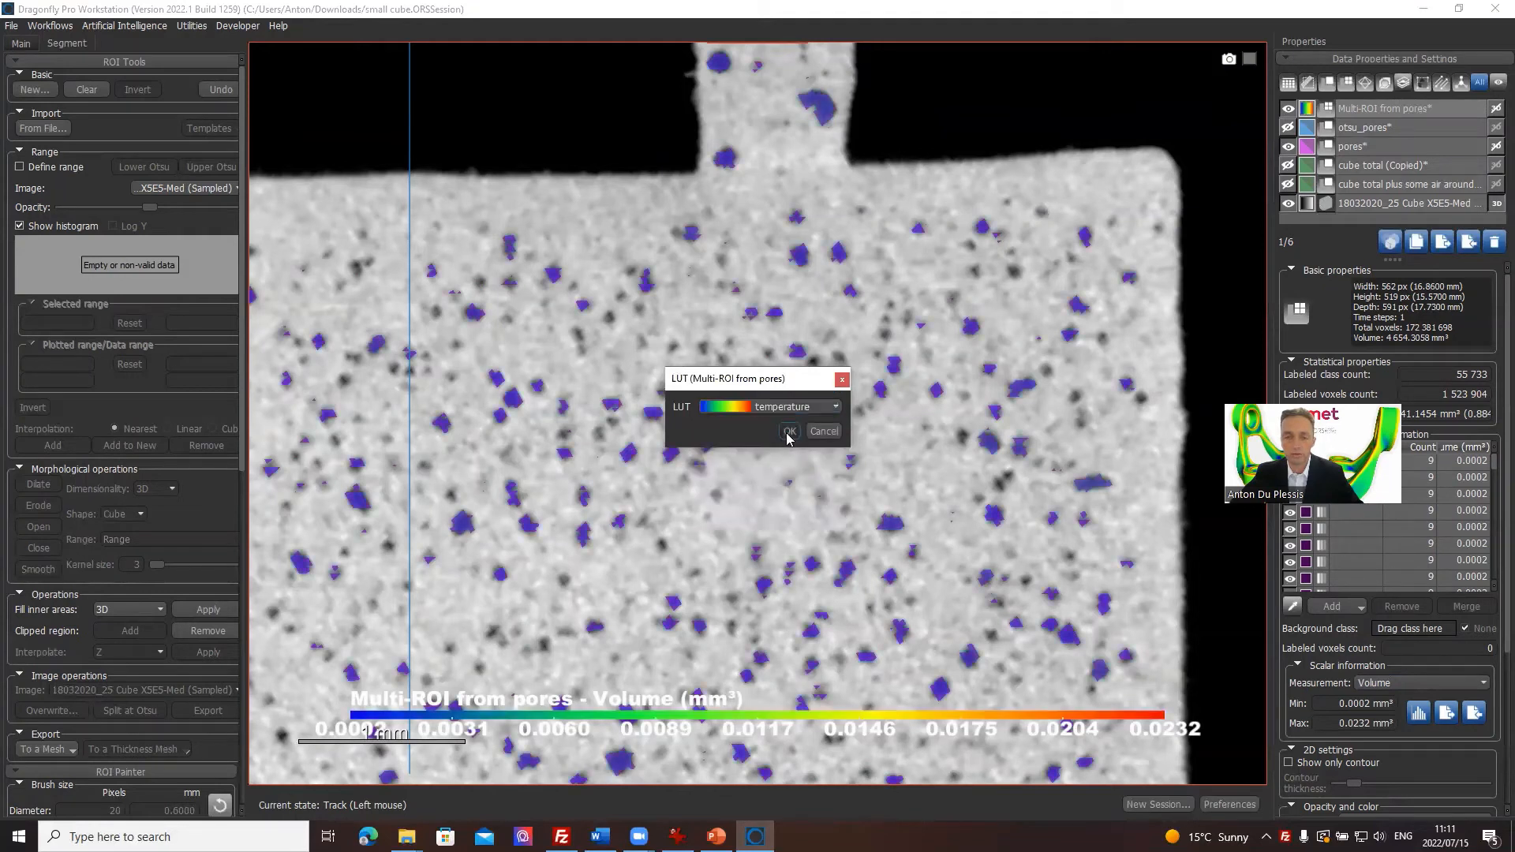
{"action": "left_click", "coordinate": [788, 433]}
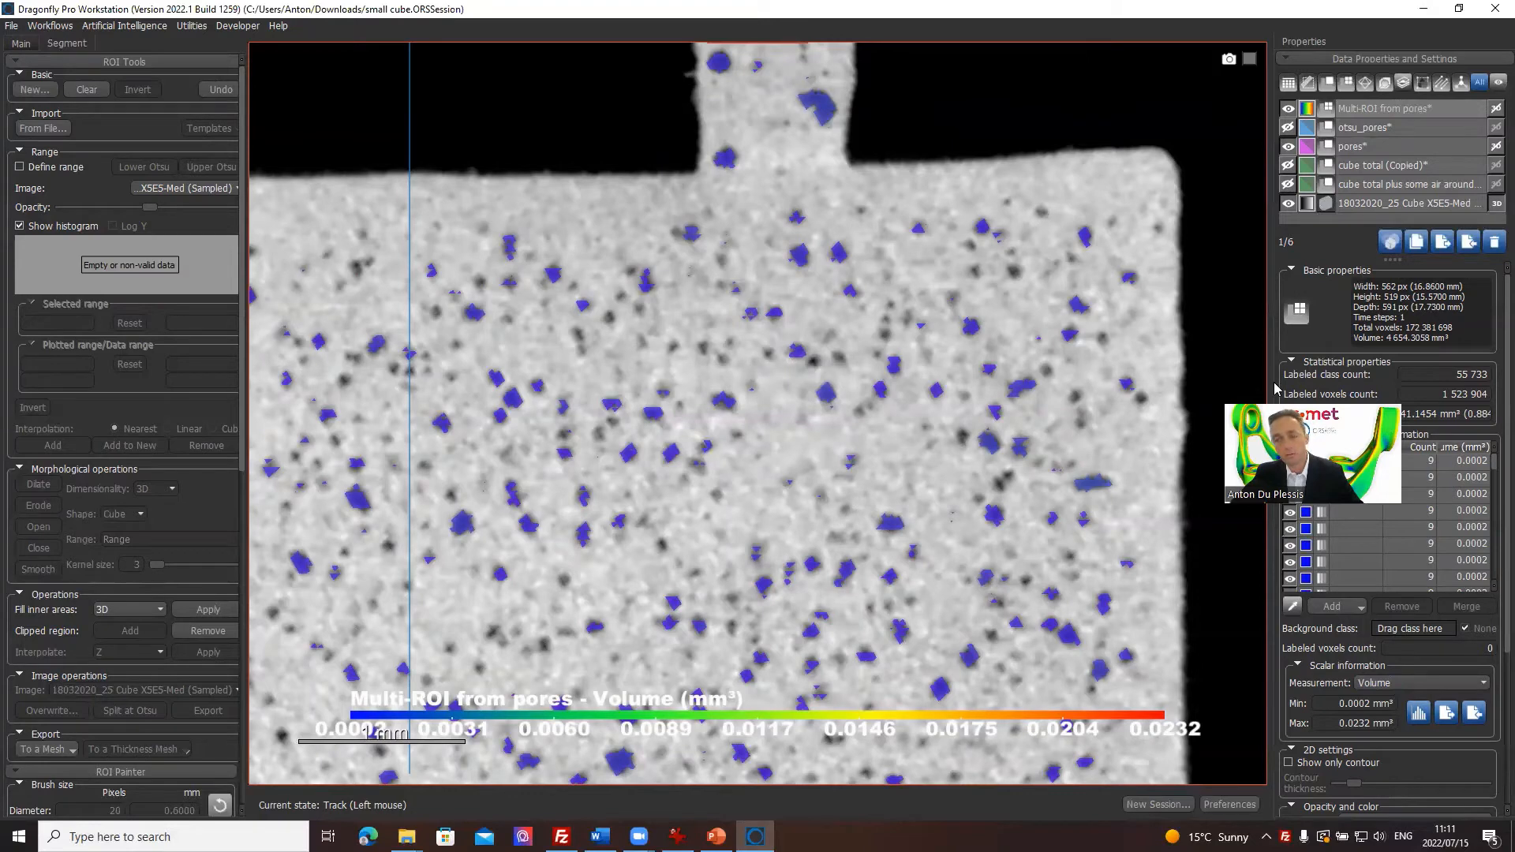
Sort the pore classes by volume in descending order and centre the slice view on the largest pore.
{"action": "left_click", "coordinate": [1462, 447]}
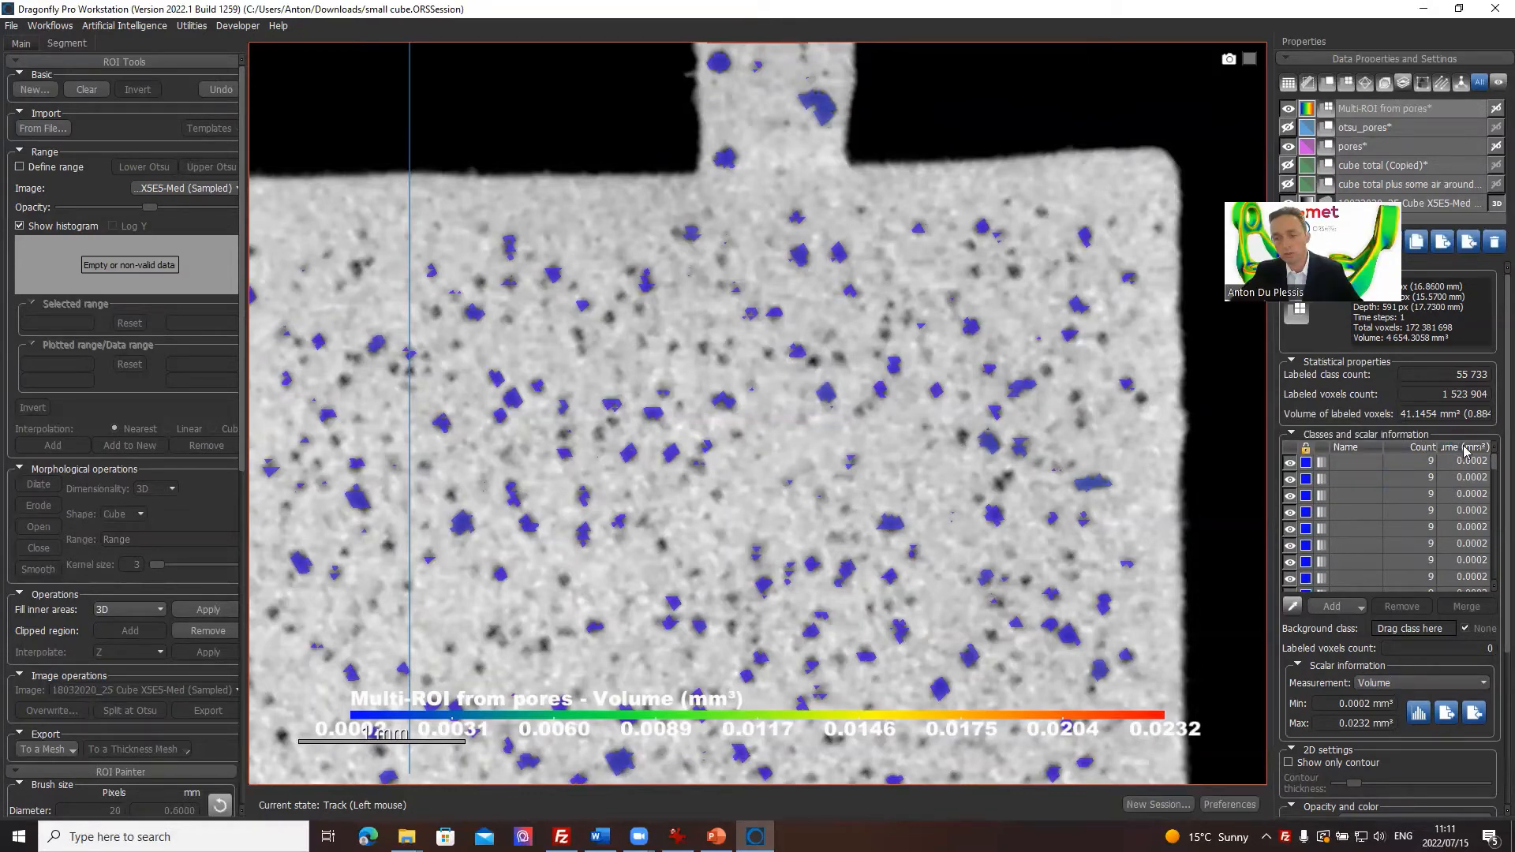
{"action": "left_click", "coordinate": [1464, 447]}
{"action": "left_click", "coordinate": [1441, 527]}
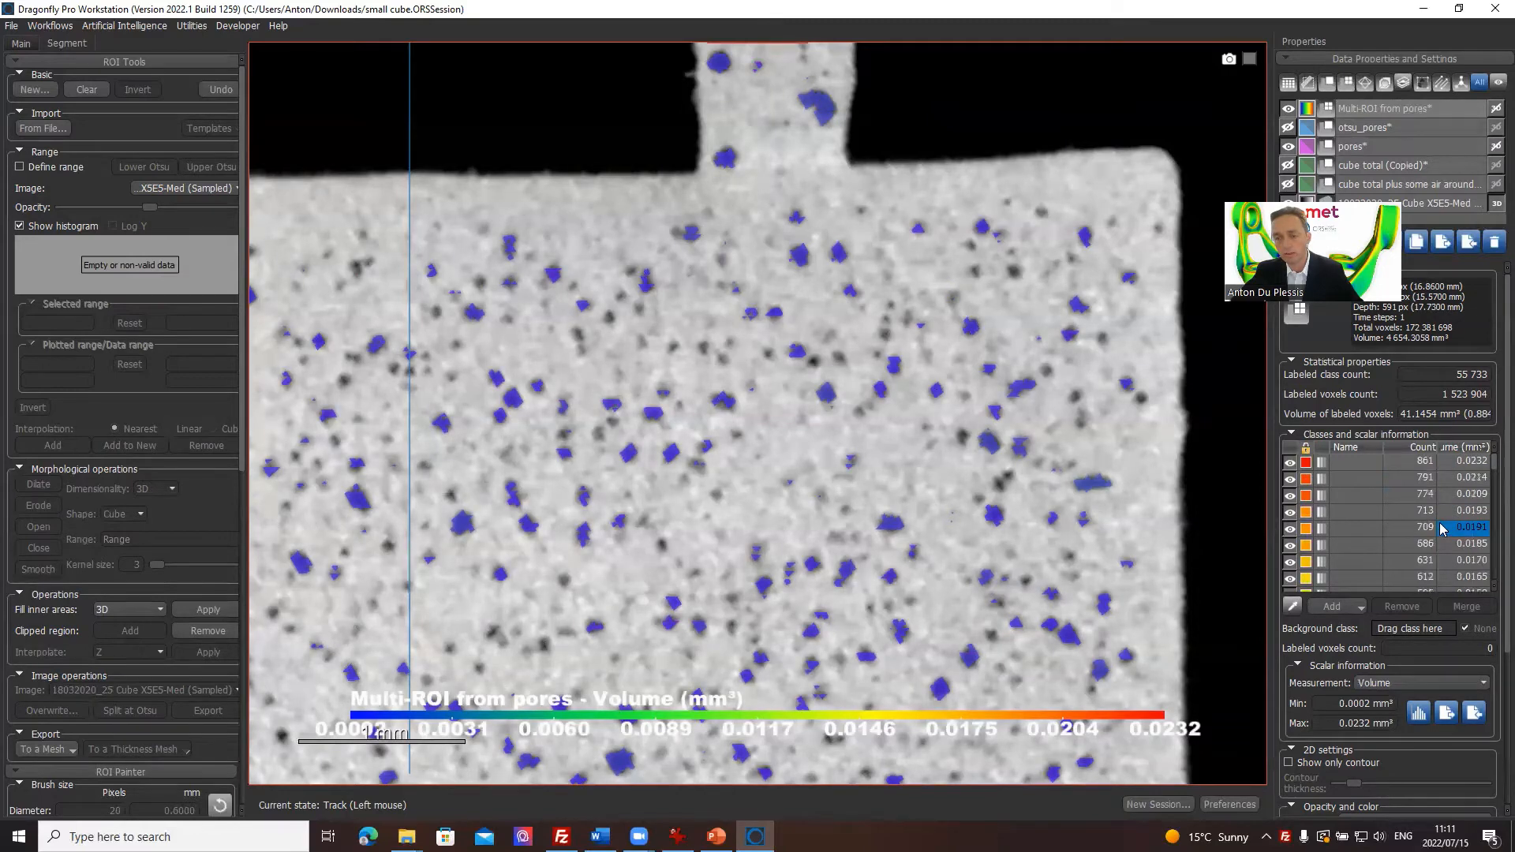
{"action": "left_click", "coordinate": [1336, 466]}
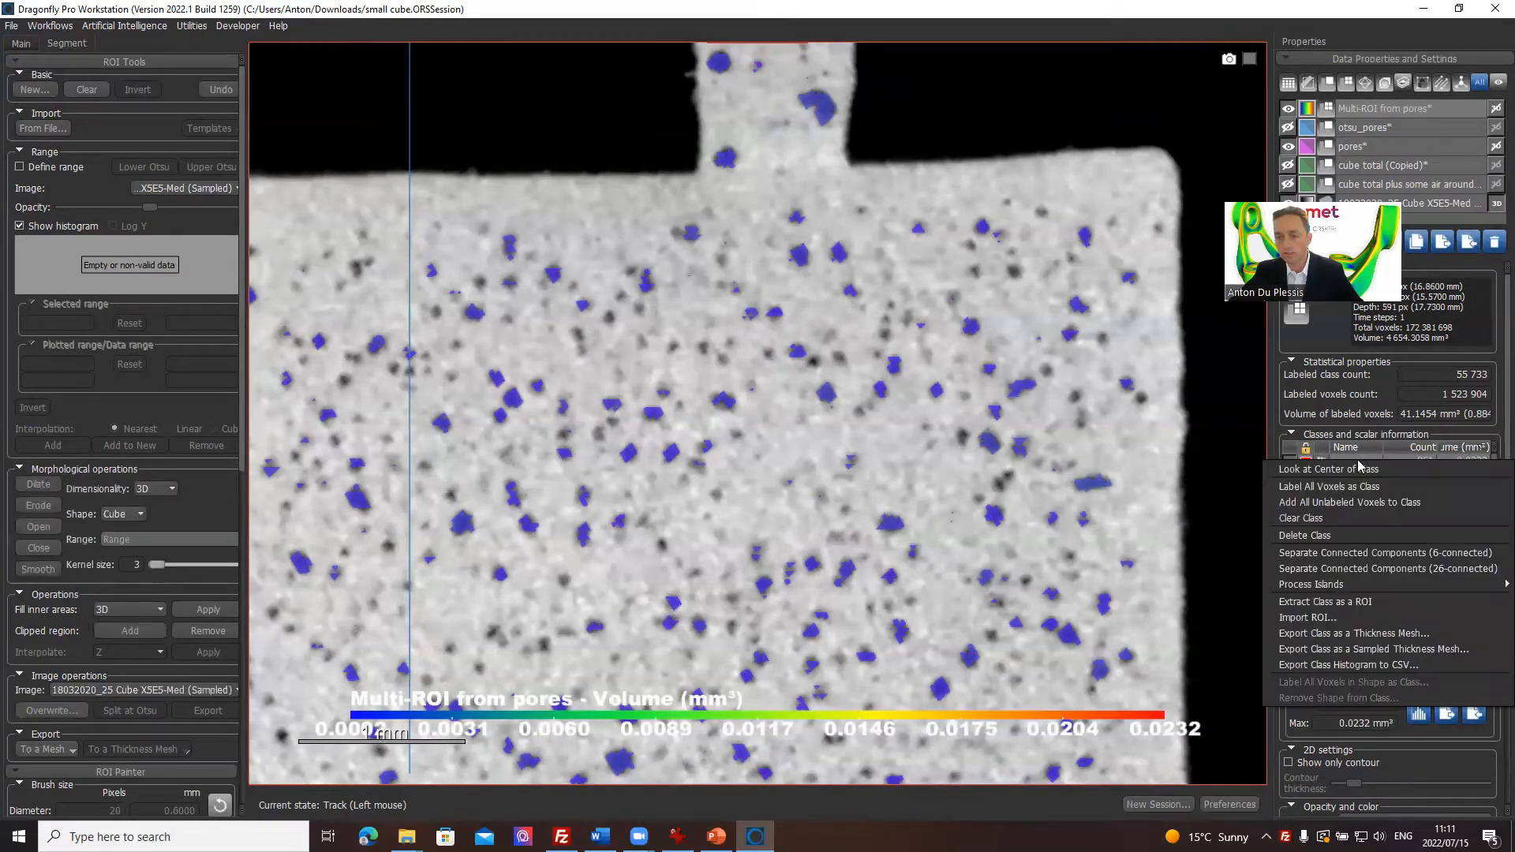
{"action": "right_click", "coordinate": [1356, 464]}
{"action": "left_click", "coordinate": [1347, 469]}
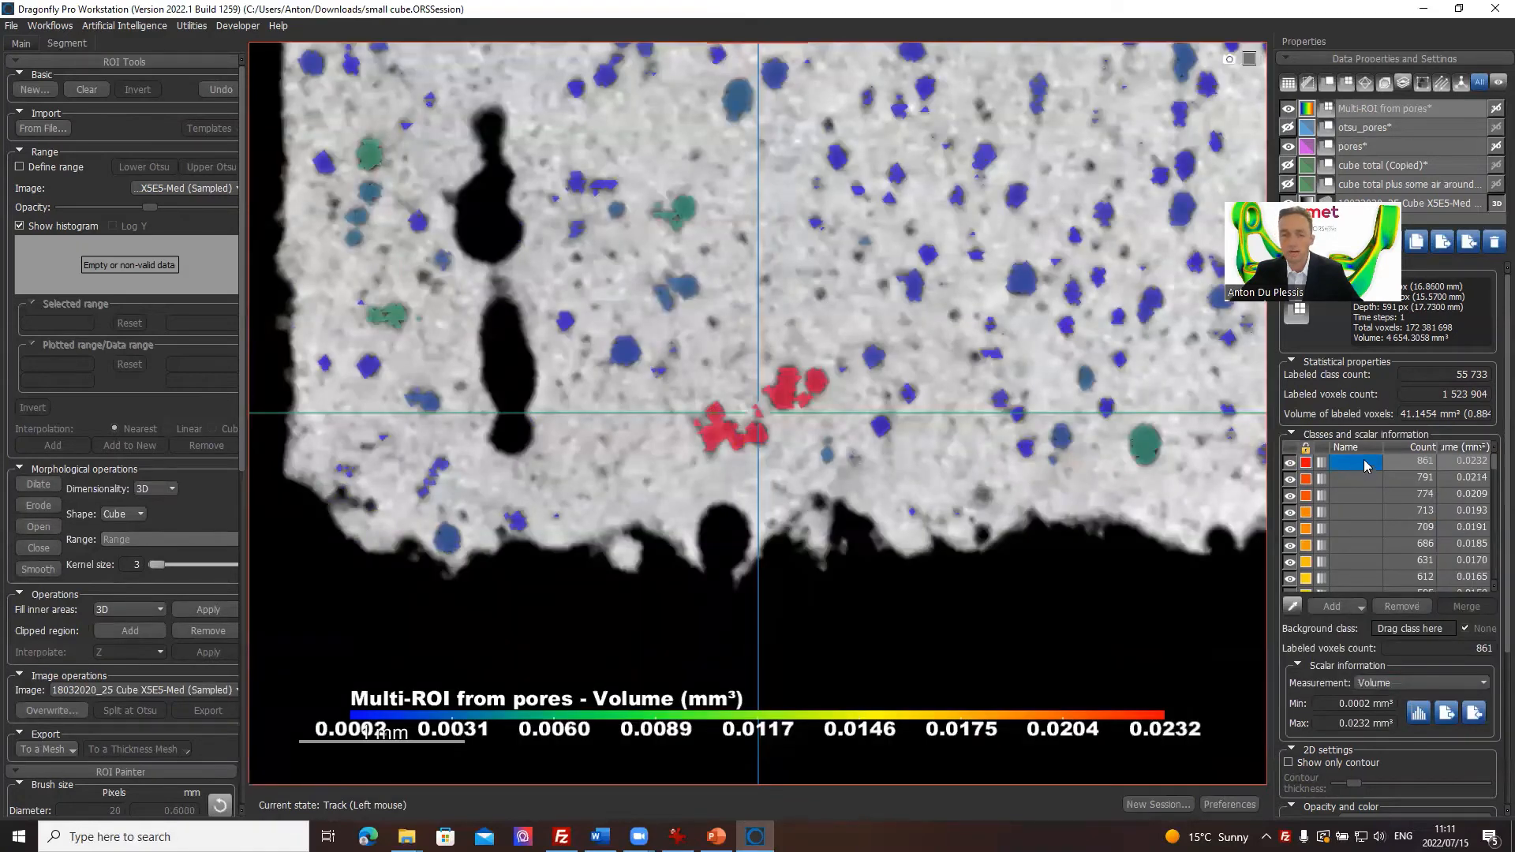
Restore the four-view layout and enlarge the cube corner containing the large black void in the perpendicular slice view.
{"action": "double_click", "coordinate": [922, 350]}
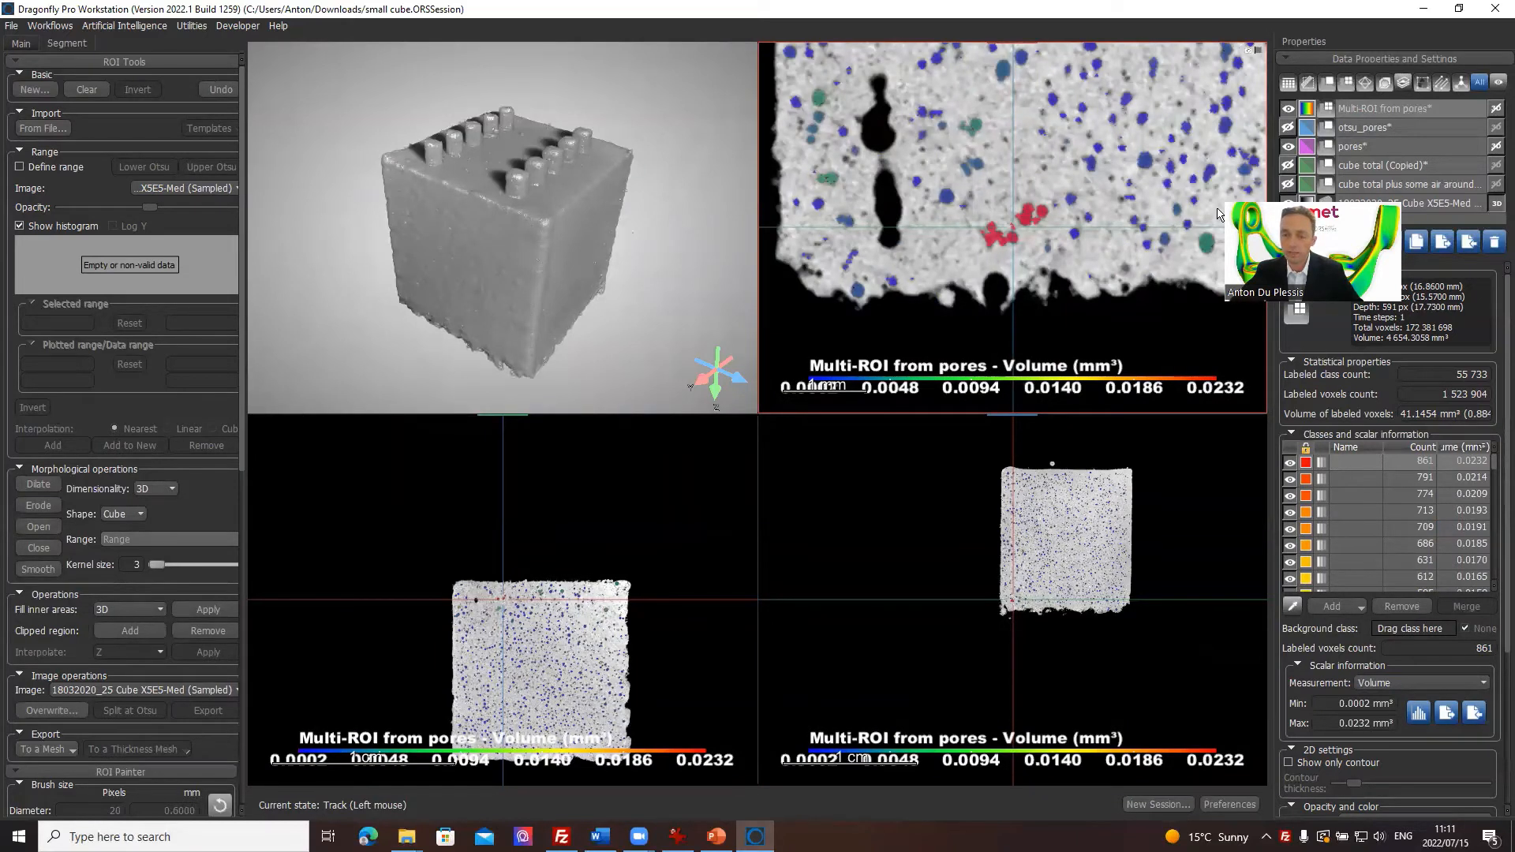
{"action": "middle_click_drag", "start_coordinate": [541, 658], "coordinate": [540, 561]}
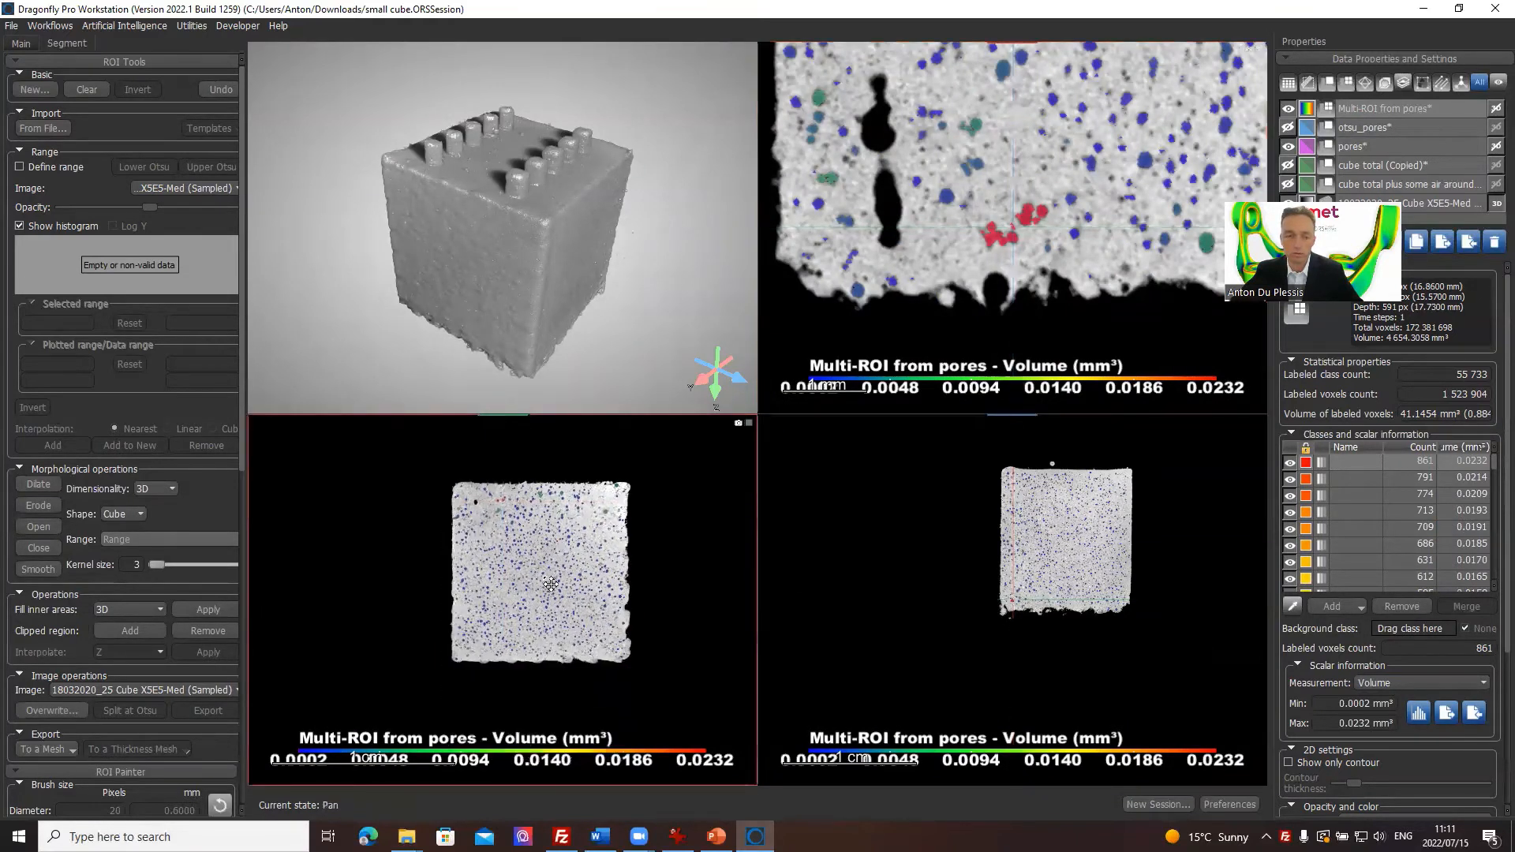
{"action": "right_click_drag", "start_coordinate": [476, 485], "coordinate": [442, 600]}
{"action": "scroll", "coordinate": [481, 542], "scroll_direction": "up", "scroll_amount": 10}
{"action": "scroll", "coordinate": [481, 543], "scroll_direction": "down", "scroll_amount": 11}
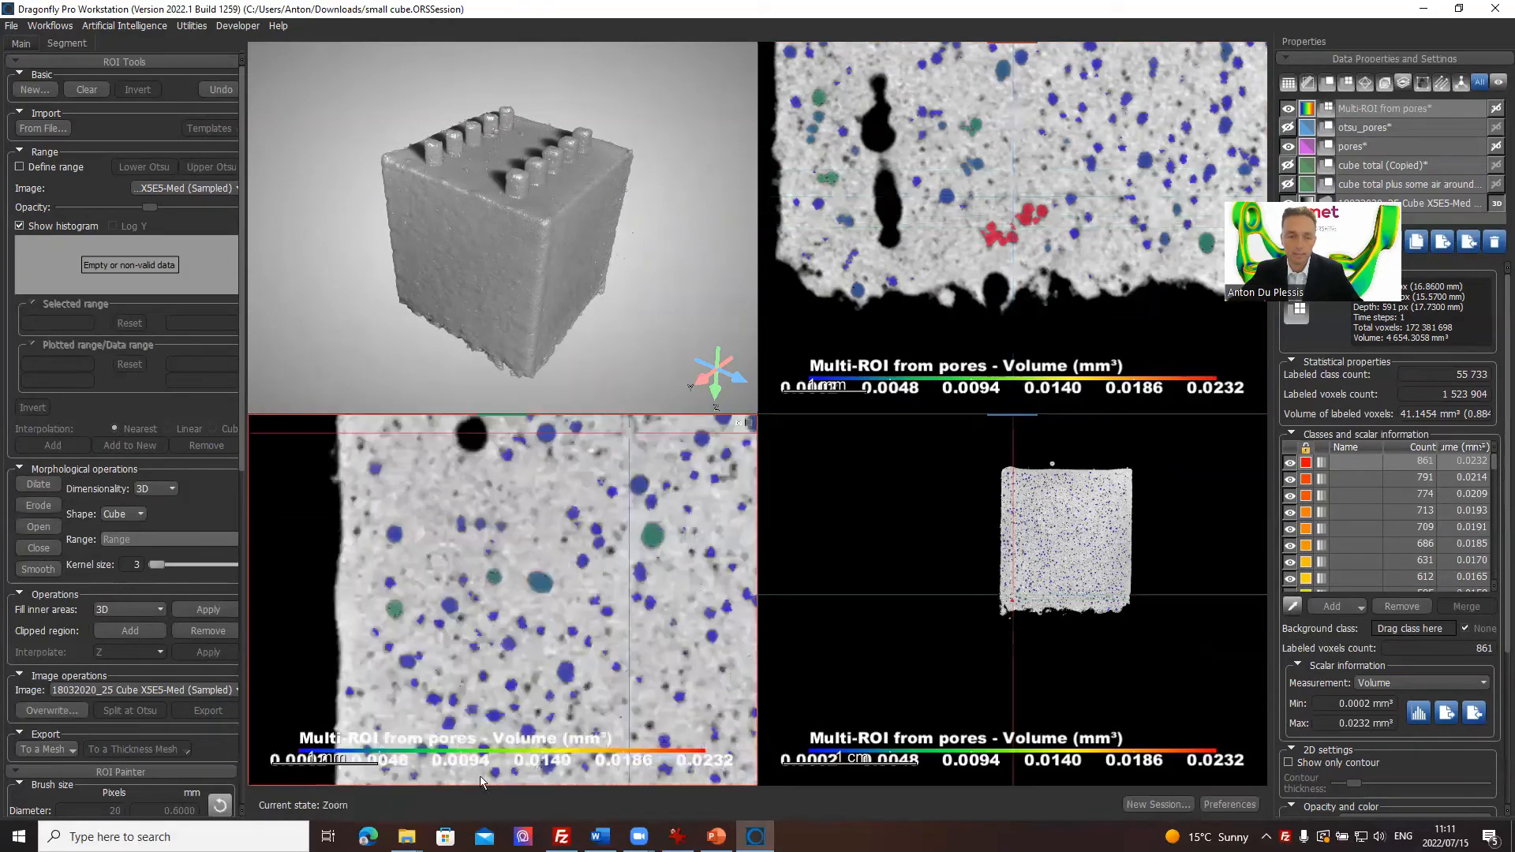
{"action": "middle_click_drag", "start_coordinate": [385, 472], "coordinate": [398, 587]}
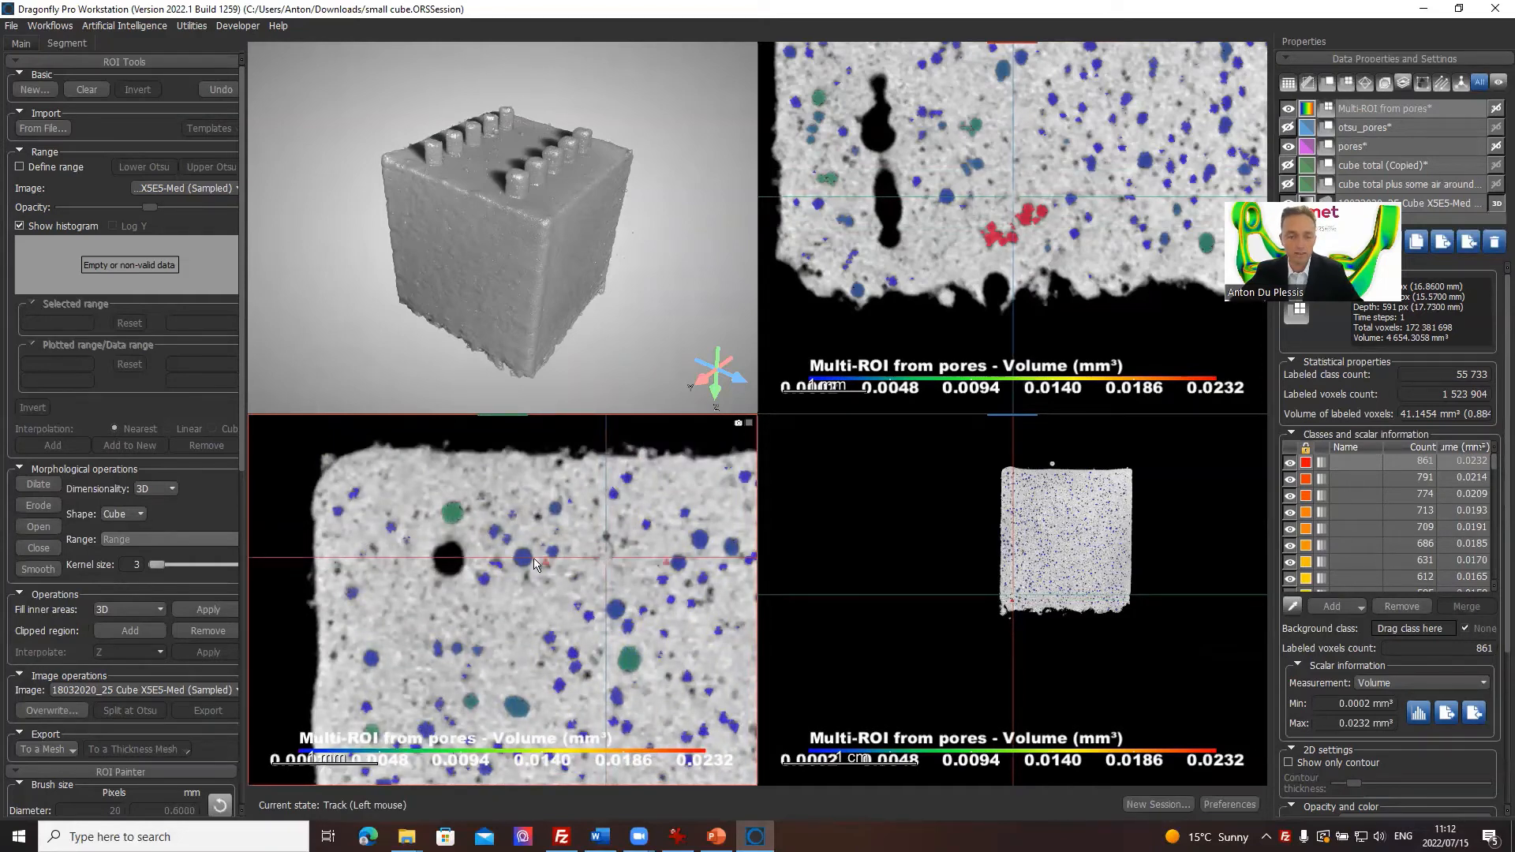
{"action": "left_click_drag", "start_coordinate": [396, 558], "coordinate": [395, 562]}
{"action": "left_click_drag", "start_coordinate": [605, 561], "coordinate": [465, 561]}
{"action": "scroll", "coordinate": [467, 561], "scroll_direction": "up", "scroll_amount": 3}
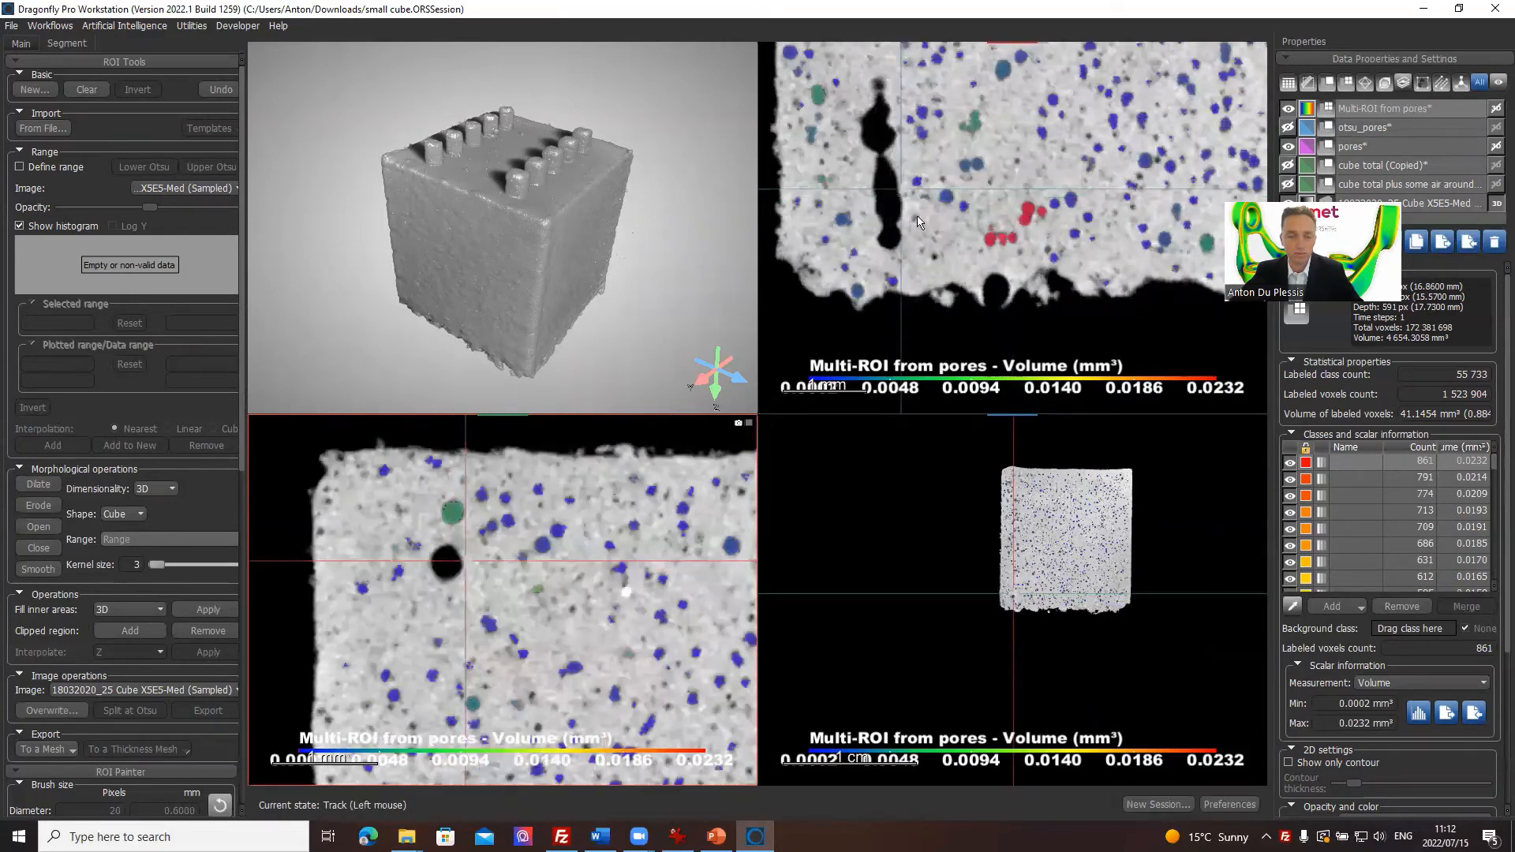
Locate the slice planes on the large black void and follow it through the slices to check whether it is labelled.
{"action": "left_click", "coordinate": [889, 204]}
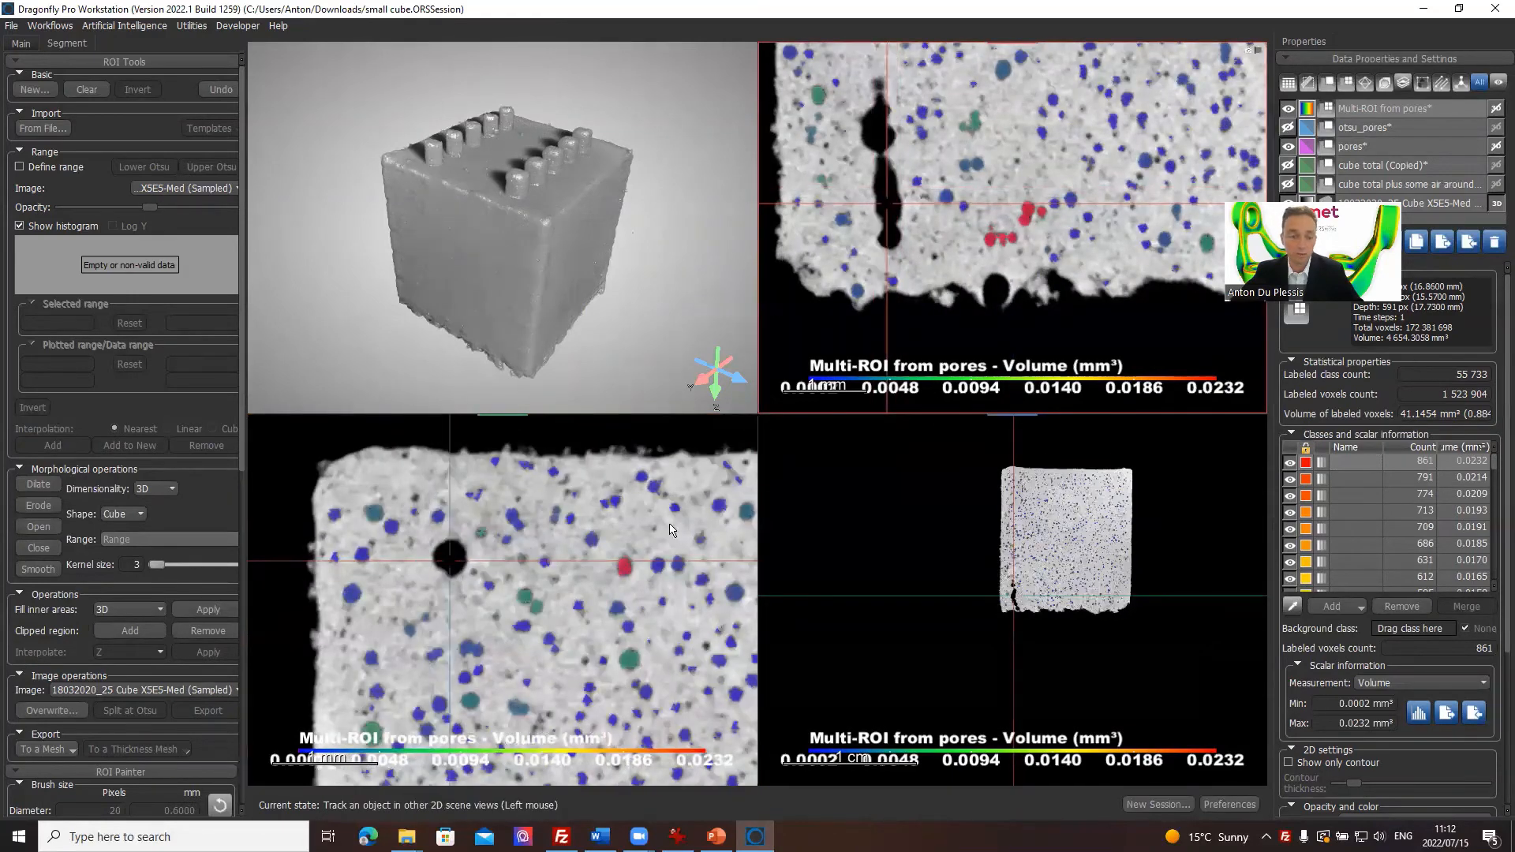
{"action": "scroll", "coordinate": [890, 203], "scroll_direction": "up", "scroll_amount": 4}
{"action": "scroll", "coordinate": [891, 204], "scroll_direction": "down", "scroll_amount": 4}
{"action": "scroll", "coordinate": [501, 635], "scroll_direction": "down", "scroll_amount": 8}
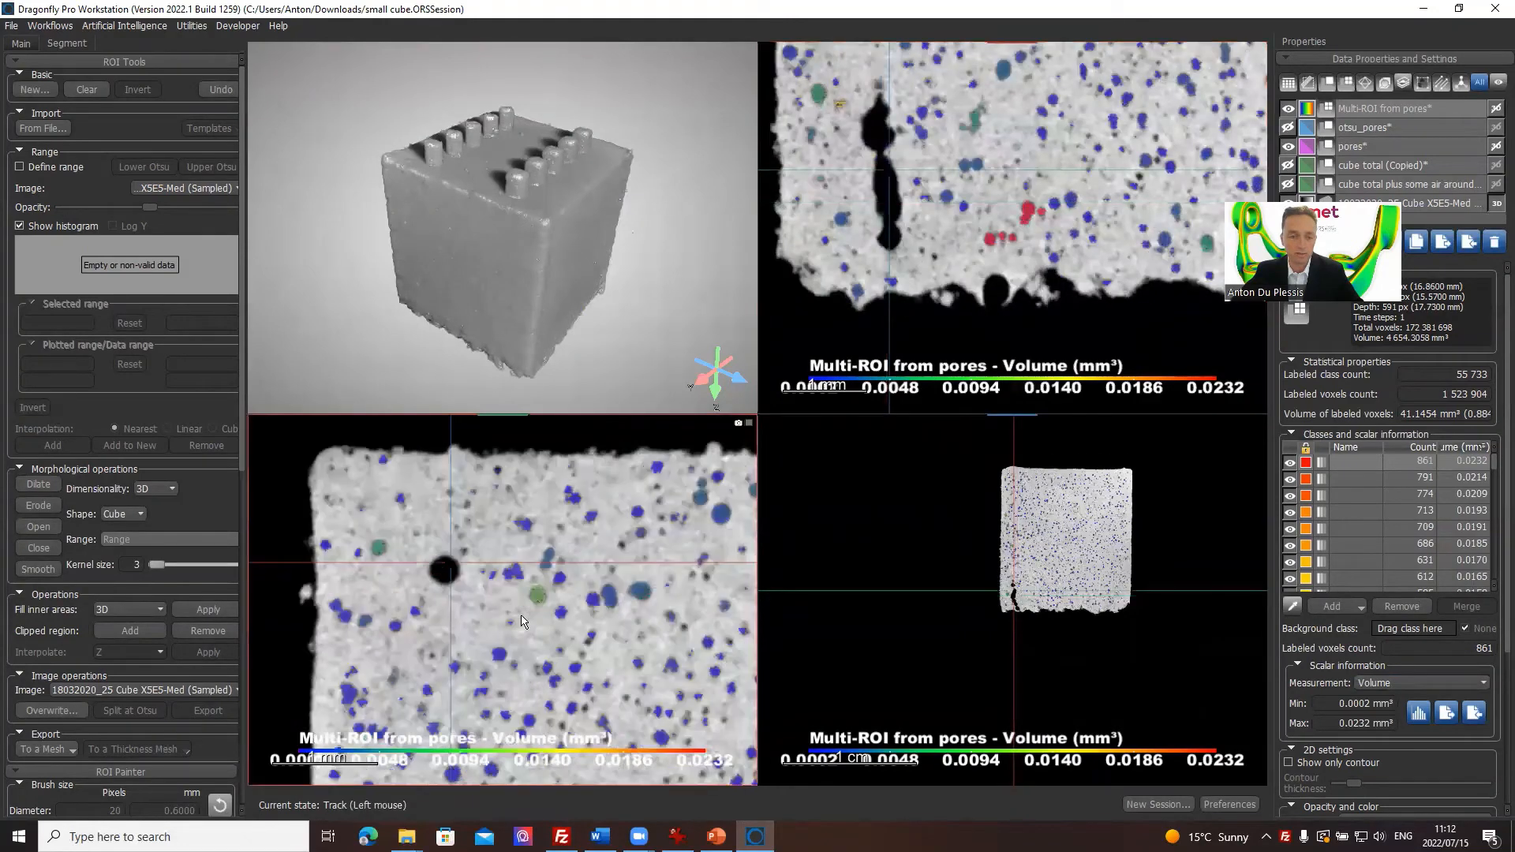
{"action": "scroll", "coordinate": [521, 621], "scroll_direction": "down", "scroll_amount": 8}
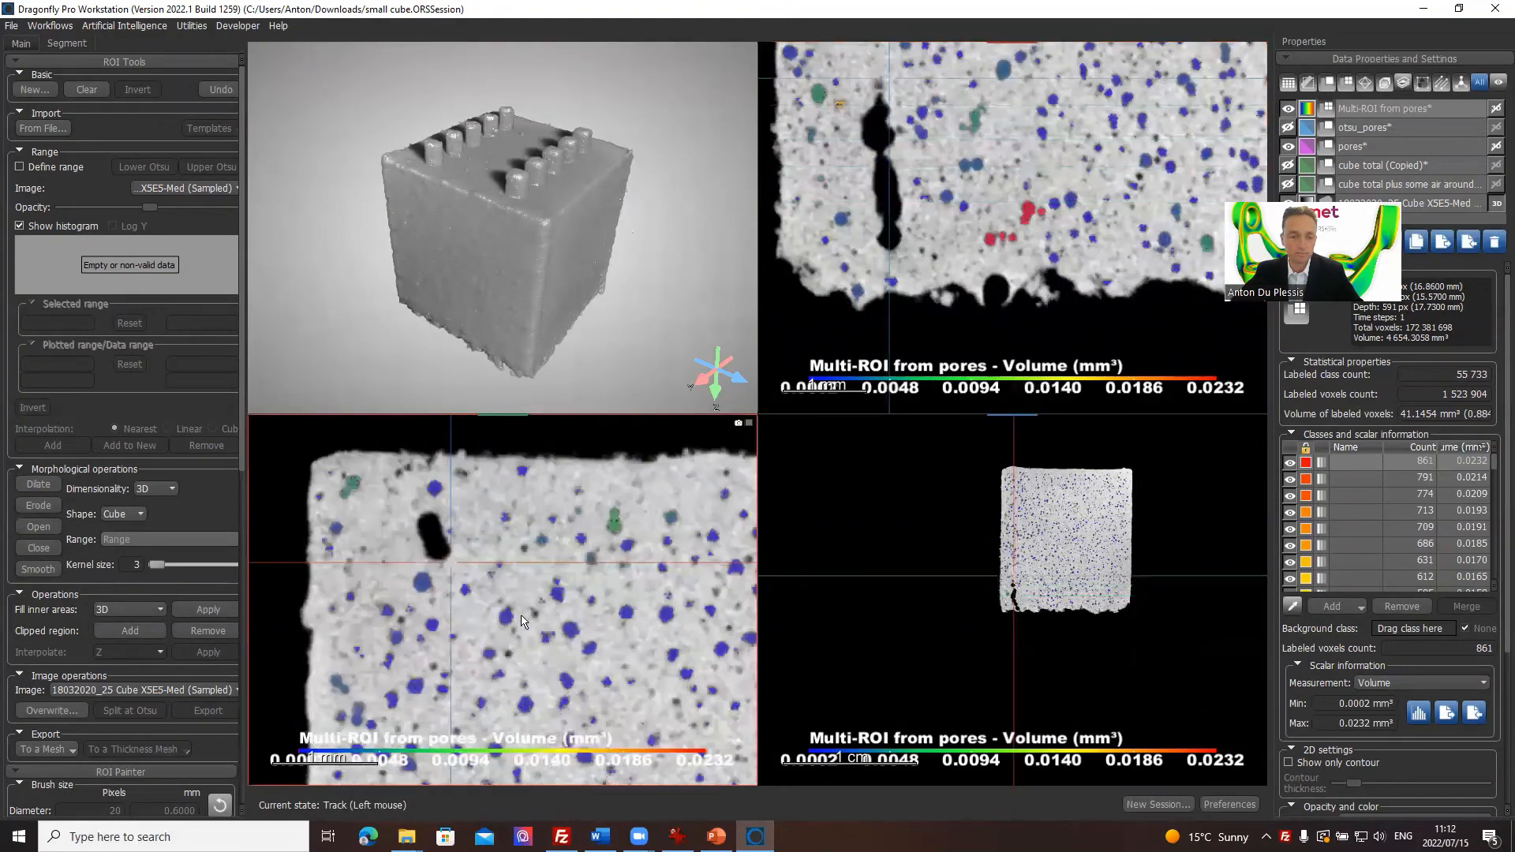
{"action": "scroll", "coordinate": [521, 621], "scroll_direction": "down", "scroll_amount": 8}
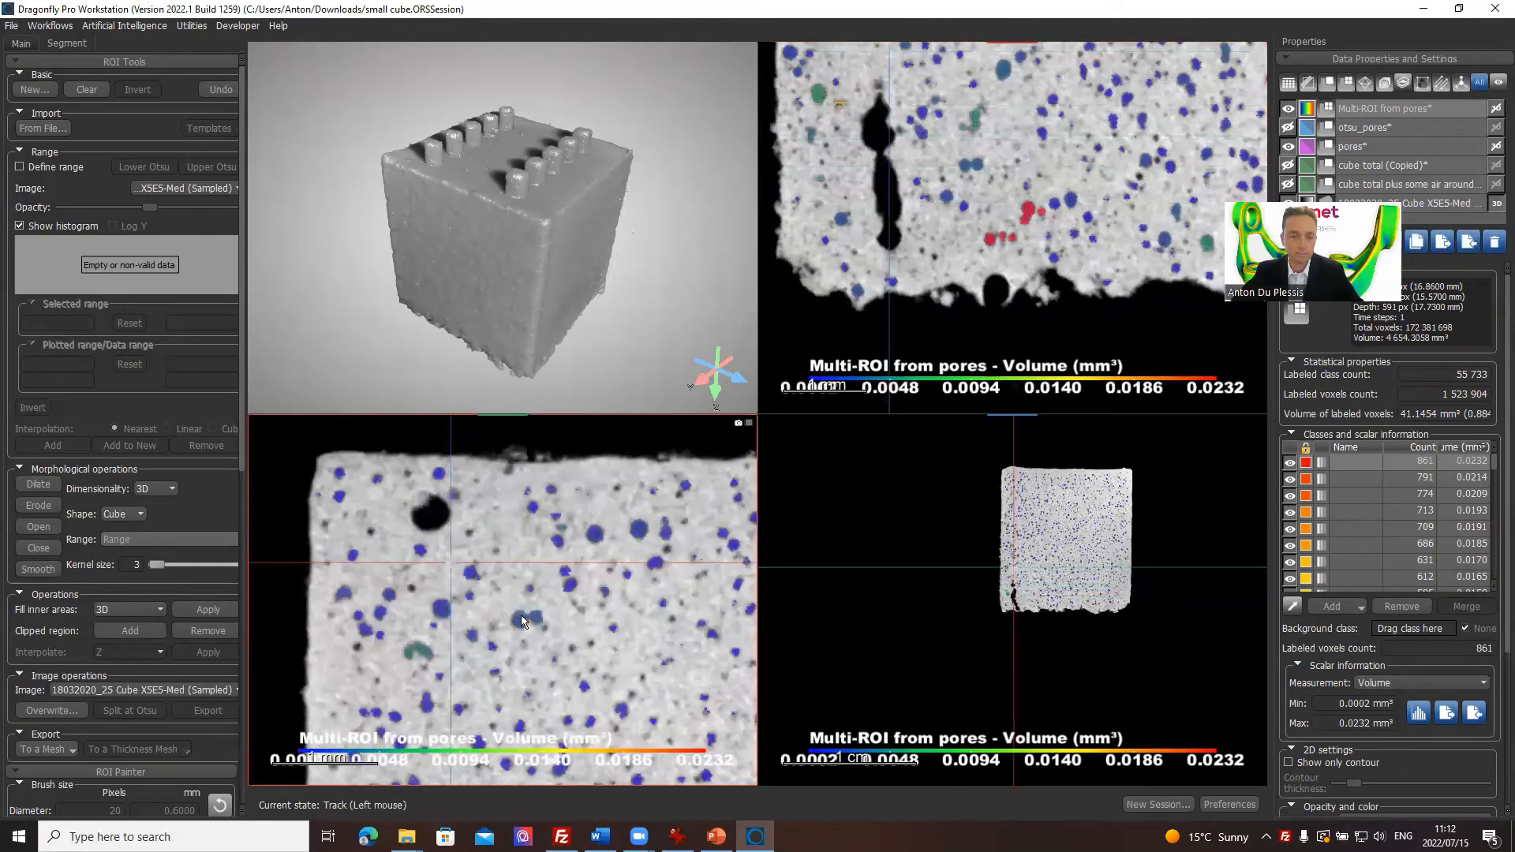
{"action": "scroll", "coordinate": [521, 621], "scroll_direction": "down", "scroll_amount": 8}
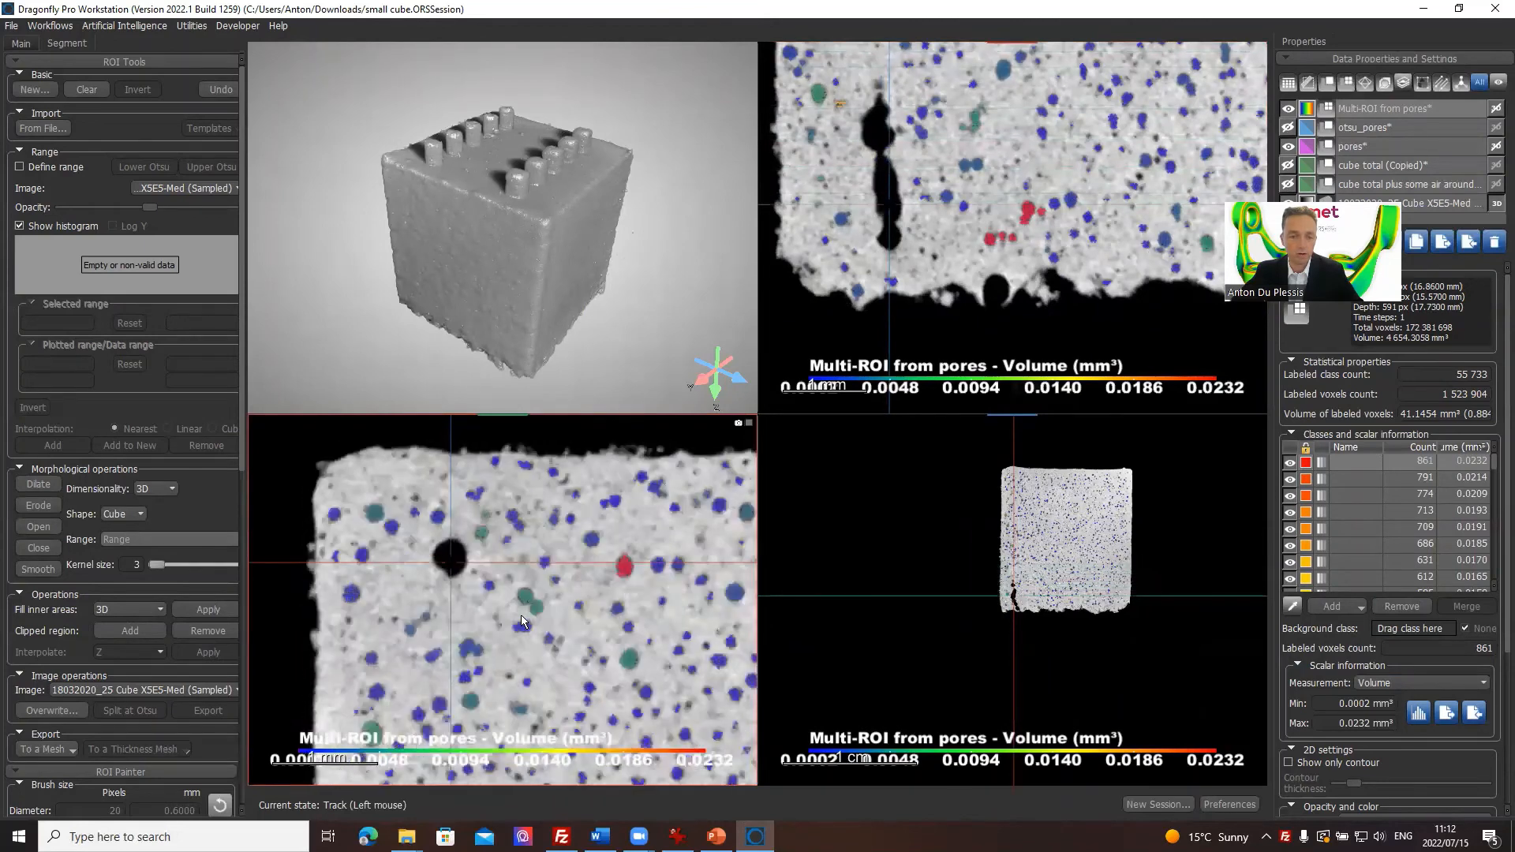
{"action": "scroll", "coordinate": [521, 614], "scroll_direction": "down", "scroll_amount": 3}
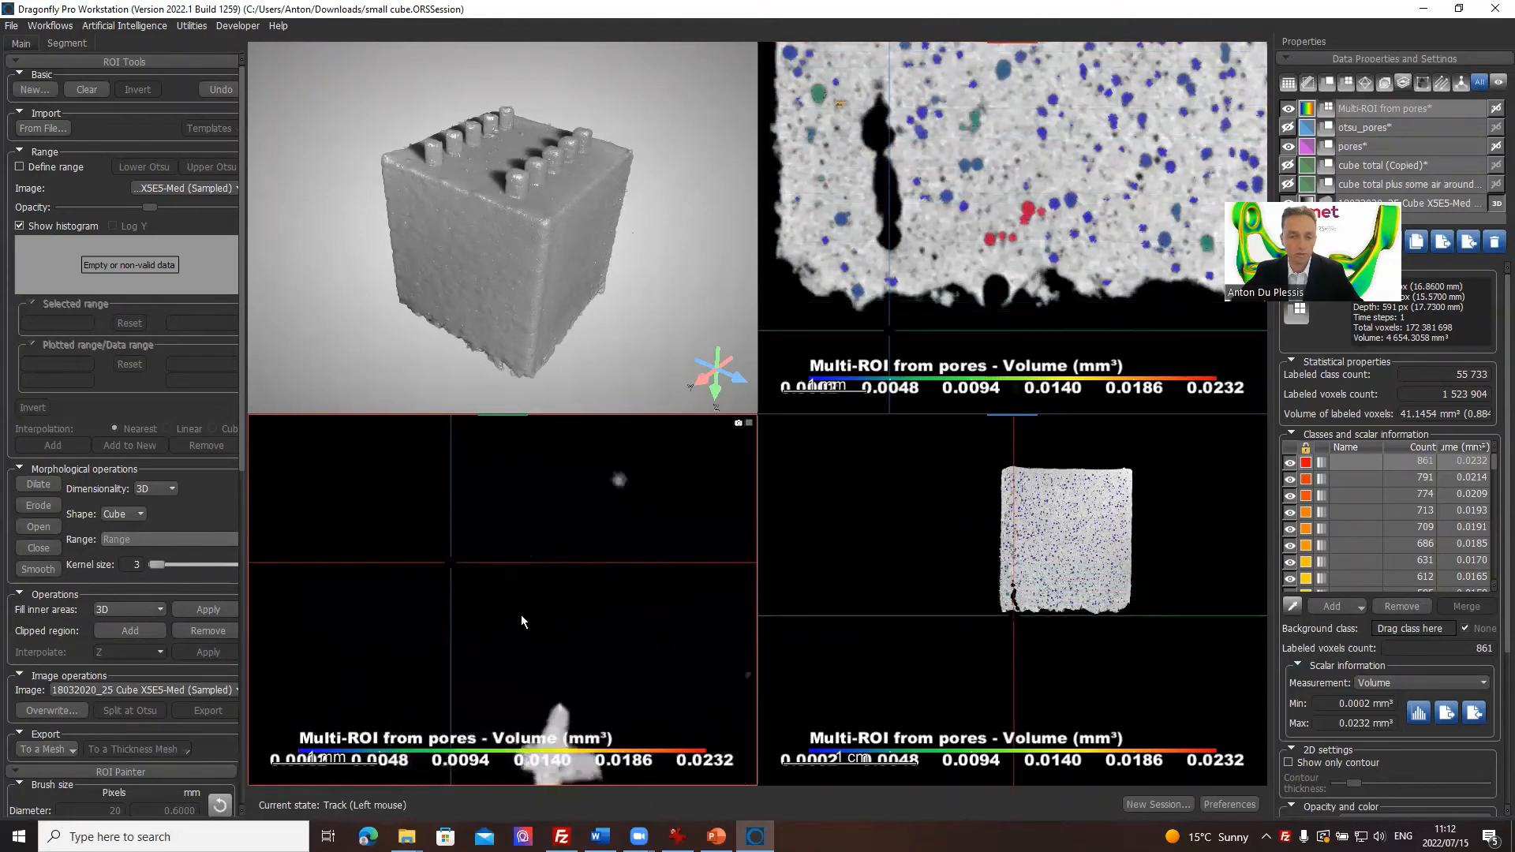
{"action": "scroll", "coordinate": [521, 614], "scroll_direction": "up", "scroll_amount": 10}
{"action": "scroll", "coordinate": [572, 597], "scroll_direction": "up", "scroll_amount": 3}
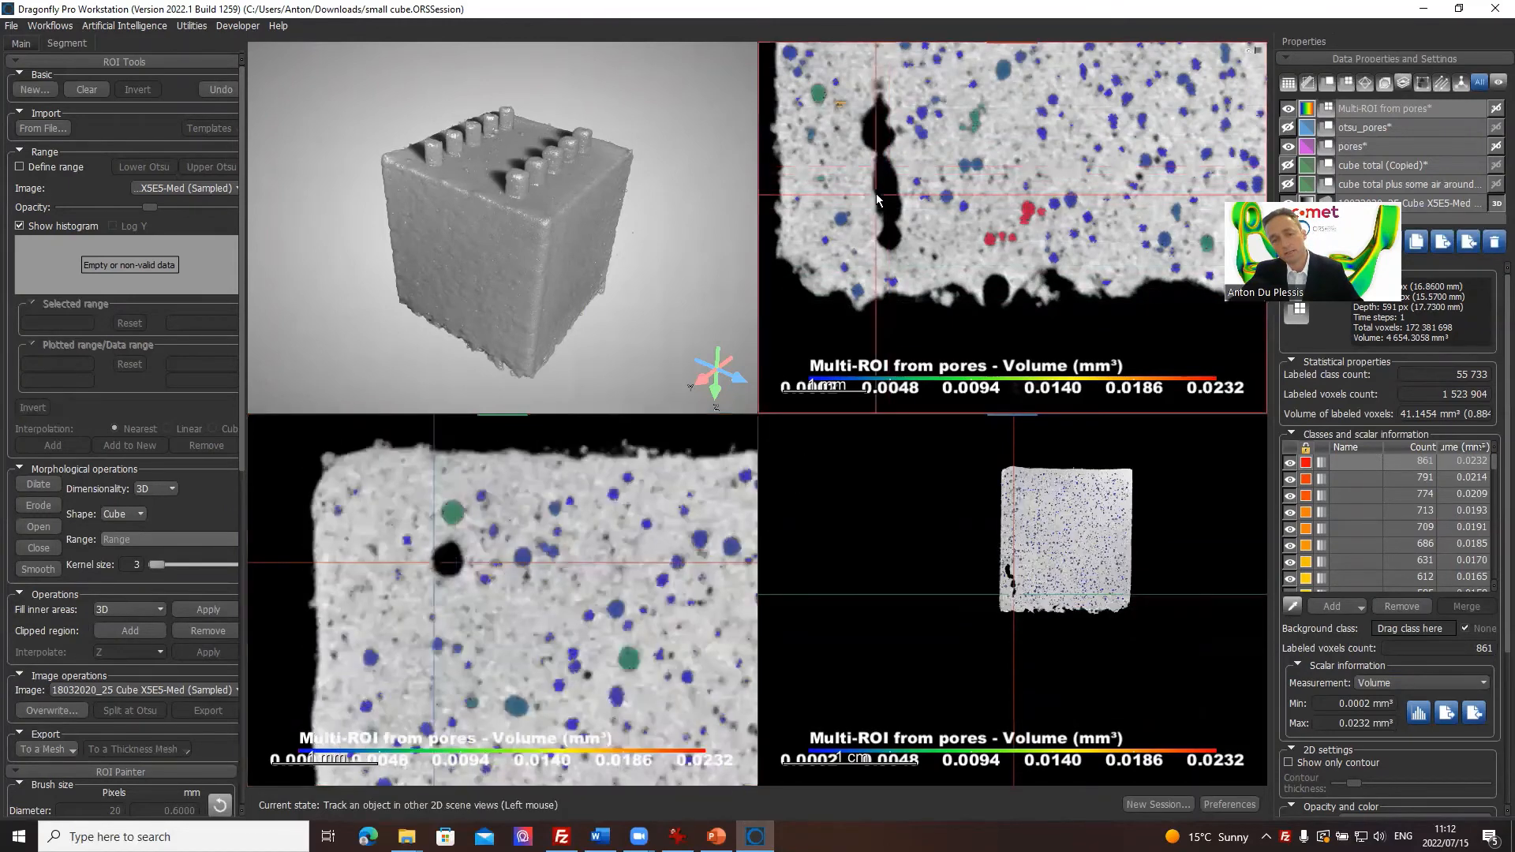
Examine the volume-coloured pores through further slices of the cube, looking for other large voids and pore clusters.
{"action": "scroll", "coordinate": [876, 192], "scroll_direction": "down", "scroll_amount": 5}
{"action": "scroll", "coordinate": [907, 324], "scroll_direction": "down", "scroll_amount": 8}
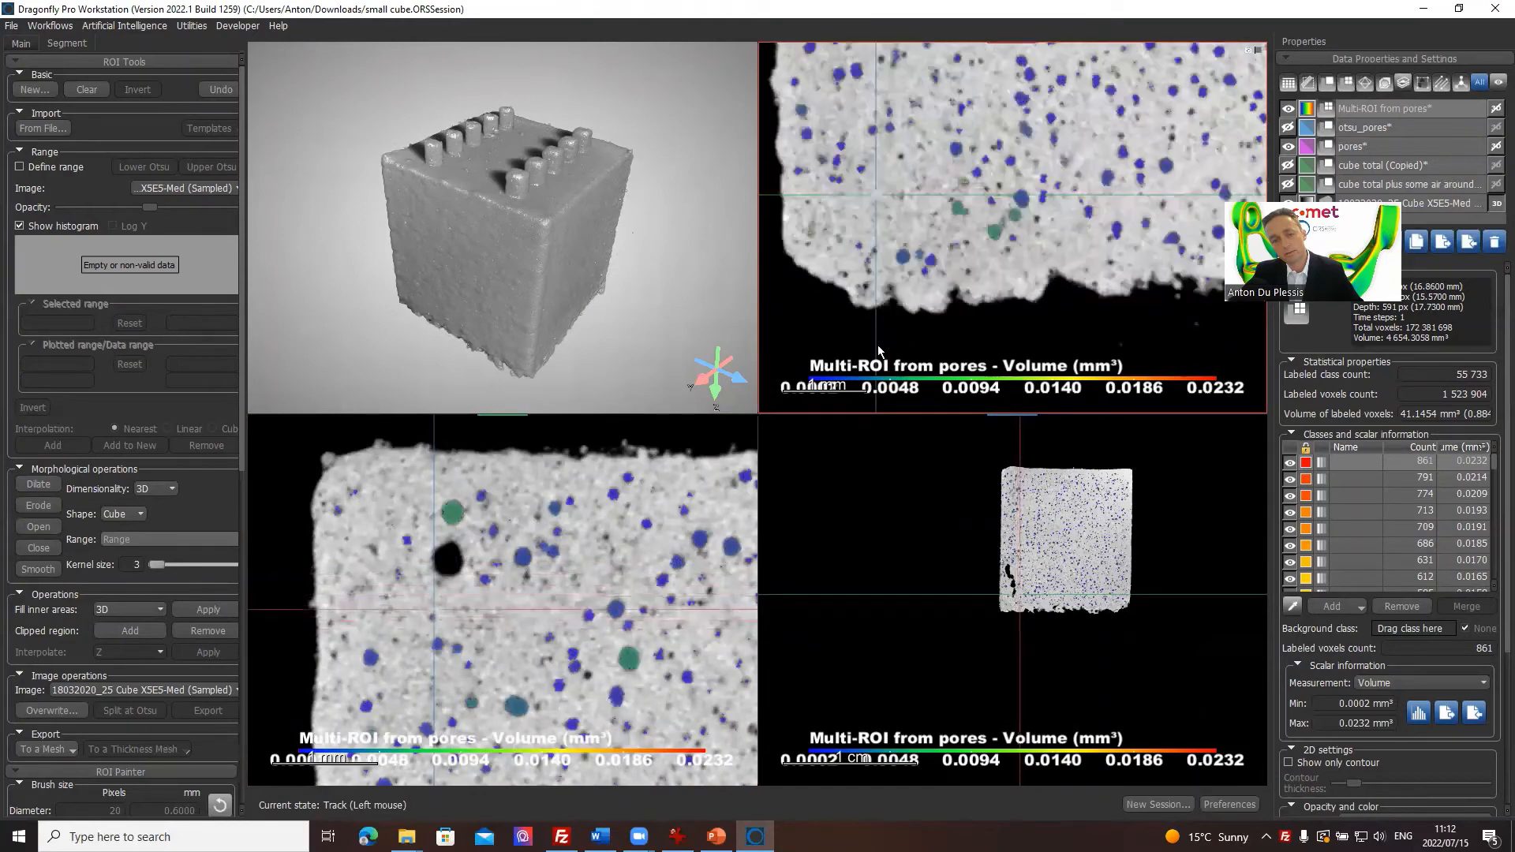
{"action": "middle_click_drag", "start_coordinate": [981, 290], "coordinate": [986, 350]}
{"action": "scroll", "coordinate": [1004, 254], "scroll_direction": "down", "scroll_amount": 6}
{"action": "scroll", "coordinate": [991, 331], "scroll_direction": "down", "scroll_amount": 6}
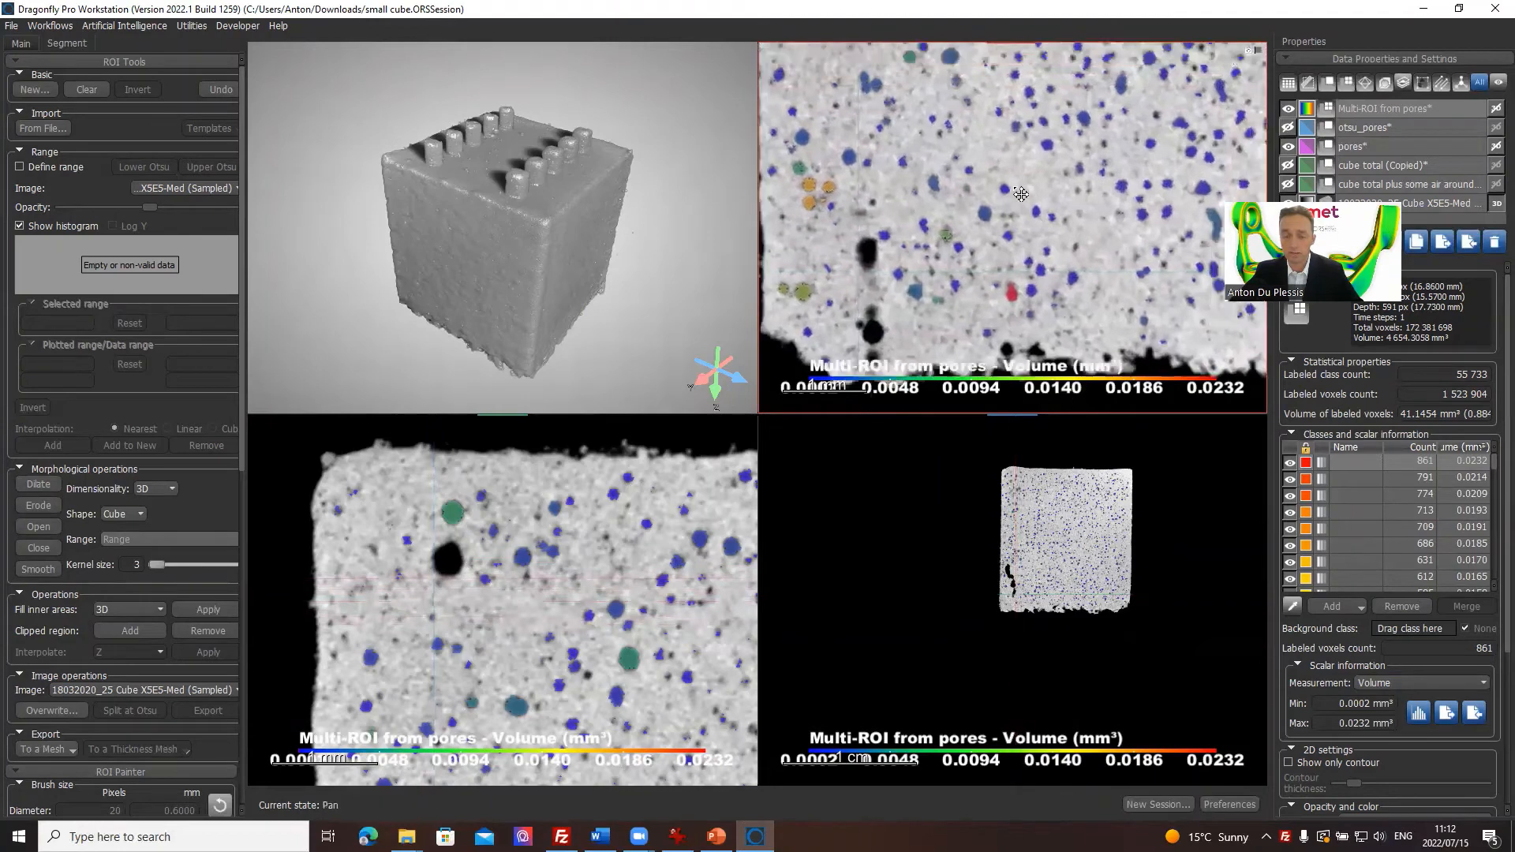
{"action": "scroll", "coordinate": [1032, 174], "scroll_direction": "down", "scroll_amount": 12}
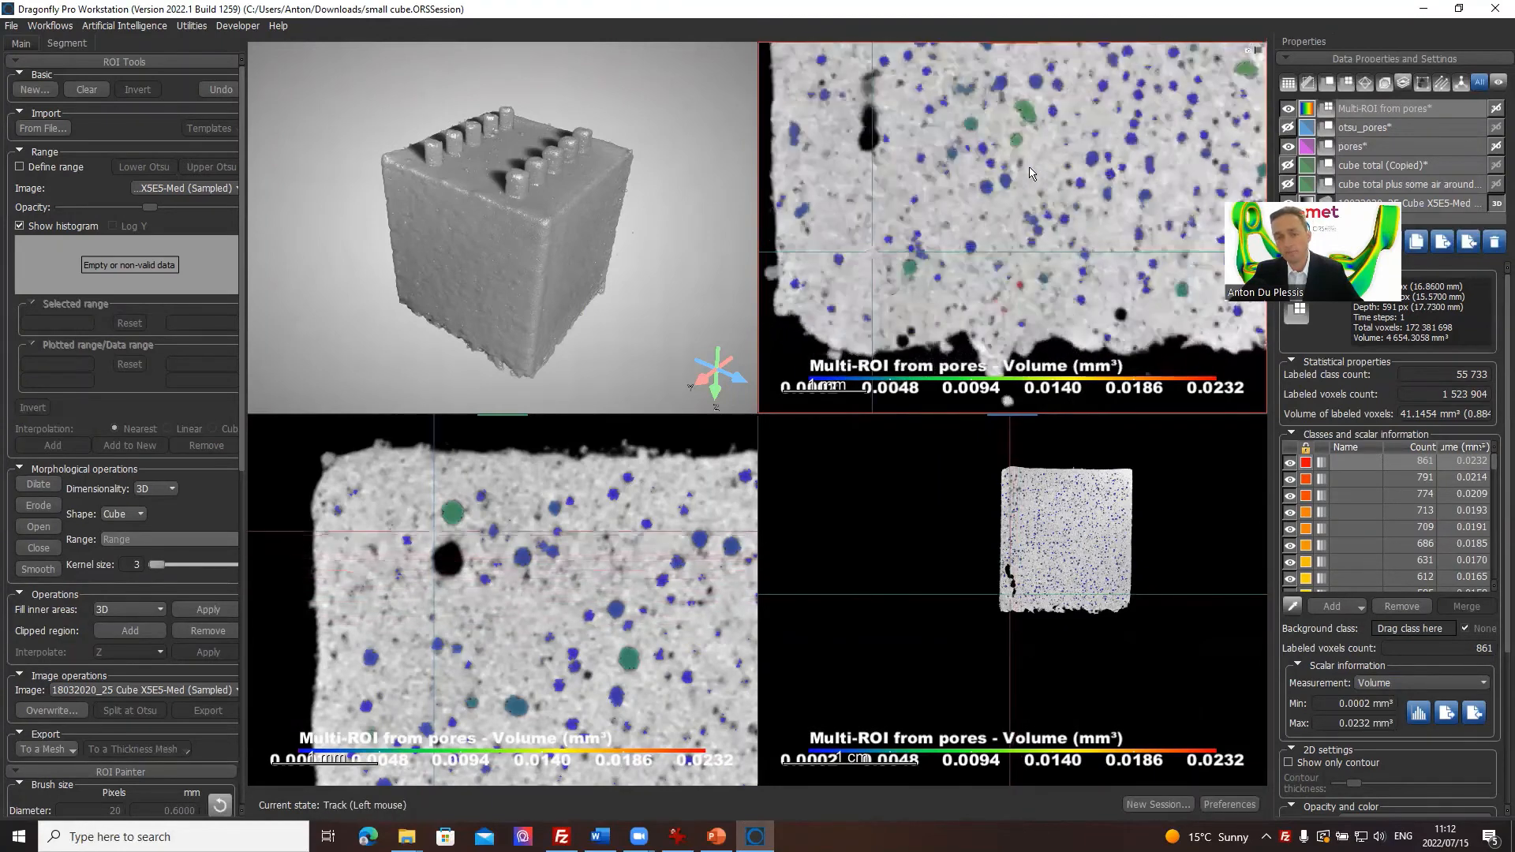
{"action": "middle_click_drag", "start_coordinate": [977, 246], "coordinate": [927, 304]}
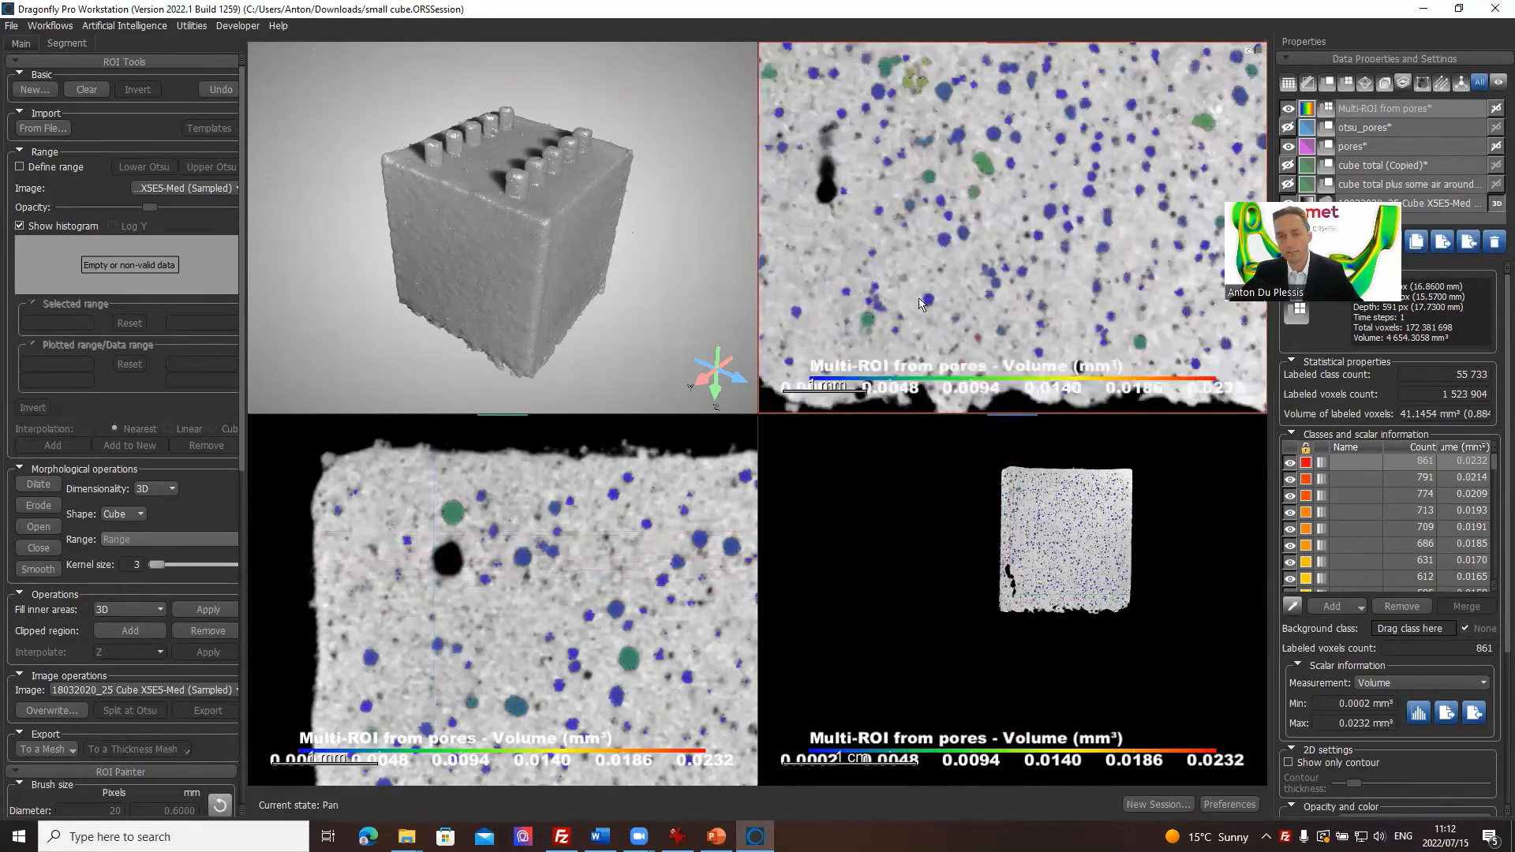
{"action": "middle_click_drag", "start_coordinate": [1037, 220], "coordinate": [956, 298]}
{"action": "left_click_drag", "start_coordinate": [1314, 237], "coordinate": [859, 262]}
{"action": "middle_click_drag", "start_coordinate": [1065, 540], "coordinate": [1041, 559]}
{"action": "middle_click_drag", "start_coordinate": [1050, 150], "coordinate": [1068, 325]}
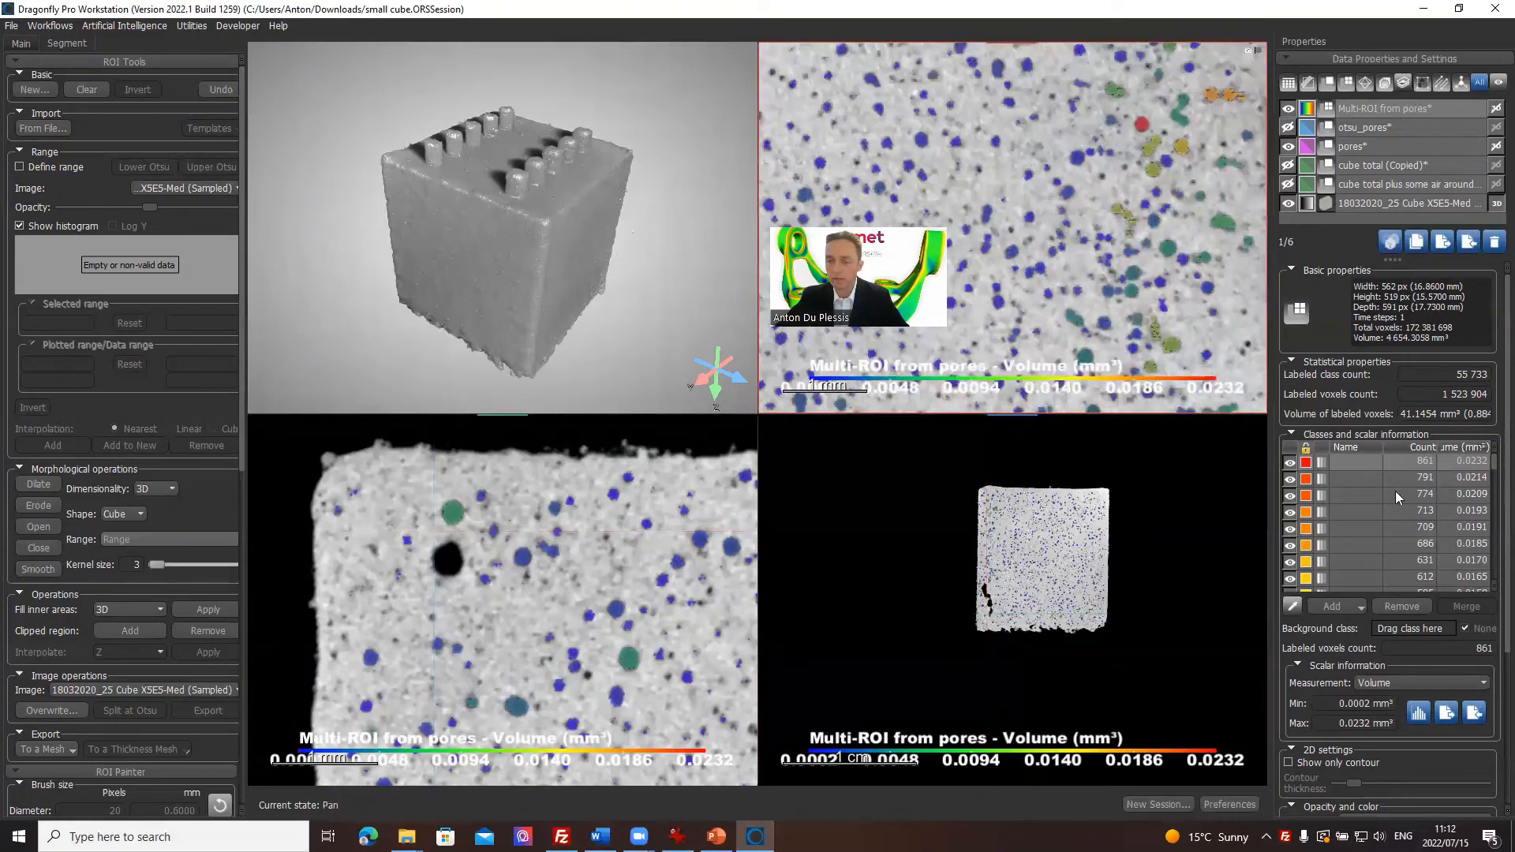
Turn on edge contrast for the CT cube dataset's 3D rendering and lower its solidity to near the minimum.
{"action": "right_click", "coordinate": [526, 252]}
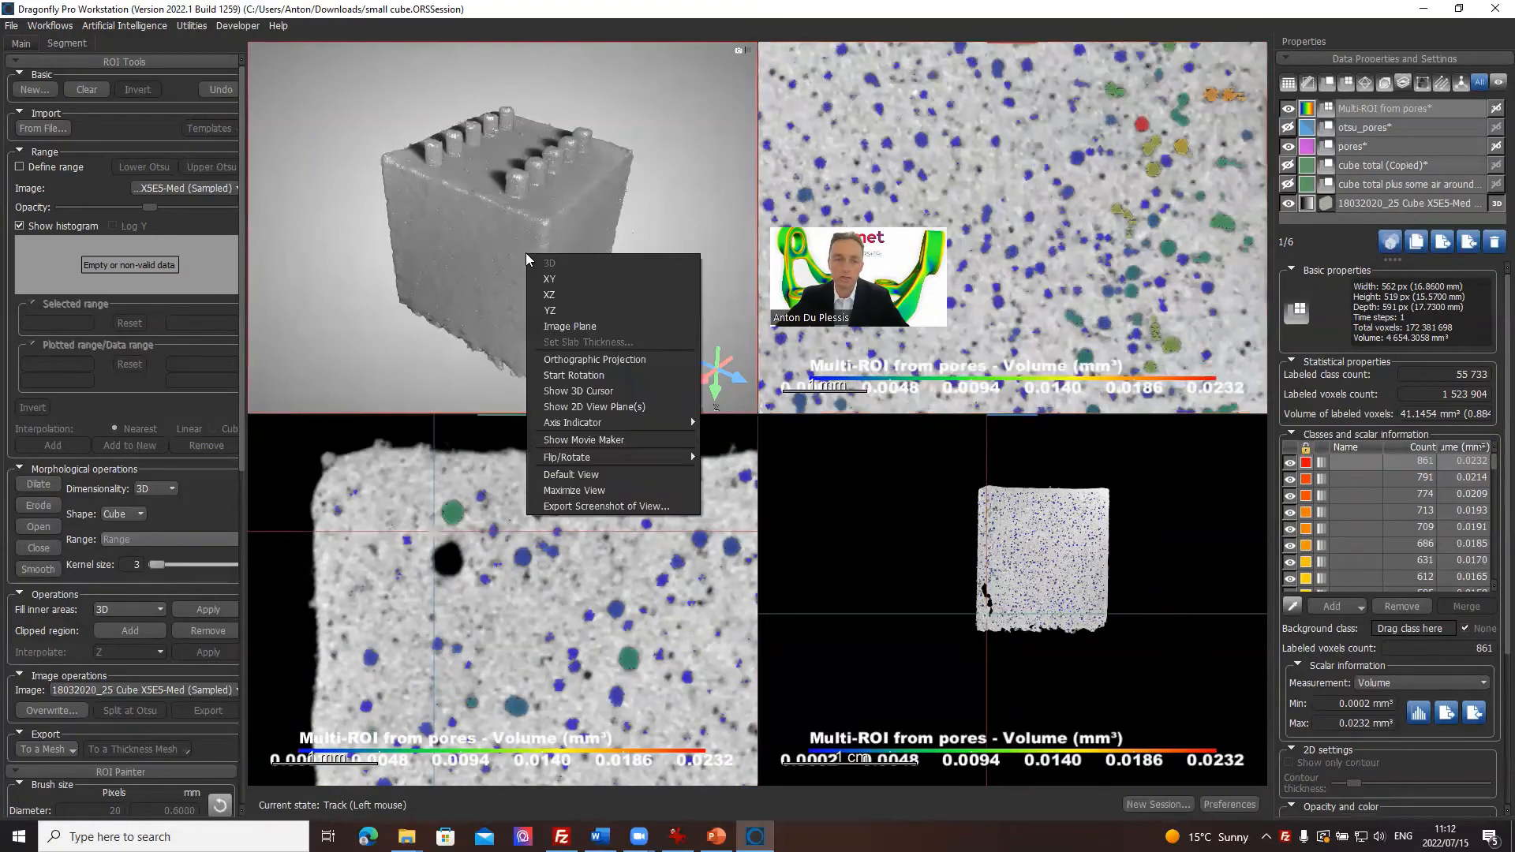
{"action": "left_click", "coordinate": [515, 201]}
{"action": "left_click", "coordinate": [1397, 203]}
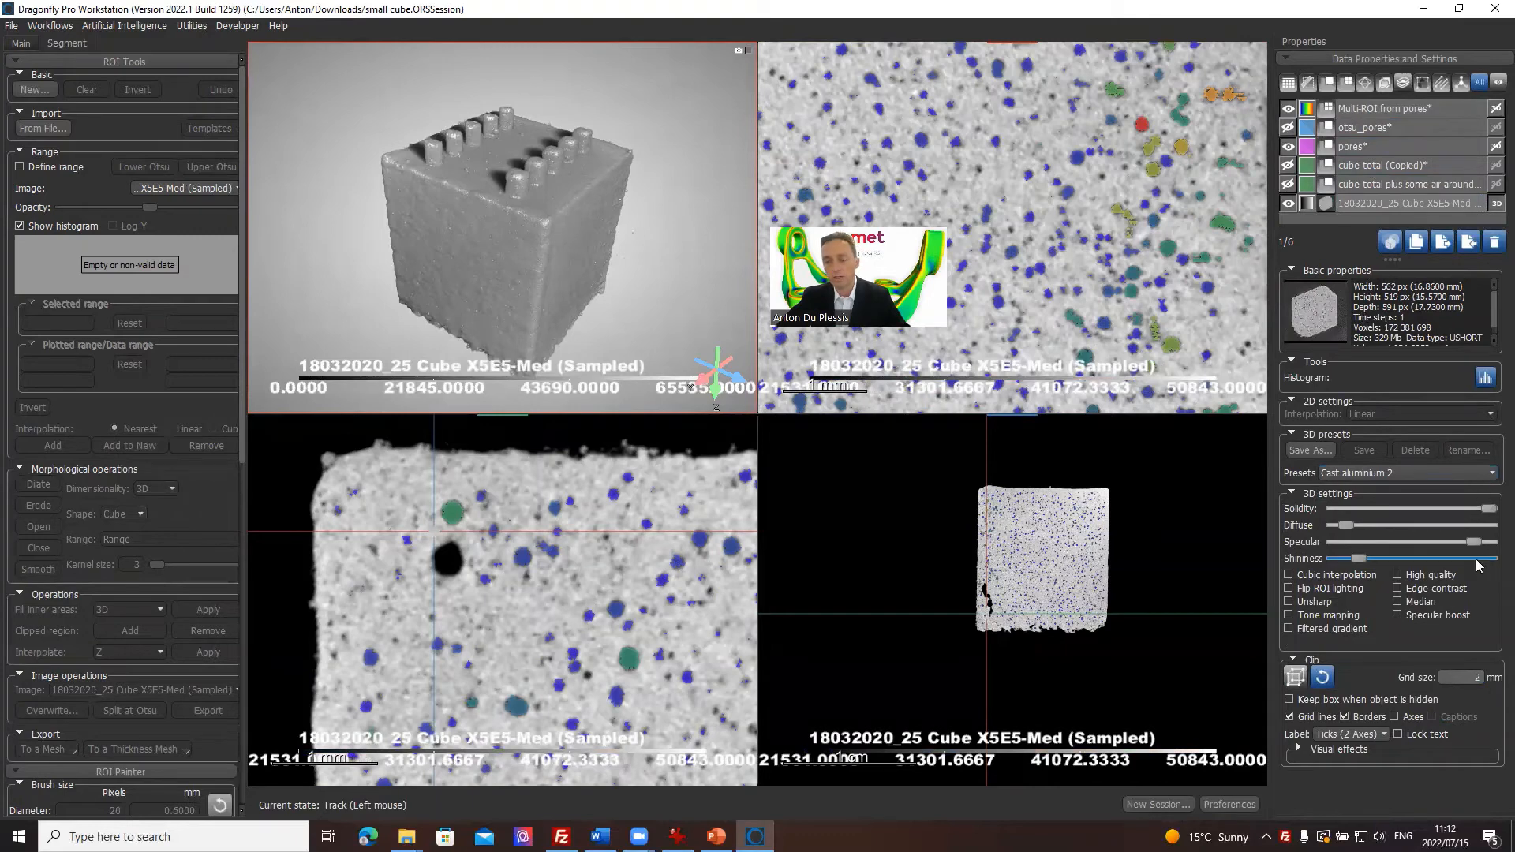
{"action": "left_click", "coordinate": [1438, 590]}
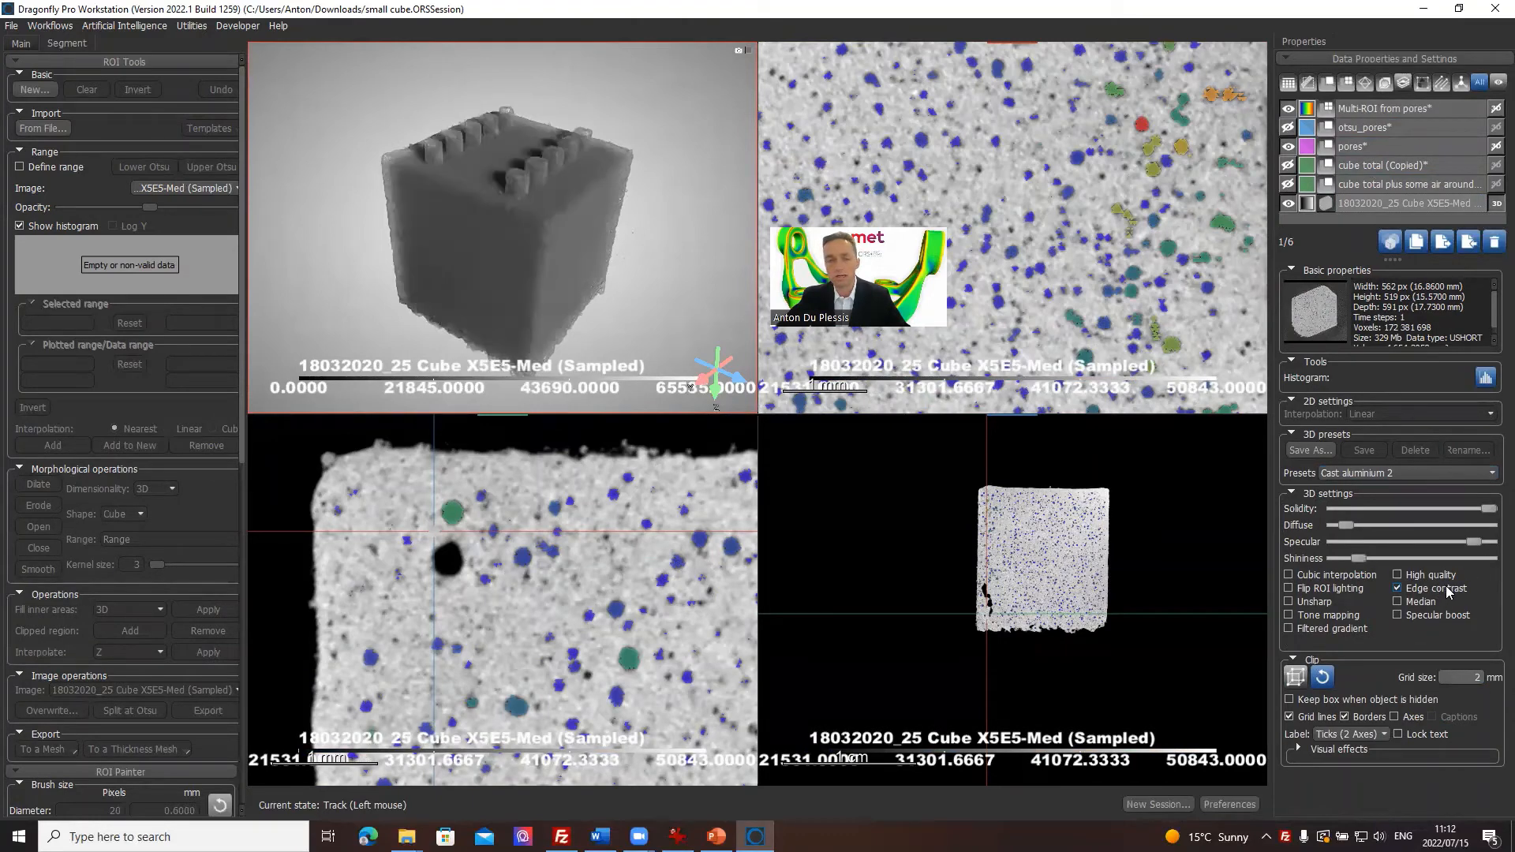
{"action": "left_click_drag", "start_coordinate": [1490, 510], "coordinate": [1343, 530]}
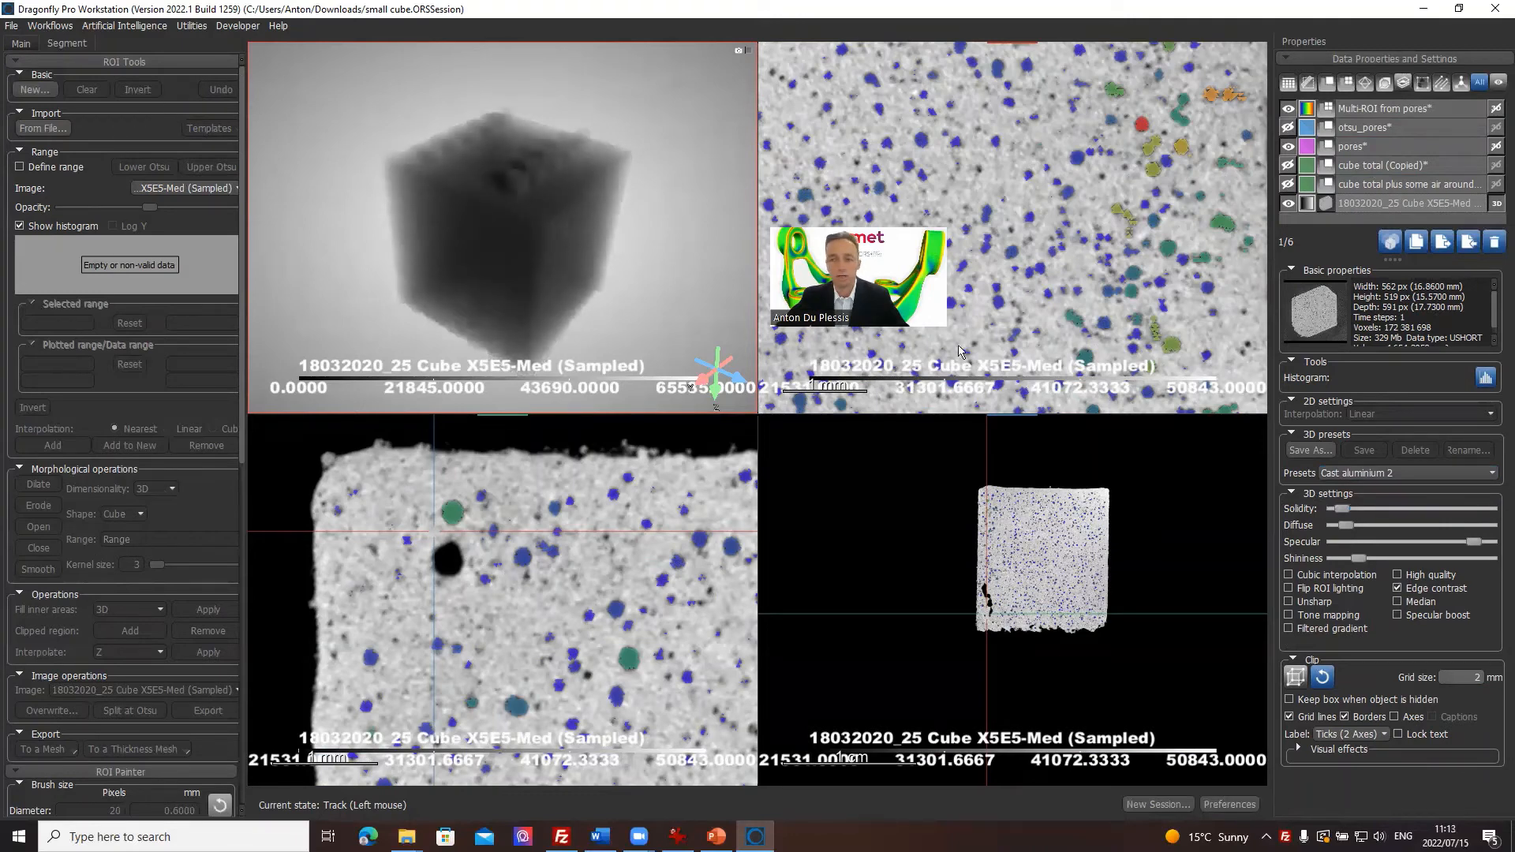
Lower the CT dataset's opacity and narrow its selected intensity range to 19 267.29–27 990.61 for a see-through 3D cube.
{"action": "left_click", "coordinate": [1374, 204]}
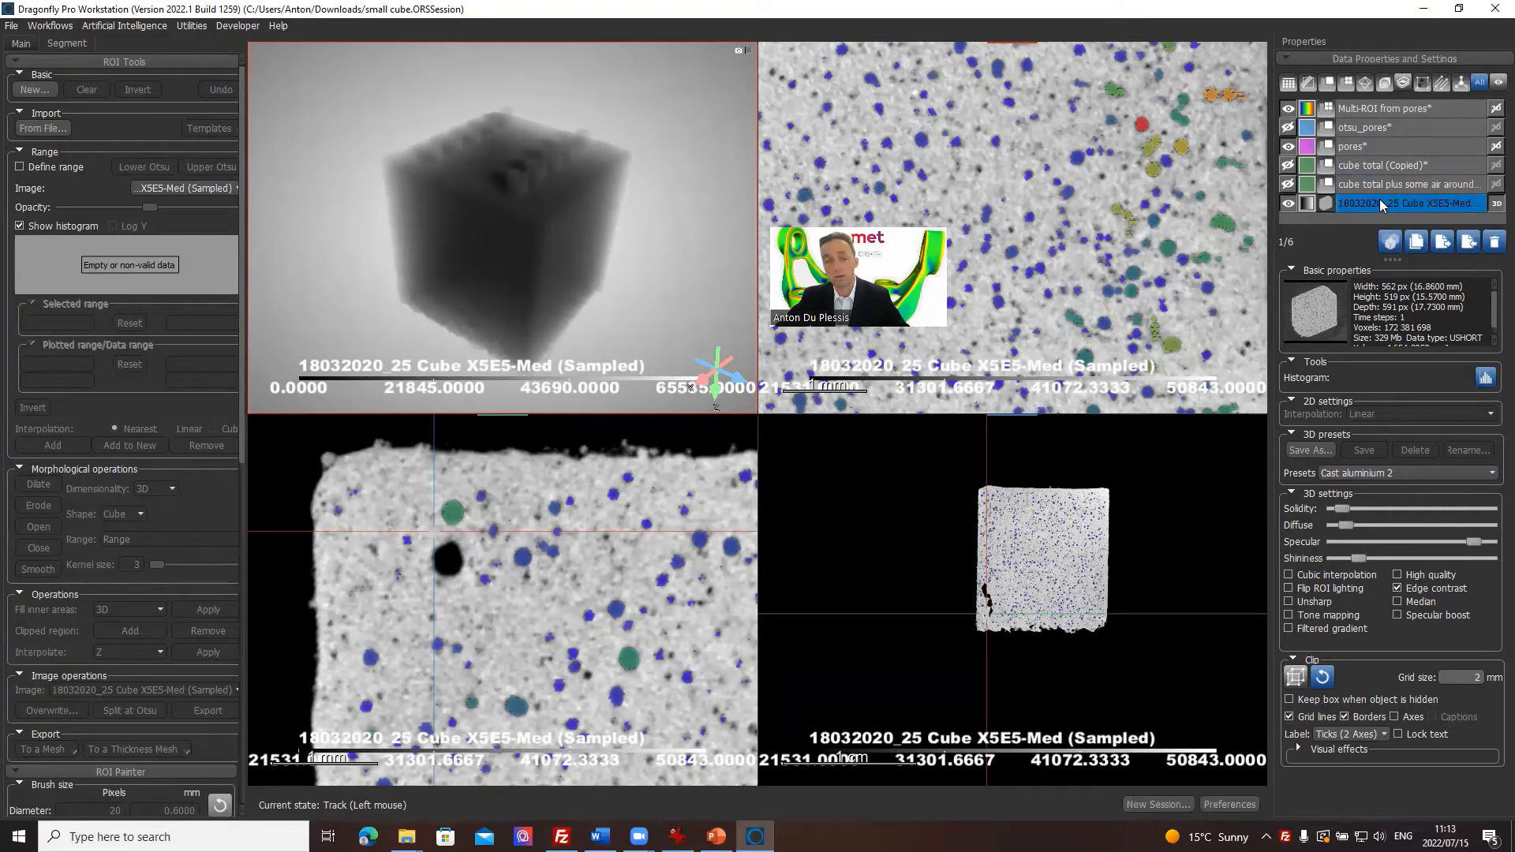
{"action": "left_click", "coordinate": [22, 45]}
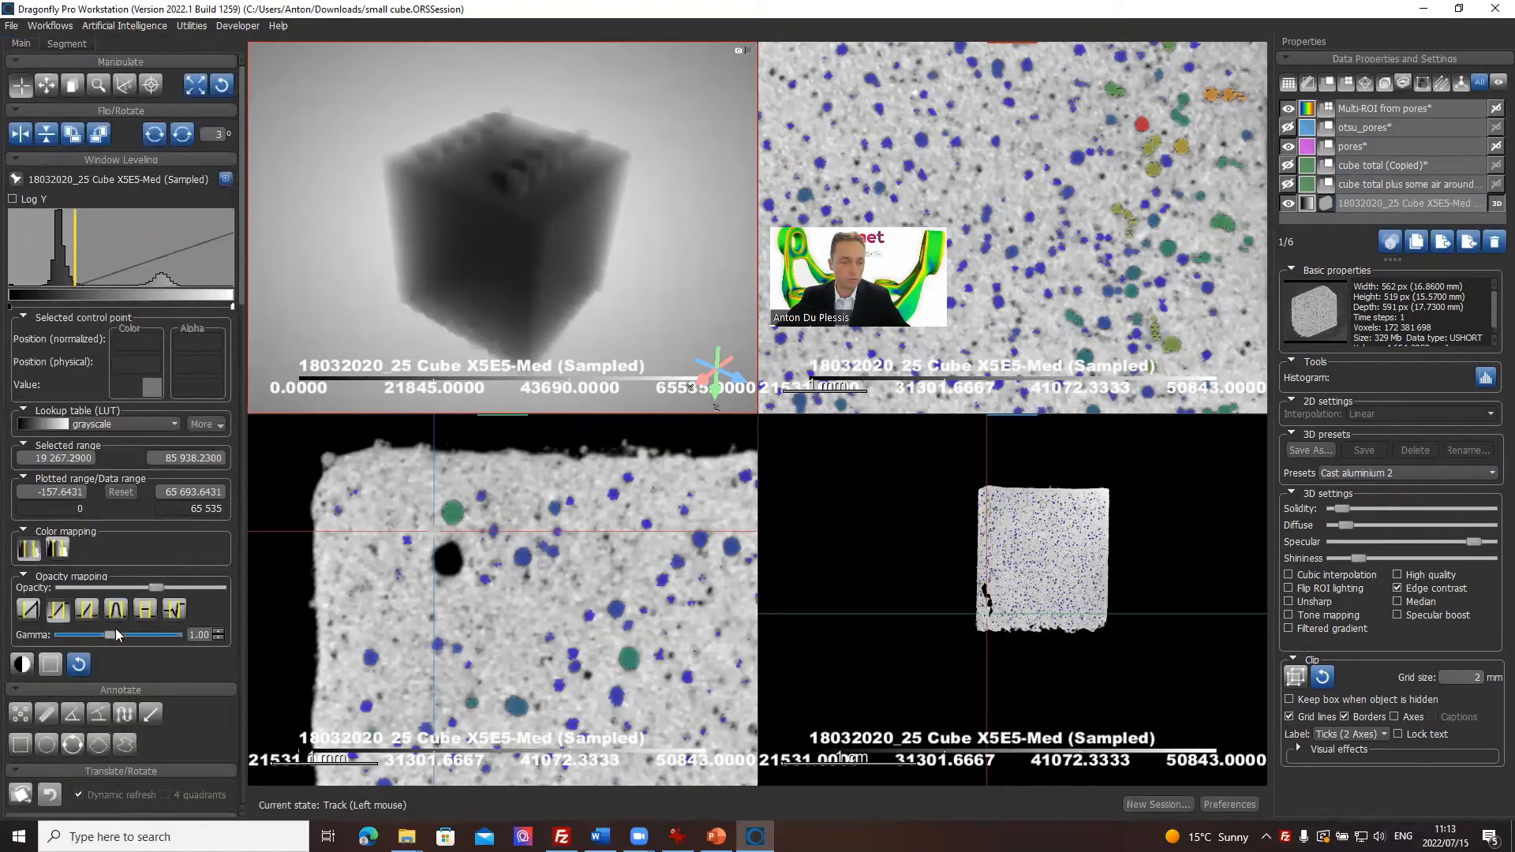
{"action": "left_click_drag", "start_coordinate": [155, 588], "coordinate": [91, 590]}
{"action": "left_click_drag", "start_coordinate": [132, 237], "coordinate": [56, 238]}
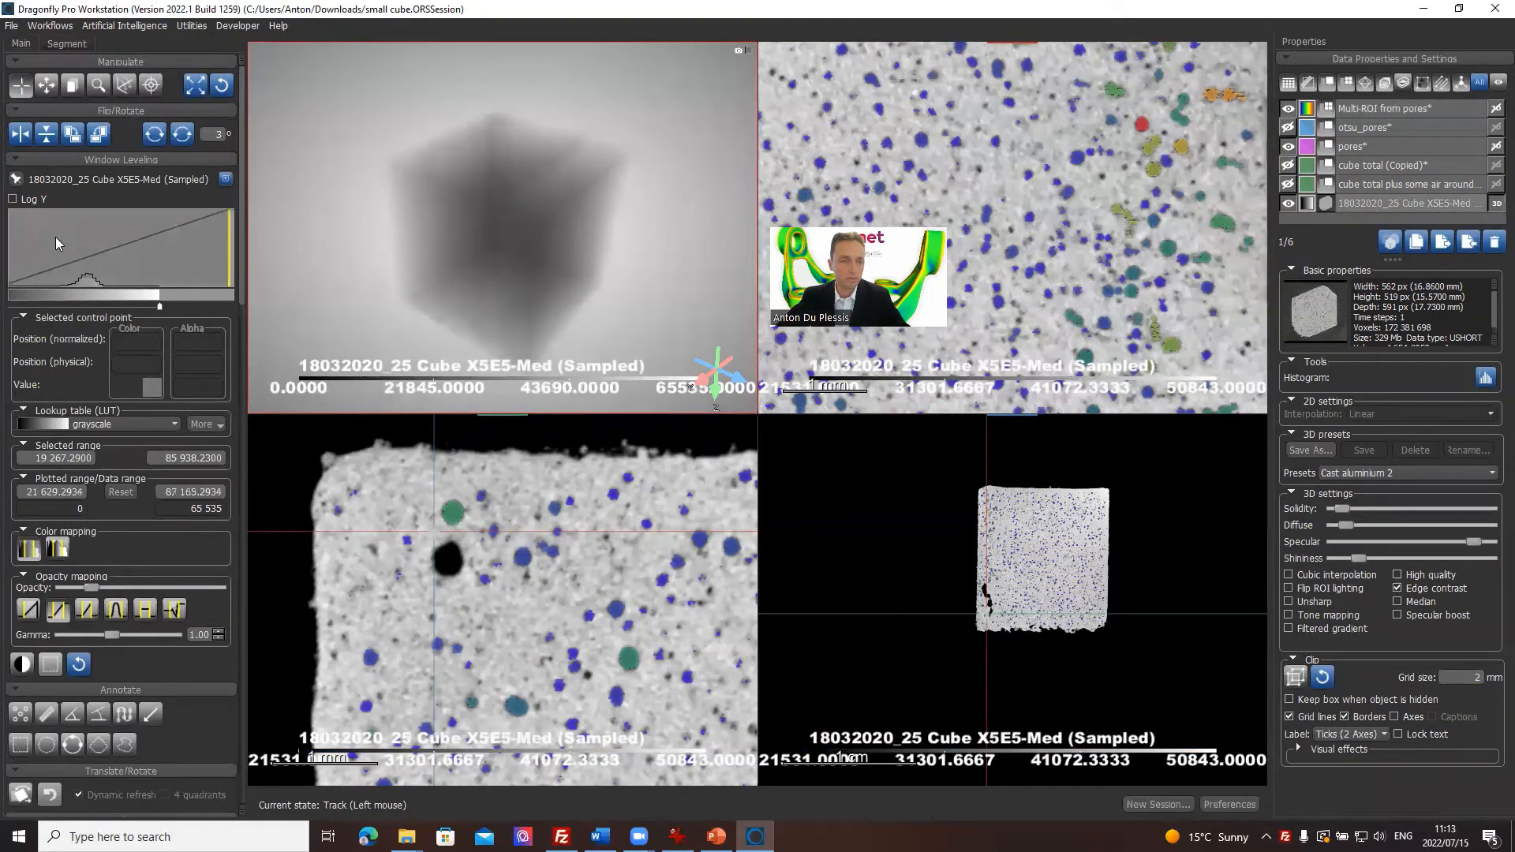
{"action": "mouse_move", "coordinate": [227, 245]}
{"action": "left_mouse_down"}
{"action": "mouse_move", "coordinate": [24, 251]}
{"action": "mouse_move", "coordinate": [210, 261]}
{"action": "left_mouse_up"}
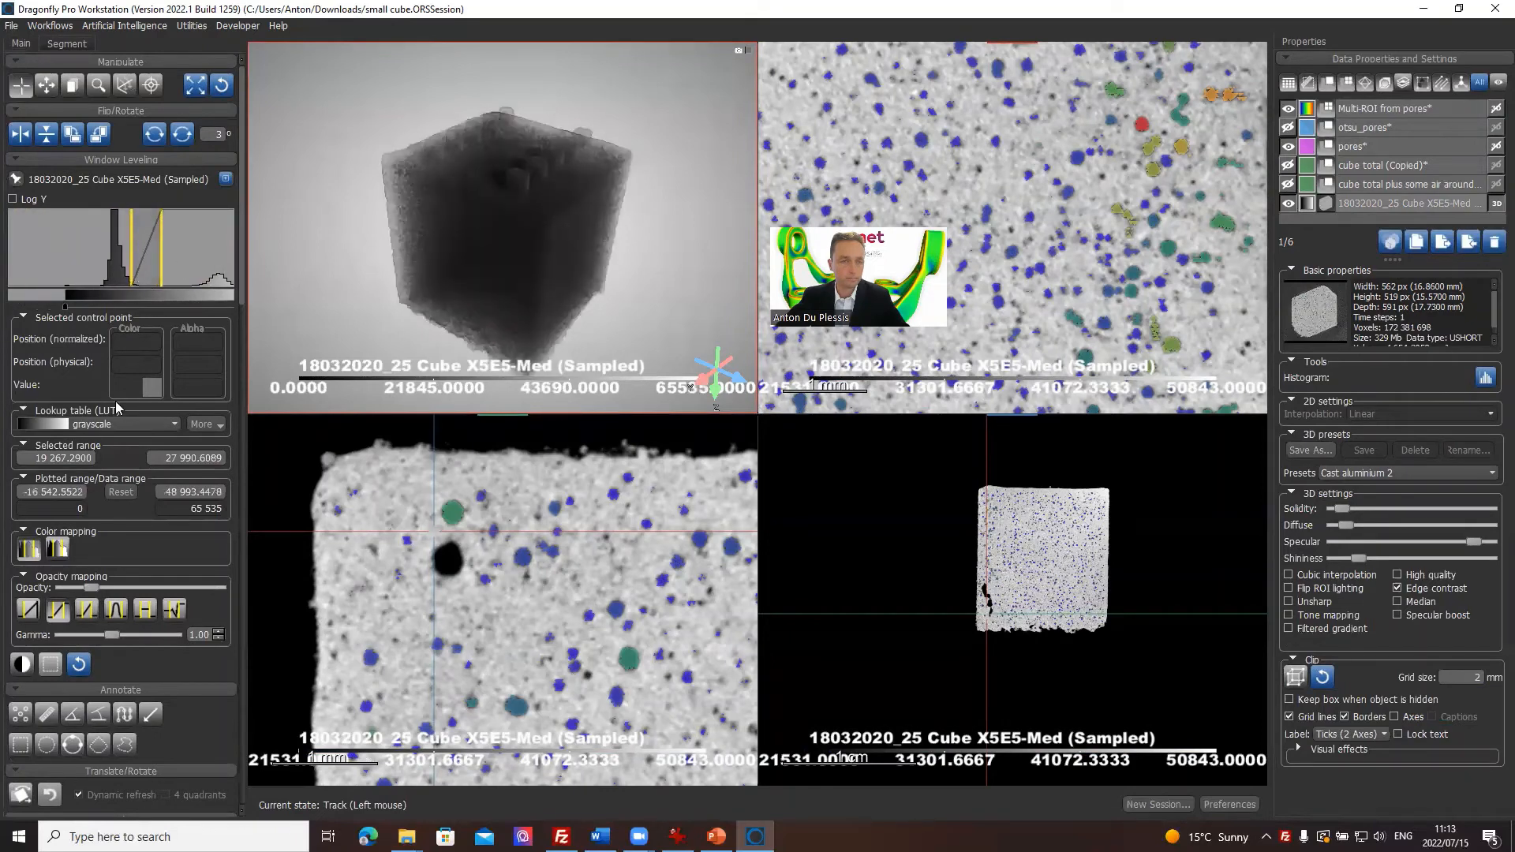
{"action": "left_click_drag", "start_coordinate": [91, 589], "coordinate": [81, 589]}
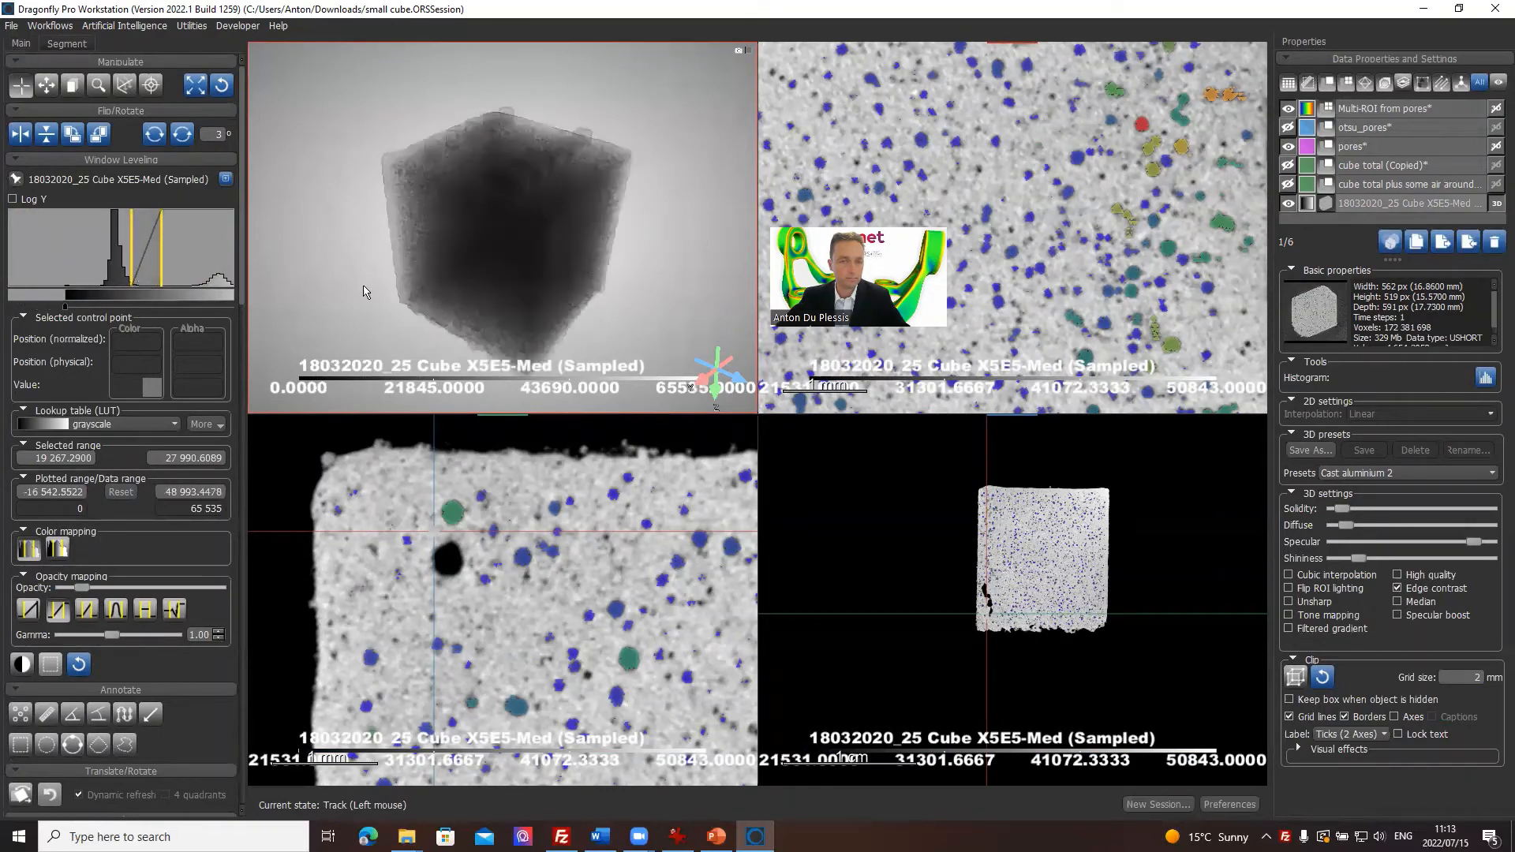
Show the Multi-ROI from pores in the 3D view and raise its highlight opacity to the maximum.
{"action": "left_click", "coordinate": [1381, 108]}
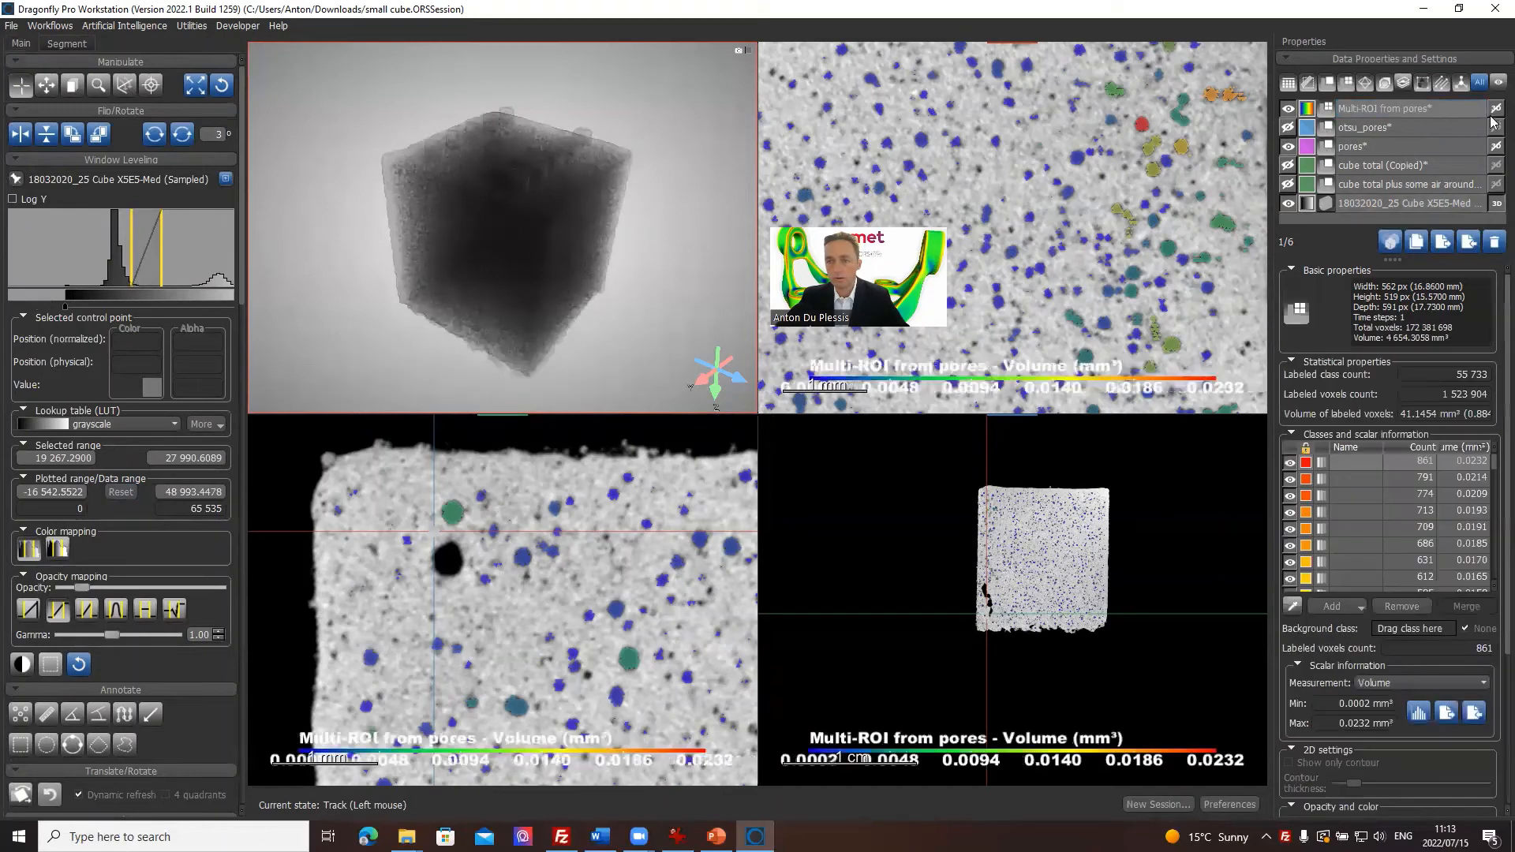
{"action": "left_click", "coordinate": [1496, 109]}
{"action": "left_click", "coordinate": [1407, 115]}
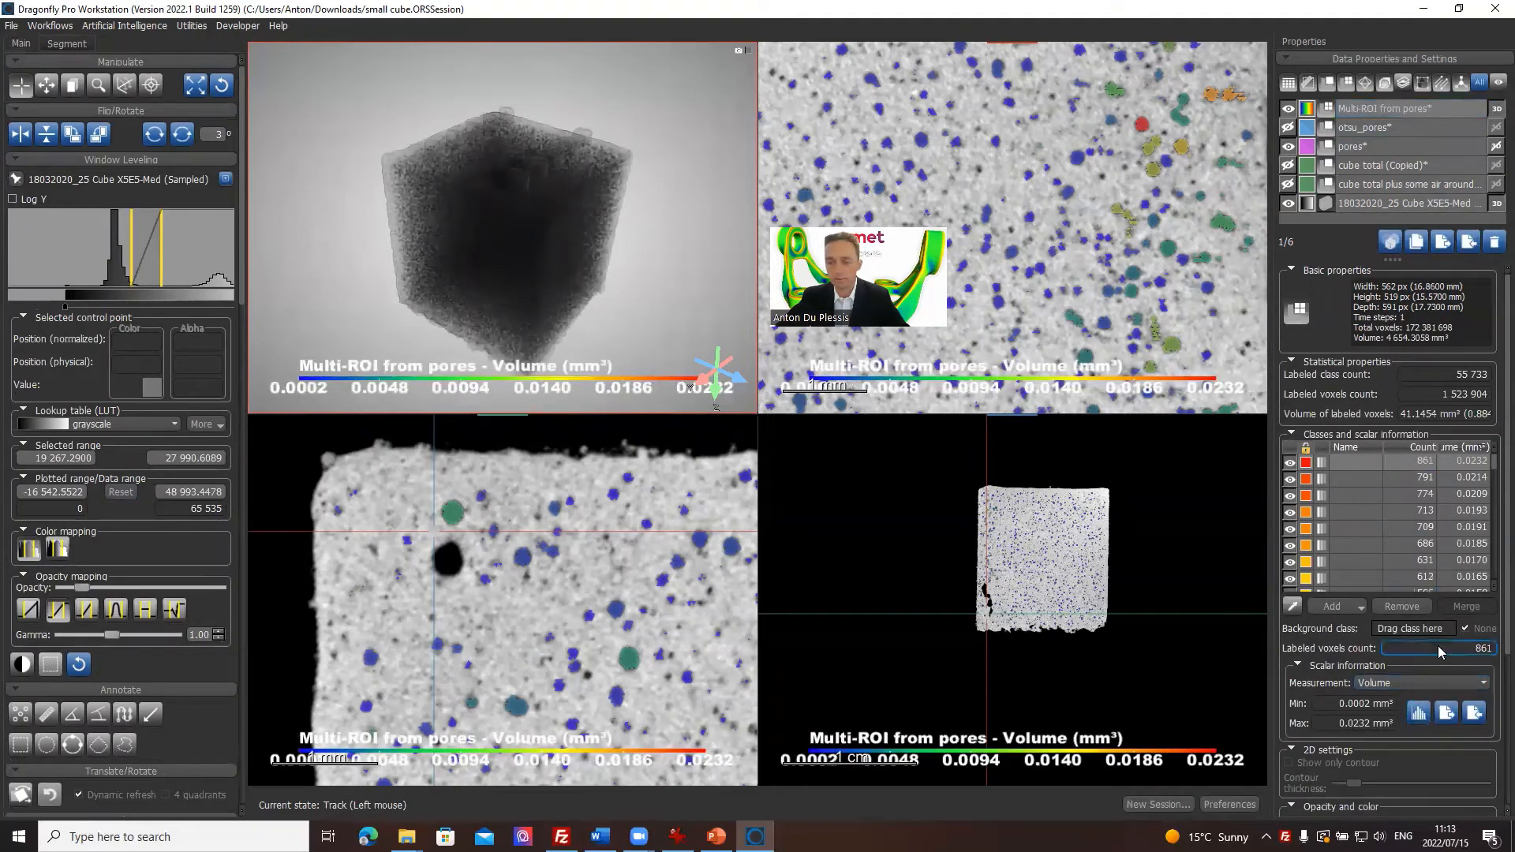
{"action": "scroll", "coordinate": [1438, 646], "scroll_direction": "down", "scroll_amount": 2}
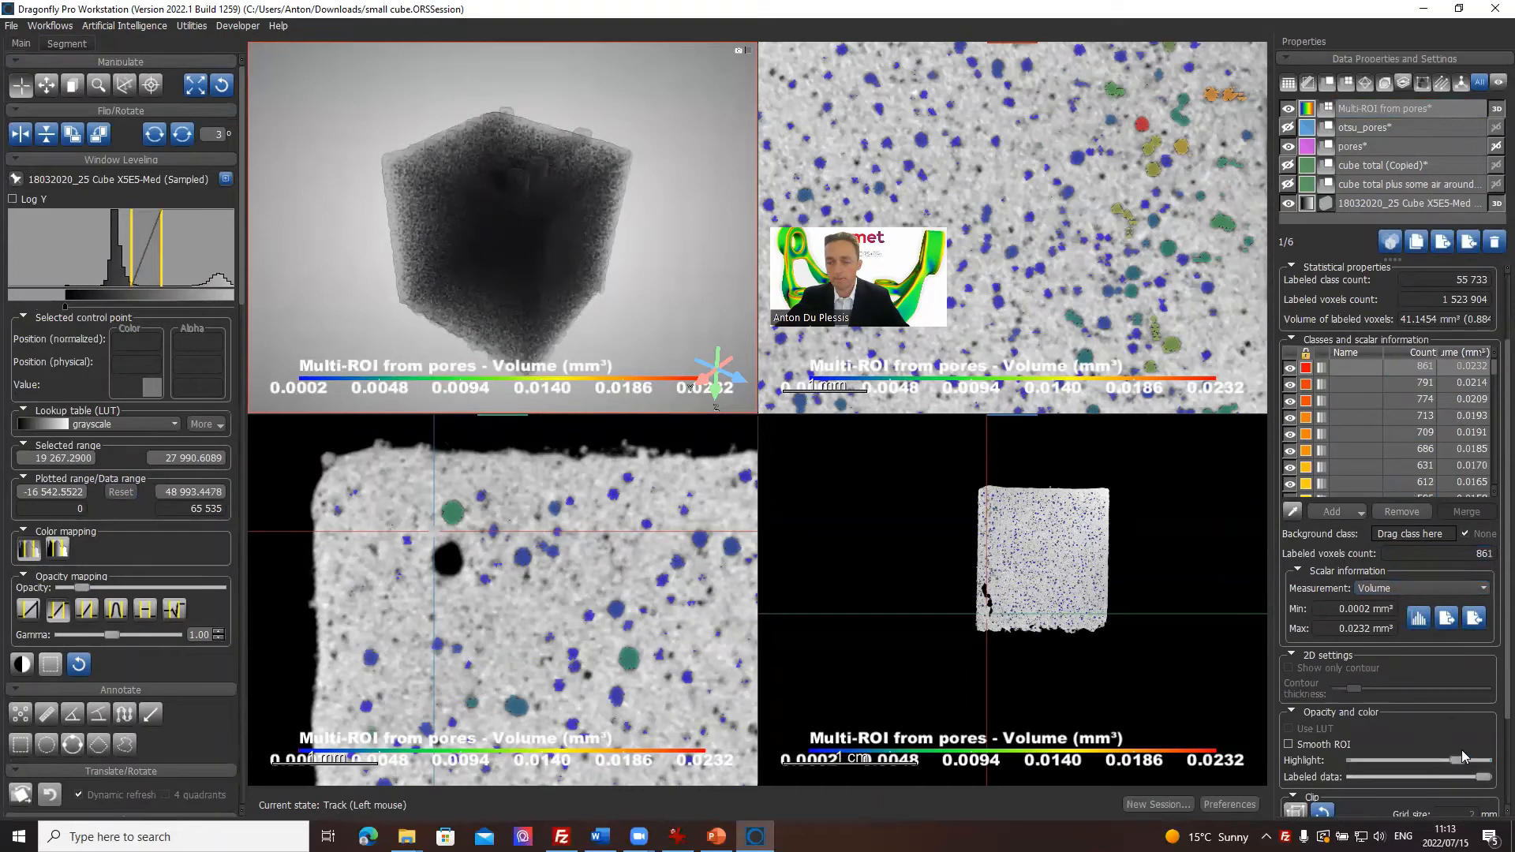
{"action": "left_click_drag", "start_coordinate": [1457, 760], "coordinate": [1485, 760]}
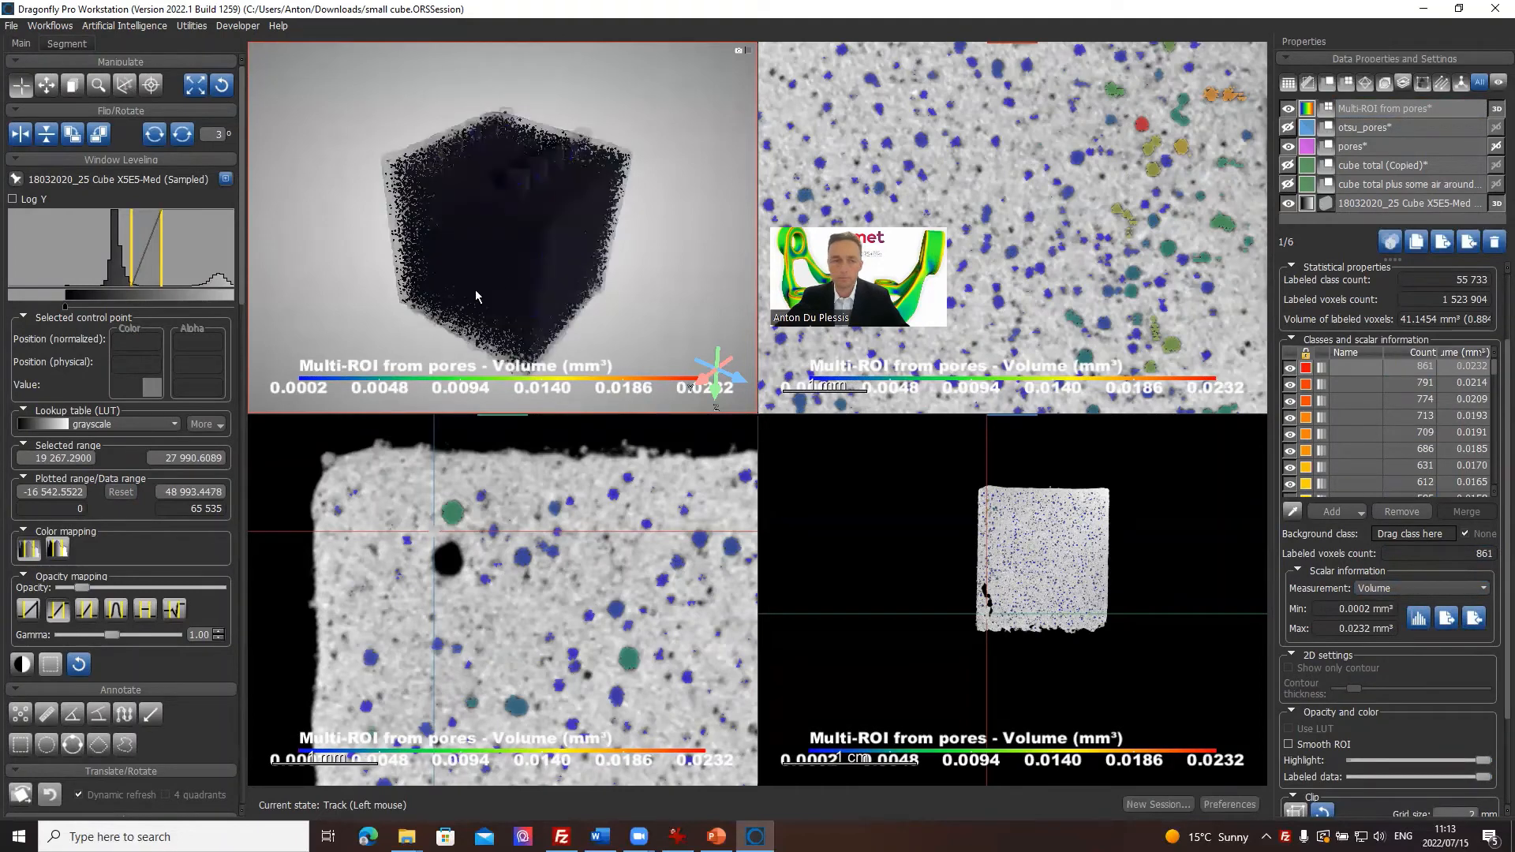
{"action": "left_click", "coordinate": [1351, 107]}
Turn off edge contrast for the CT cube dataset and rebalance its solidity and opacity to reveal the coloured pores inside.
{"action": "left_click", "coordinate": [1392, 204]}
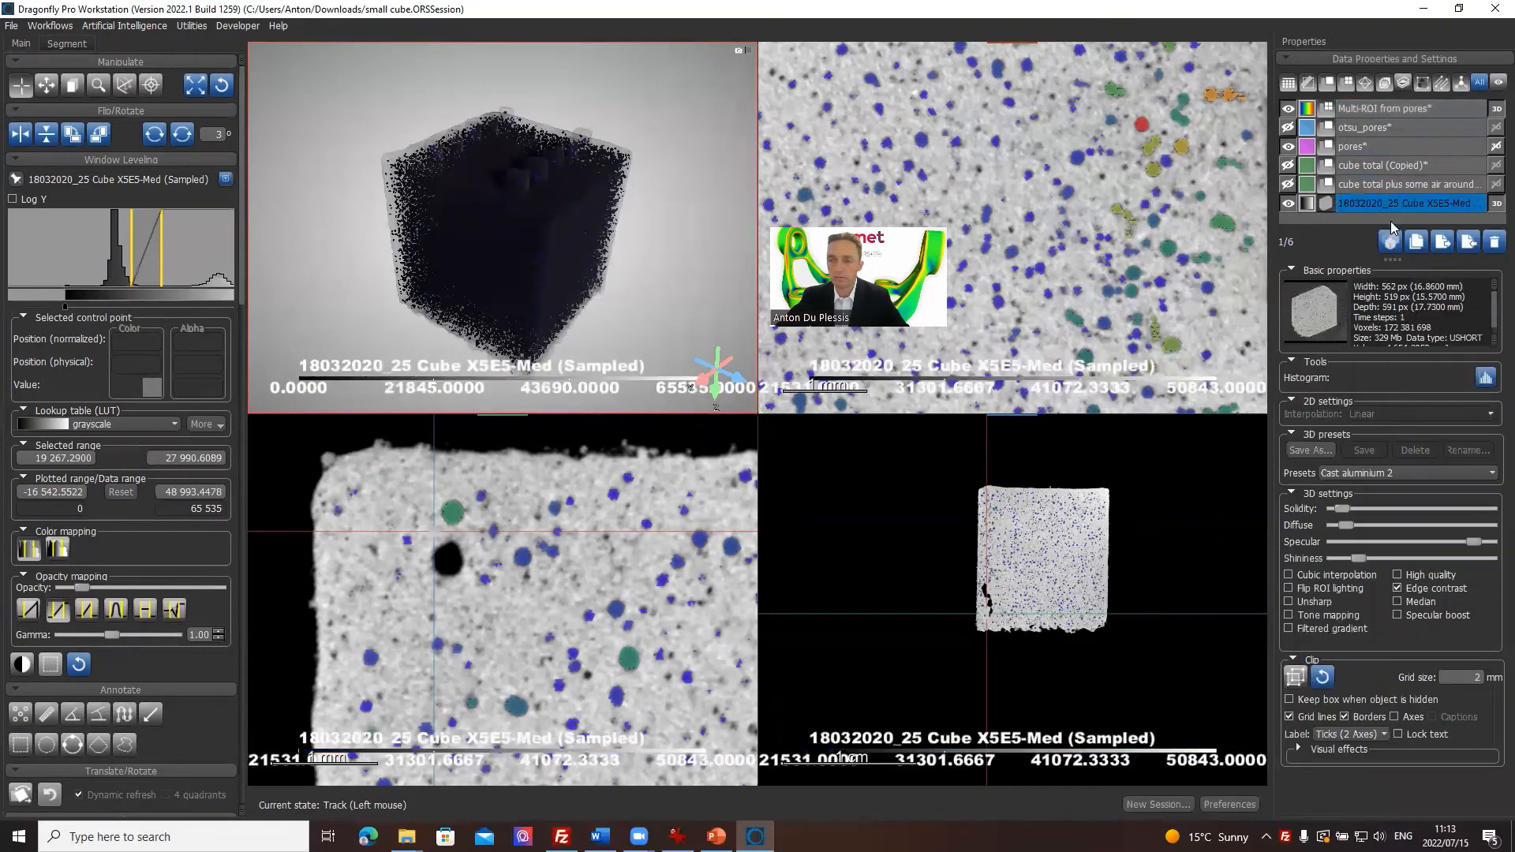
{"action": "left_click_drag", "start_coordinate": [1335, 519], "coordinate": [1343, 521]}
{"action": "left_click", "coordinate": [1405, 590]}
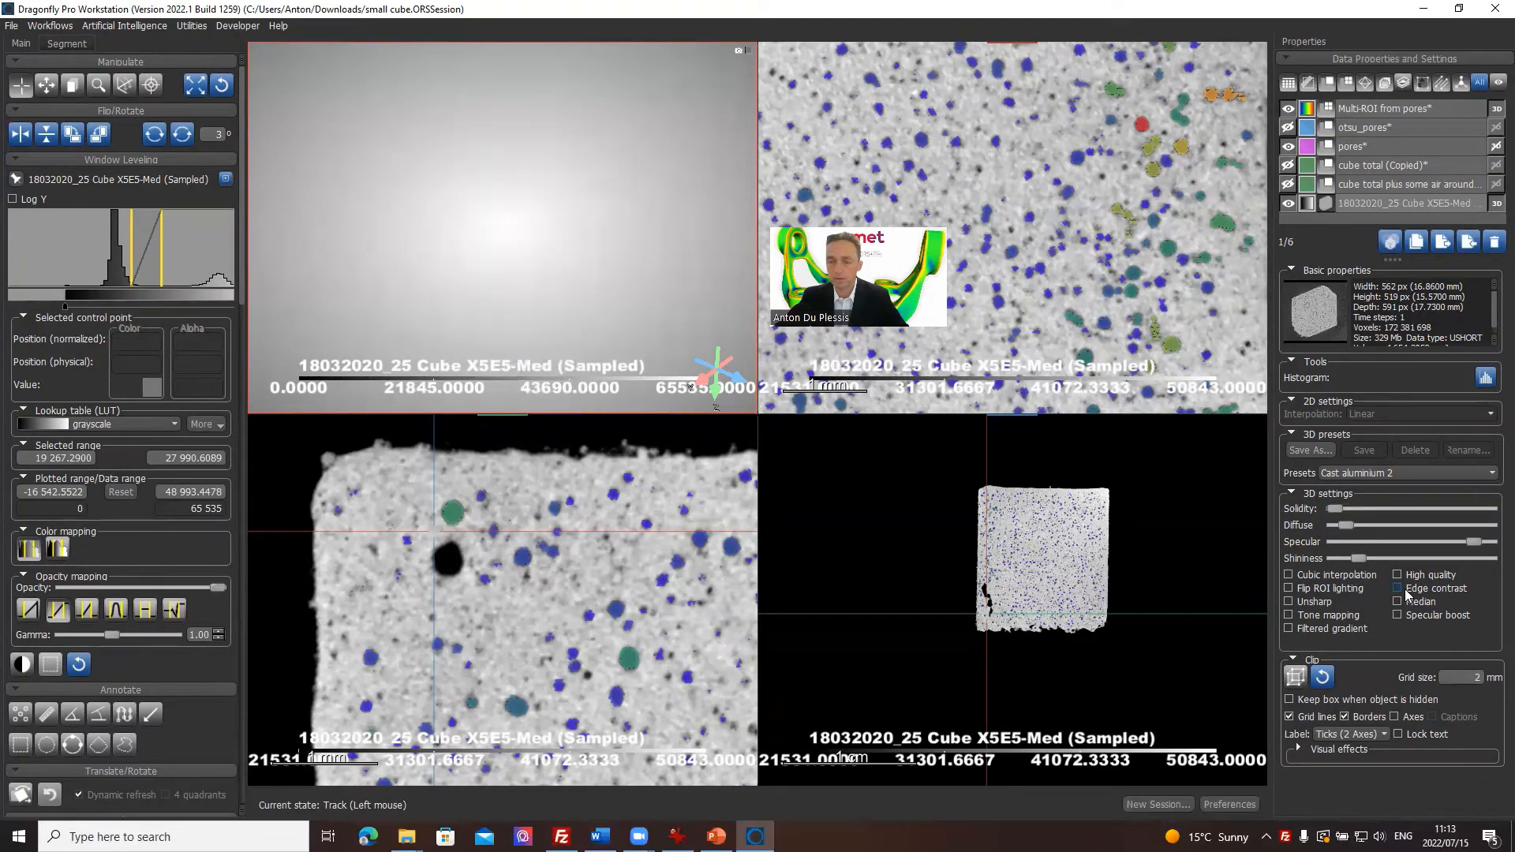
{"action": "mouse_move", "coordinate": [1341, 513]}
{"action": "left_mouse_down"}
{"action": "mouse_move", "coordinate": [1417, 522]}
{"action": "mouse_move", "coordinate": [1348, 522]}
{"action": "left_mouse_up"}
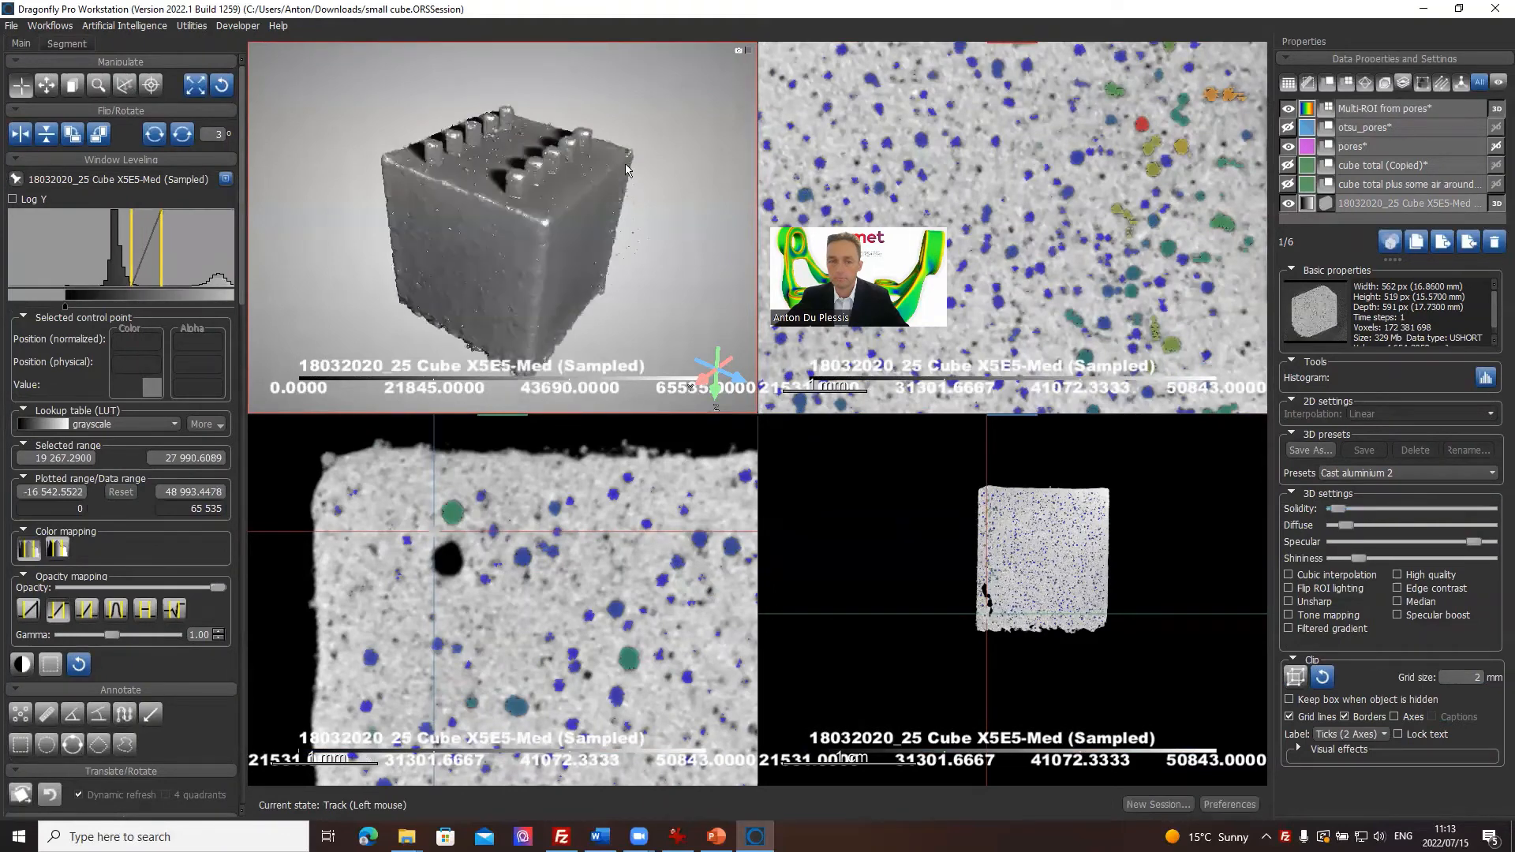
{"action": "left_click_drag", "start_coordinate": [219, 588], "coordinate": [95, 590]}
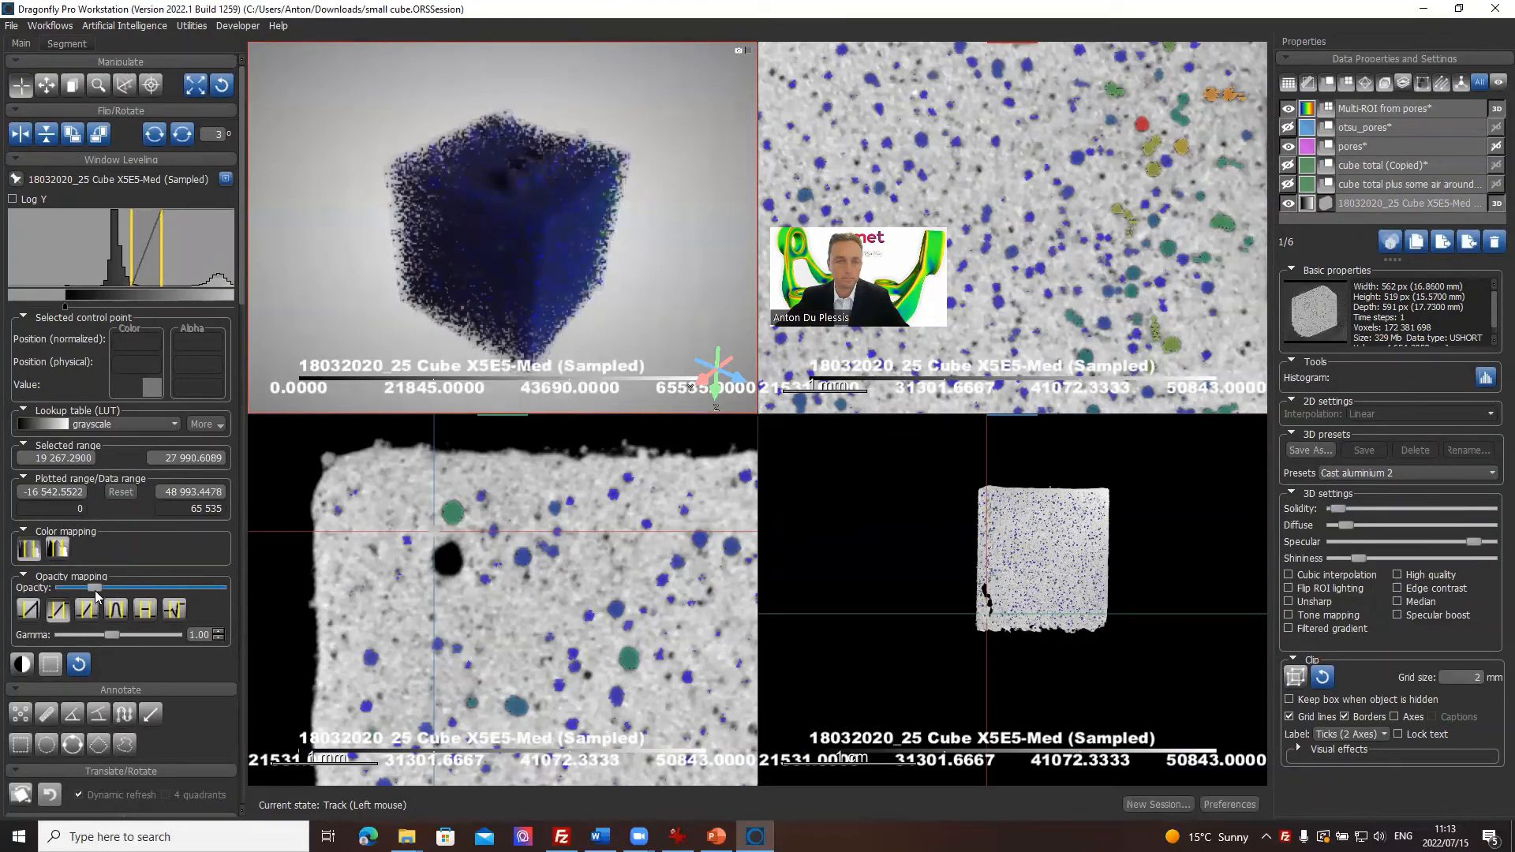
Raise the CT dataset's solidity slightly and inspect the coloured pores from several sides in an enlarged 3D view before restoring four views.
{"action": "double_click", "coordinate": [612, 262]}
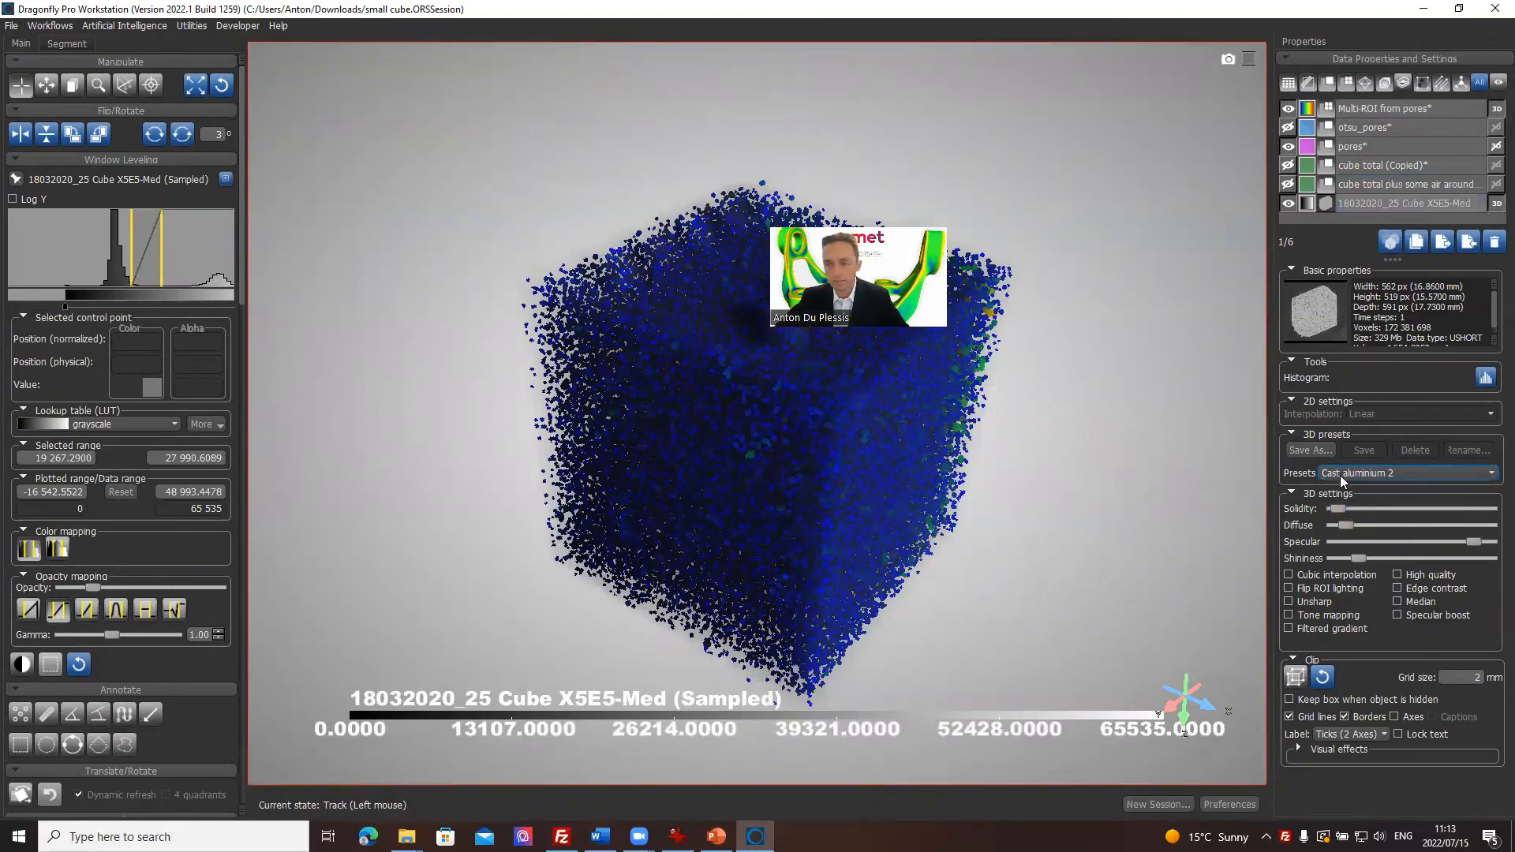
{"action": "left_click_drag", "start_coordinate": [1337, 505], "coordinate": [1340, 505]}
{"action": "left_click_drag", "start_coordinate": [849, 519], "coordinate": [646, 363]}
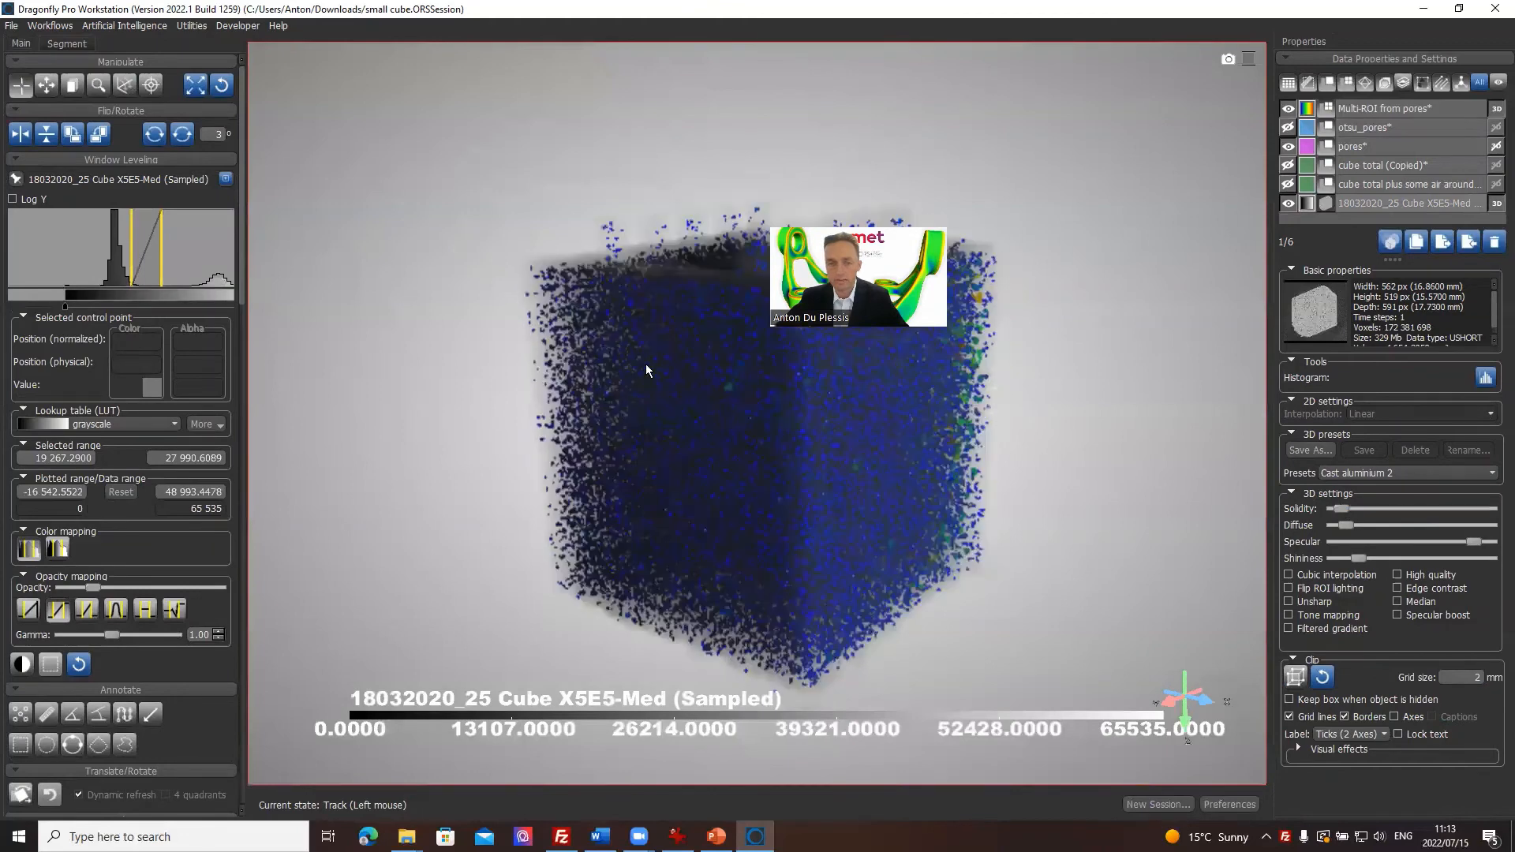
{"action": "left_click_drag", "start_coordinate": [927, 492], "coordinate": [836, 542]}
{"action": "left_click", "coordinate": [1375, 205]}
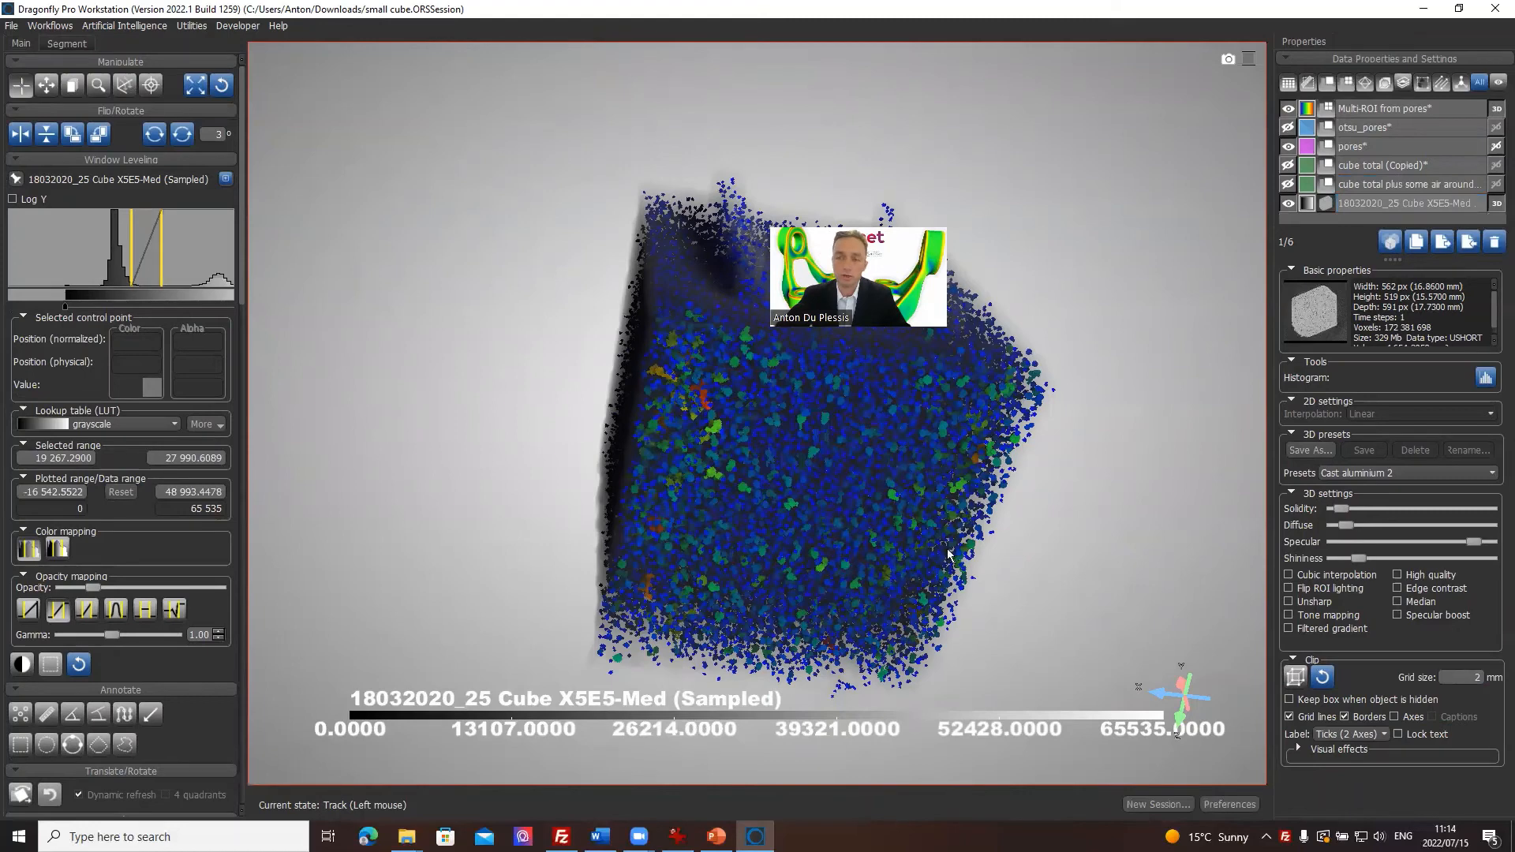
{"action": "double_click", "coordinate": [990, 557]}
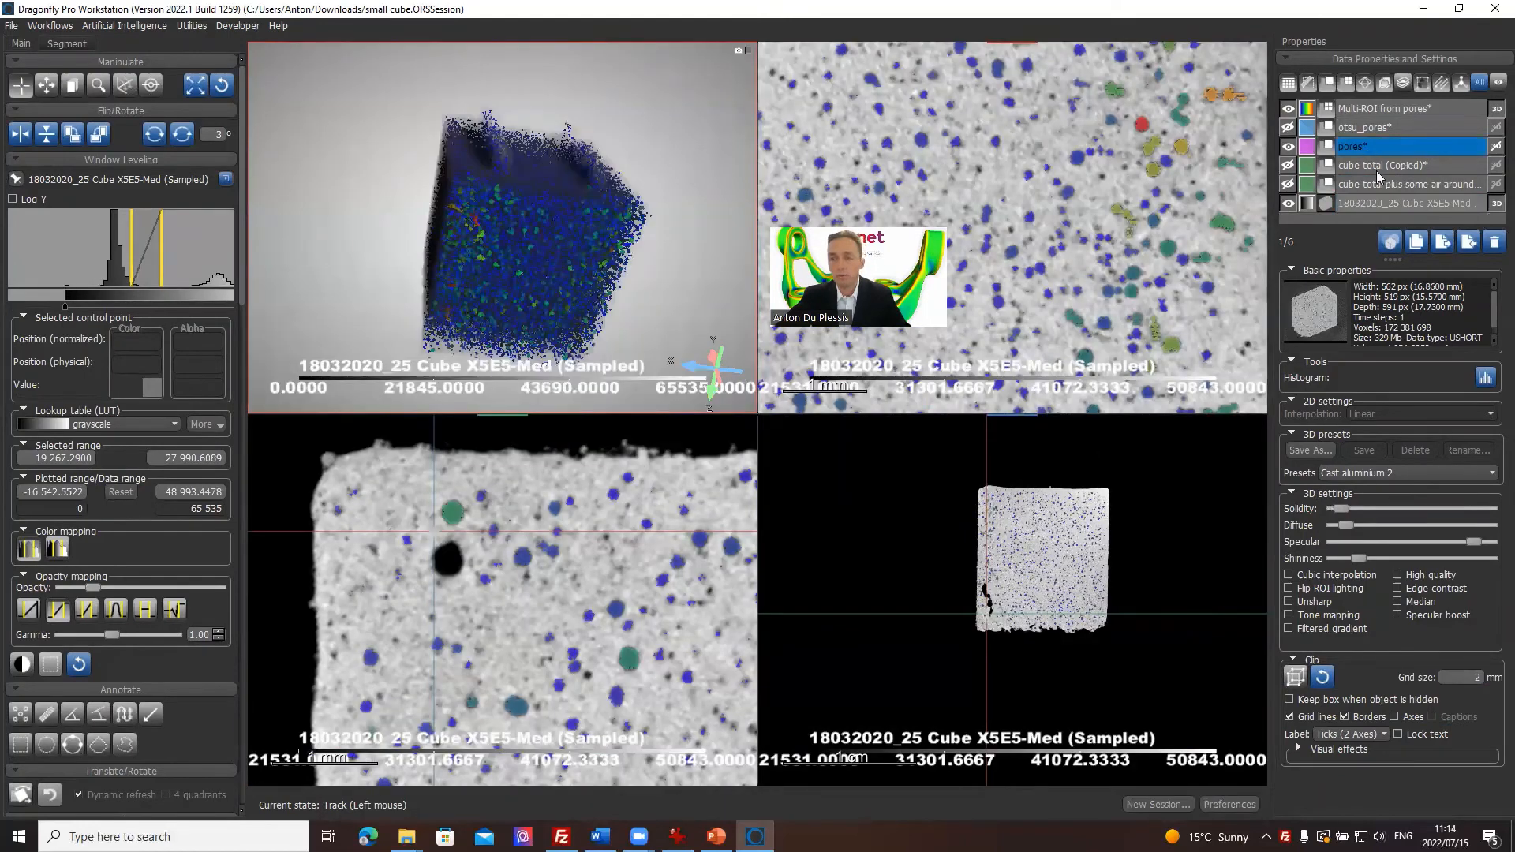
Select the cube total (Copied) ROI for segmentation operations and make it visible in the slice views.
{"action": "left_click", "coordinate": [1377, 172]}
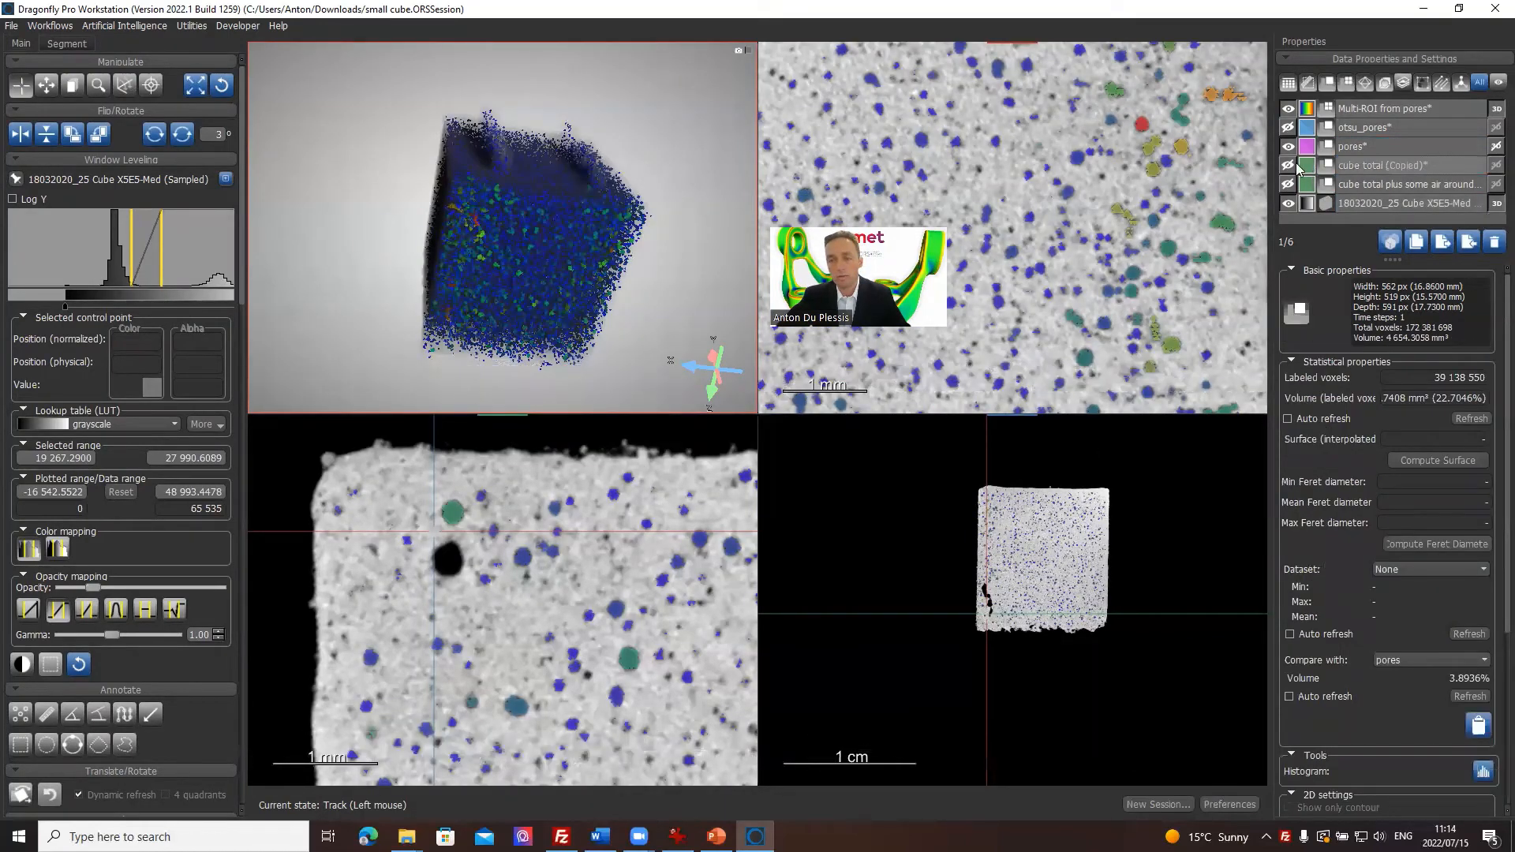
{"action": "left_click", "coordinate": [1299, 166]}
{"action": "left_click", "coordinate": [1298, 165]}
{"action": "left_click", "coordinate": [1367, 168]}
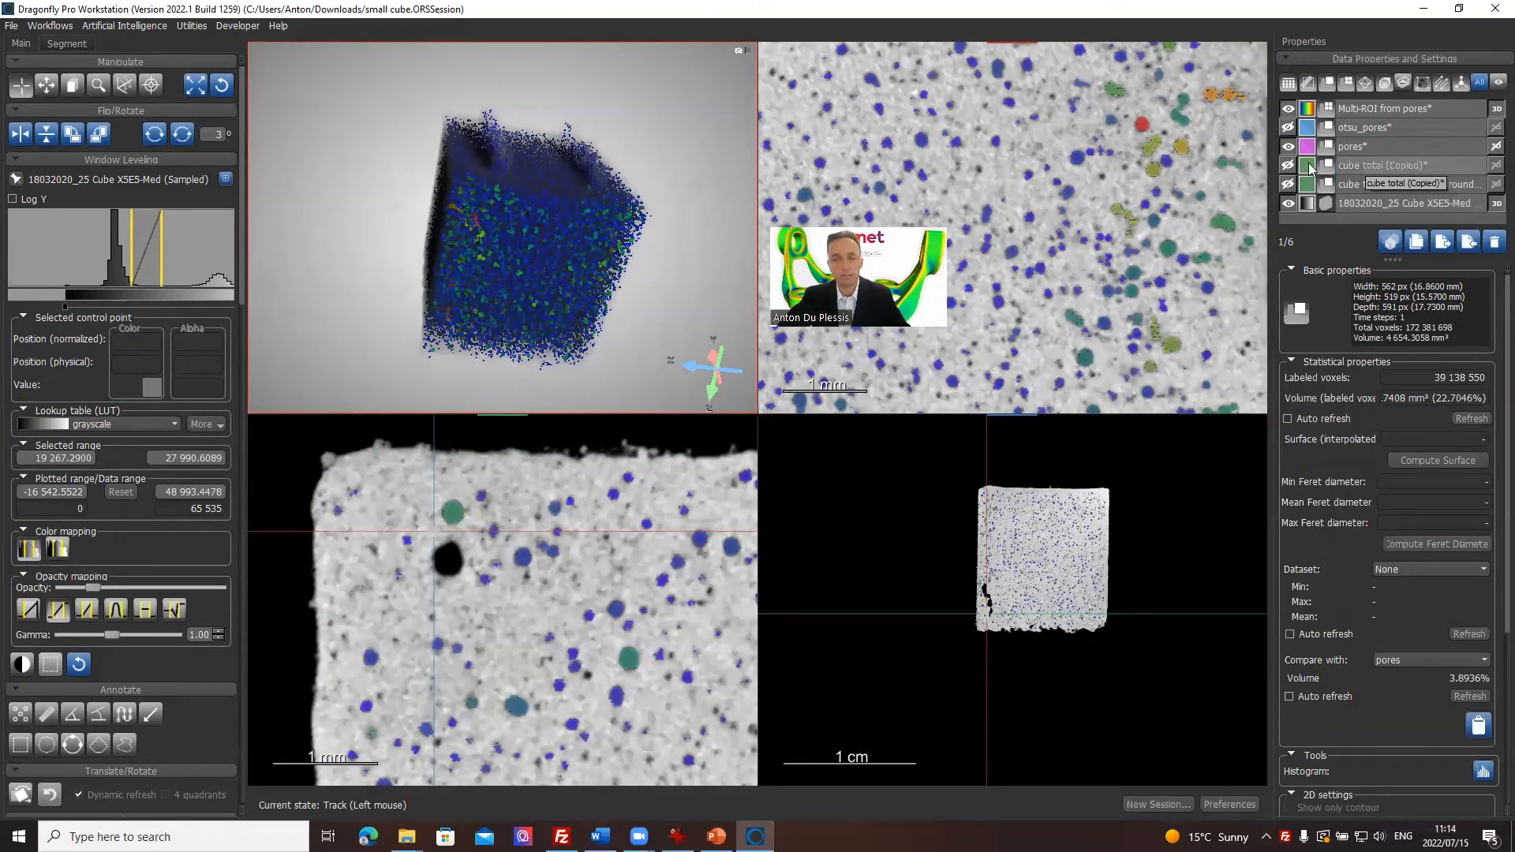
{"action": "left_click", "coordinate": [66, 44]}
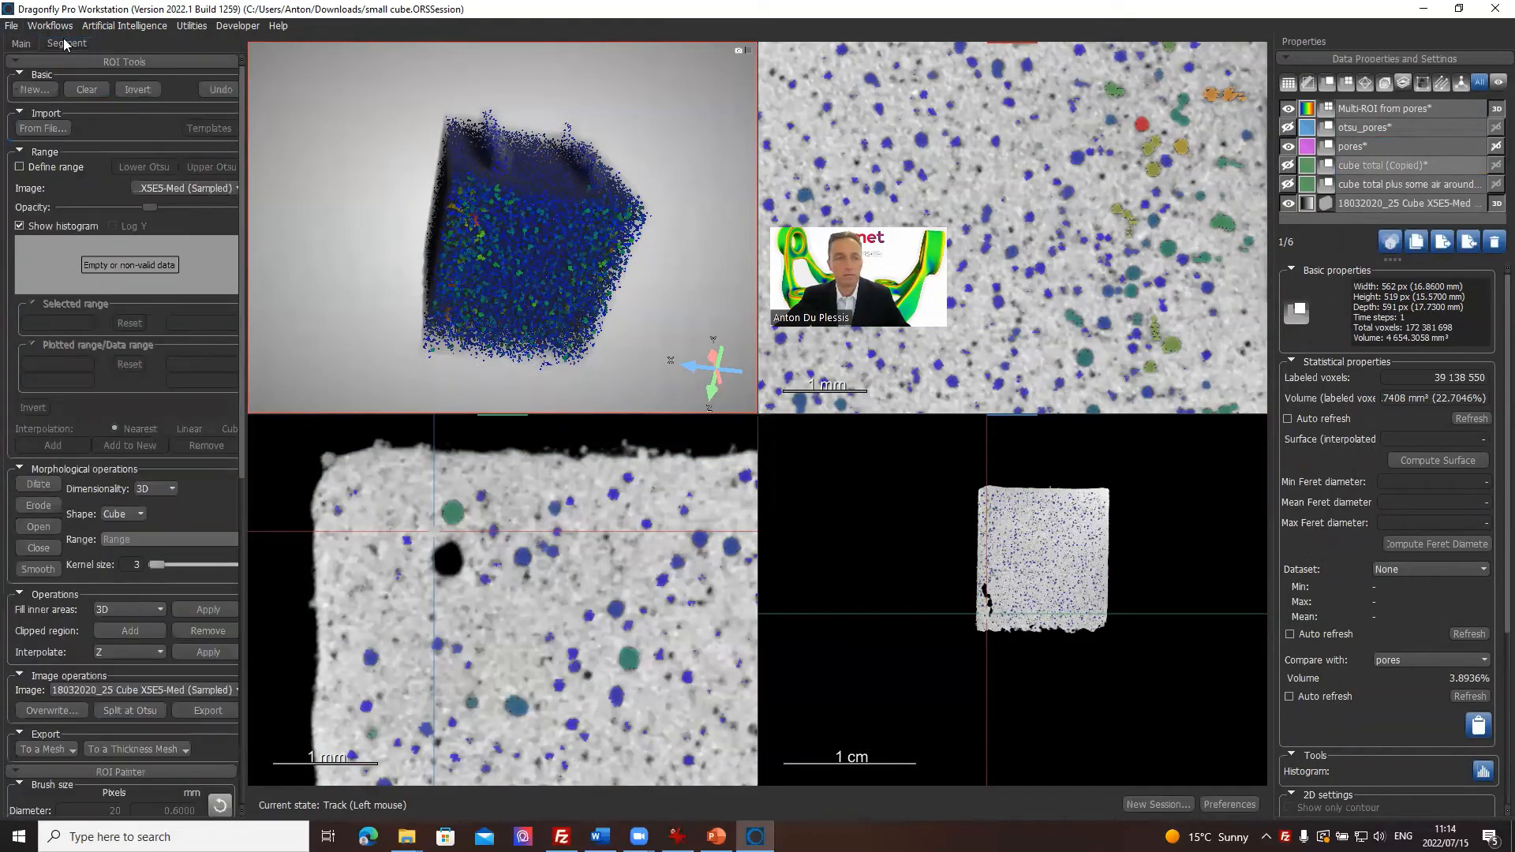
{"action": "left_click", "coordinate": [1288, 165]}
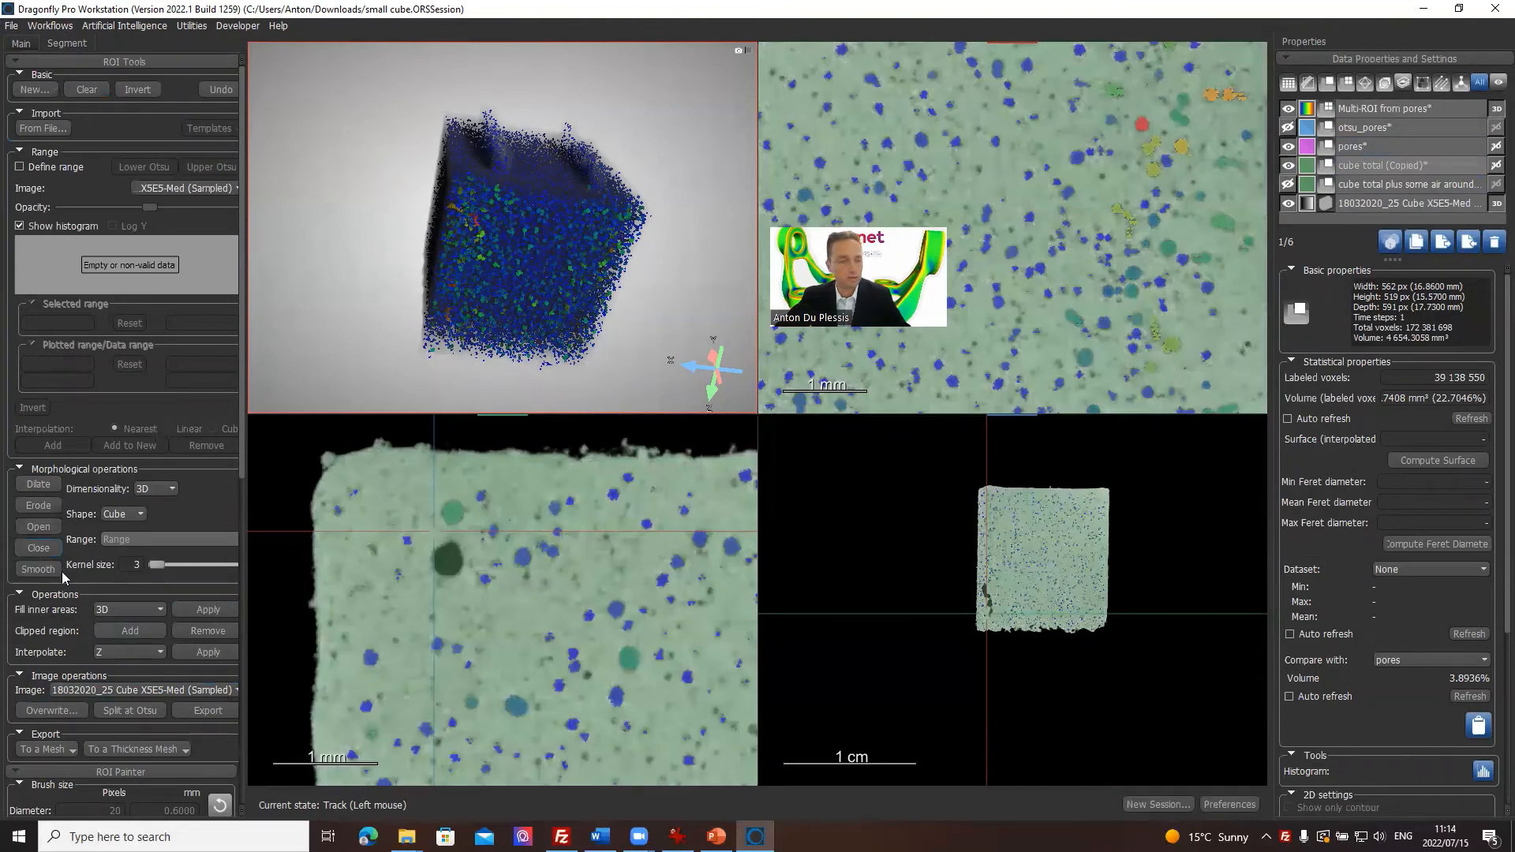
Export the cube total (Copied) ROI to a normal sampled mesh with a sampling of 3 in X, Y and Z.
{"action": "scroll", "coordinate": [59, 657], "scroll_direction": "down", "scroll_amount": 3}
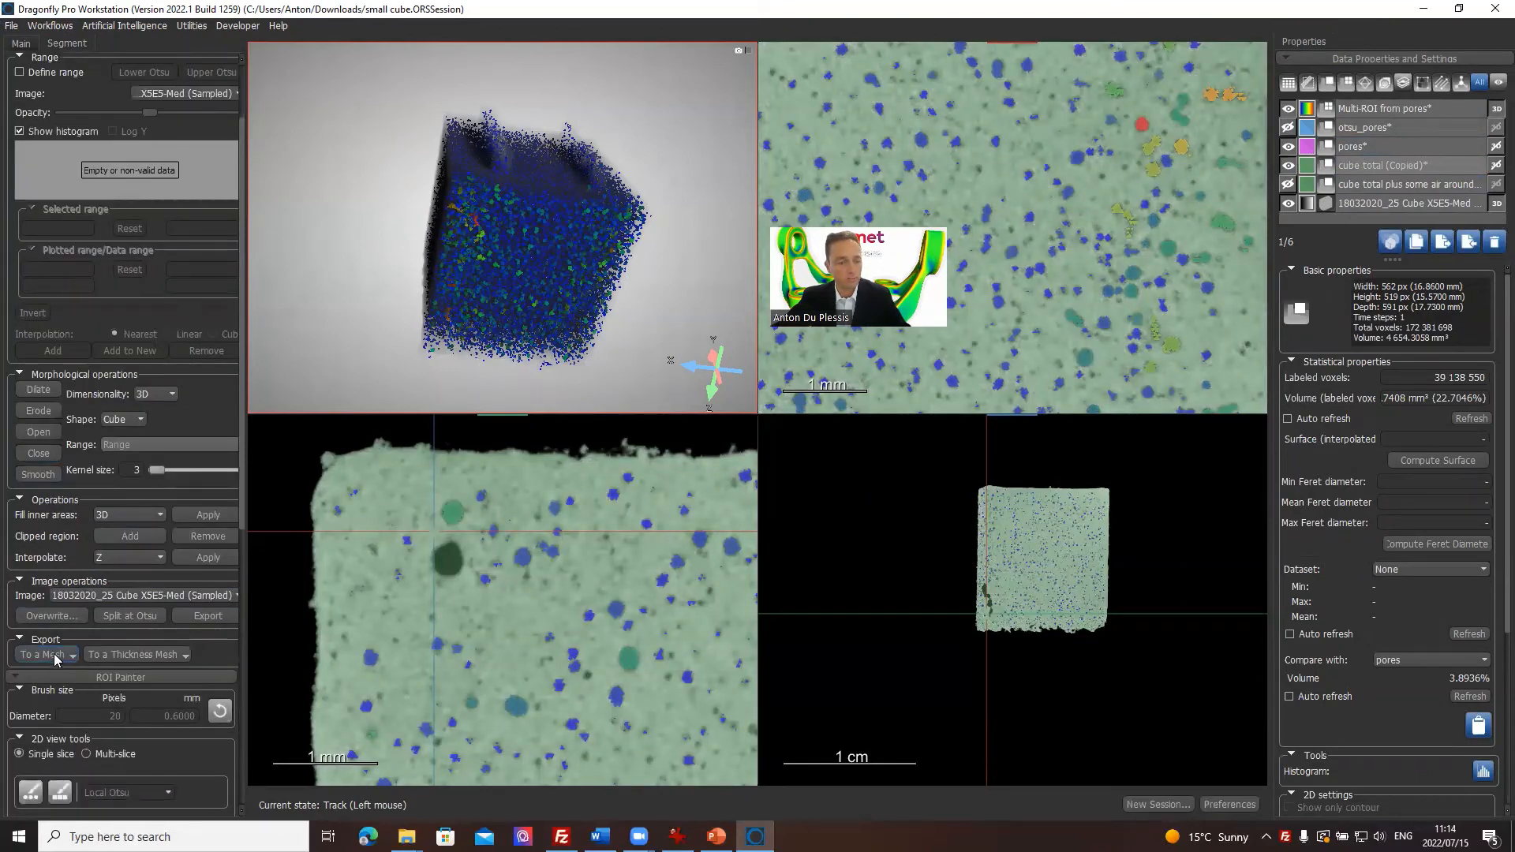
{"action": "left_click", "coordinate": [53, 653]}
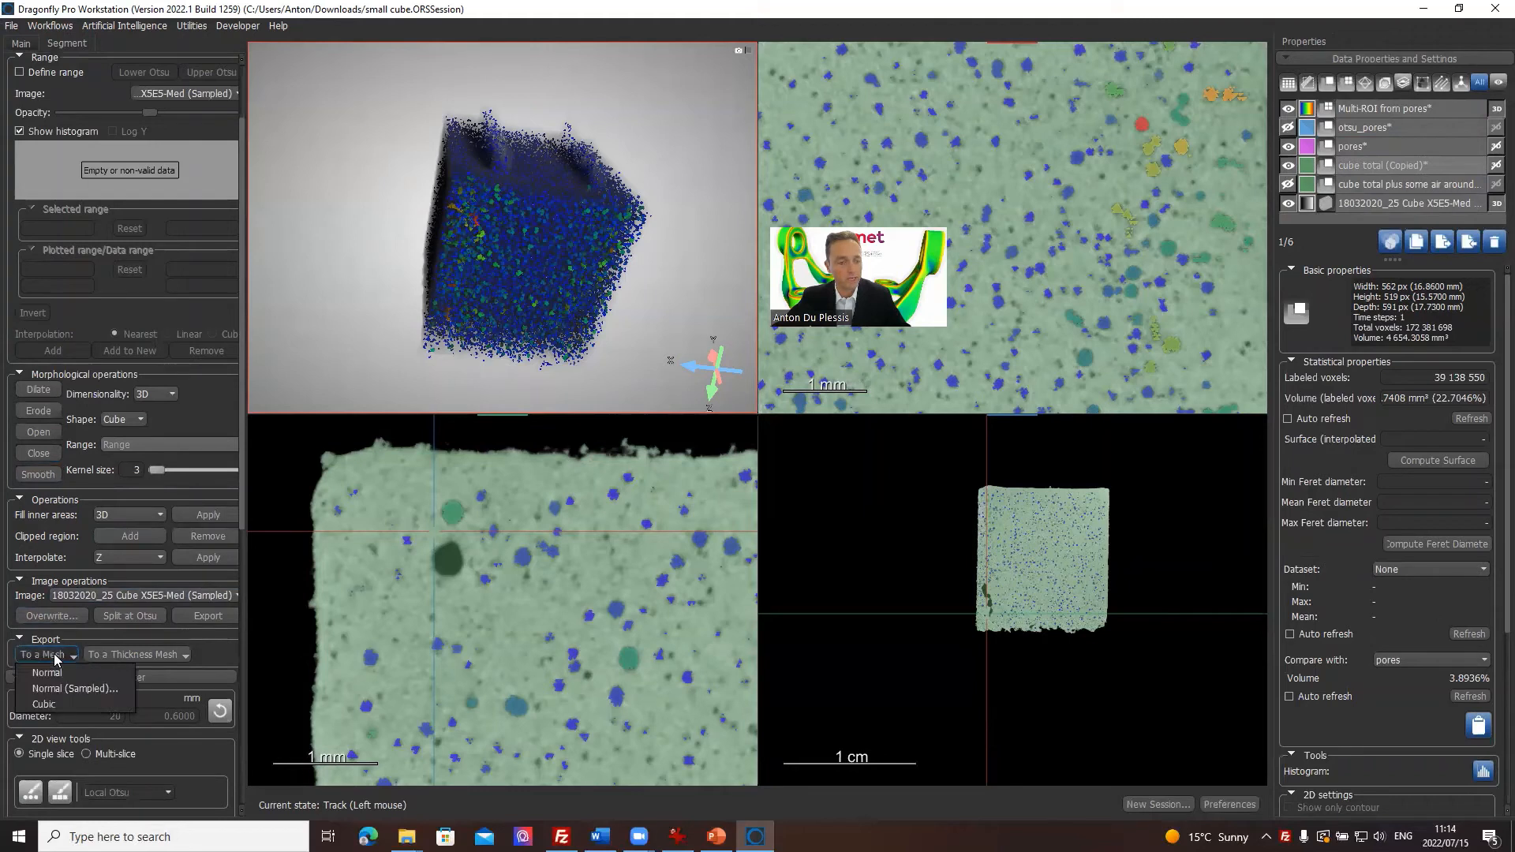
{"action": "left_click", "coordinate": [82, 688]}
{"action": "double_click", "coordinate": [120, 738]}
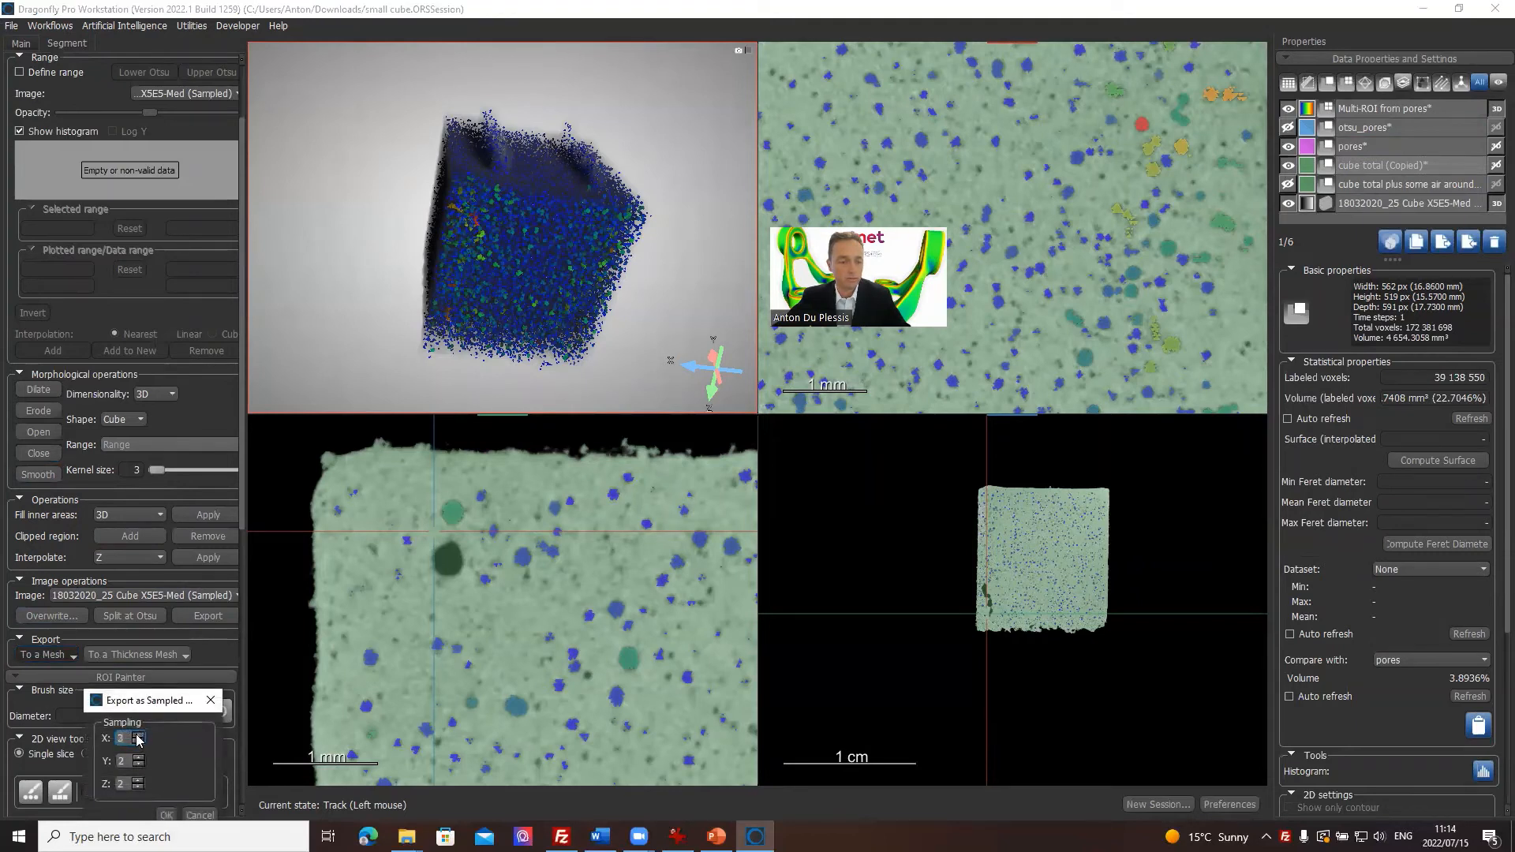
{"action": "left_click", "coordinate": [138, 760]}
{"action": "left_click_drag", "start_coordinate": [166, 712], "coordinate": [167, 574]}
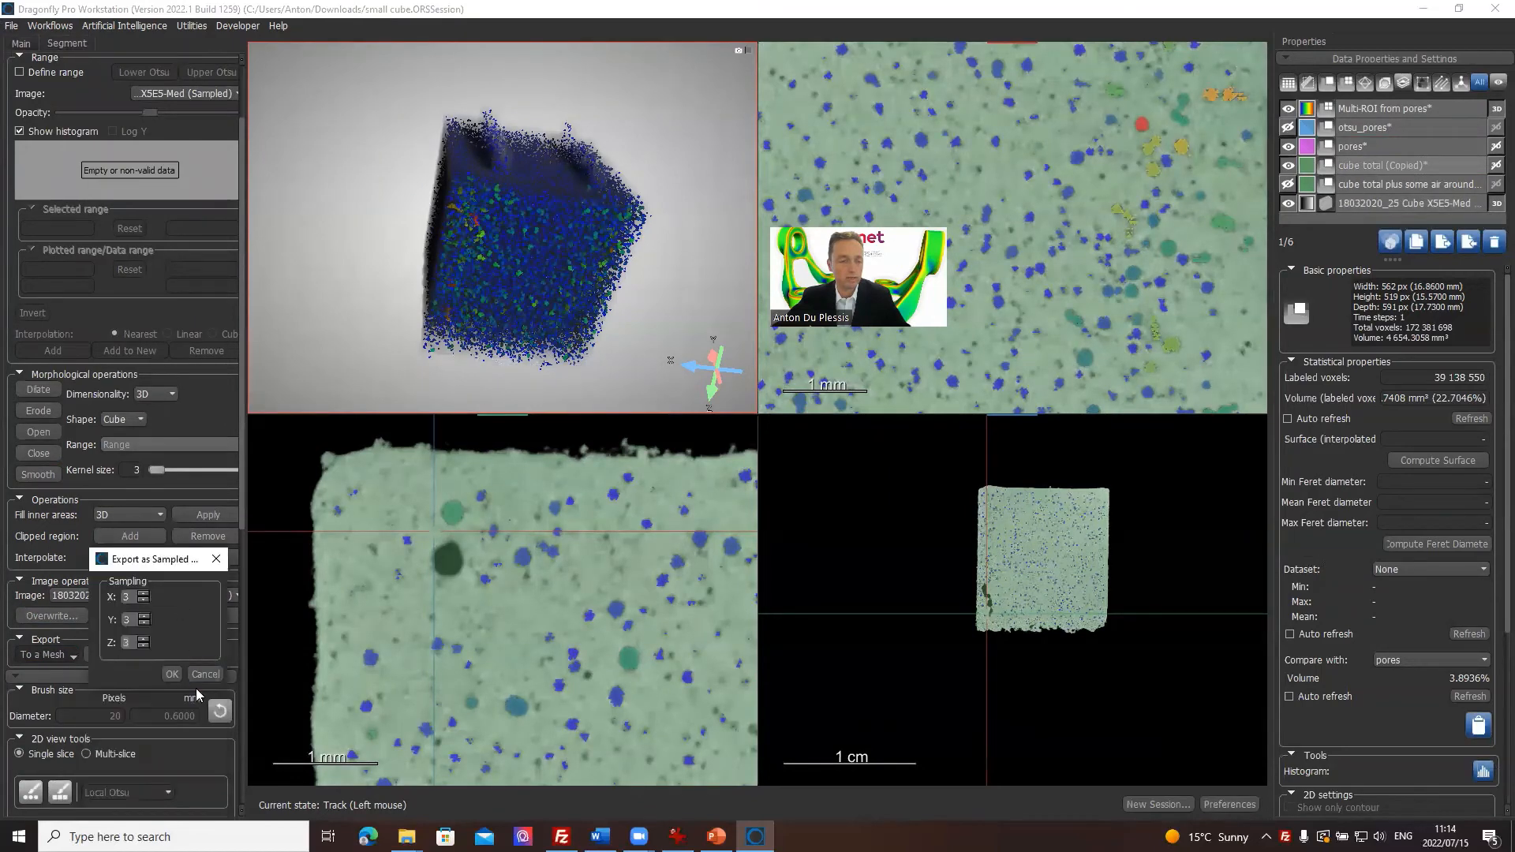
{"action": "left_click", "coordinate": [168, 677]}
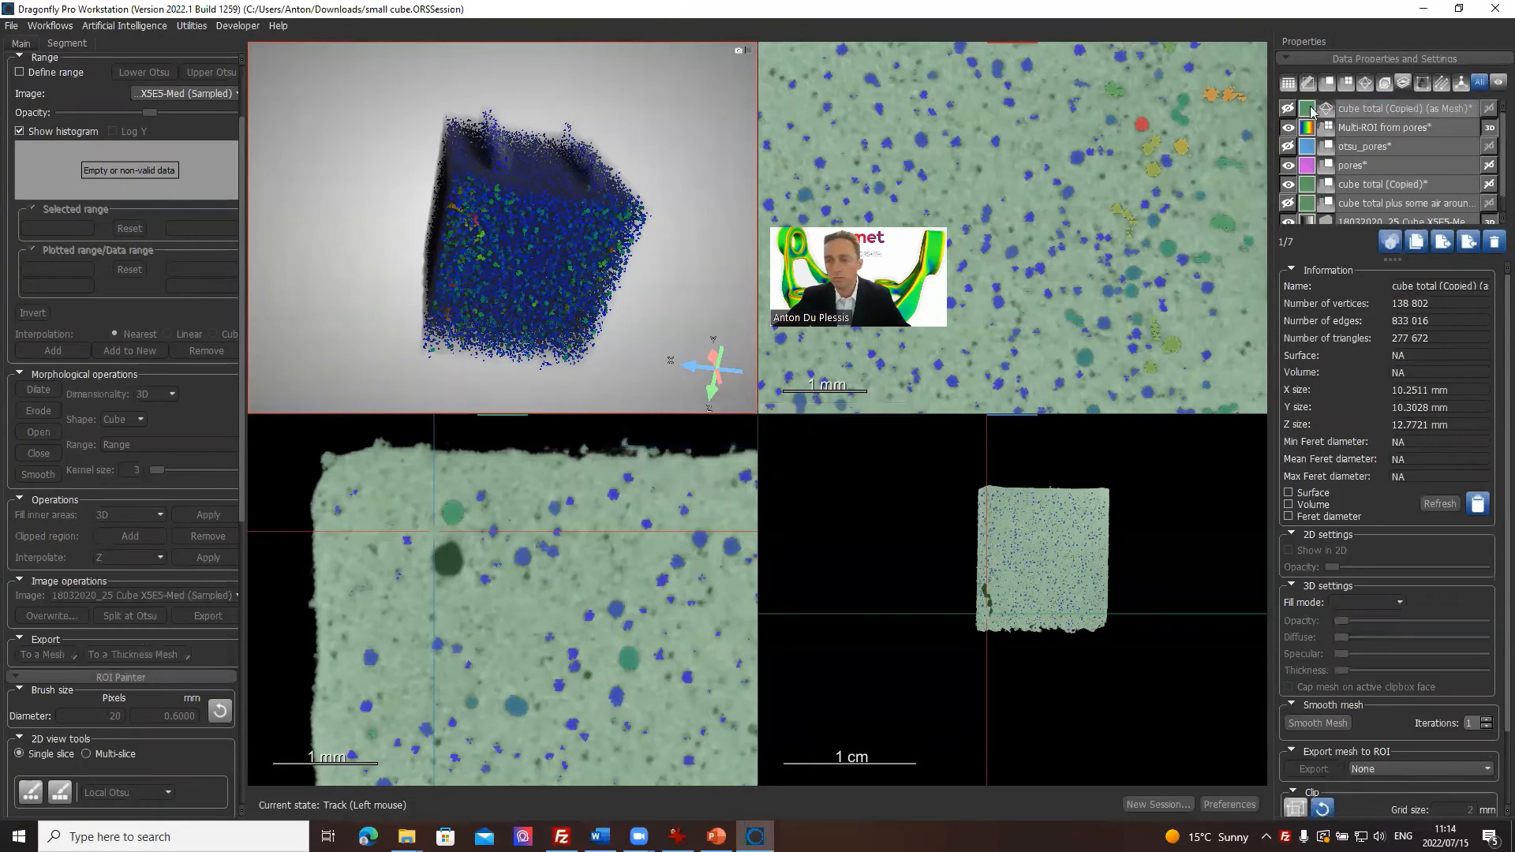
Colour the cube total (Copied) mesh white and display it in place of the cube total (Copied) ROI.
{"action": "left_click", "coordinate": [1308, 108]}
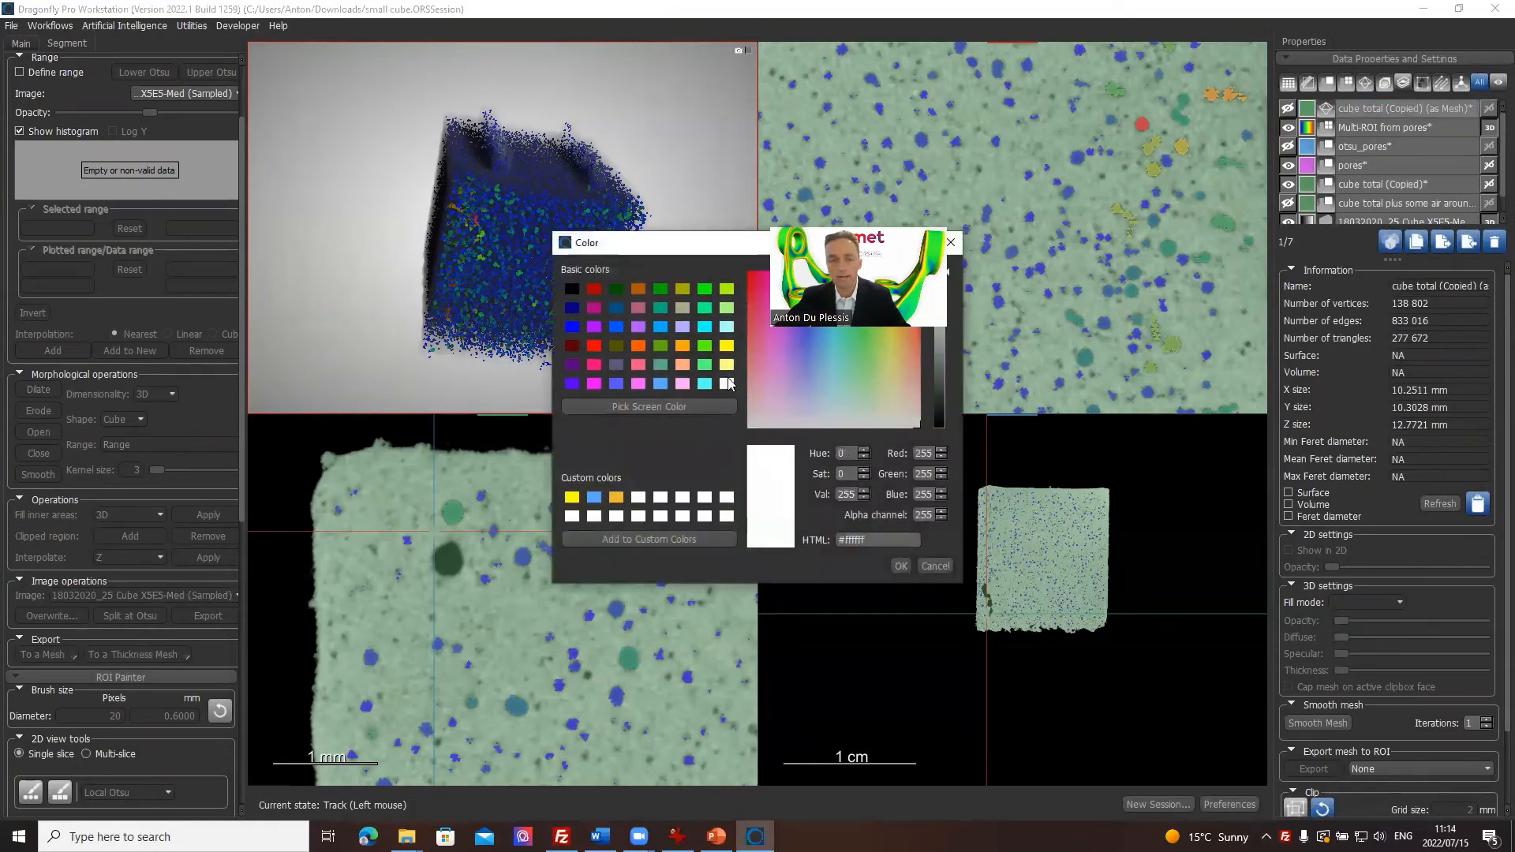
{"action": "left_click", "coordinate": [901, 566]}
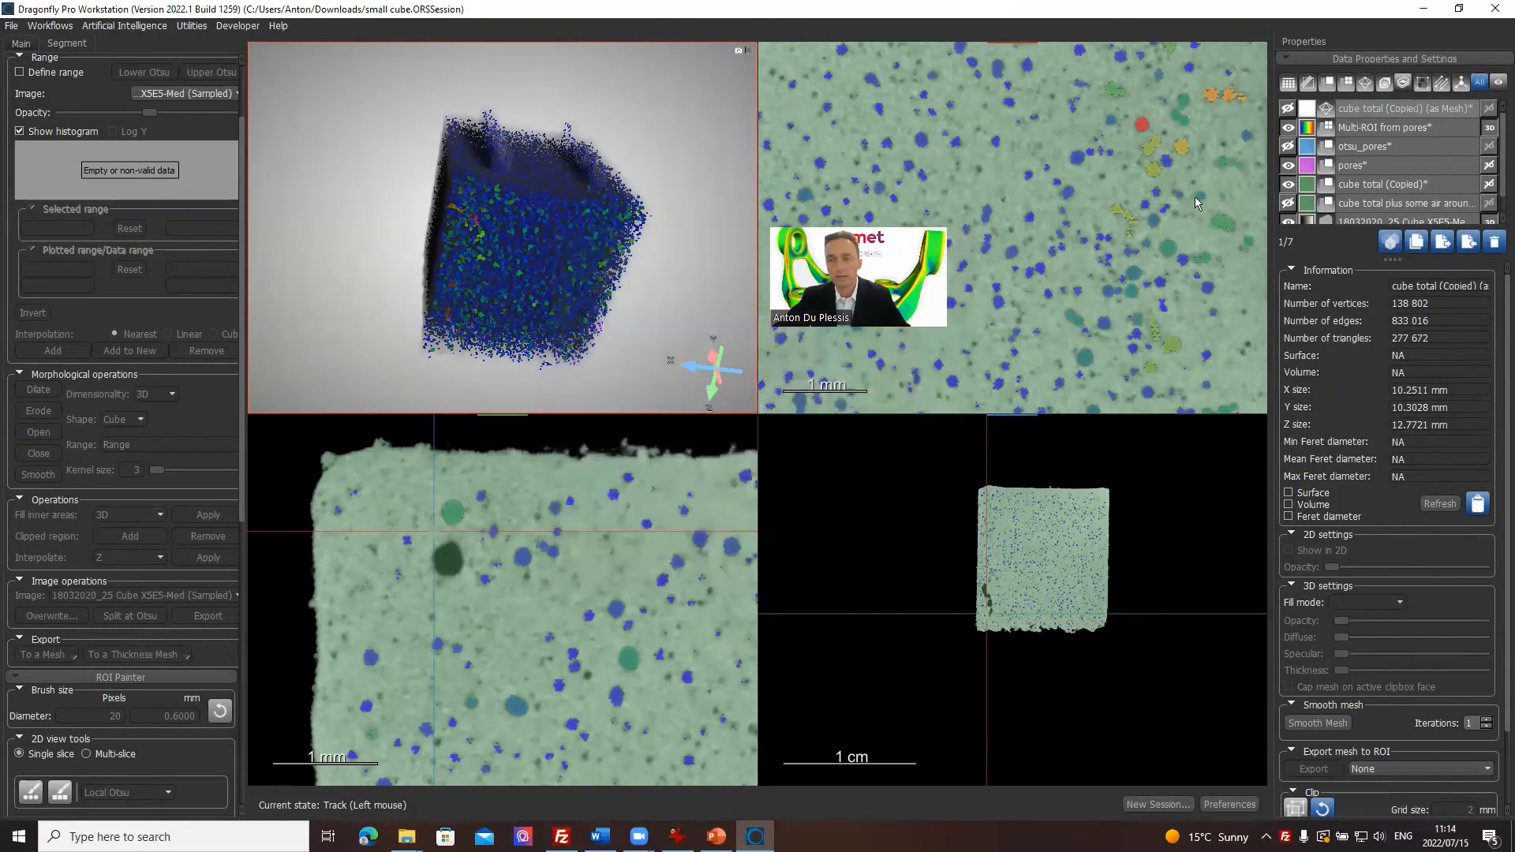
{"action": "left_click", "coordinate": [1288, 109]}
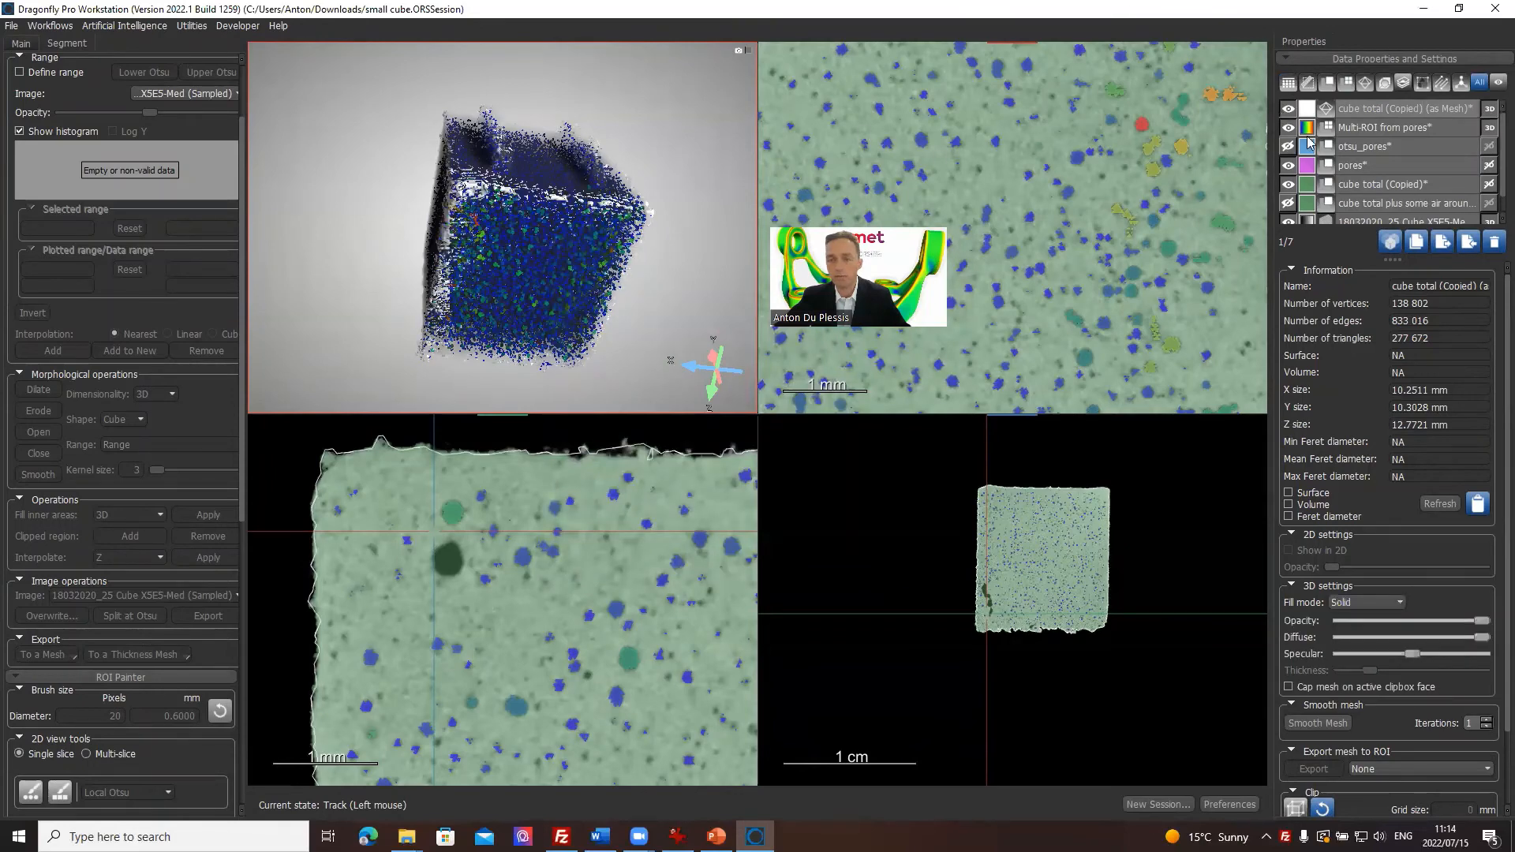
{"action": "left_click", "coordinate": [1288, 184]}
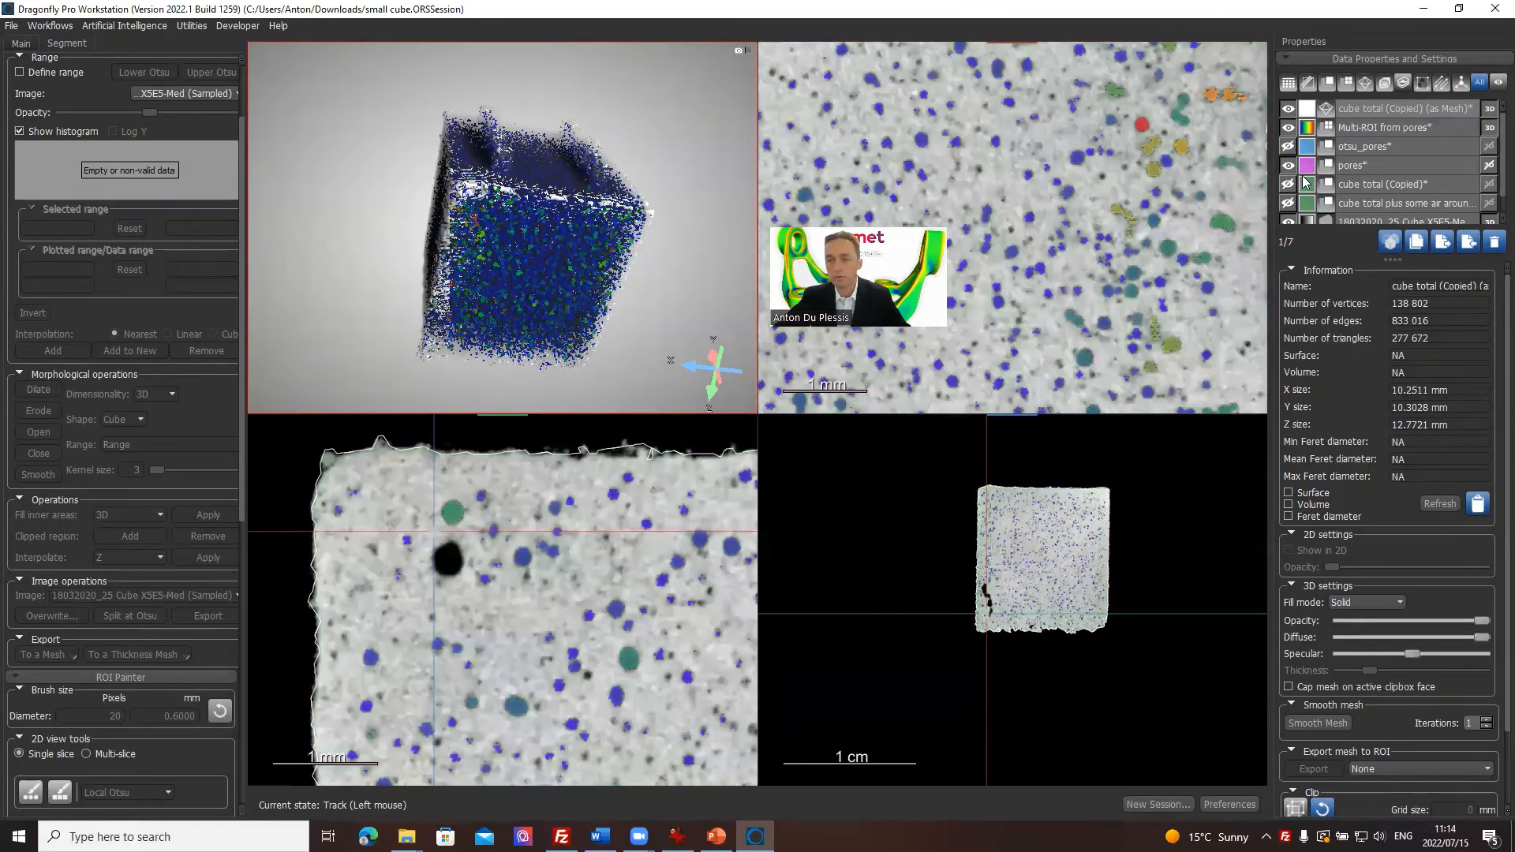
{"action": "scroll", "coordinate": [1324, 181], "scroll_direction": "down", "scroll_amount": 1}
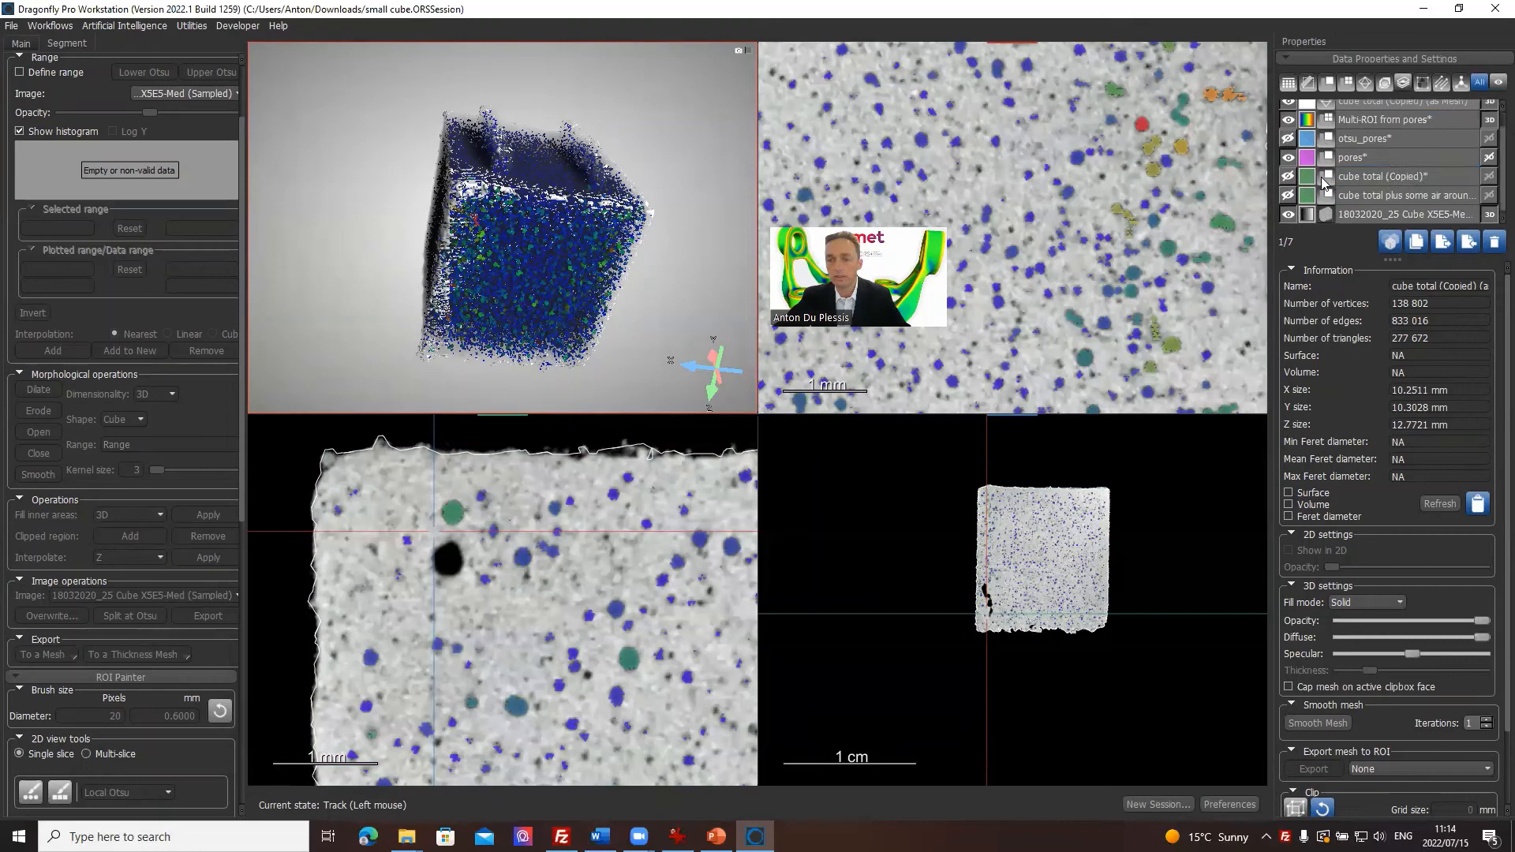
Hide the CT dataset and smooth the cube total (Copied) mesh with the iterations set to 1.
{"action": "left_click", "coordinate": [1288, 214]}
{"action": "left_click_drag", "start_coordinate": [665, 249], "coordinate": [707, 244]}
{"action": "scroll", "coordinate": [1381, 114], "scroll_direction": "up", "scroll_amount": 1}
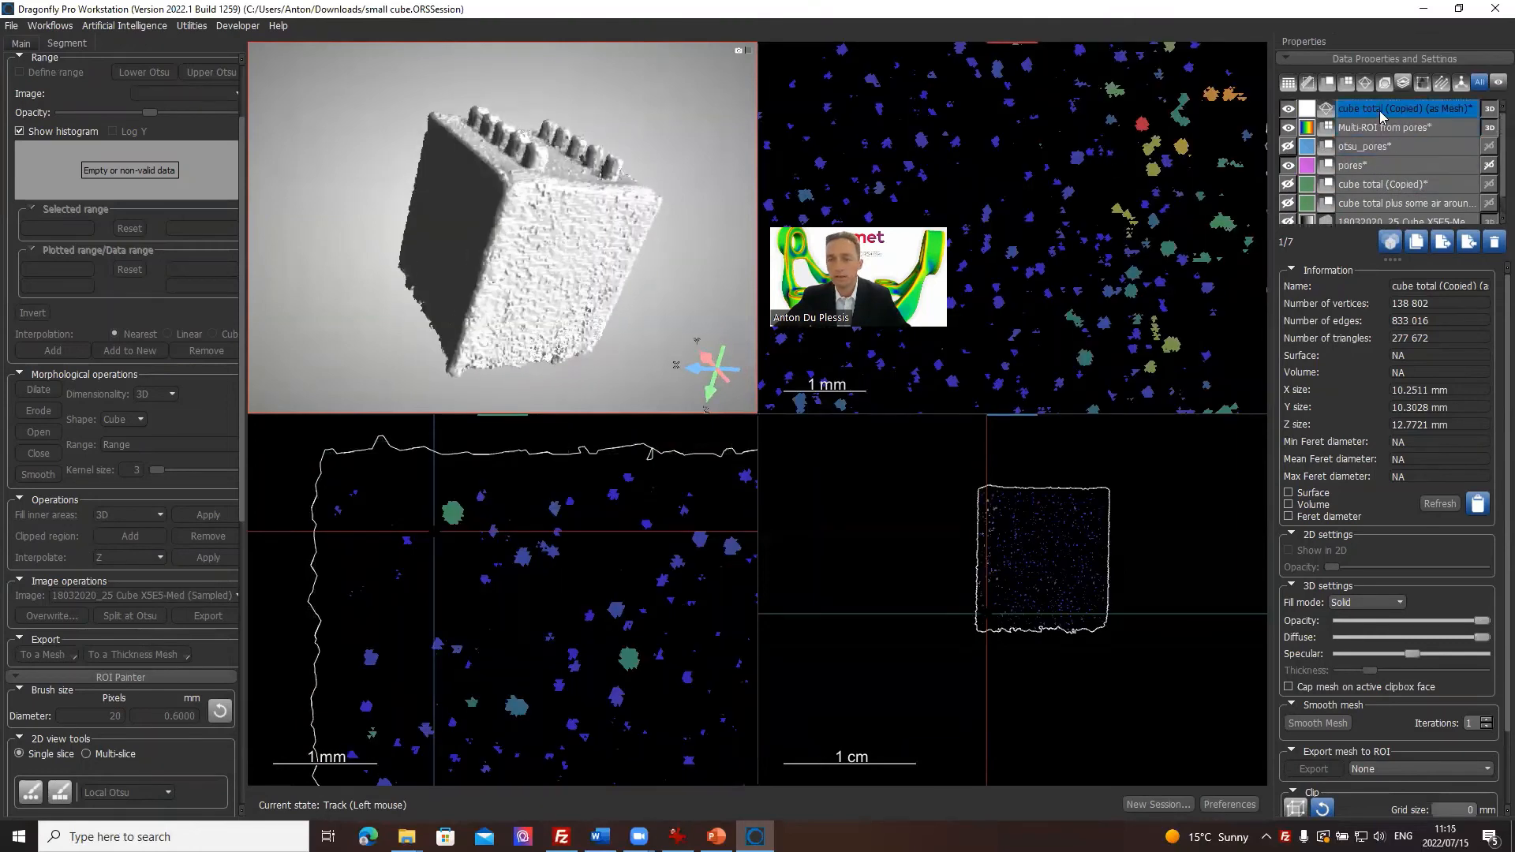
{"action": "left_click", "coordinate": [1333, 724]}
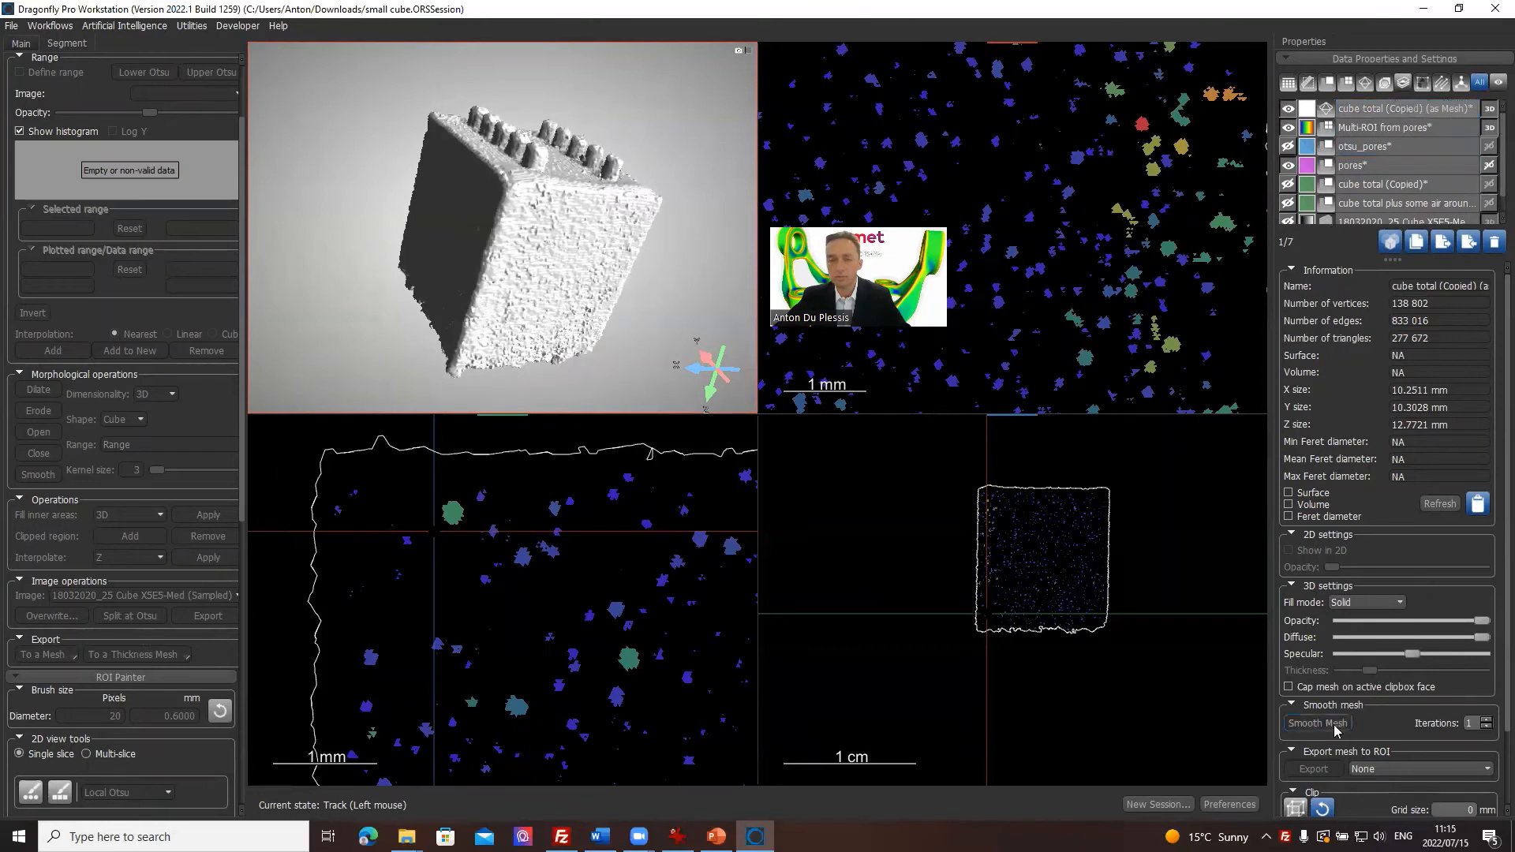
{"action": "left_click", "coordinate": [1333, 723]}
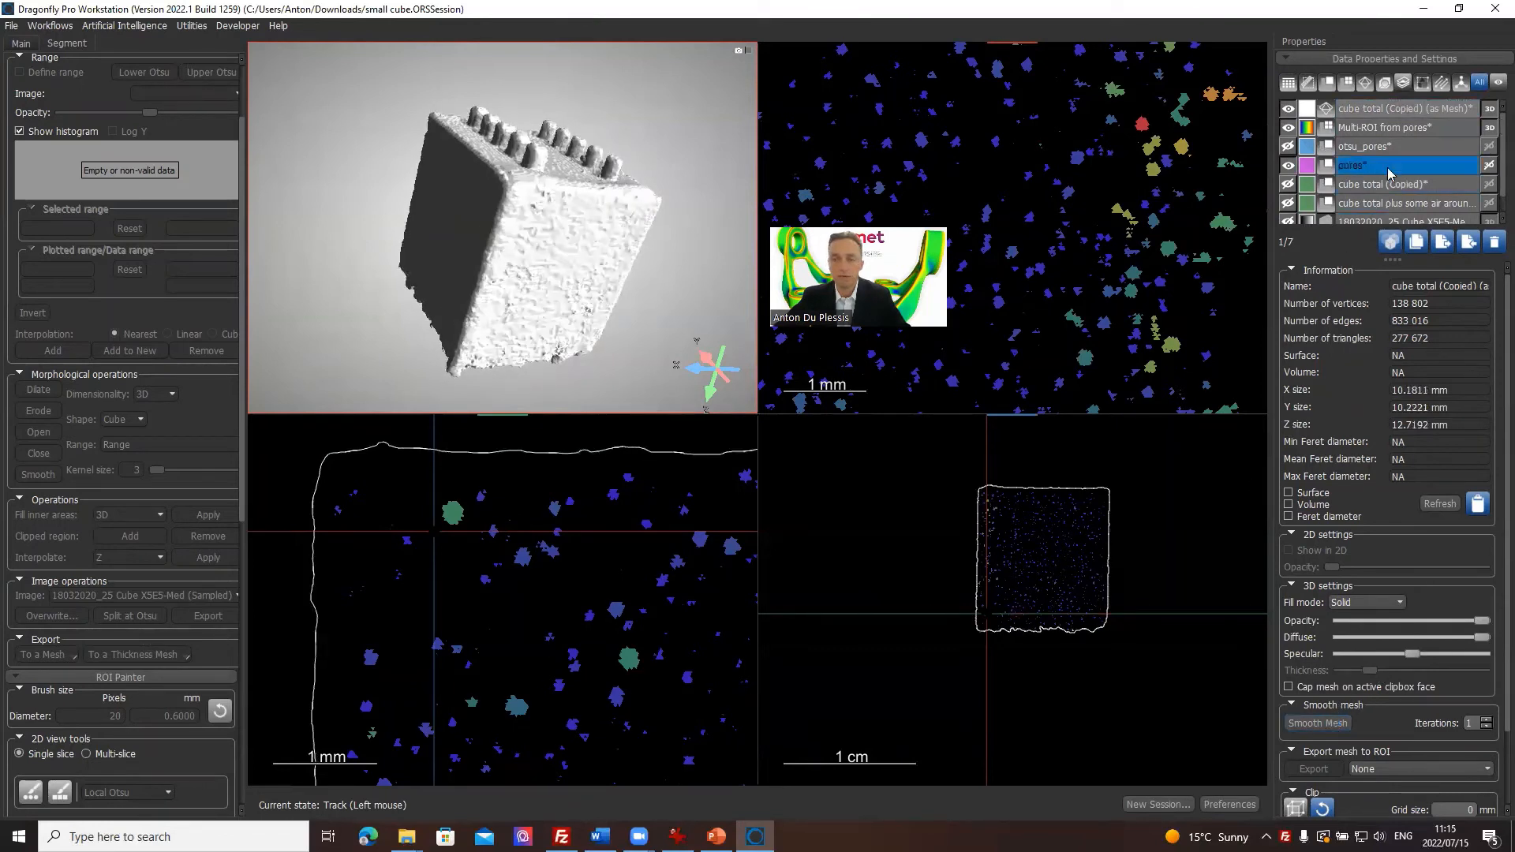
Lower the cube mesh's opacity to about a third and inspect the coloured pores inside it in an enlarged 3D view.
{"action": "left_click", "coordinate": [1412, 115]}
{"action": "left_click_drag", "start_coordinate": [1482, 621], "coordinate": [1385, 622]}
{"action": "left_click_drag", "start_coordinate": [596, 262], "coordinate": [496, 286]}
{"action": "double_click", "coordinate": [625, 287]}
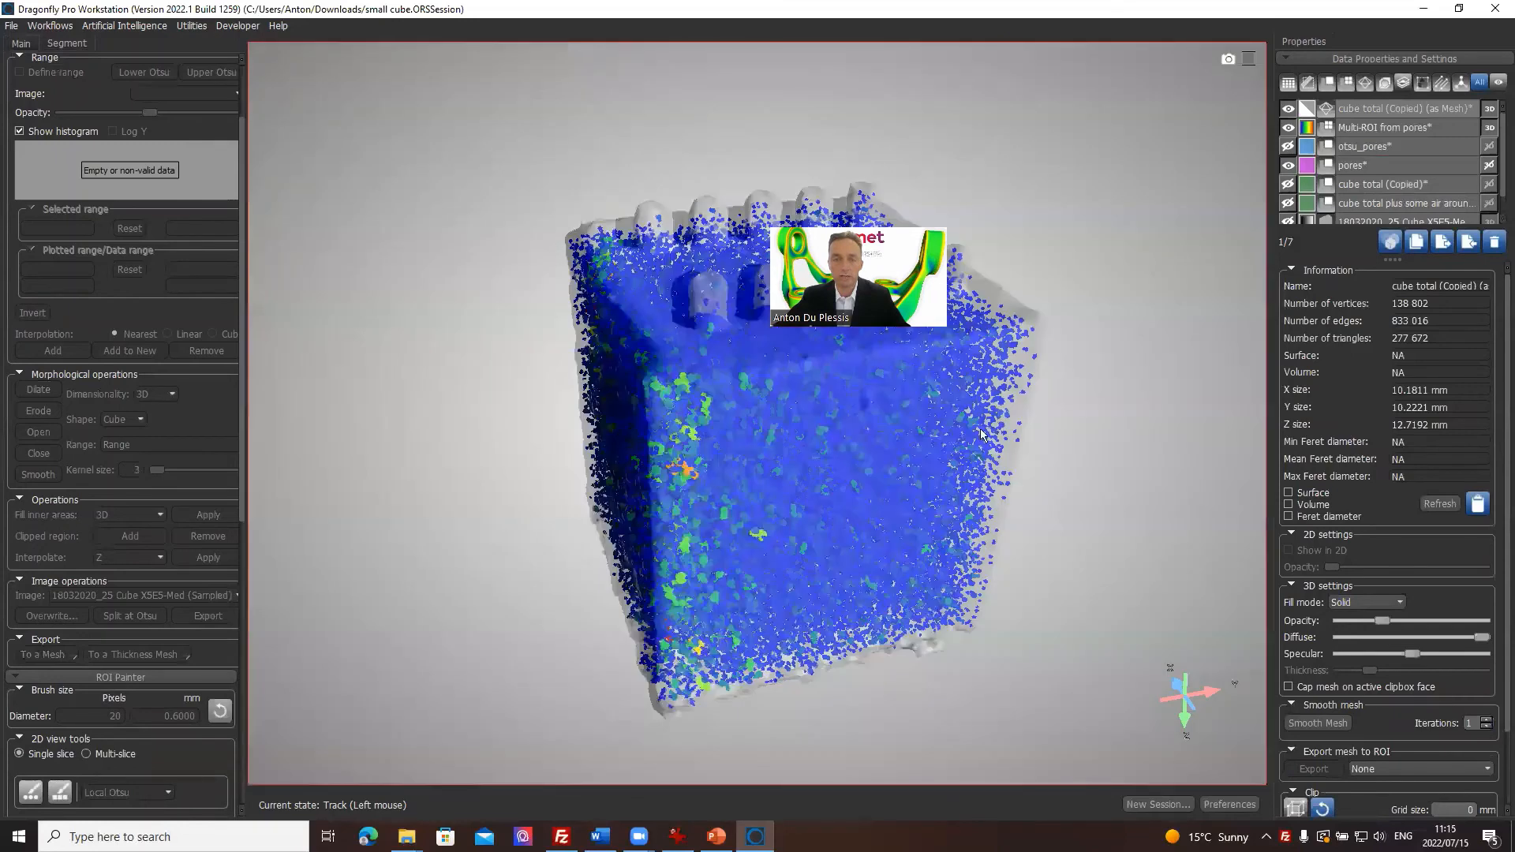
{"action": "left_click_drag", "start_coordinate": [862, 580], "coordinate": [985, 593]}
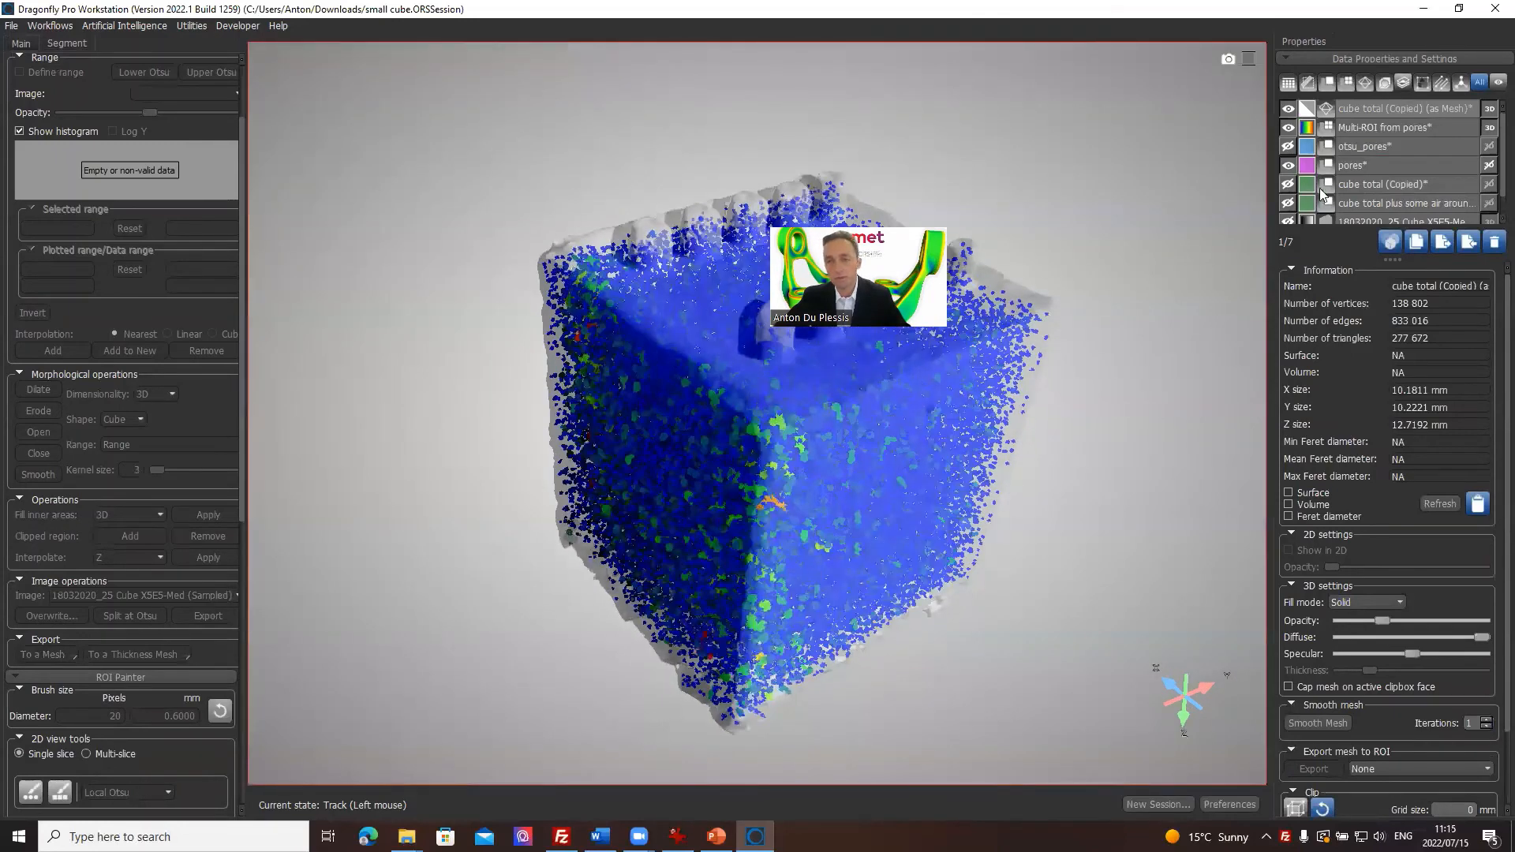
{"action": "left_click", "coordinate": [1461, 112]}
{"action": "left_click_drag", "start_coordinate": [933, 207], "coordinate": [1223, 81]}
{"action": "left_click_drag", "start_coordinate": [825, 509], "coordinate": [921, 425]}
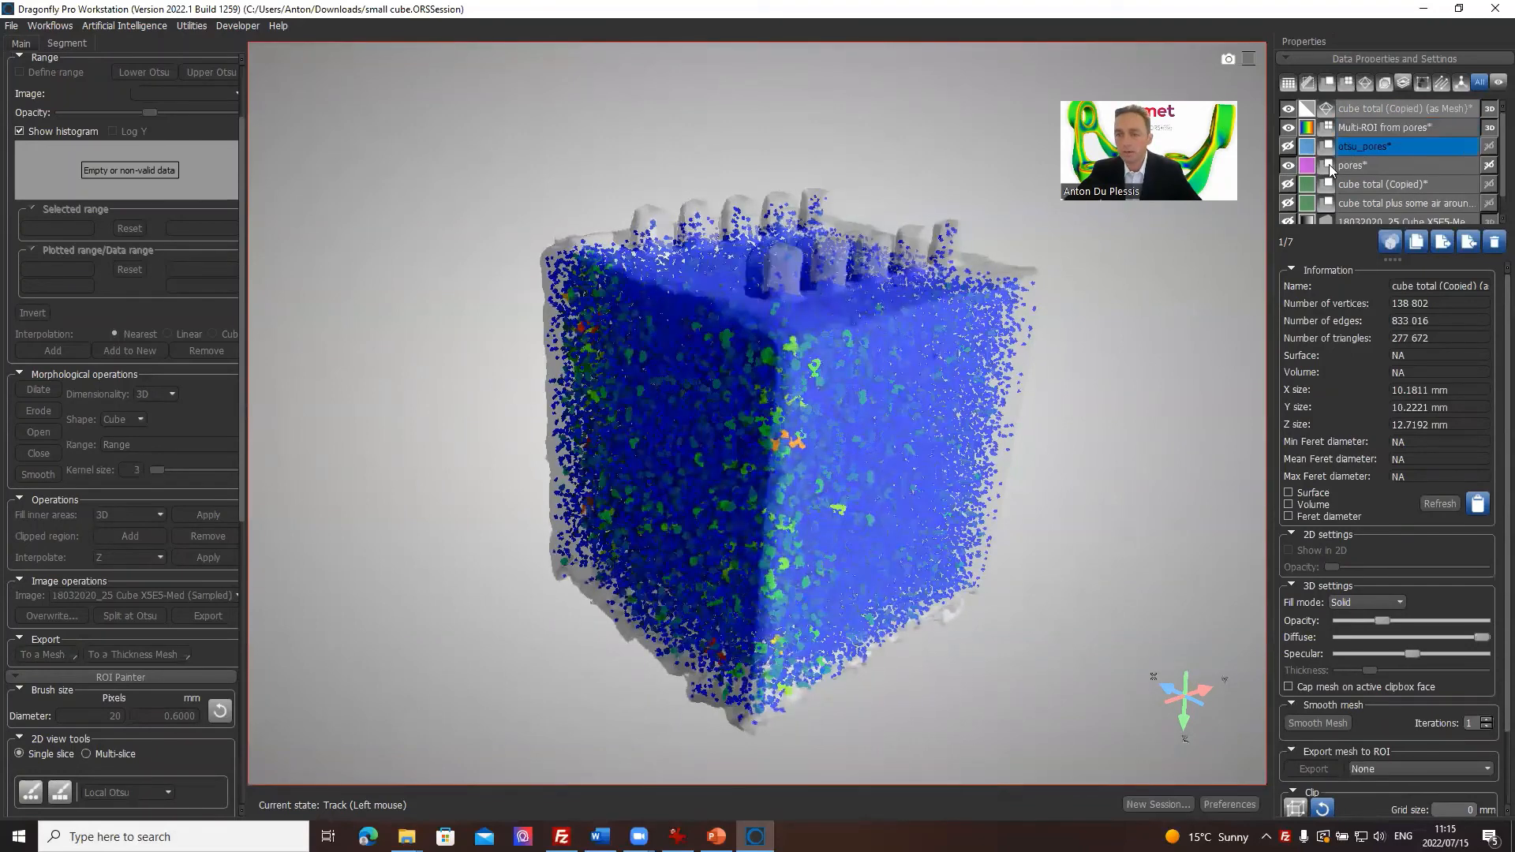
Hide the pores ROI, select the Multi-ROI from pores and inspect its volume colouring from several sides and its largest class.
{"action": "left_click", "coordinate": [1289, 165]}
{"action": "left_click", "coordinate": [1383, 127]}
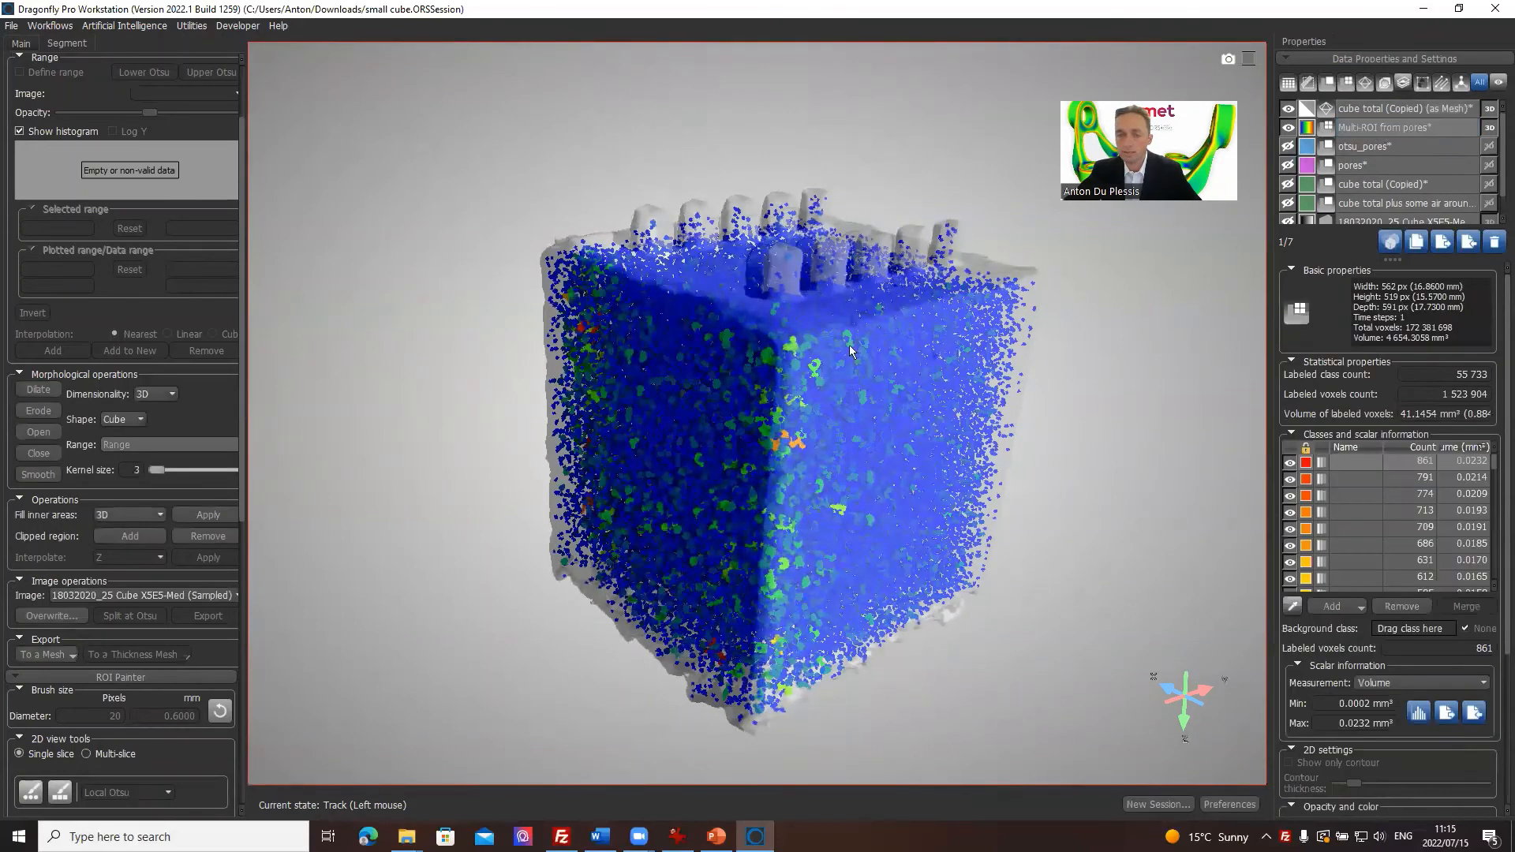
{"action": "left_click_drag", "start_coordinate": [804, 395], "coordinate": [733, 499]}
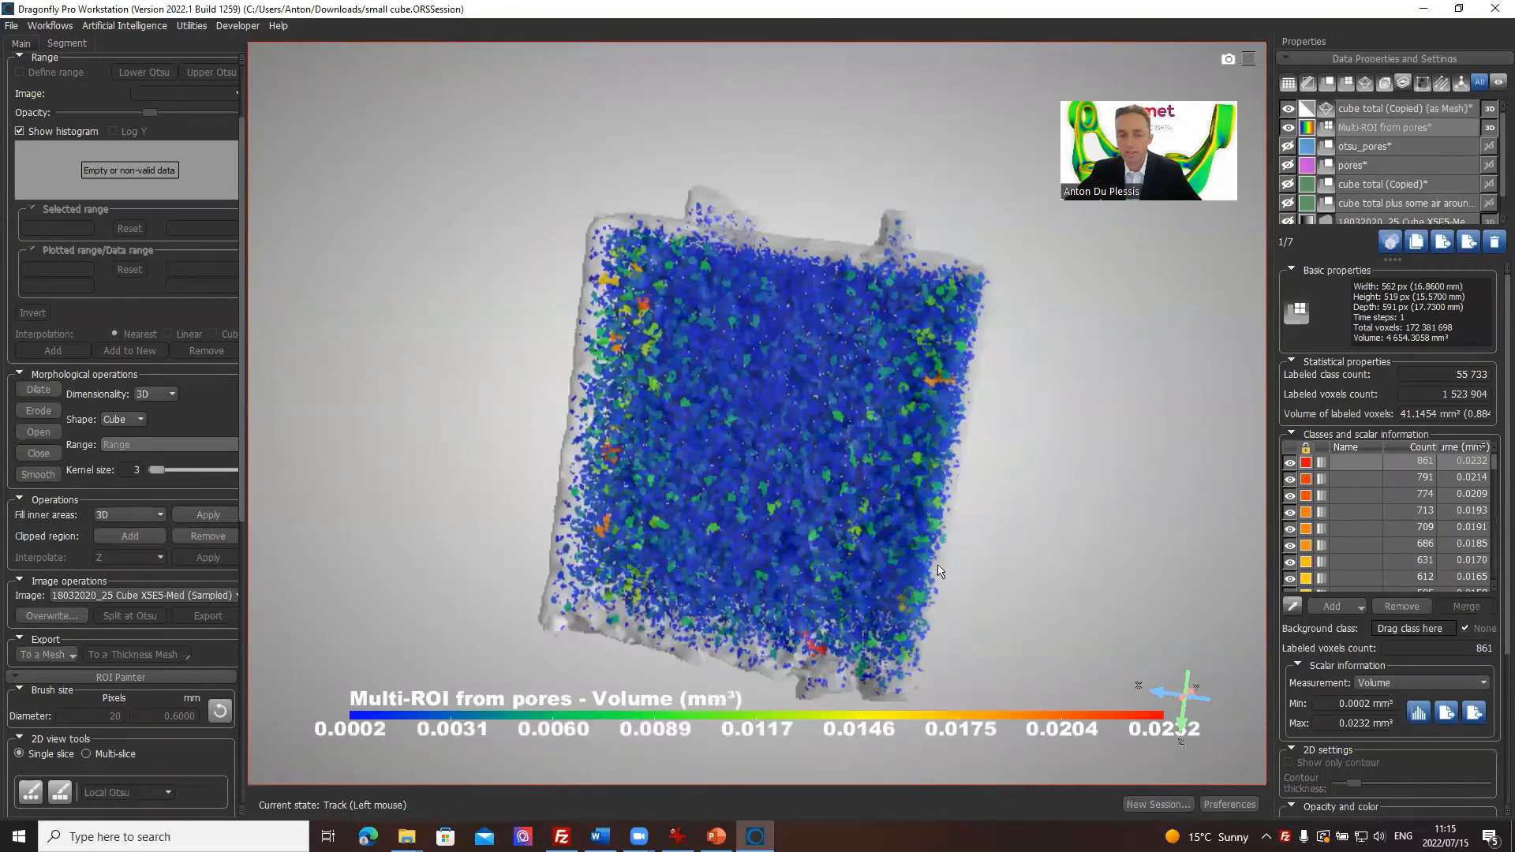
{"action": "left_click_drag", "start_coordinate": [939, 570], "coordinate": [1265, 448]}
{"action": "left_click", "coordinate": [1346, 465]}
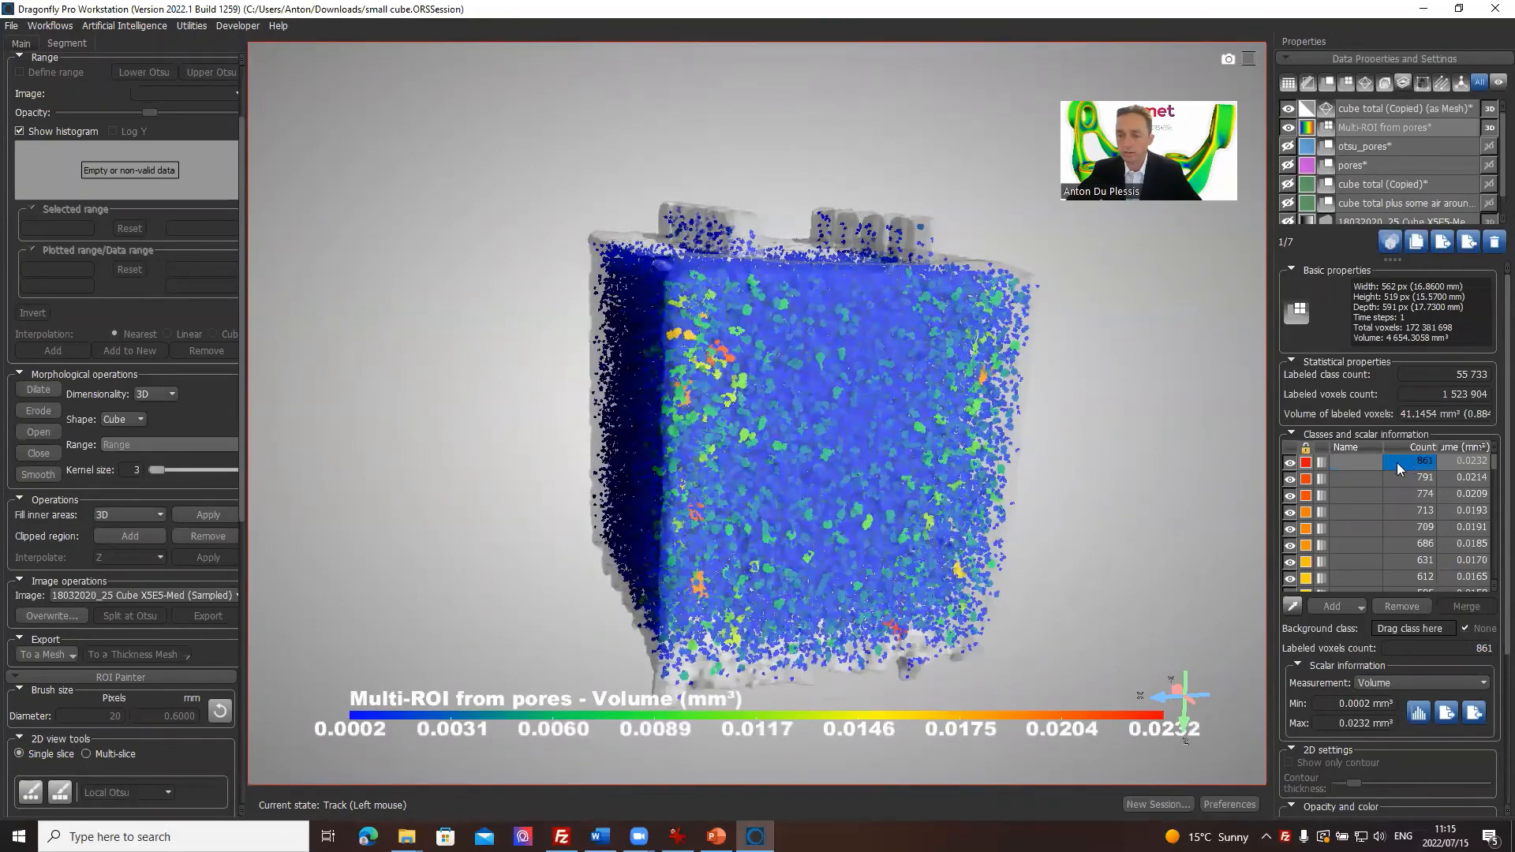
Examine the volume histogram of the Multi-ROI from pores with a bin count of 128, then close it.
{"action": "left_click", "coordinate": [1418, 712]}
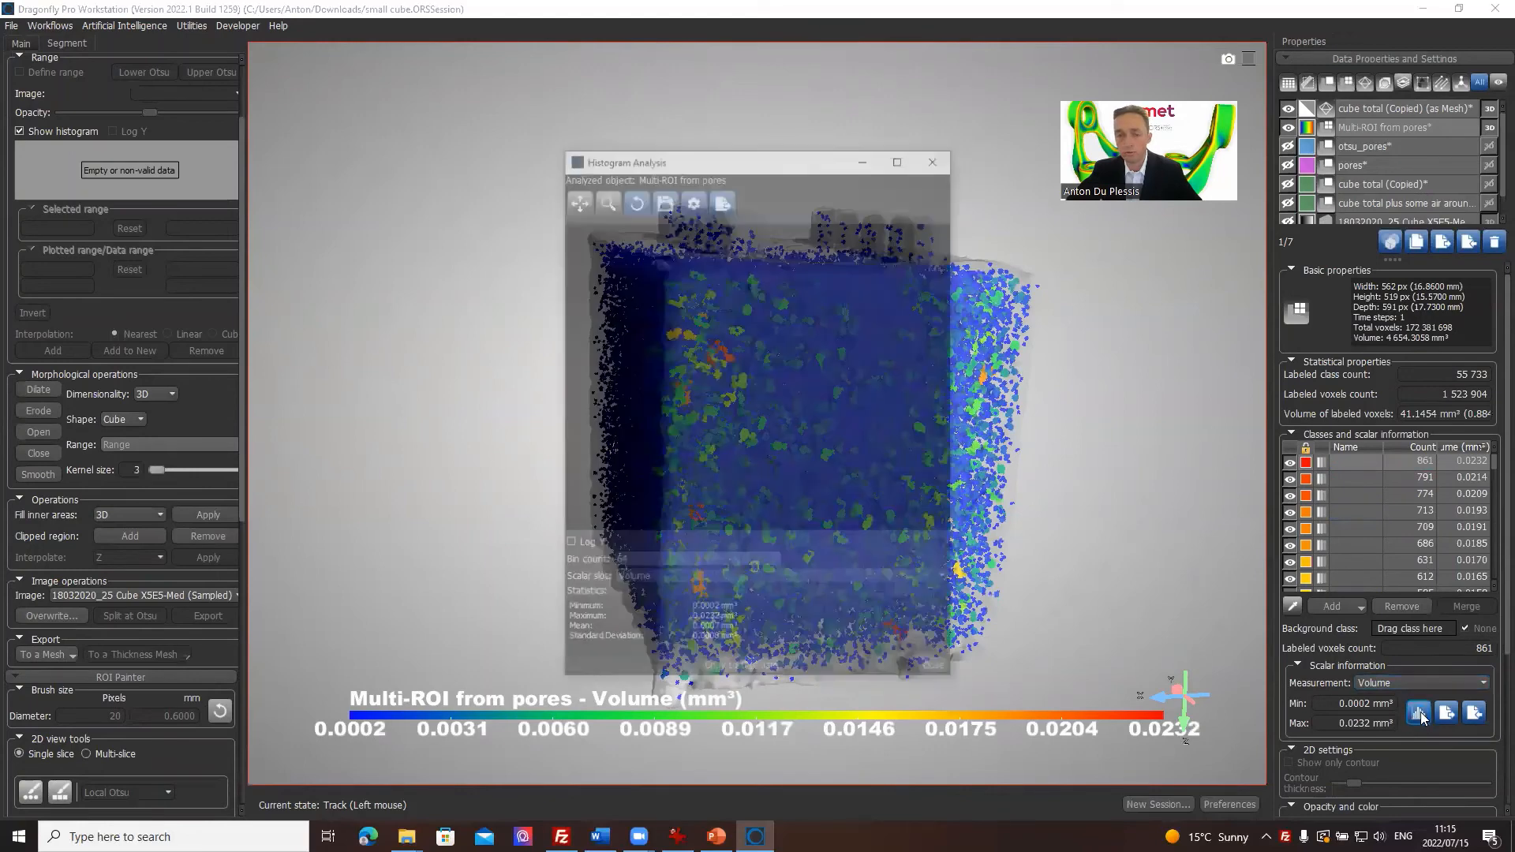
{"action": "left_click_drag", "start_coordinate": [723, 158], "coordinate": [544, 91]}
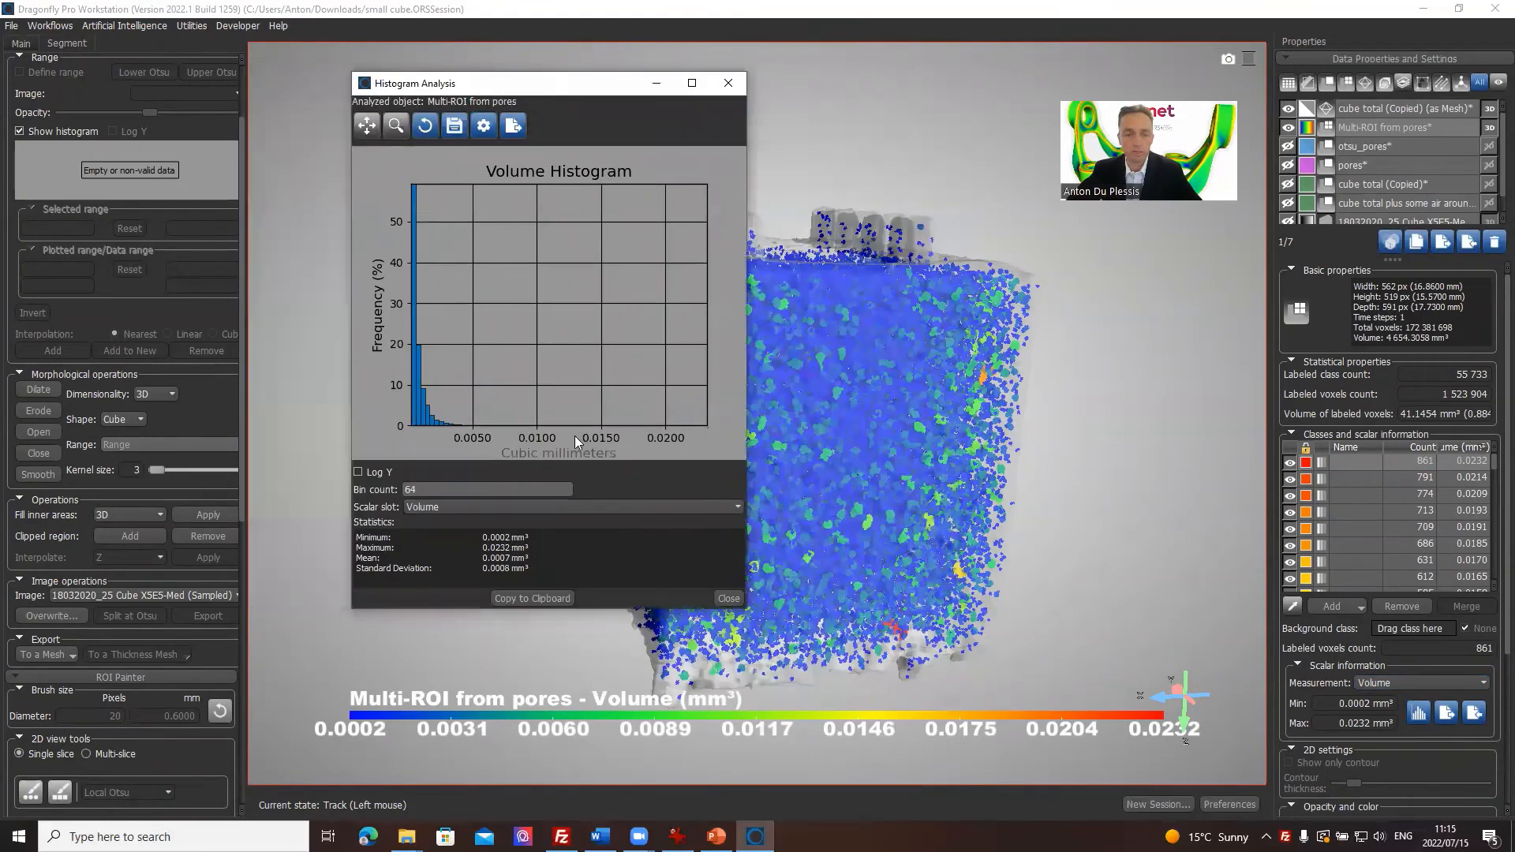
{"action": "type", "text": "12"}
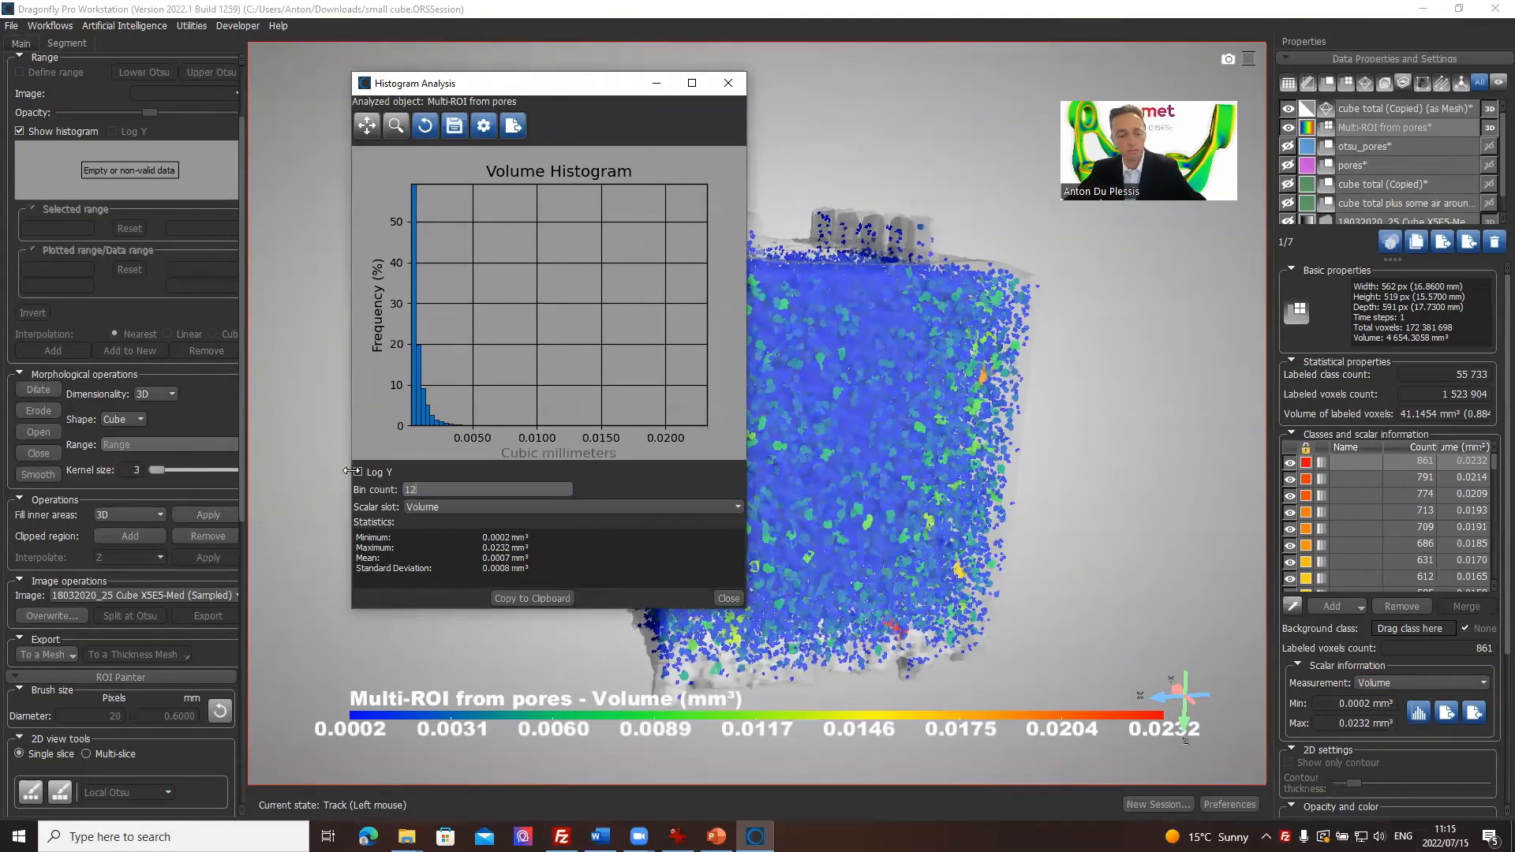
{"action": "type", "text": "8"}
{"action": "key", "text": "Return"}
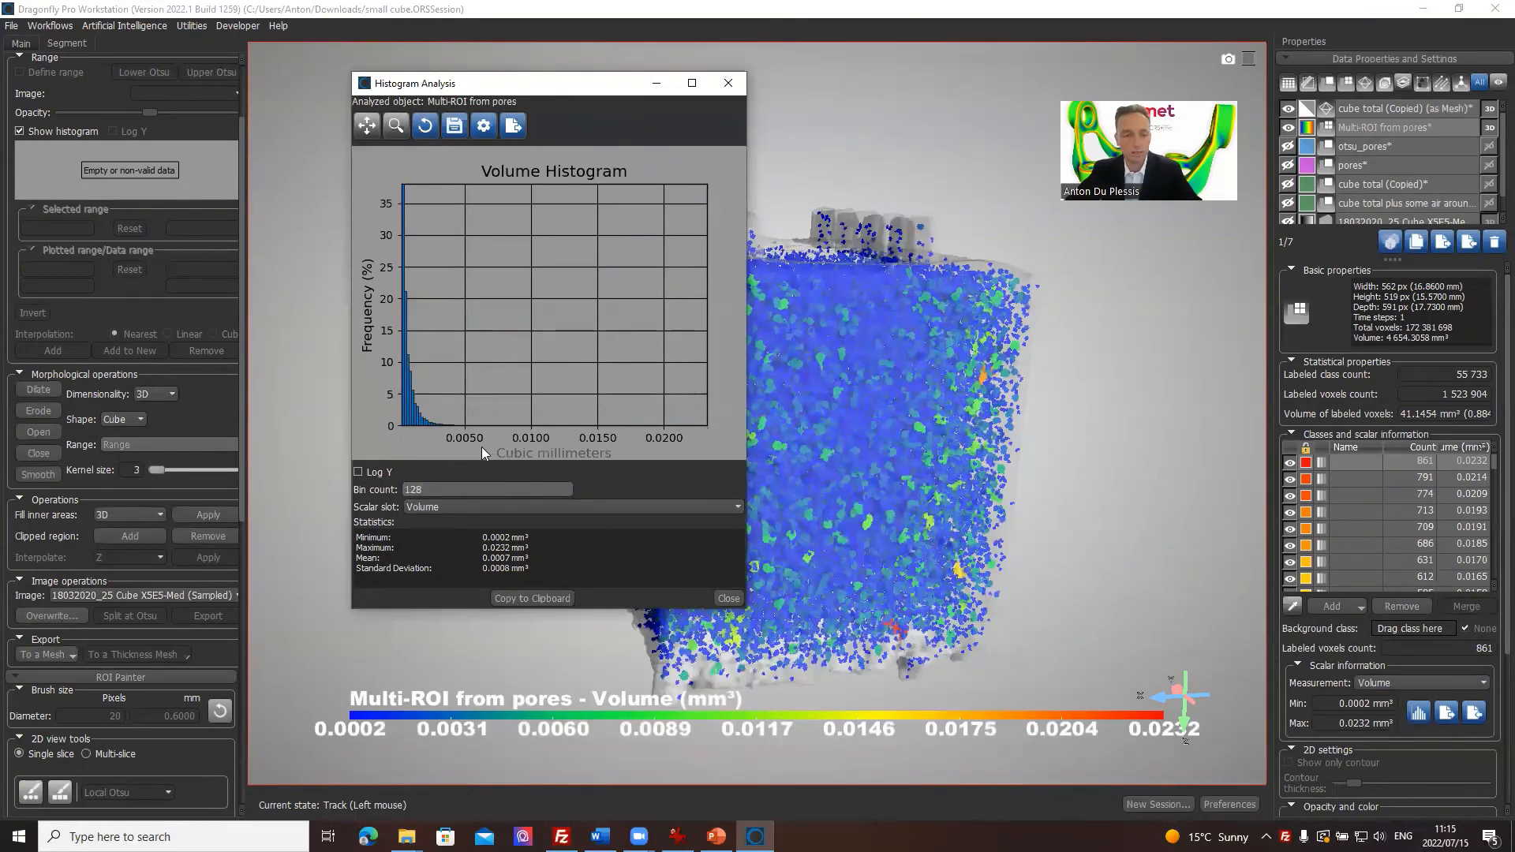
{"action": "left_click", "coordinate": [506, 502]}
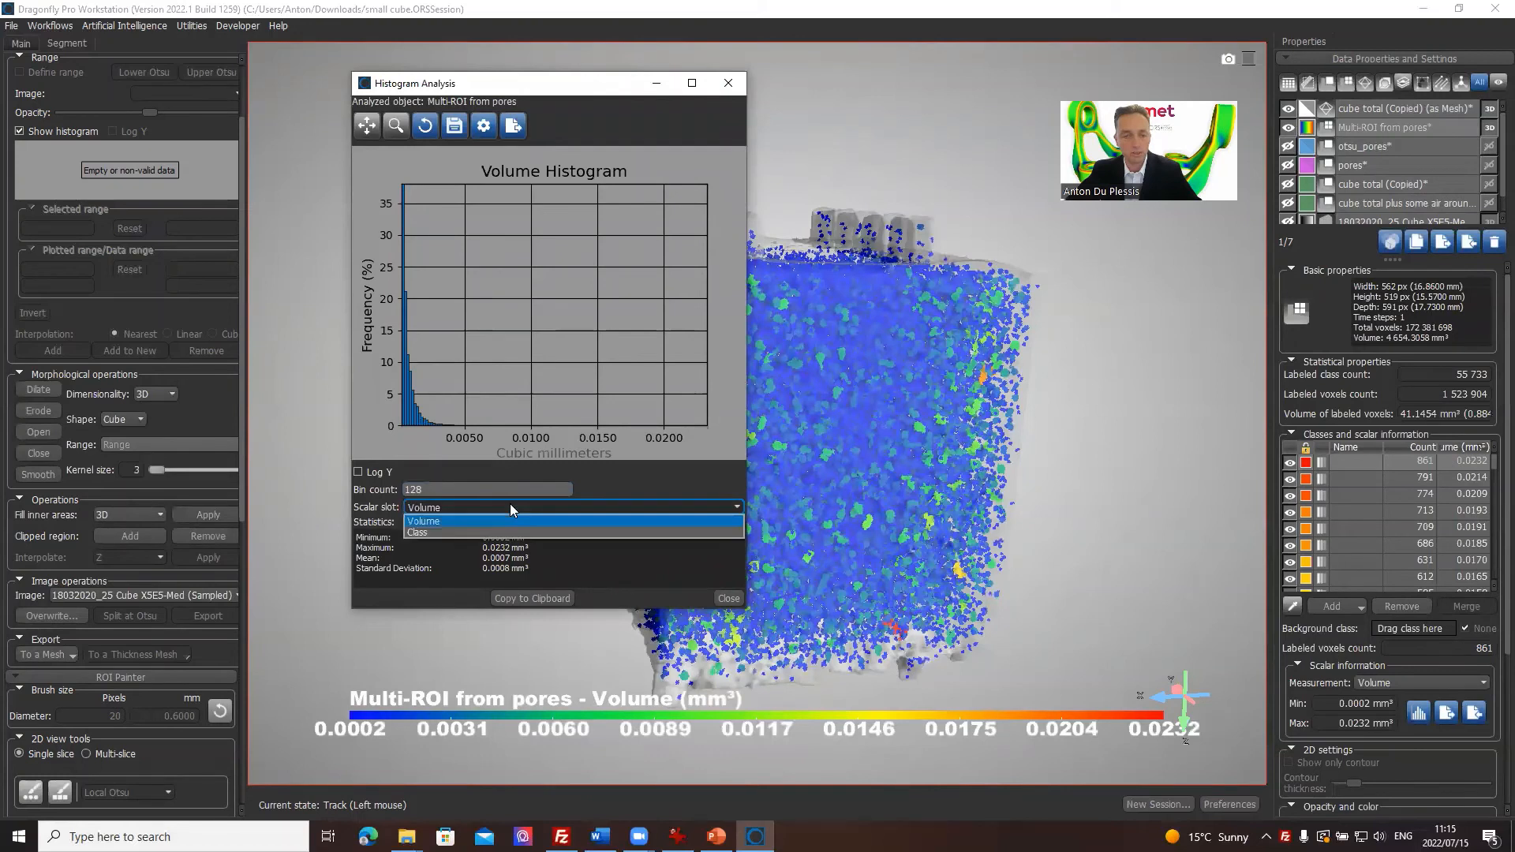
{"action": "left_click", "coordinate": [509, 504]}
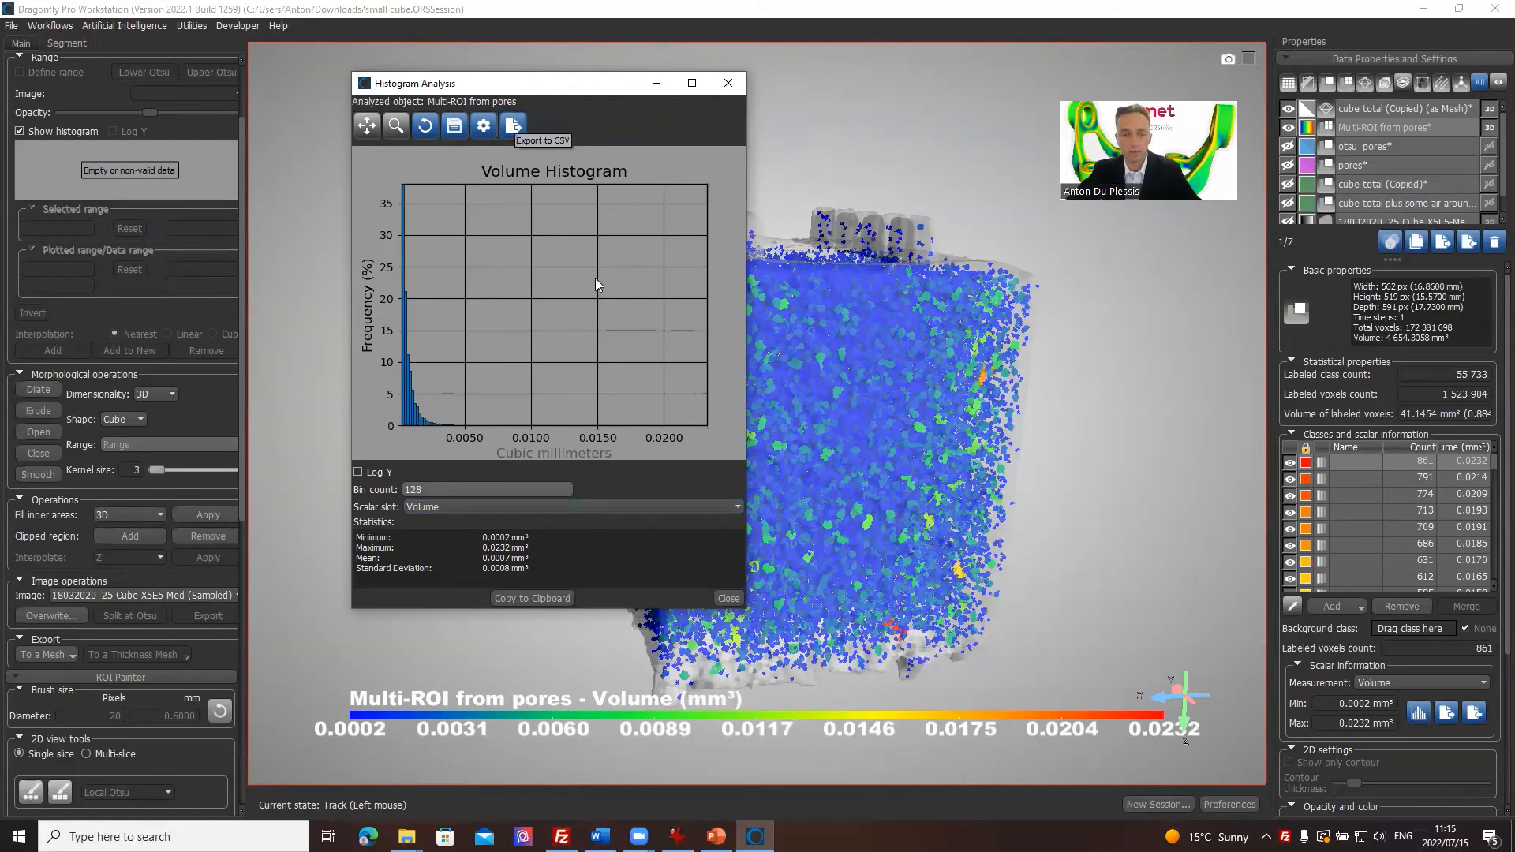
{"action": "left_click", "coordinate": [726, 598]}
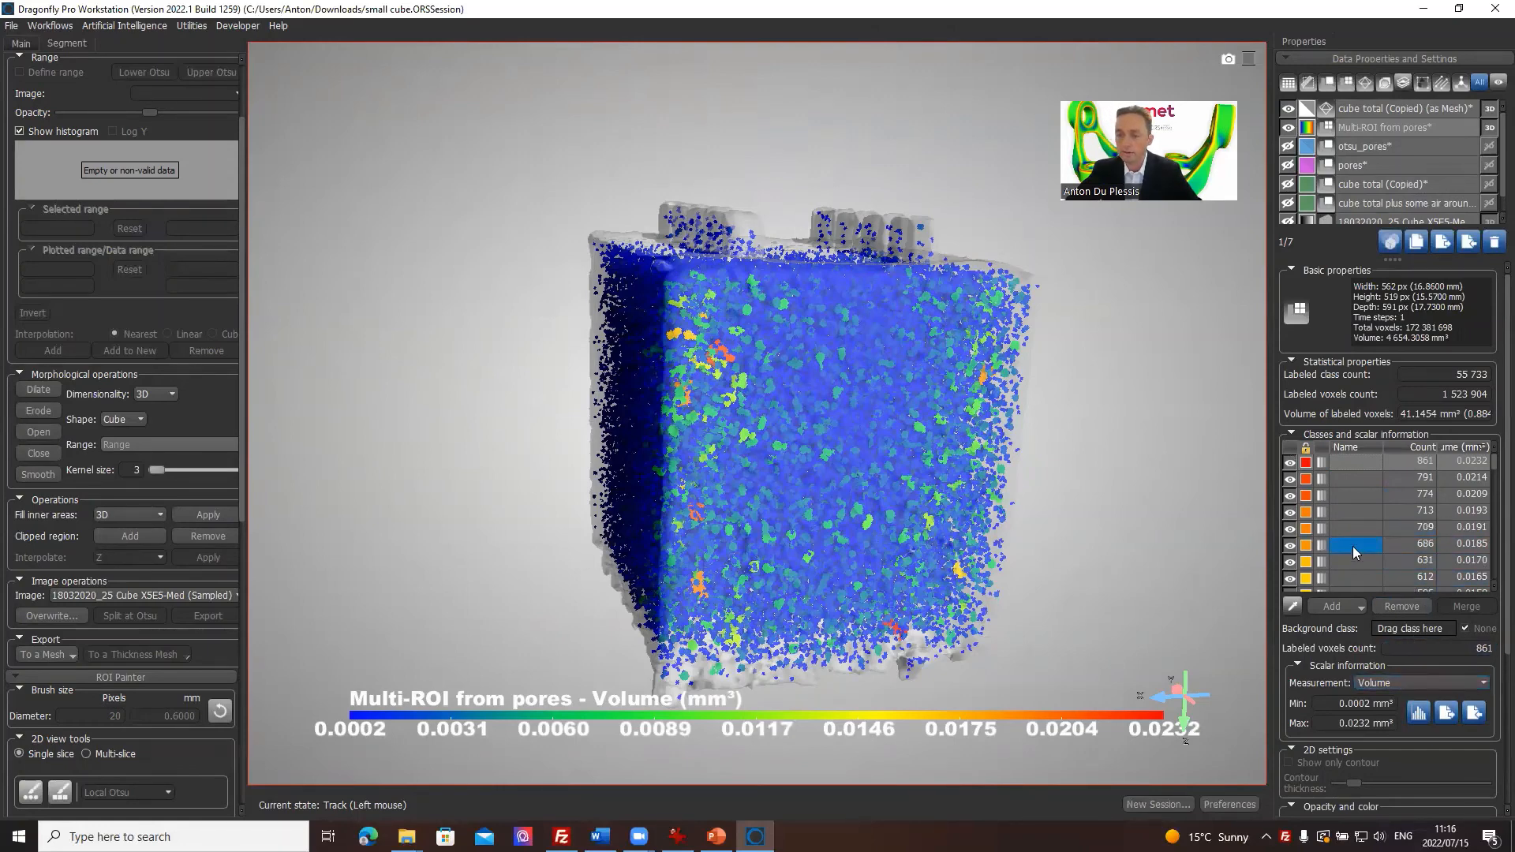
Open the Scalar Generator for the Multi-ROI from pores and select Volume among the basic measurements.
{"action": "left_click_drag", "start_coordinate": [659, 247], "coordinate": [738, 328]}
{"action": "left_click", "coordinate": [1395, 128]}
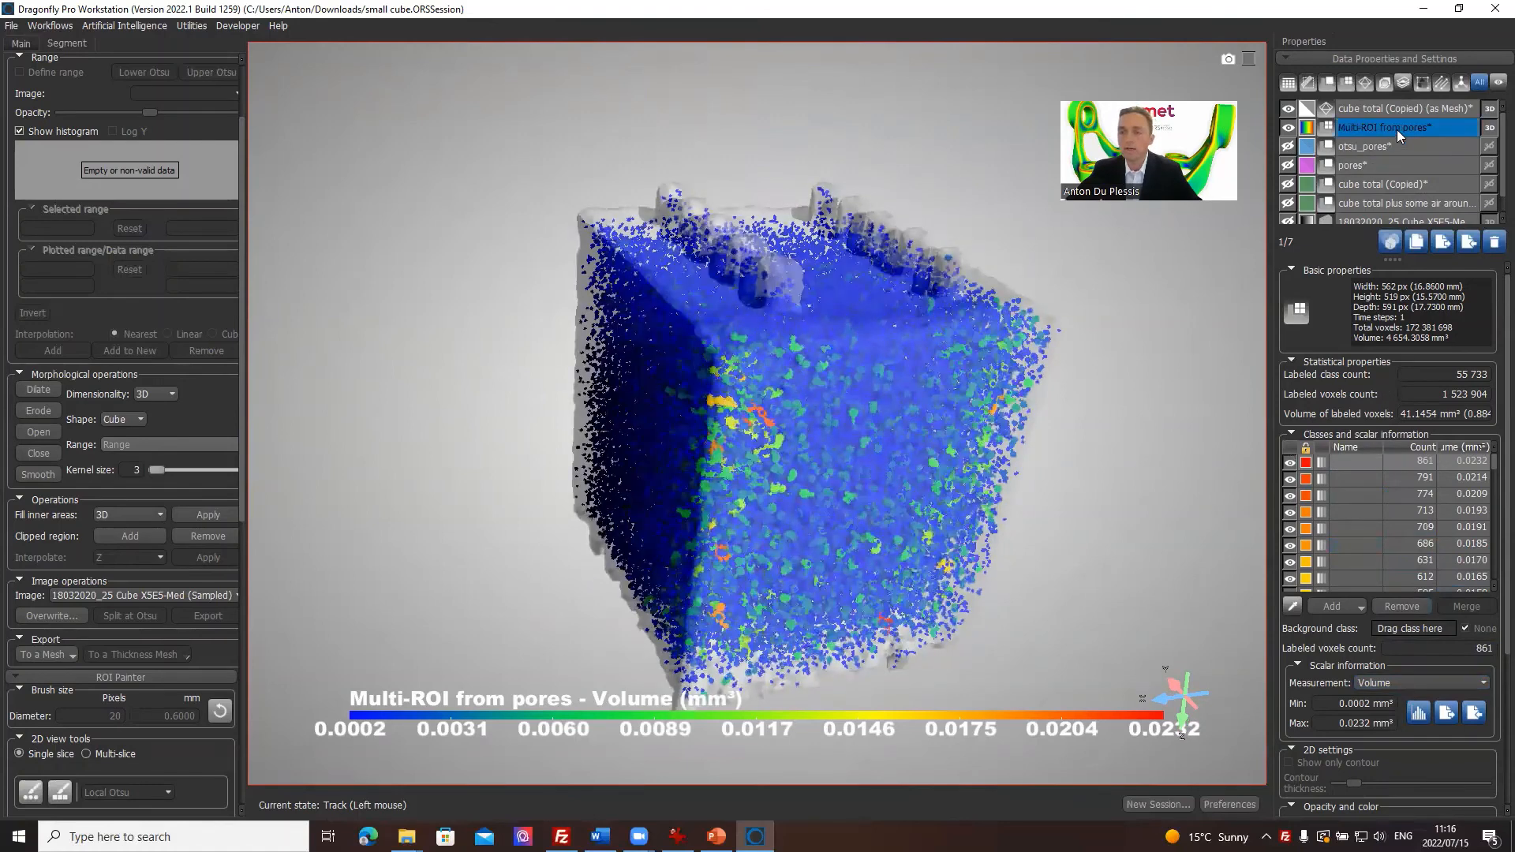
{"action": "right_click", "coordinate": [1397, 129]}
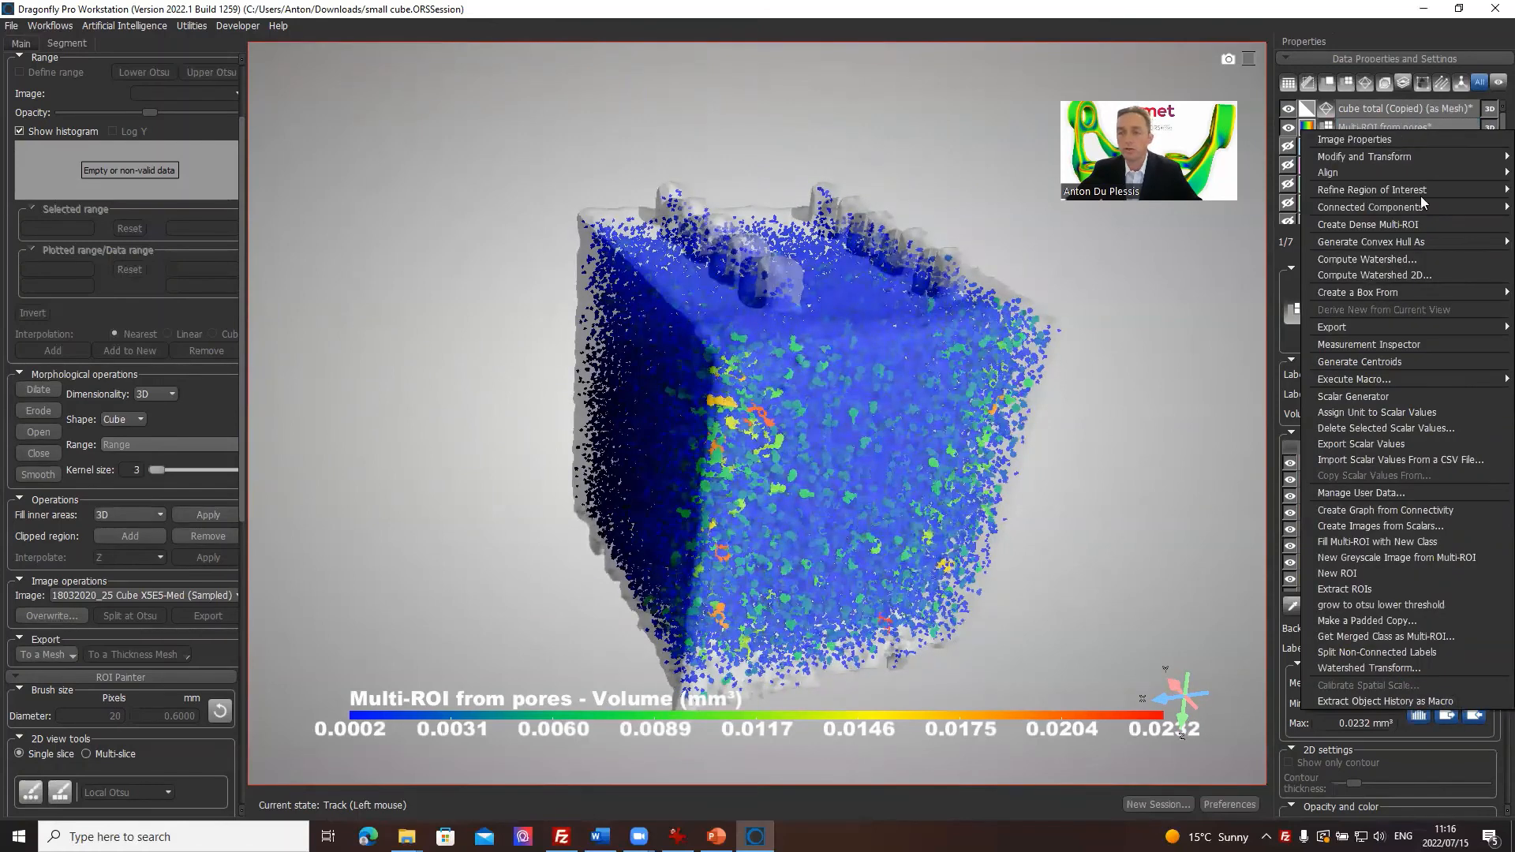
{"action": "mouse_move", "coordinate": [1411, 210]}
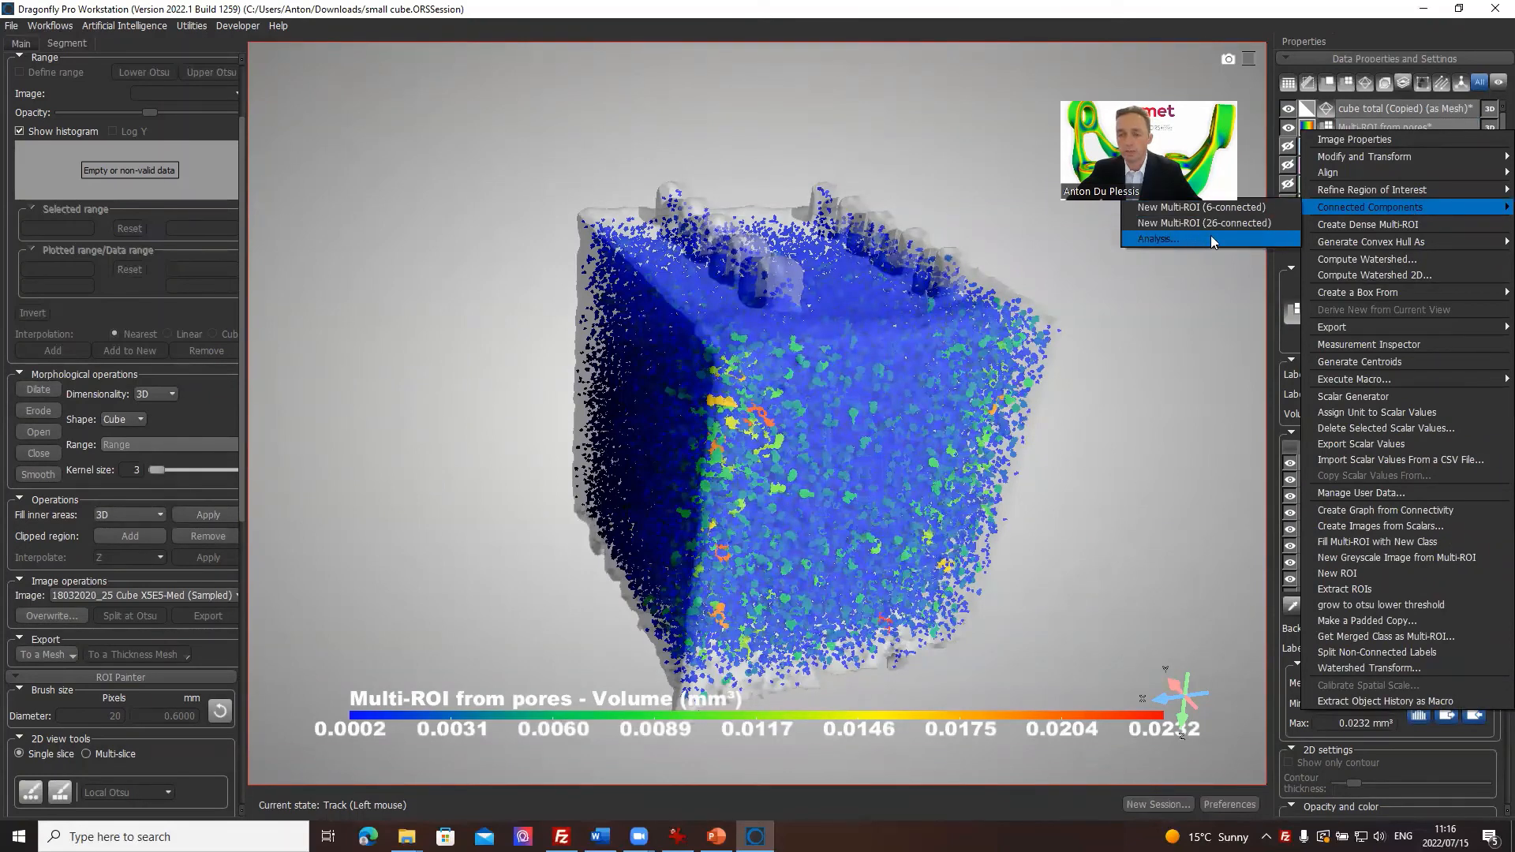
{"action": "left_click", "coordinate": [1388, 396]}
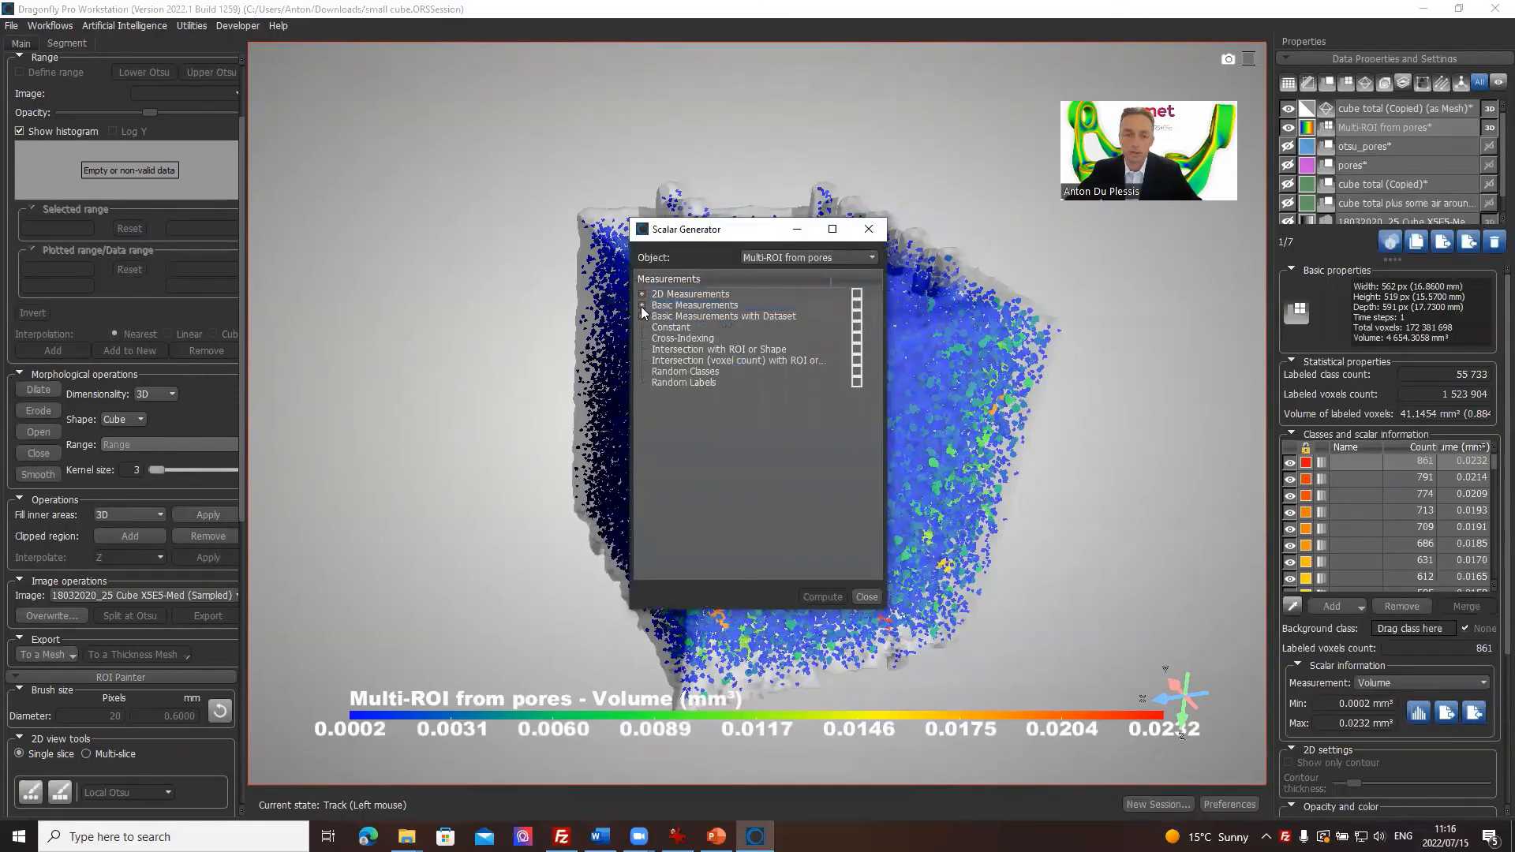
{"action": "left_click", "coordinate": [643, 306]}
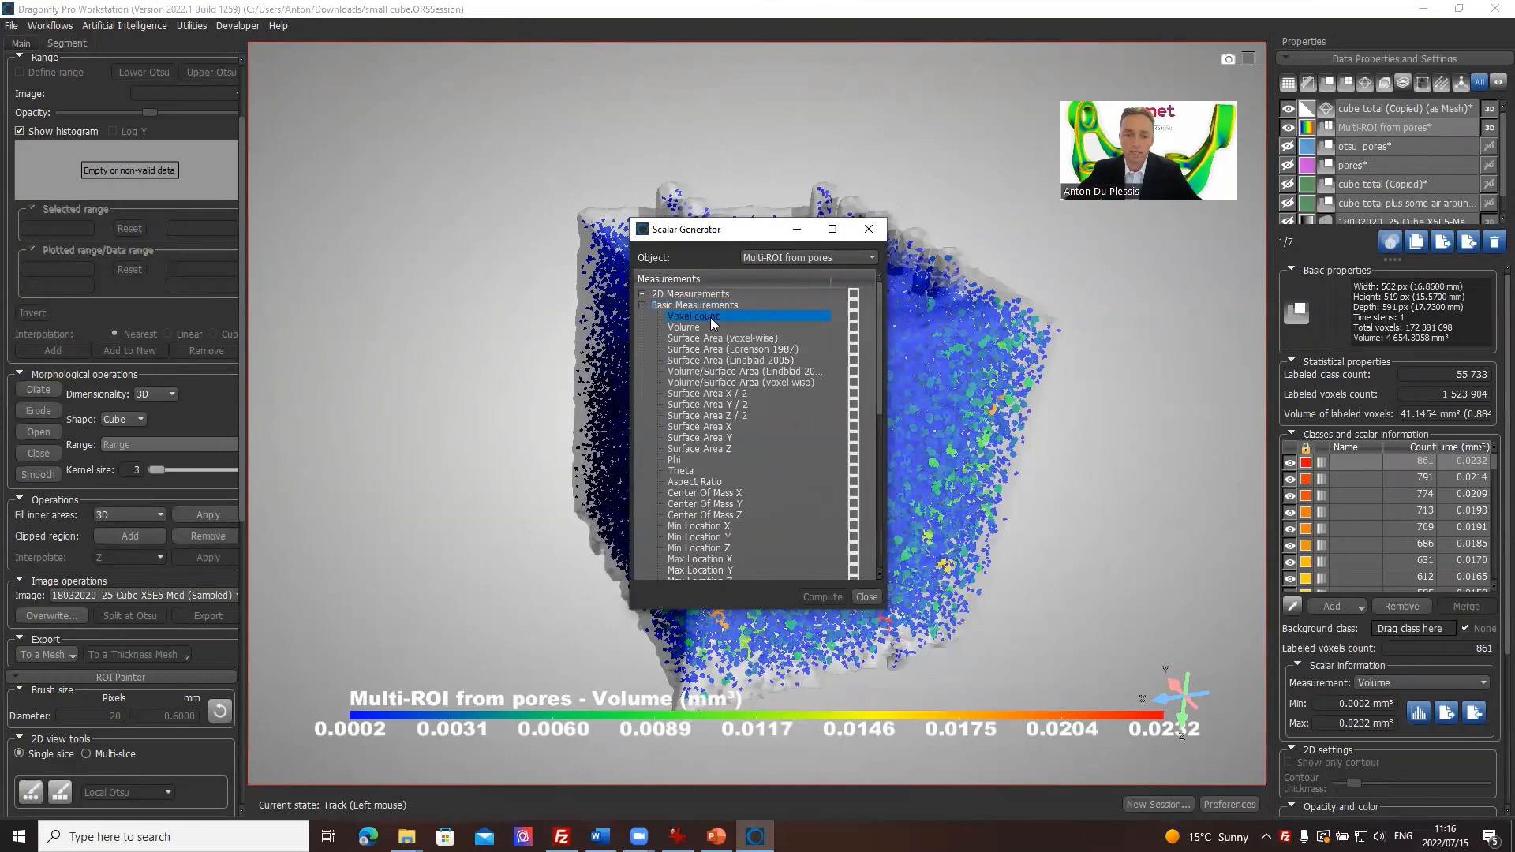
{"action": "left_click", "coordinate": [852, 327]}
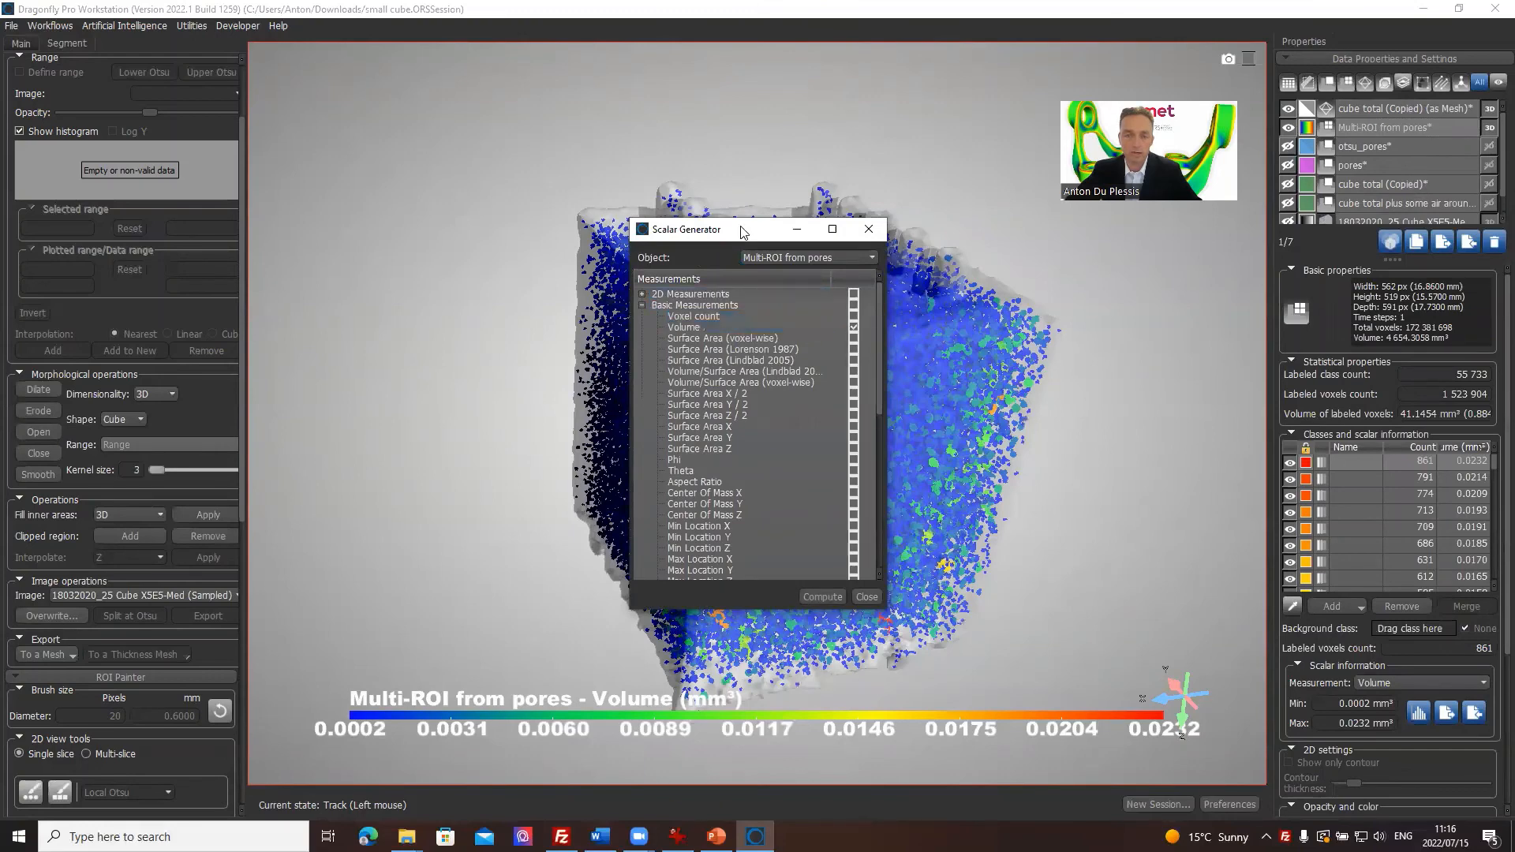
{"action": "left_click_drag", "start_coordinate": [748, 234], "coordinate": [627, 107]}
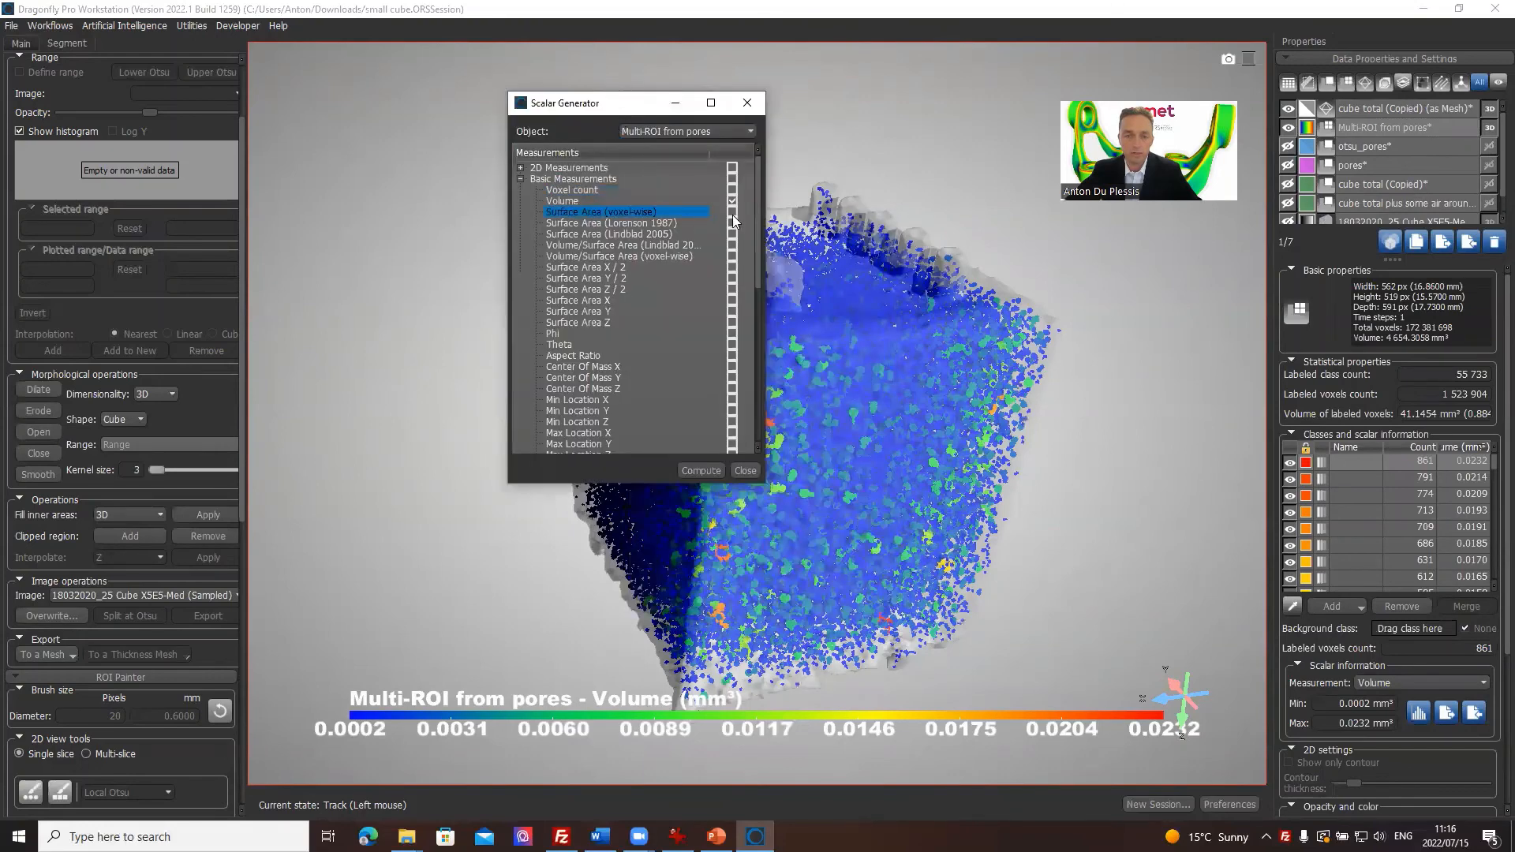